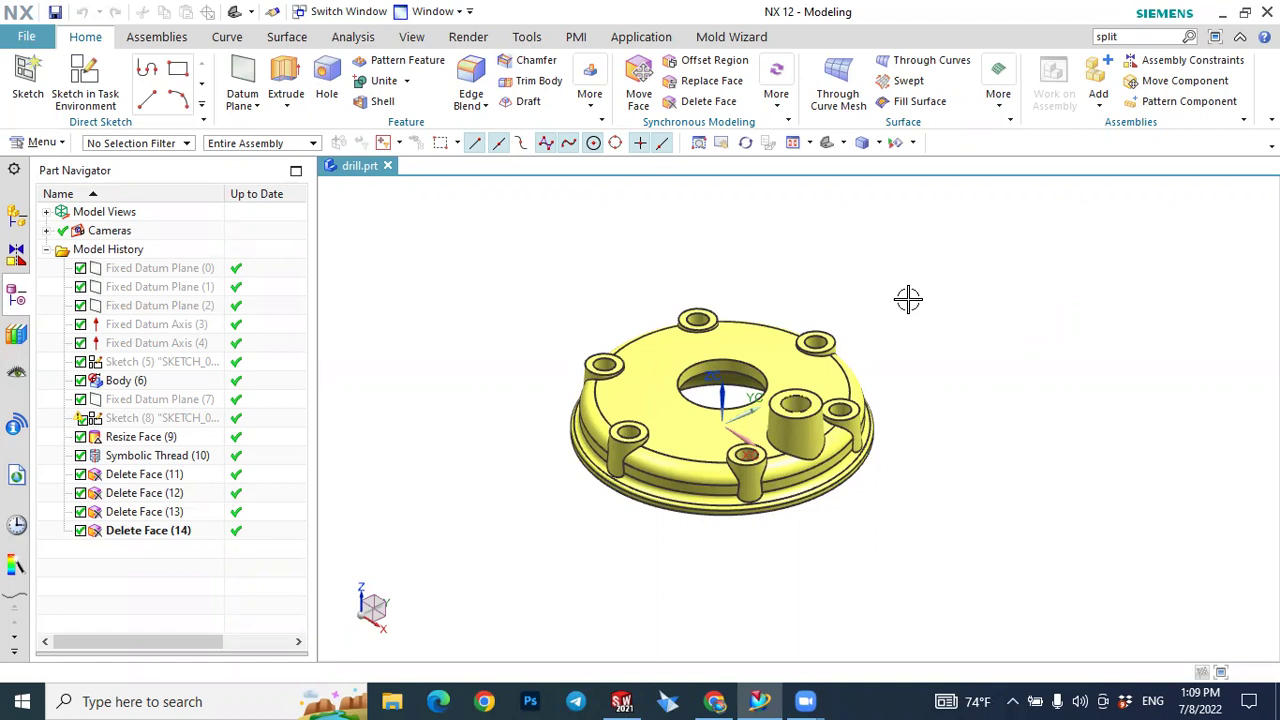
Examine the cover part's bosses, central bore and flange from several angles and up close.
{"action": "mouse_move", "coordinate": [877, 300]}
{"action": "middle_mouse_down"}
{"action": "mouse_move", "coordinate": [903, 331]}
{"action": "mouse_move", "coordinate": [900, 226]}
{"action": "mouse_move", "coordinate": [876, 316]}
{"action": "mouse_move", "coordinate": [909, 303]}
{"action": "mouse_move", "coordinate": [860, 306]}
{"action": "middle_mouse_up"}
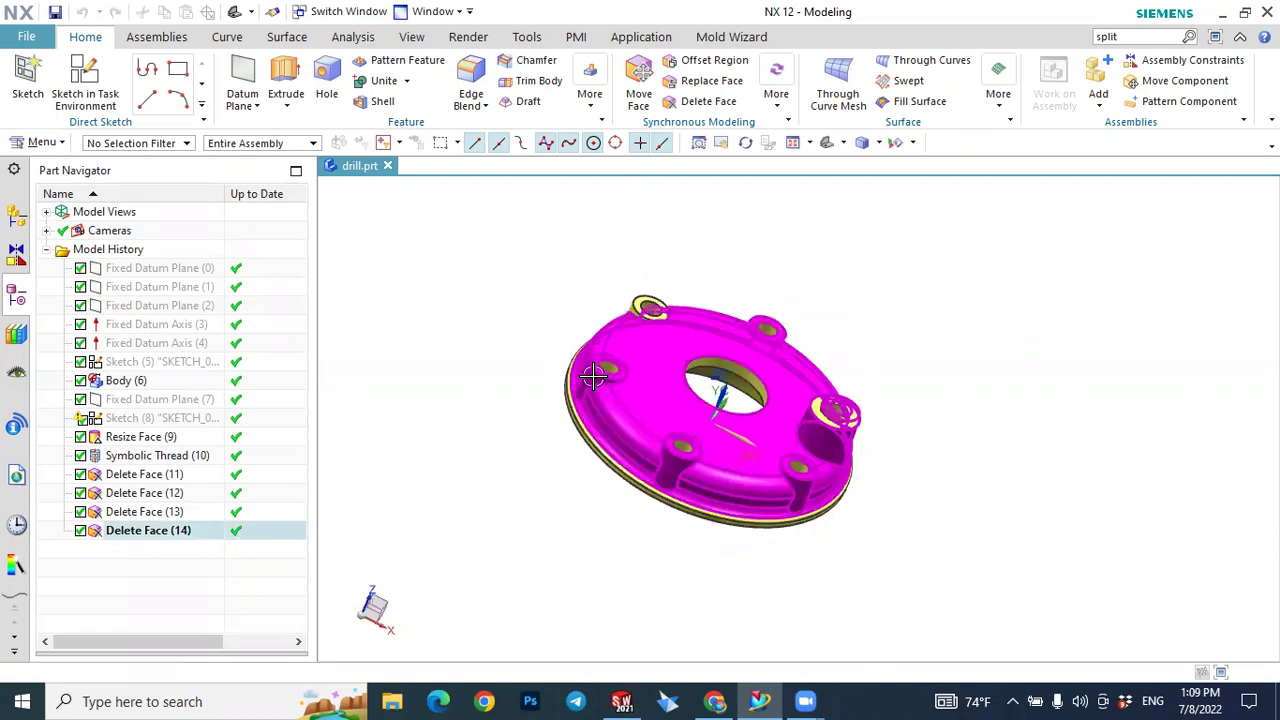
{"action": "middle_click_drag", "start_coordinate": [938, 368], "coordinate": [906, 366]}
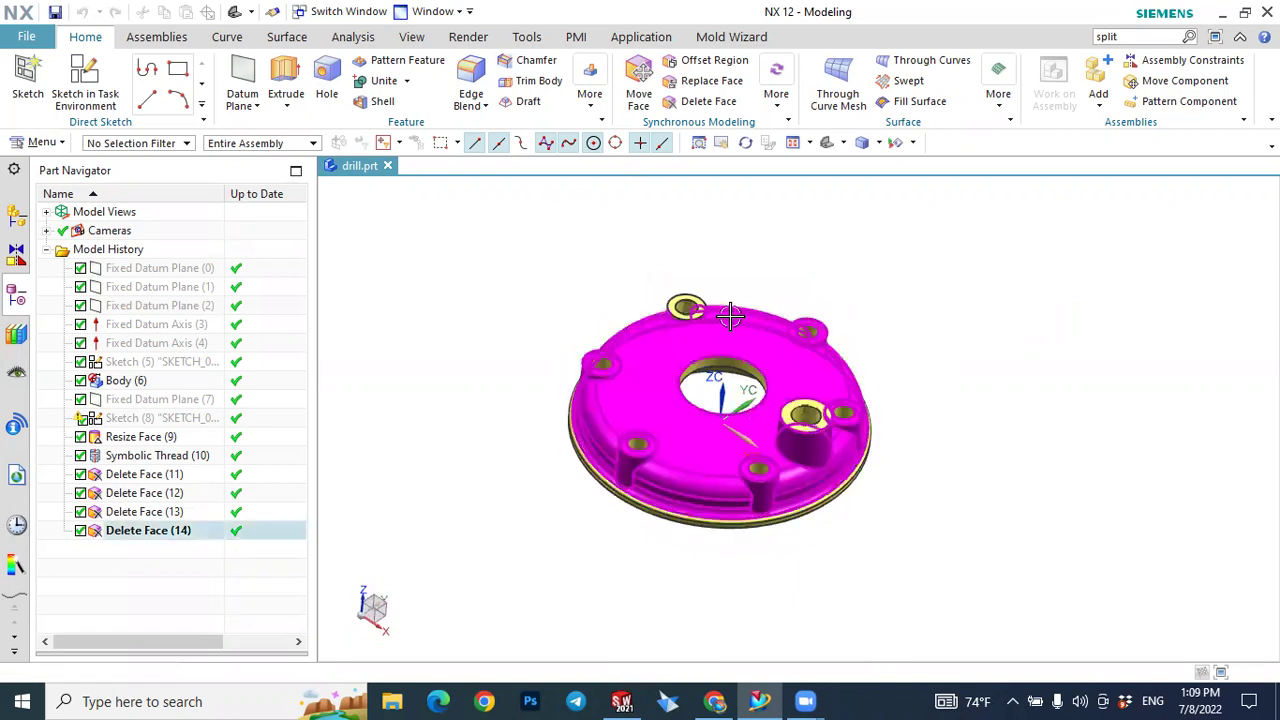
{"action": "scroll", "coordinate": [709, 300], "scroll_direction": "up", "scroll_amount": 3}
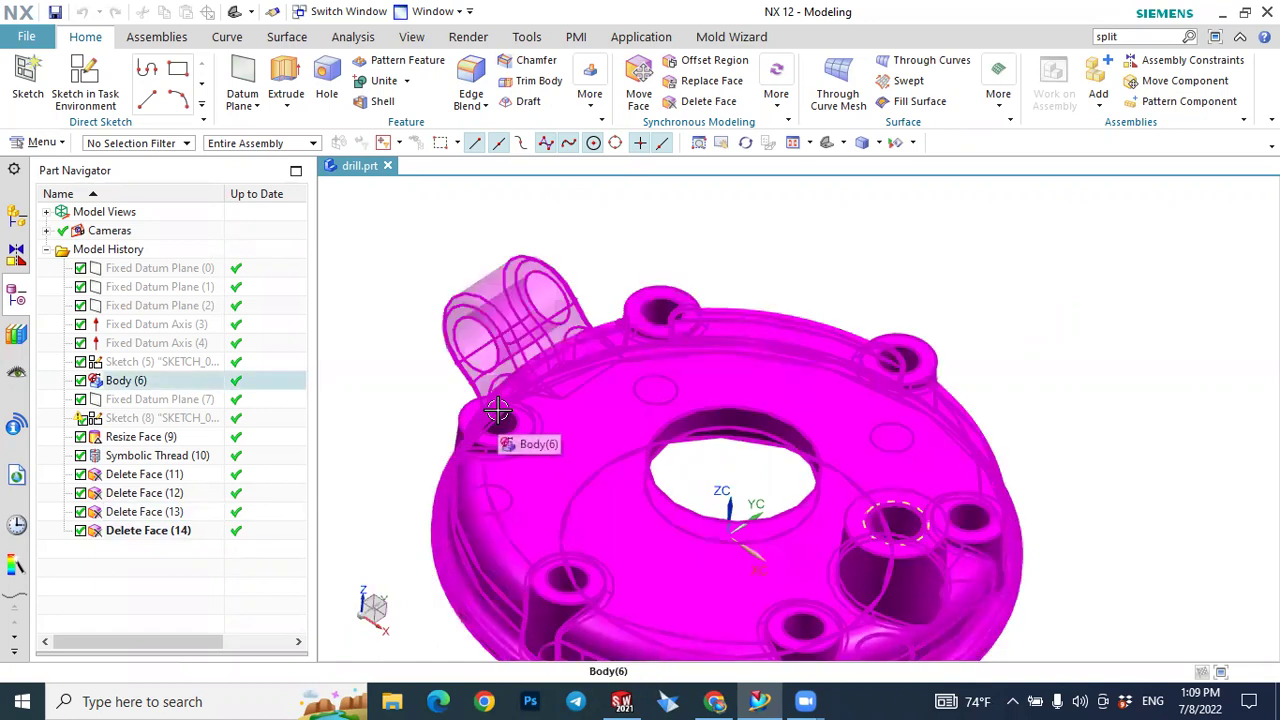
{"action": "scroll", "coordinate": [1004, 255], "scroll_direction": "down", "scroll_amount": 2}
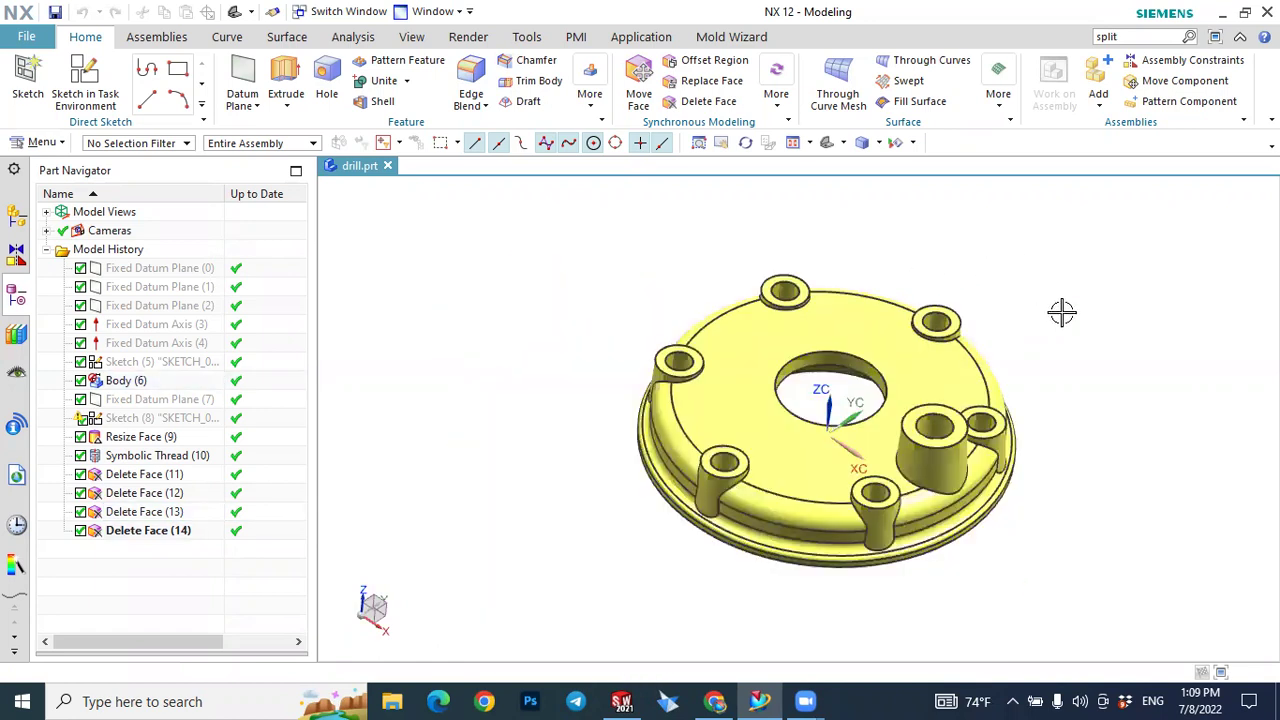
{"action": "scroll", "coordinate": [1120, 357], "scroll_direction": "up", "scroll_amount": 1}
{"action": "mouse_move", "coordinate": [1091, 366]}
{"action": "middle_mouse_down"}
{"action": "mouse_move", "coordinate": [1094, 337]}
{"action": "mouse_move", "coordinate": [1099, 367]}
{"action": "middle_mouse_up"}
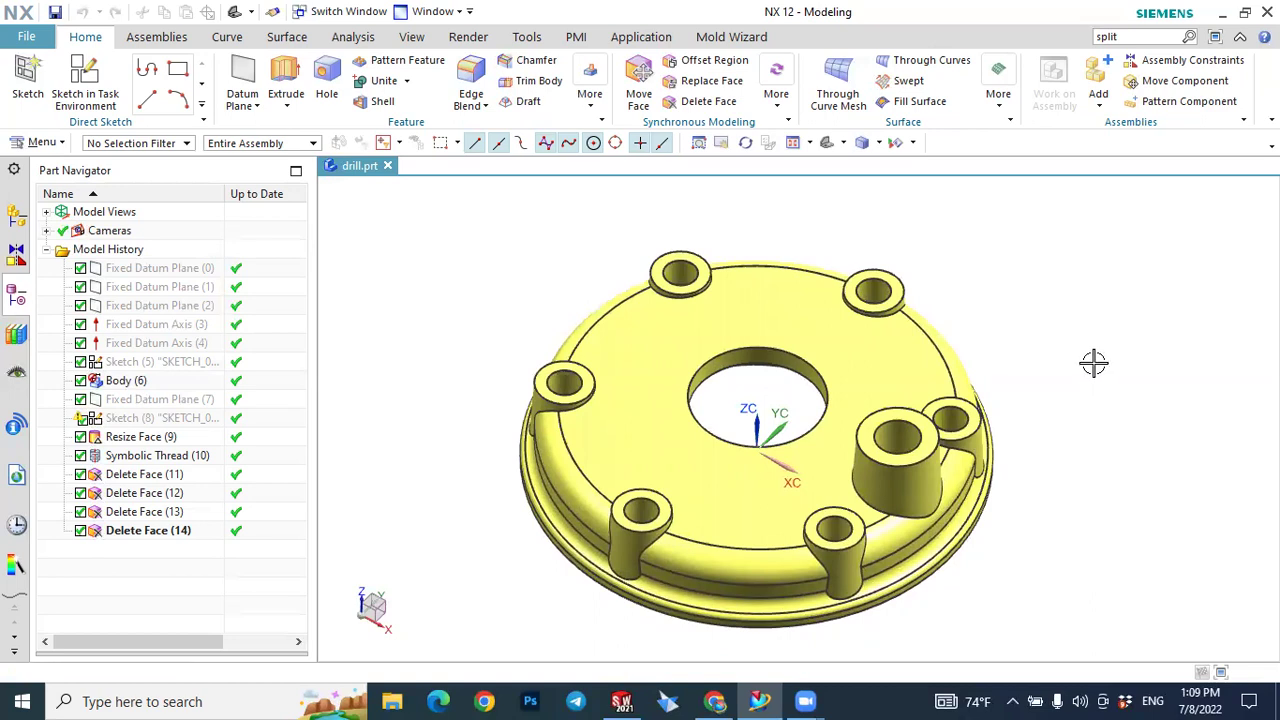
{"action": "mouse_move", "coordinate": [1077, 360]}
{"action": "middle_mouse_down"}
{"action": "mouse_move", "coordinate": [1106, 346]}
{"action": "mouse_move", "coordinate": [1094, 356]}
{"action": "middle_mouse_up"}
{"action": "scroll", "coordinate": [537, 400], "scroll_direction": "up", "scroll_amount": 5}
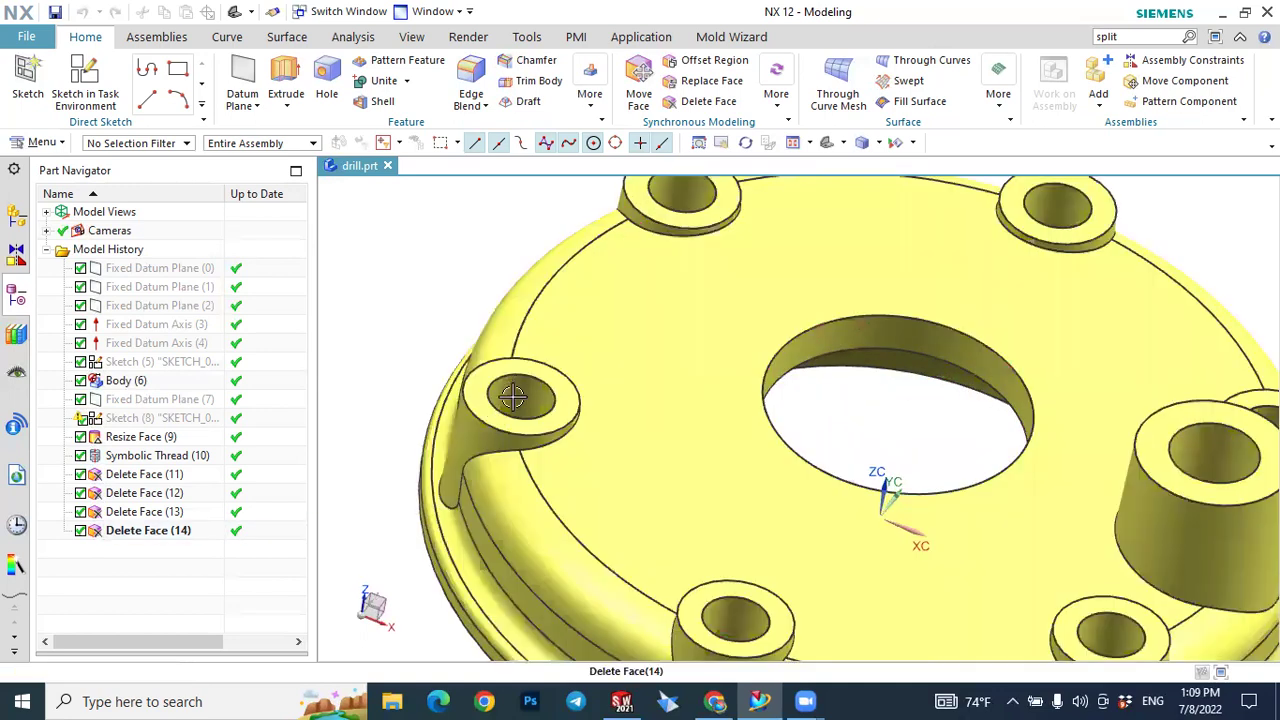
{"action": "scroll", "coordinate": [707, 222], "scroll_direction": "down", "scroll_amount": 2}
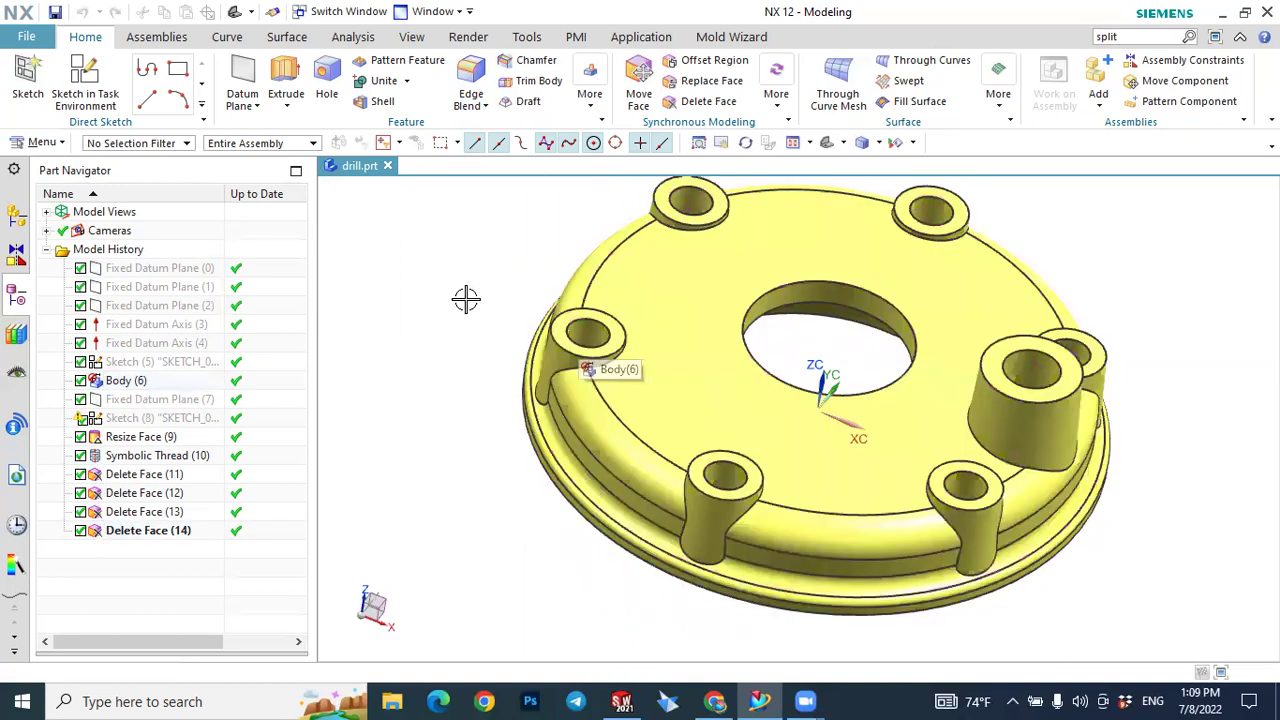
Measure the diameter of the hole in one of the small bosses.
{"action": "left_click", "coordinate": [358, 42]}
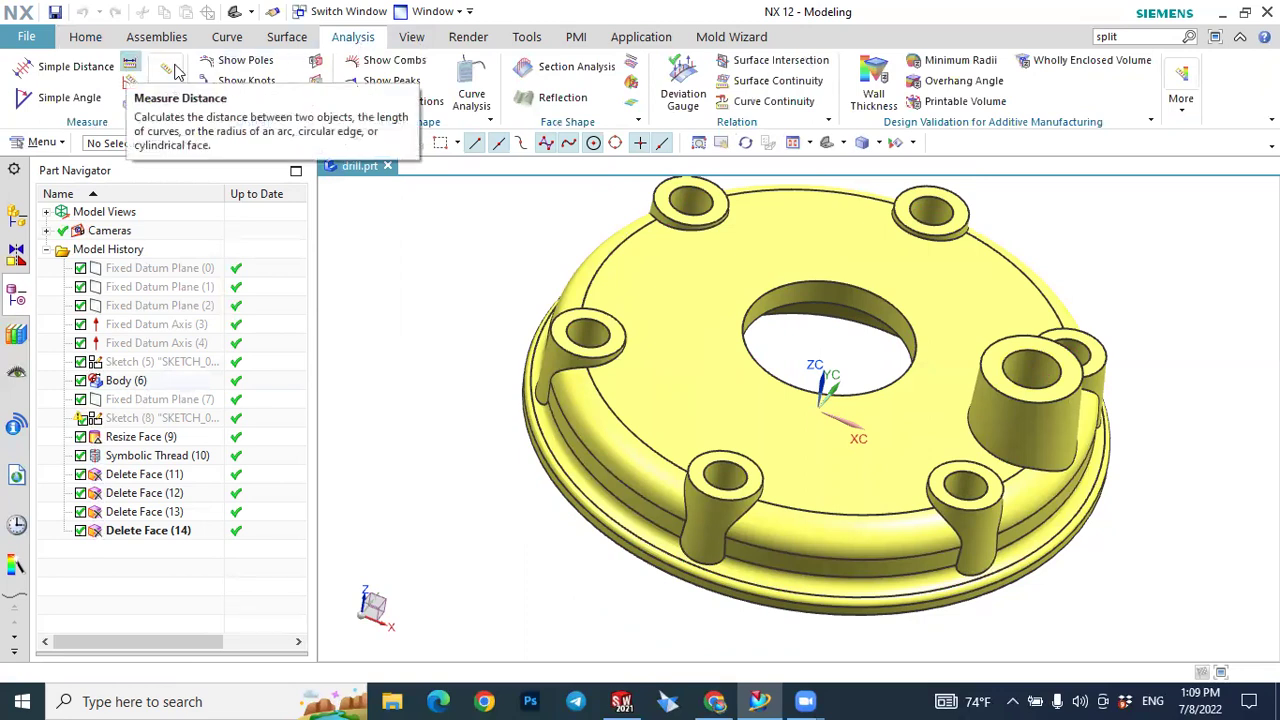
{"action": "left_click", "coordinate": [122, 64]}
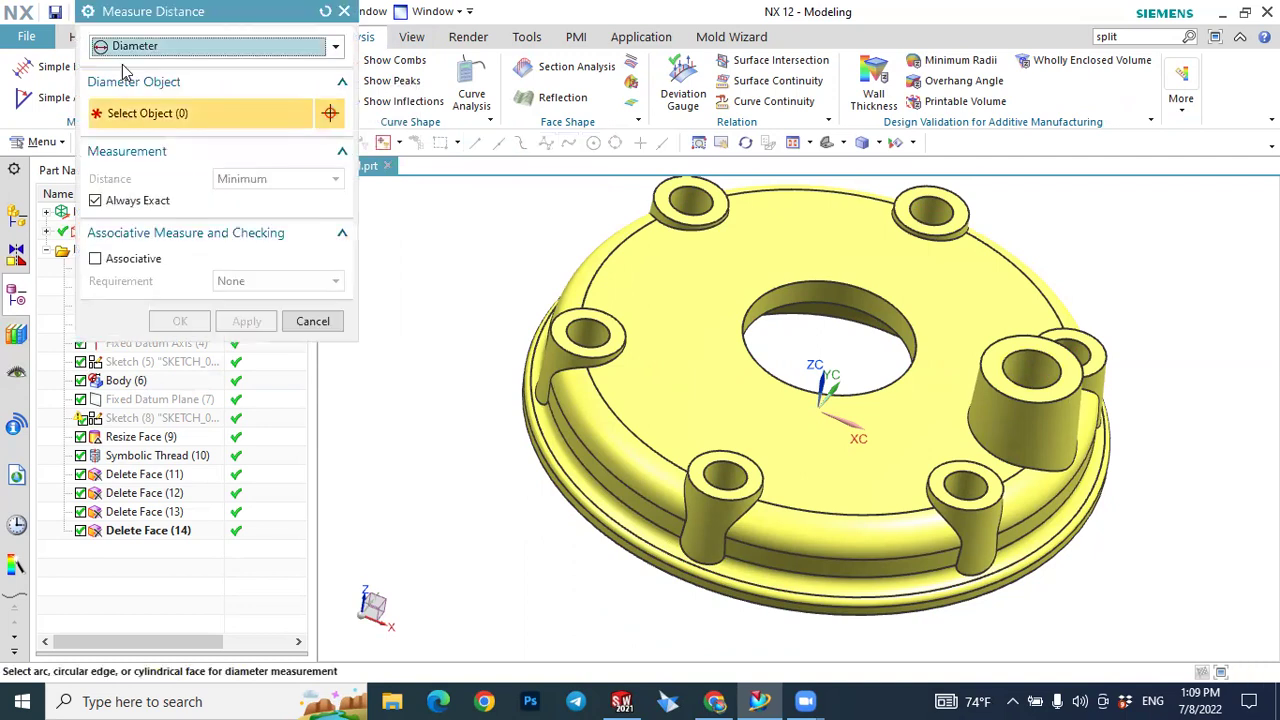
{"action": "scroll", "coordinate": [670, 310], "scroll_direction": "up", "scroll_amount": 3}
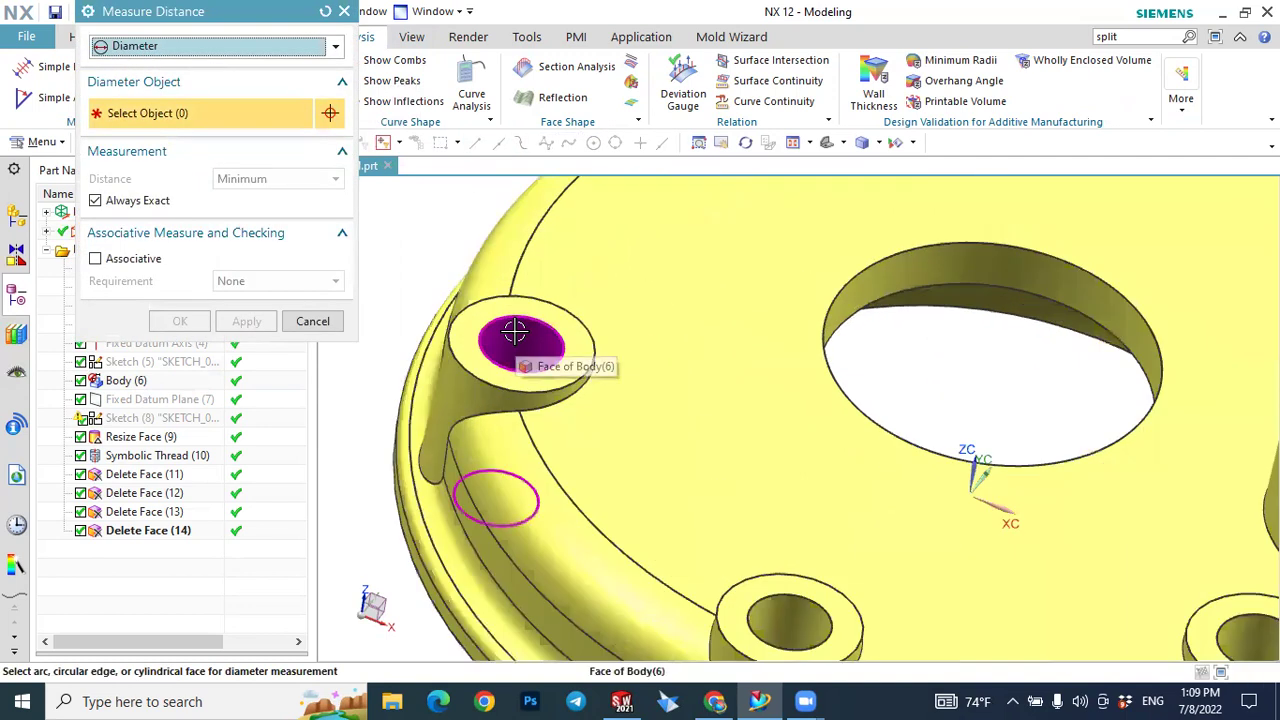
{"action": "left_click", "coordinate": [514, 331]}
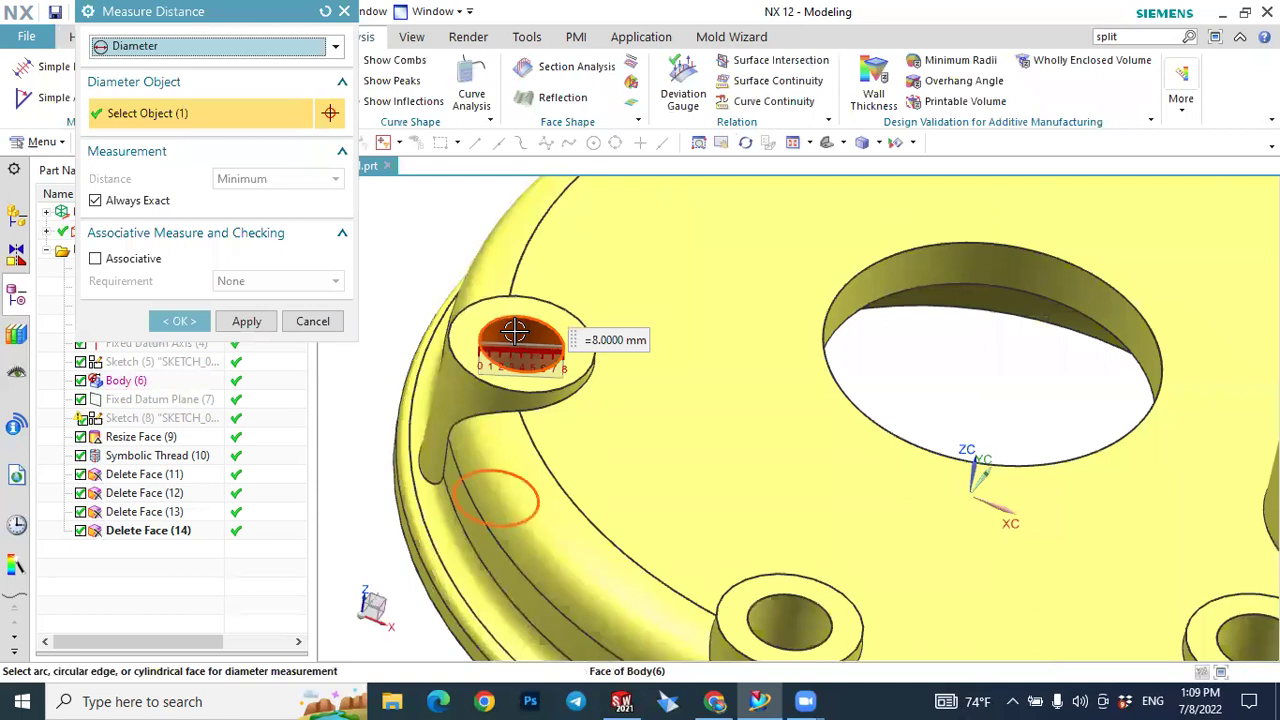
{"action": "left_click", "coordinate": [180, 322]}
{"action": "scroll", "coordinate": [505, 320], "scroll_direction": "down", "scroll_amount": 3}
{"action": "scroll", "coordinate": [505, 320], "scroll_direction": "down", "scroll_amount": 1}
{"action": "scroll", "coordinate": [594, 280], "scroll_direction": "down", "scroll_amount": 1}
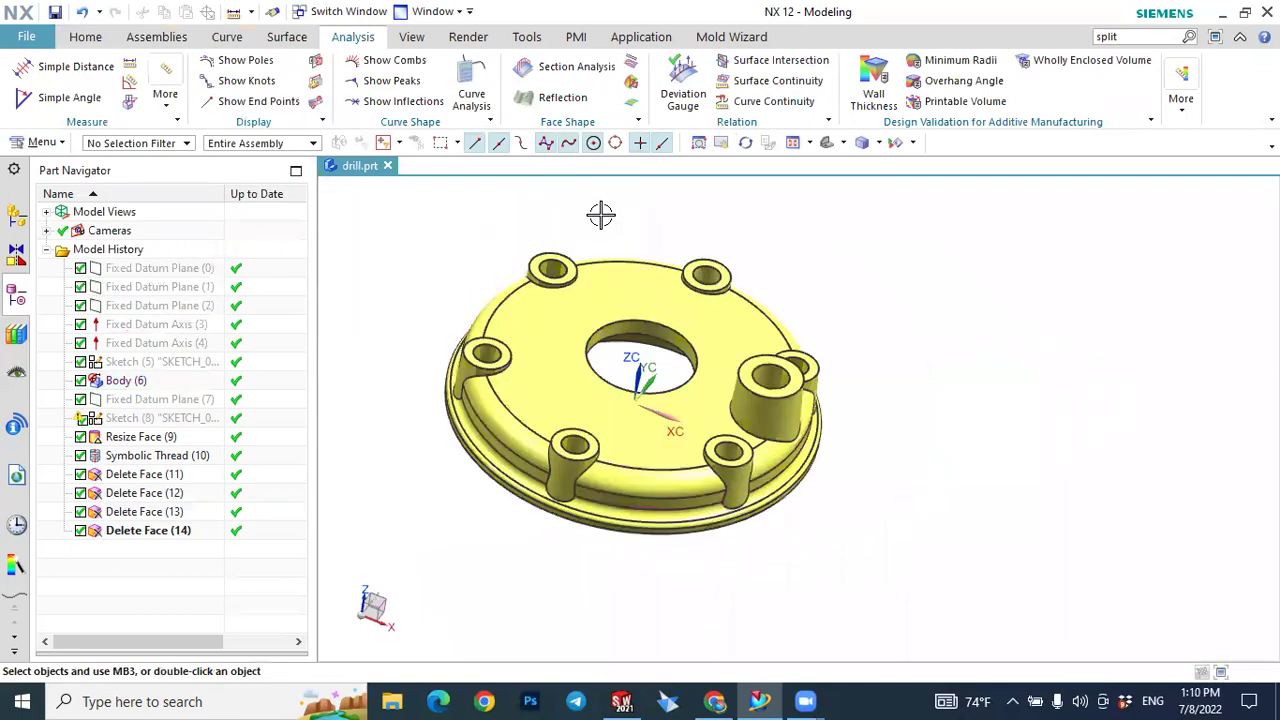
{"action": "scroll", "coordinate": [598, 216], "scroll_direction": "up", "scroll_amount": 1}
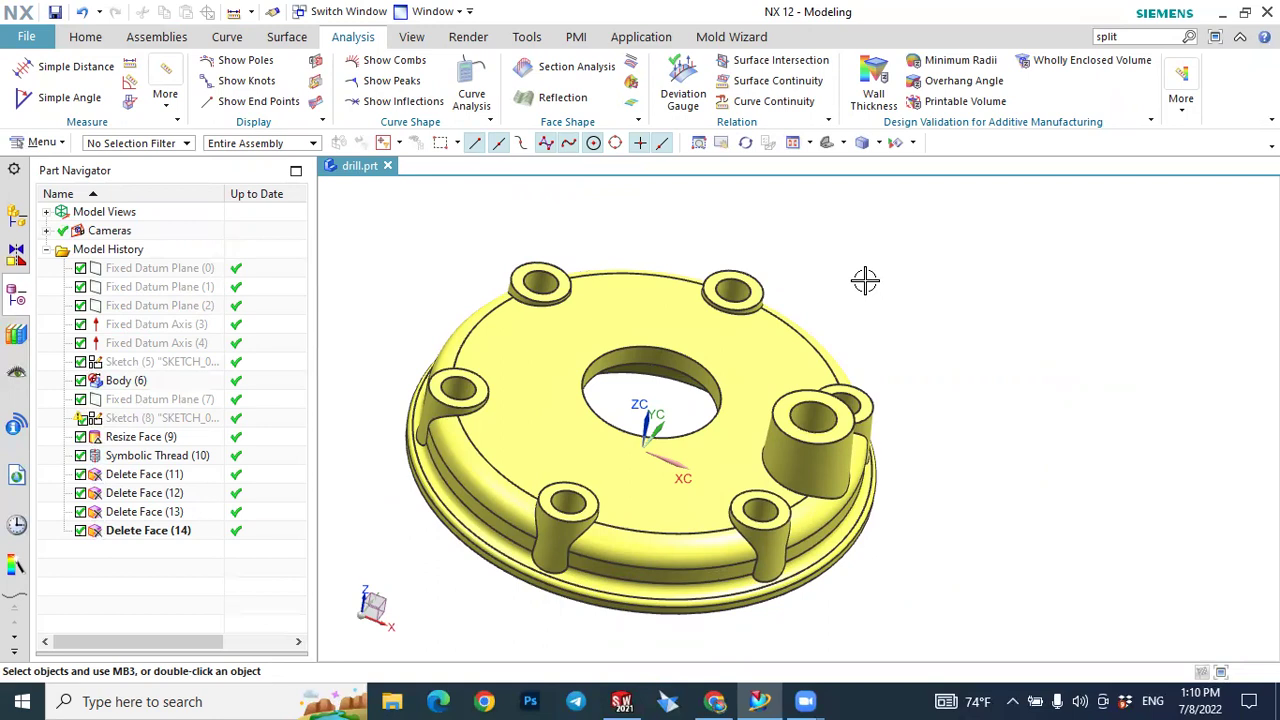
Switch to the Manufacturing application with the cam_general session configuration and the mill_planar setup.
{"action": "left_click", "coordinate": [640, 40]}
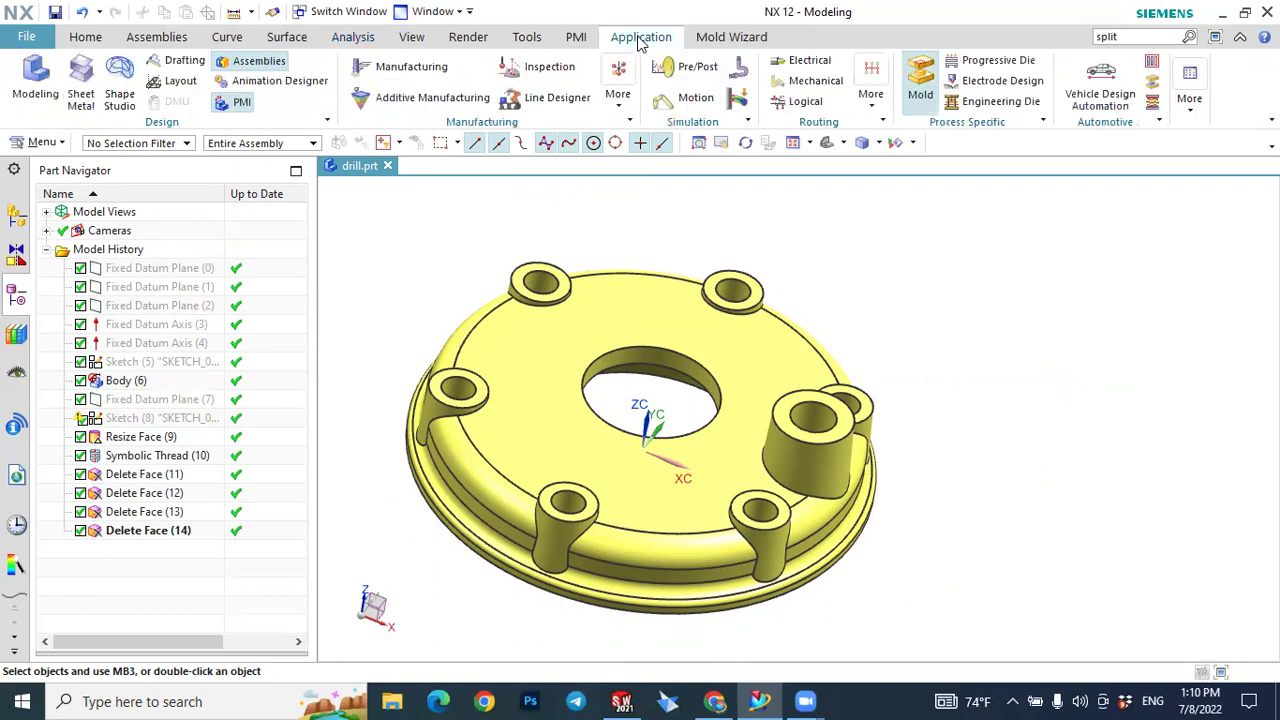
{"action": "left_click", "coordinate": [411, 67]}
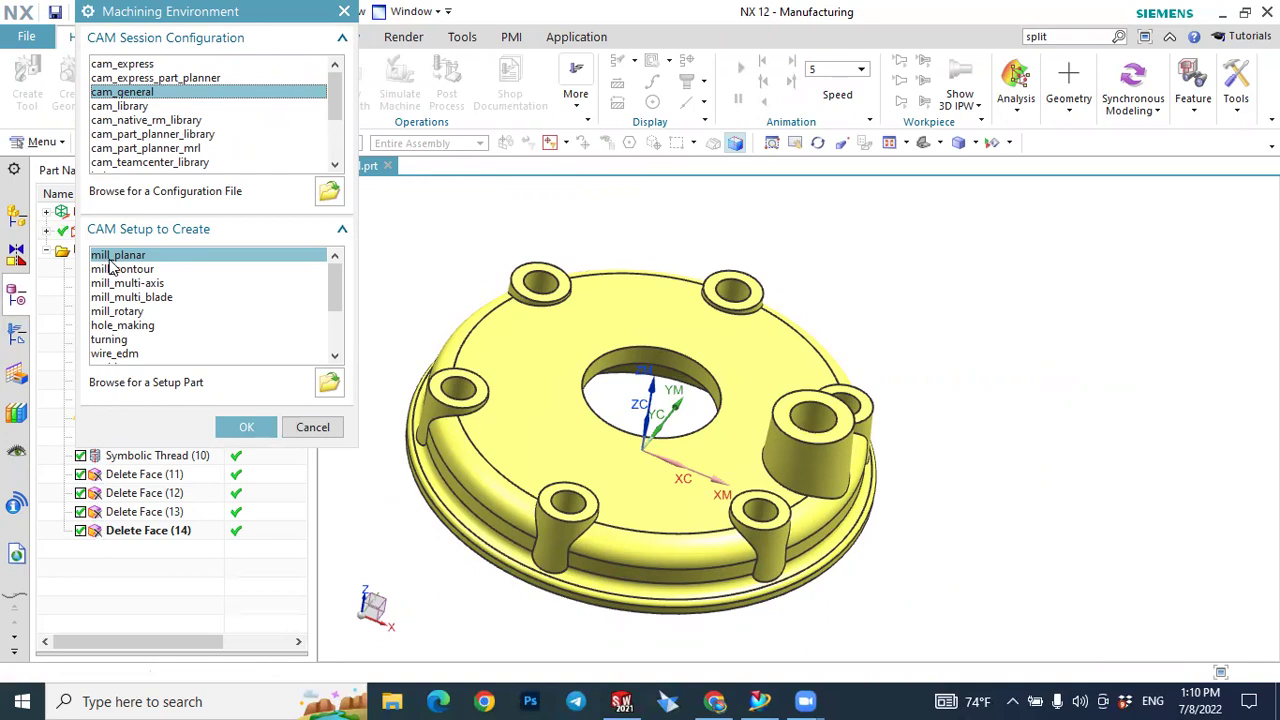
{"action": "left_click", "coordinate": [118, 326]}
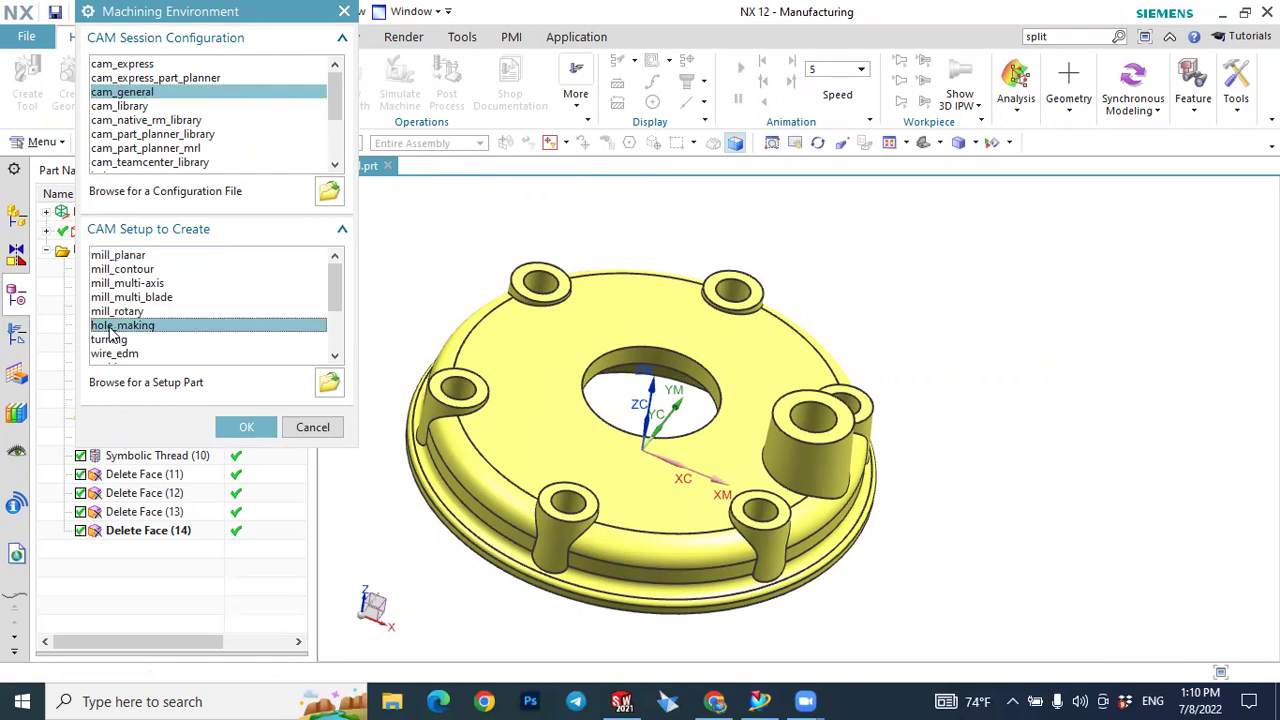
{"action": "left_click", "coordinate": [120, 257]}
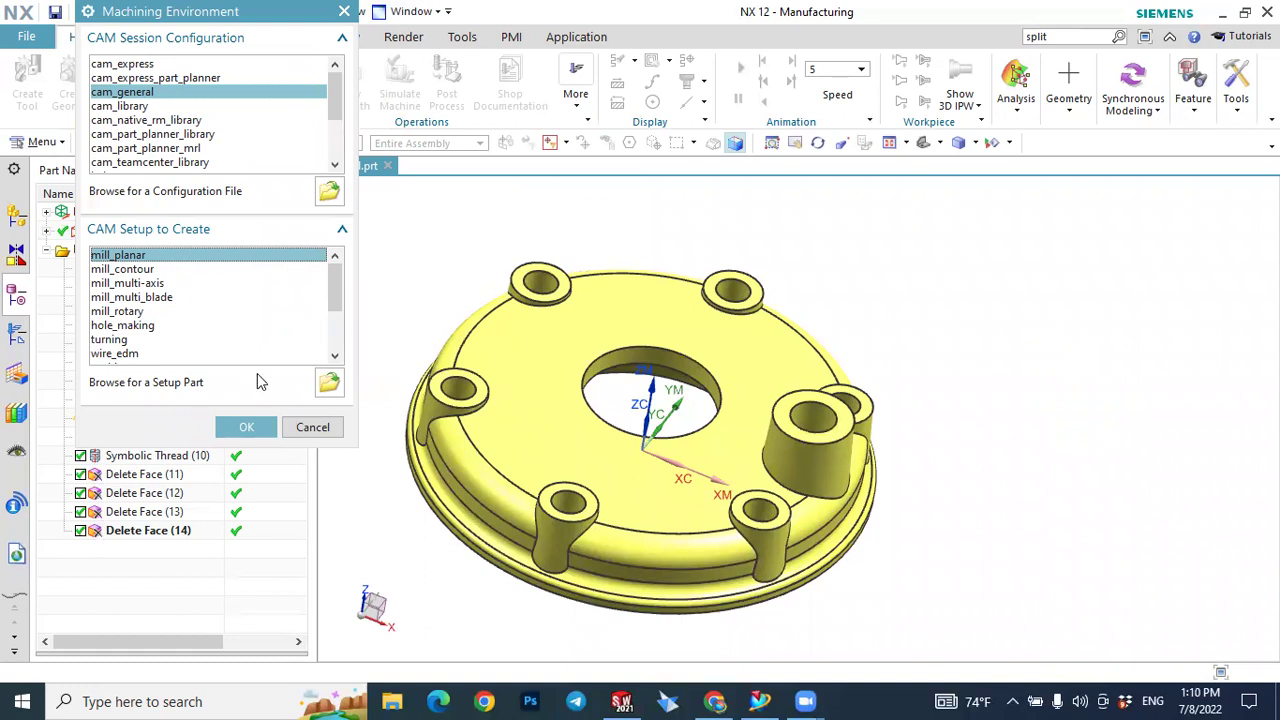
{"action": "left_click", "coordinate": [246, 428]}
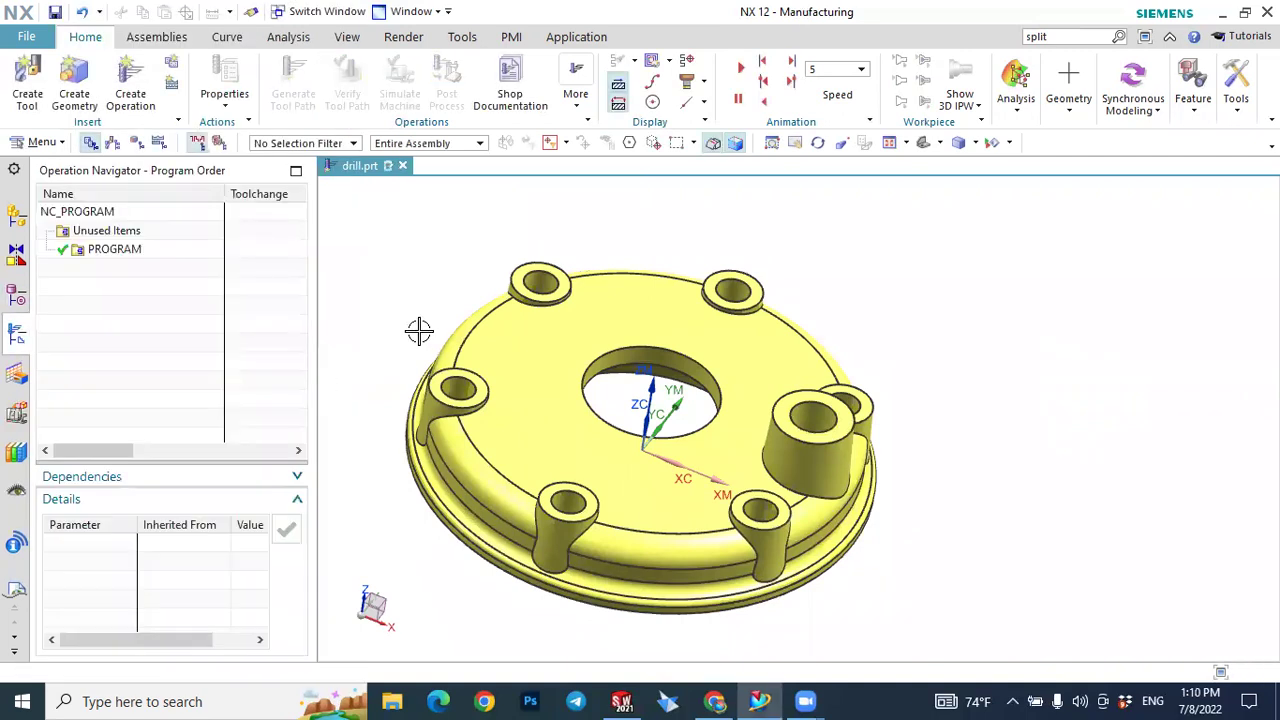
Show the operation navigator's geometry view and set the MCS_MILL origin to the centre of the central bore's upper edge.
{"action": "mouse_move", "coordinate": [889, 363]}
{"action": "middle_mouse_down"}
{"action": "mouse_move", "coordinate": [846, 329]}
{"action": "mouse_move", "coordinate": [889, 328]}
{"action": "mouse_move", "coordinate": [908, 351]}
{"action": "middle_mouse_up"}
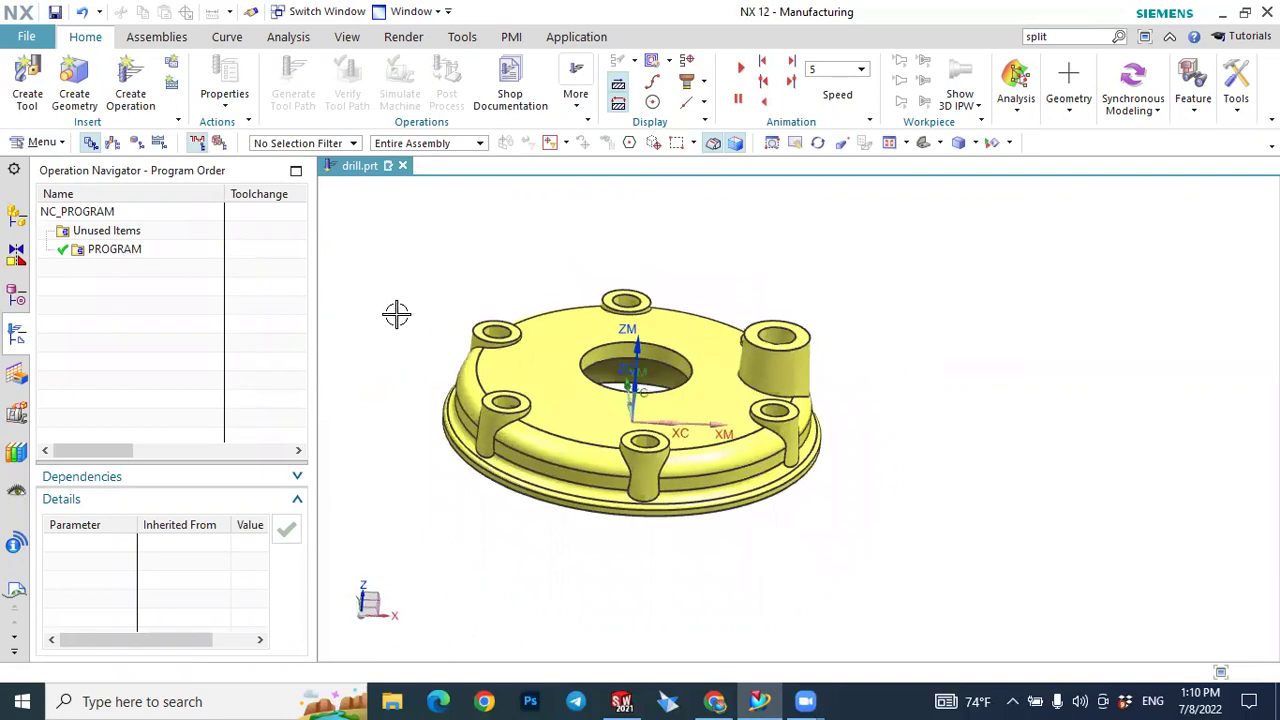
{"action": "scroll", "coordinate": [396, 314], "scroll_direction": "down", "scroll_amount": 2}
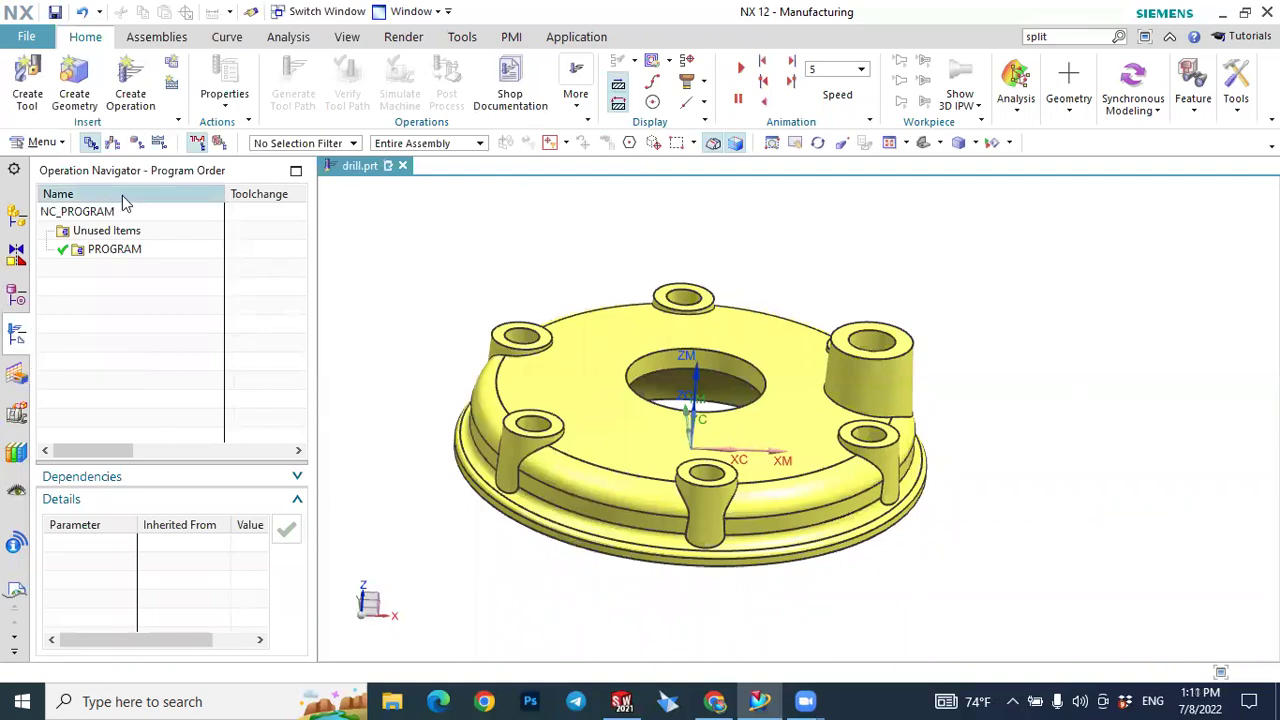
{"action": "left_click", "coordinate": [135, 143]}
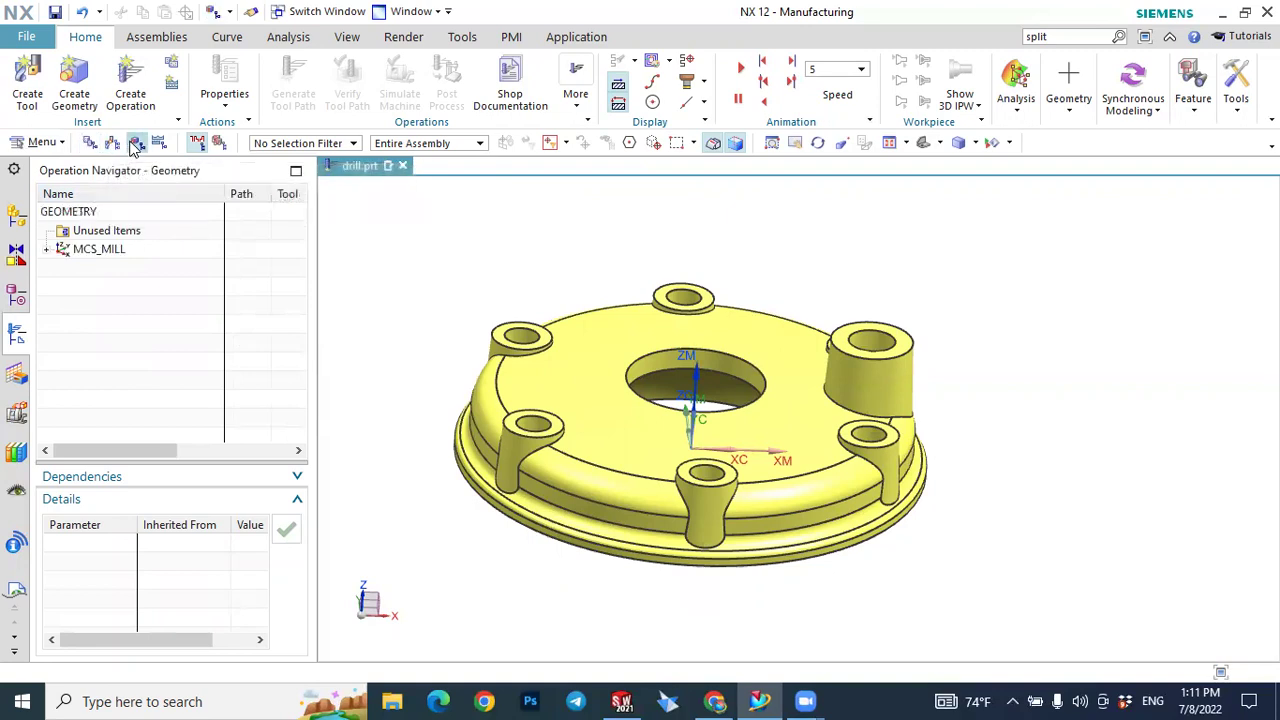
{"action": "left_click", "coordinate": [88, 252]}
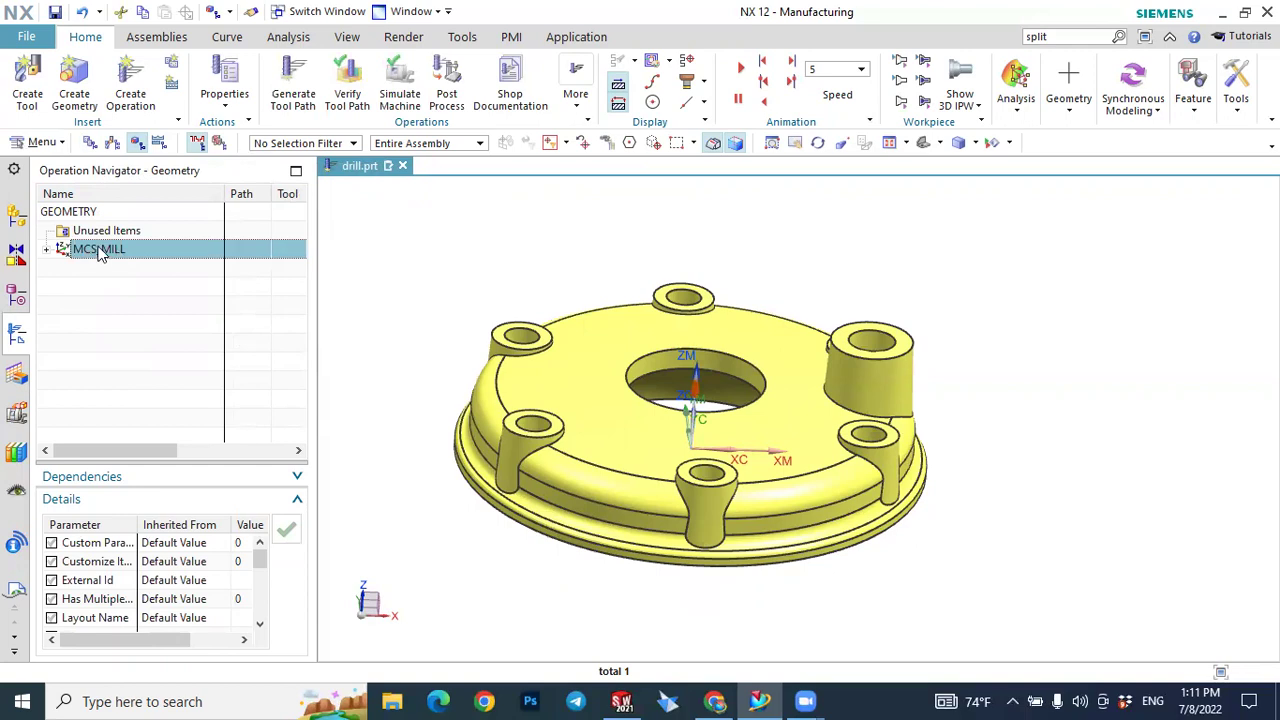
{"action": "double_click", "coordinate": [98, 250]}
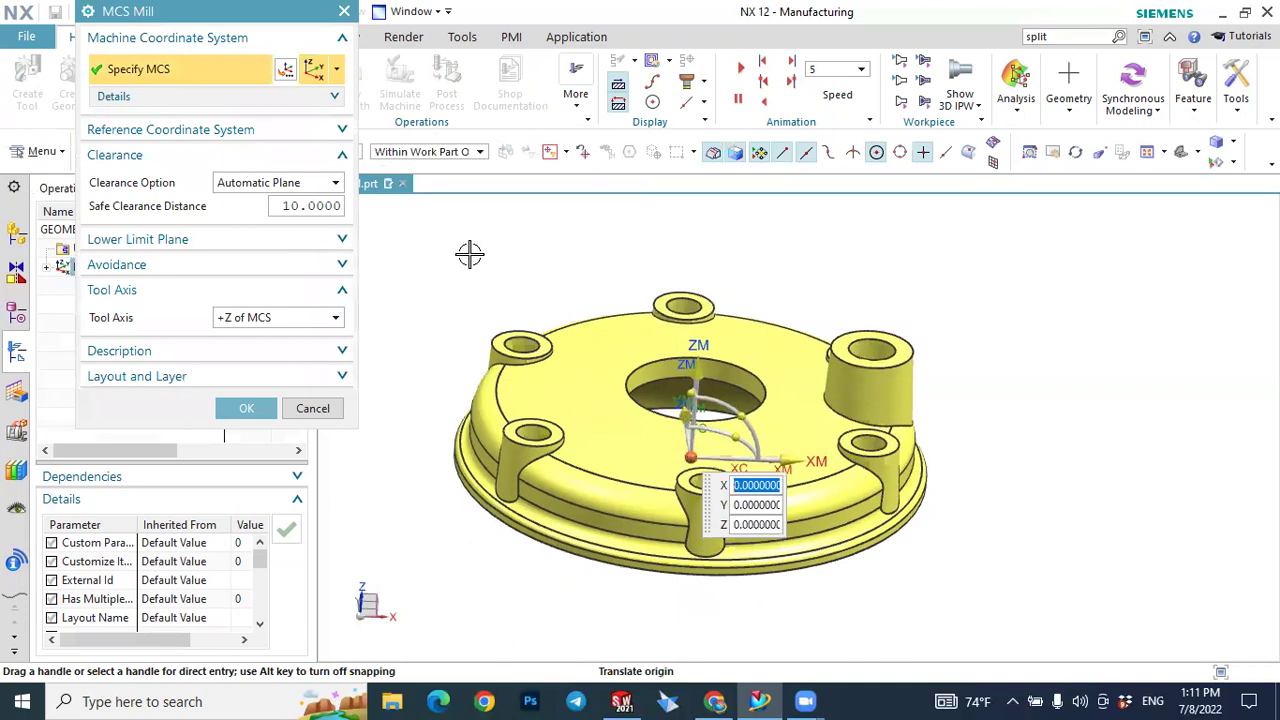
{"action": "middle_click_drag", "start_coordinate": [583, 286], "coordinate": [651, 294]}
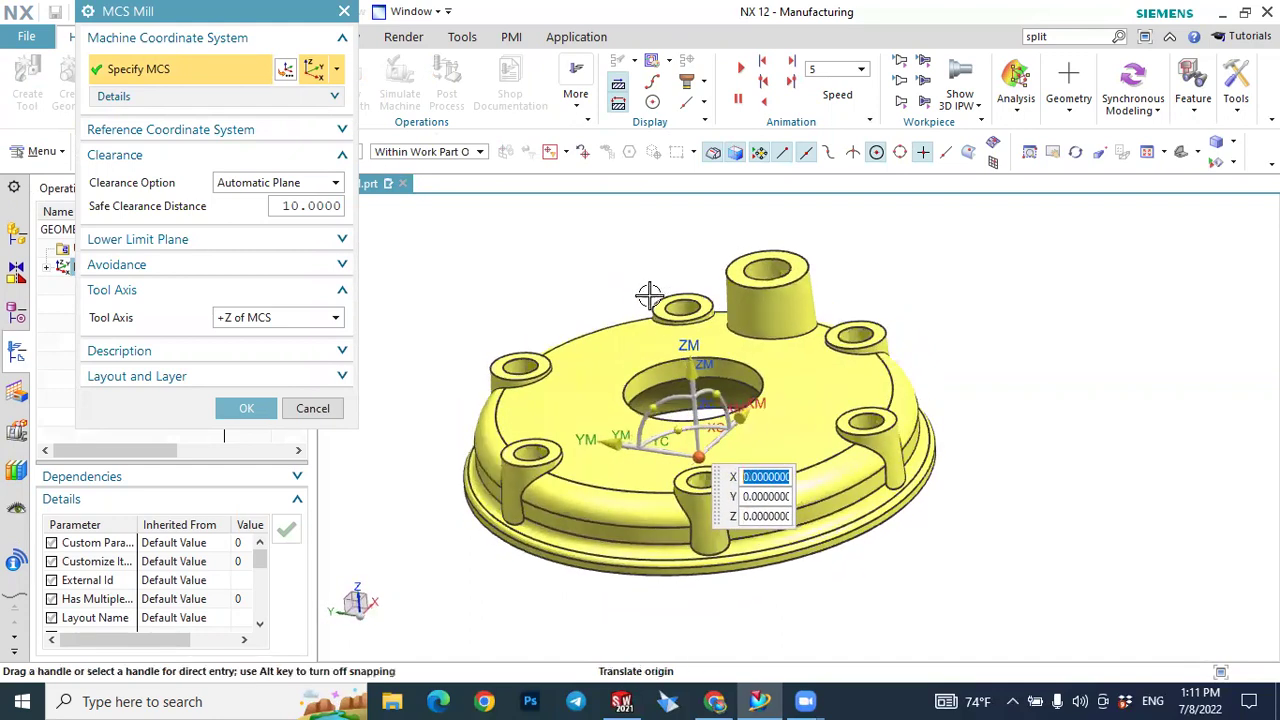
{"action": "left_click", "coordinate": [632, 388]}
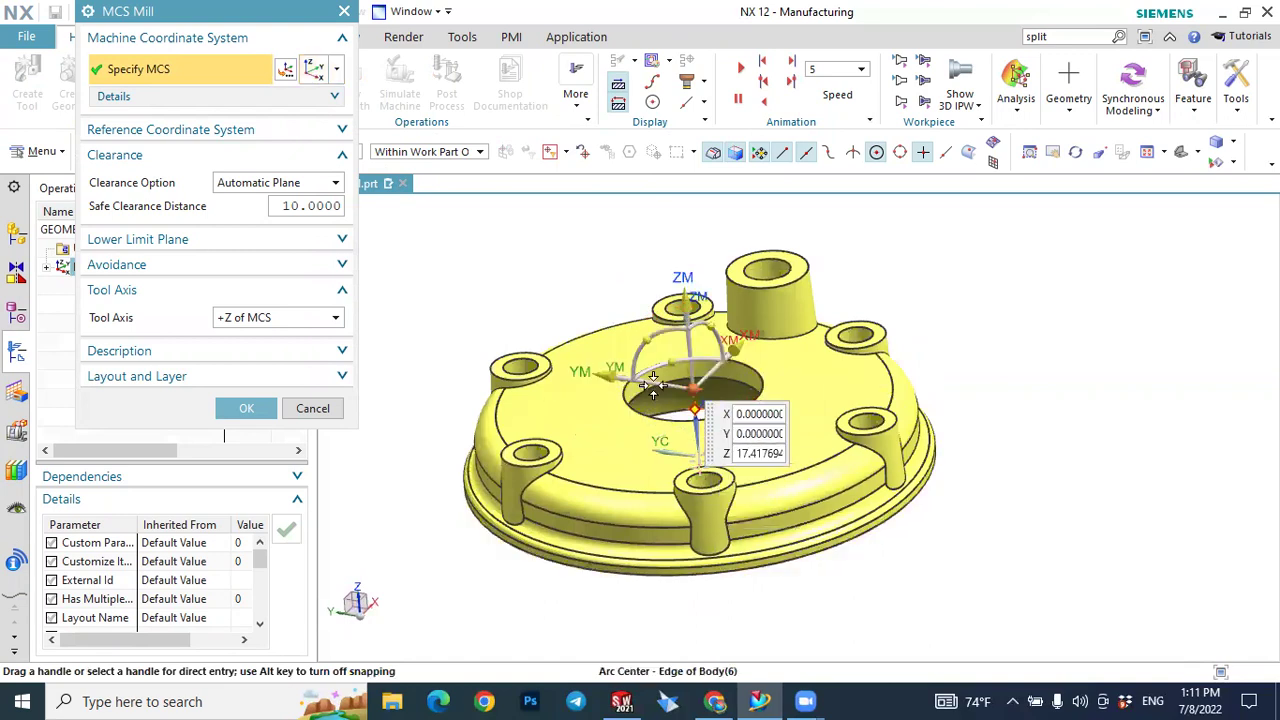
Try the MCS origin at a small boss hole's centre, and return it to the central bore's centre.
{"action": "middle_click_drag", "start_coordinate": [955, 367], "coordinate": [1000, 360]}
{"action": "left_click", "coordinate": [492, 391]}
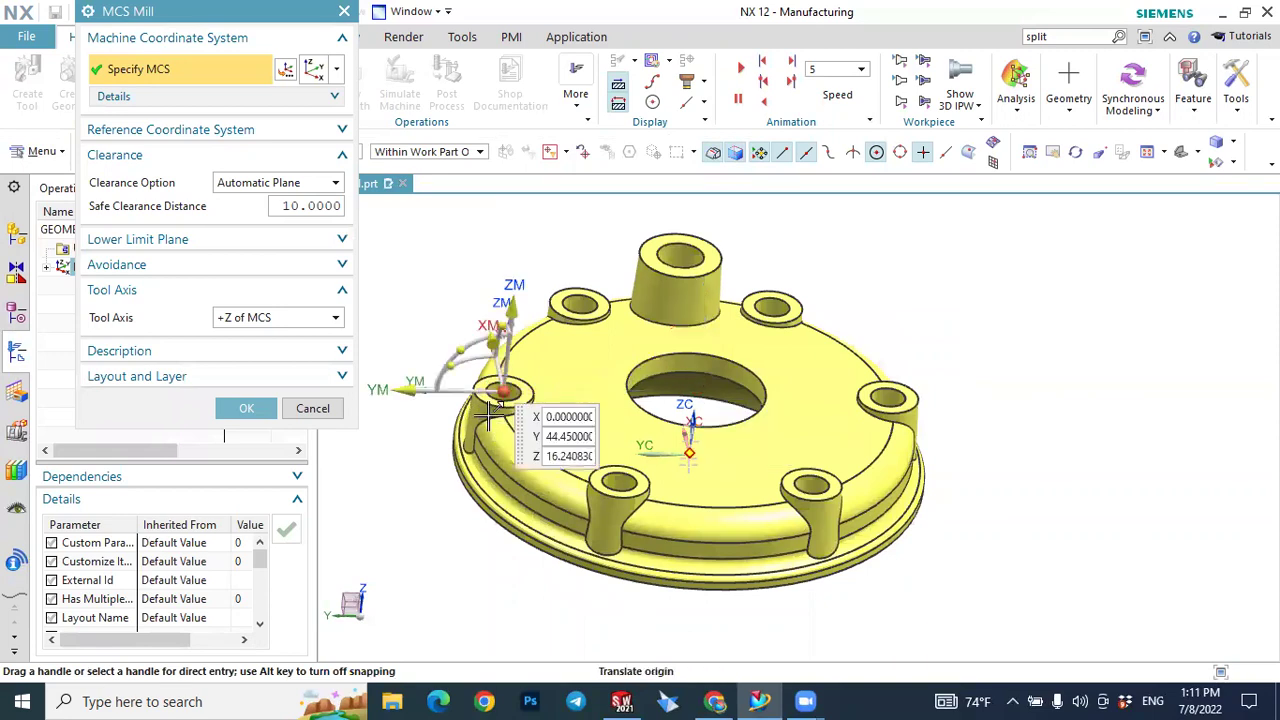
{"action": "middle_click_drag", "start_coordinate": [981, 381], "coordinate": [807, 399]}
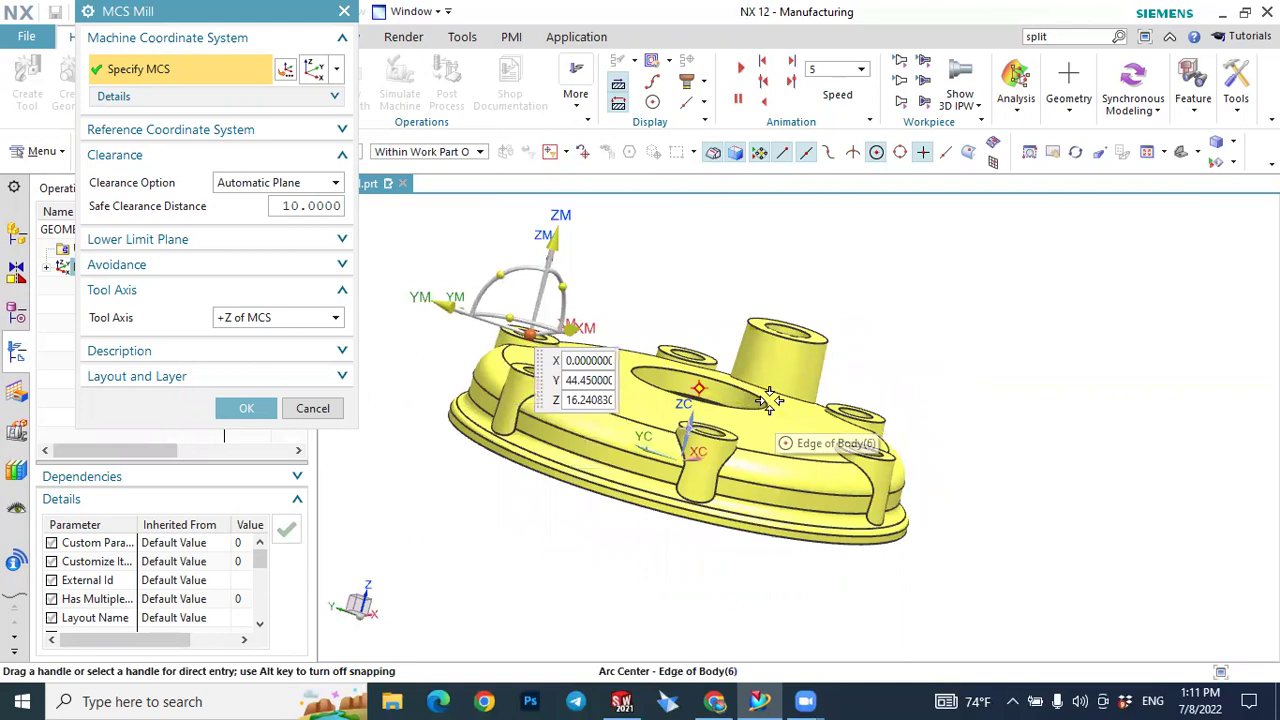
{"action": "left_click", "coordinate": [768, 402]}
Check the machine coordinate system against the part in front and top views, and accept the MCS Mill settings.
{"action": "middle_click_drag", "start_coordinate": [994, 380], "coordinate": [940, 323]}
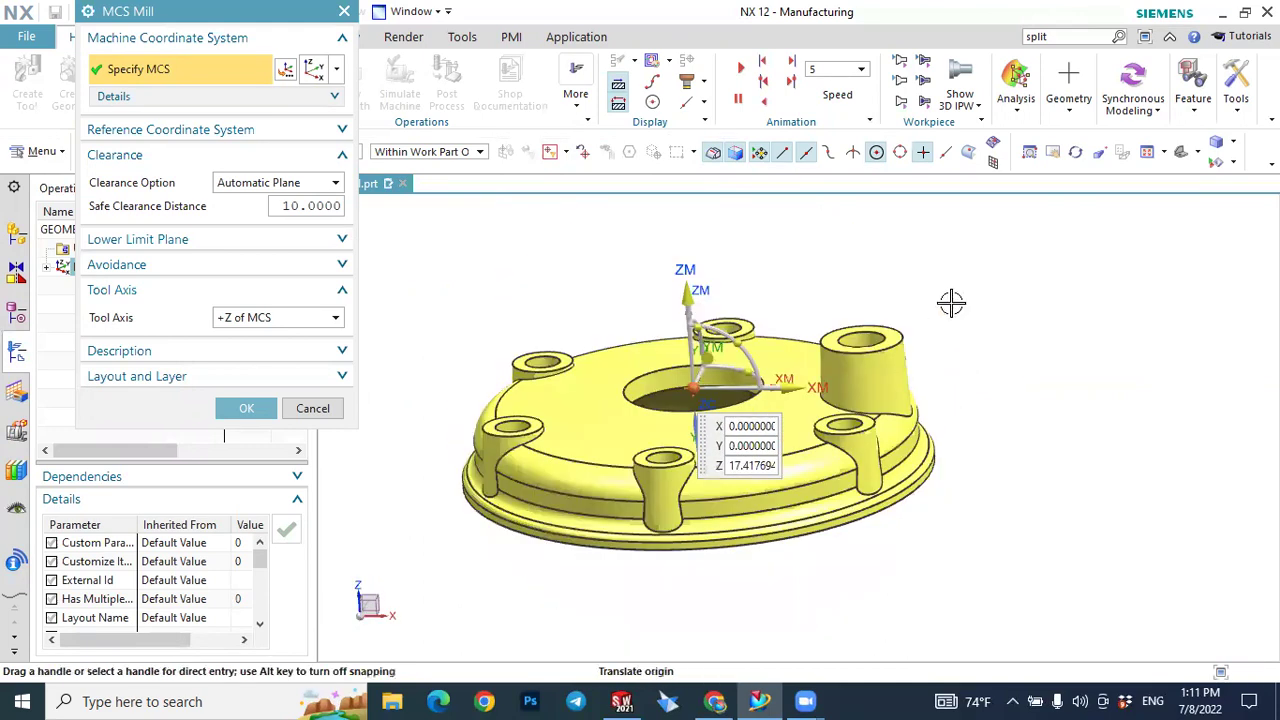
{"action": "left_click", "coordinate": [1196, 155]}
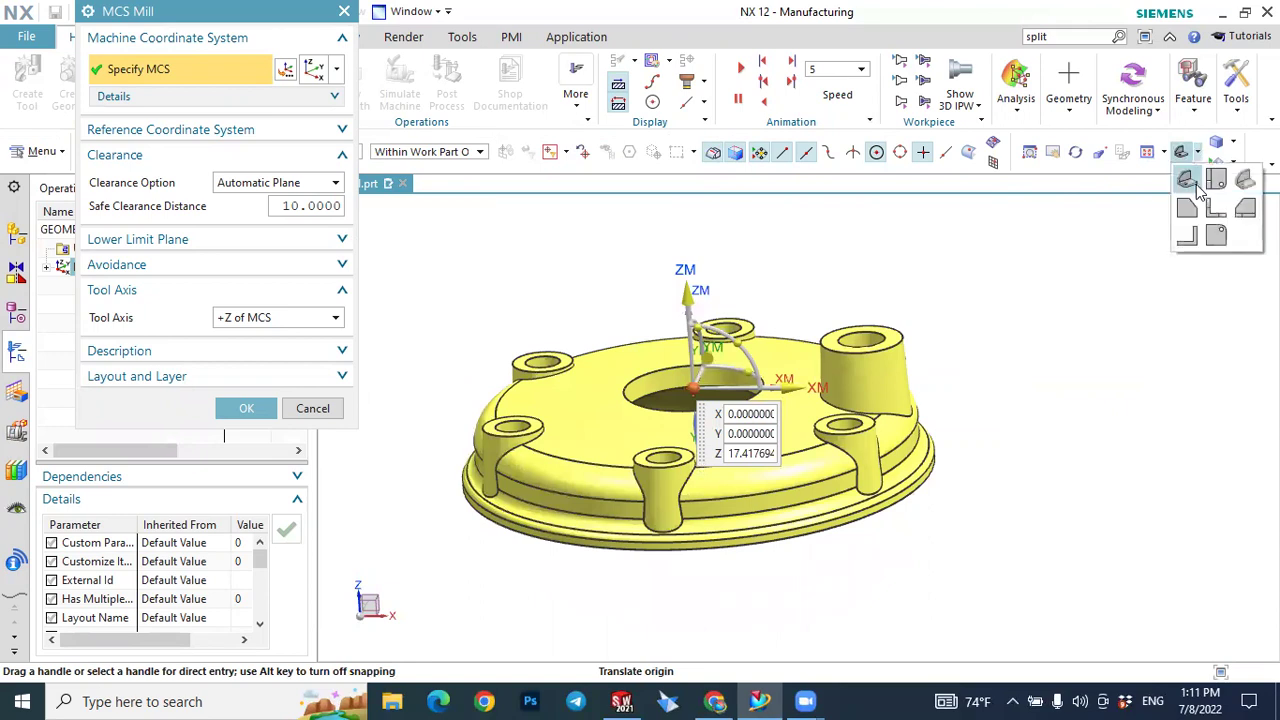
{"action": "left_click", "coordinate": [1198, 198]}
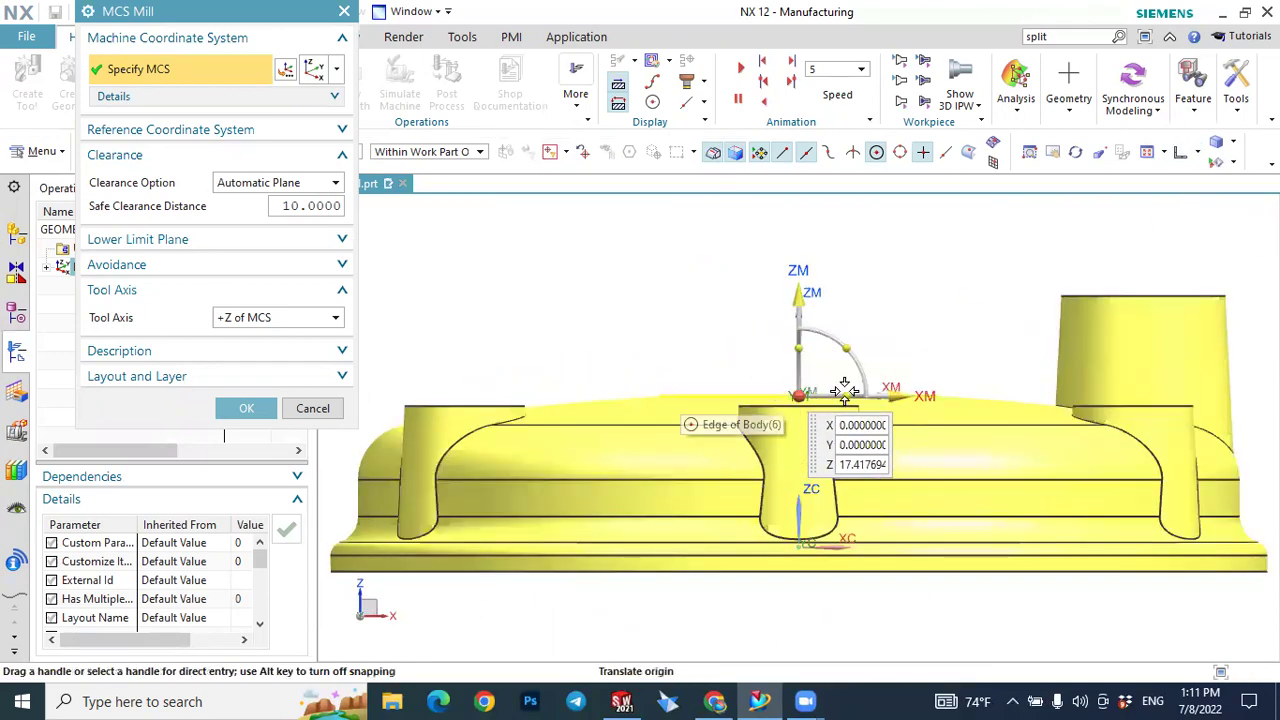
{"action": "middle_click_drag", "start_coordinate": [697, 334], "coordinate": [1050, 200]}
{"action": "left_click", "coordinate": [1196, 155]}
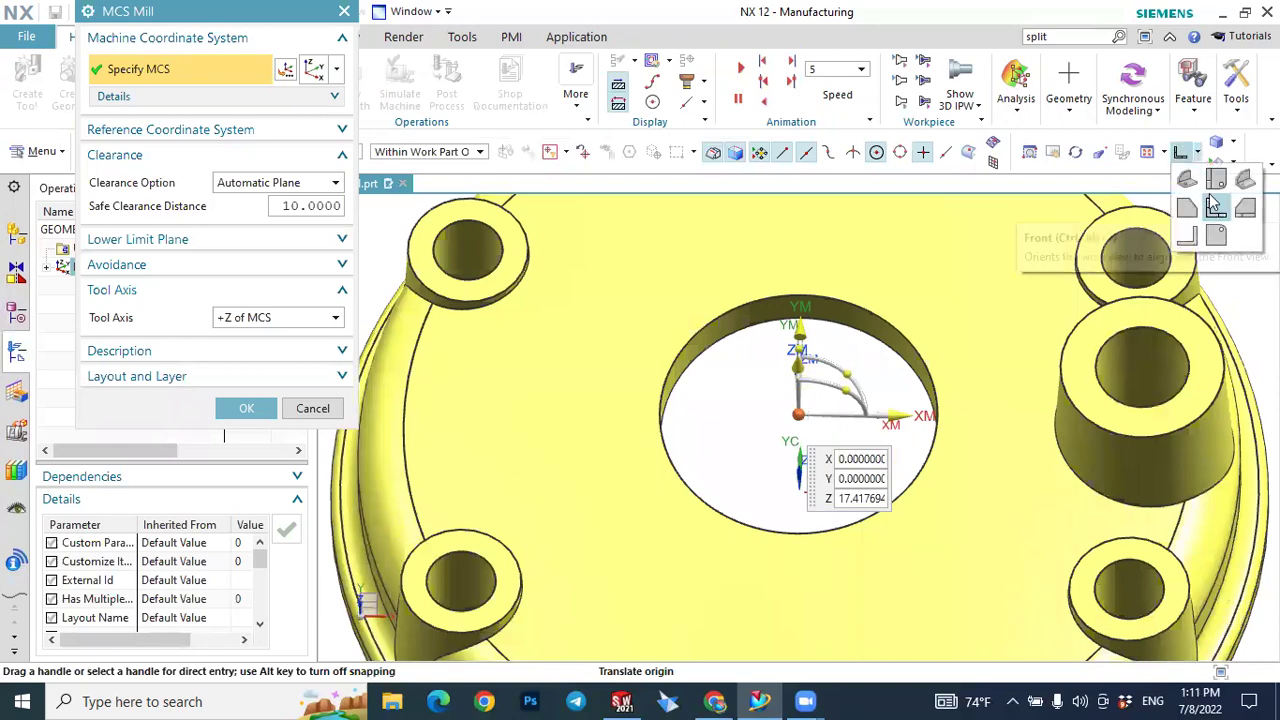
{"action": "left_click", "coordinate": [1214, 207]}
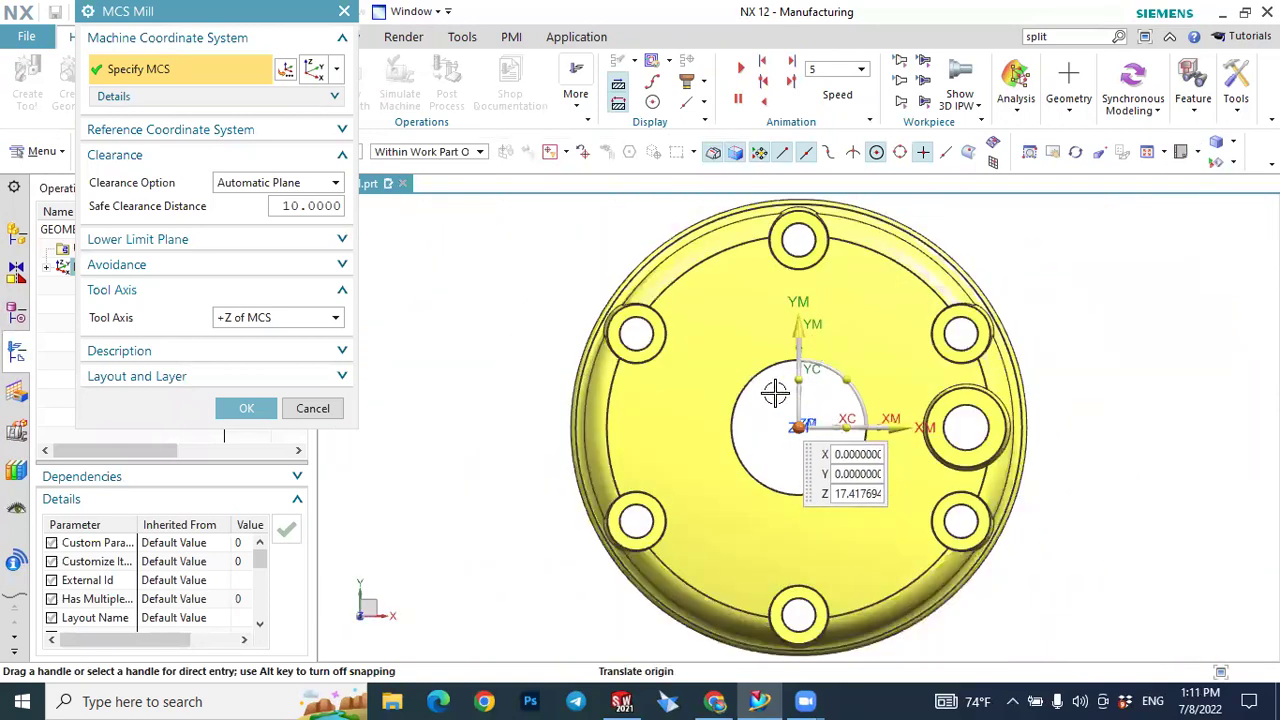
{"action": "left_click", "coordinate": [262, 410]}
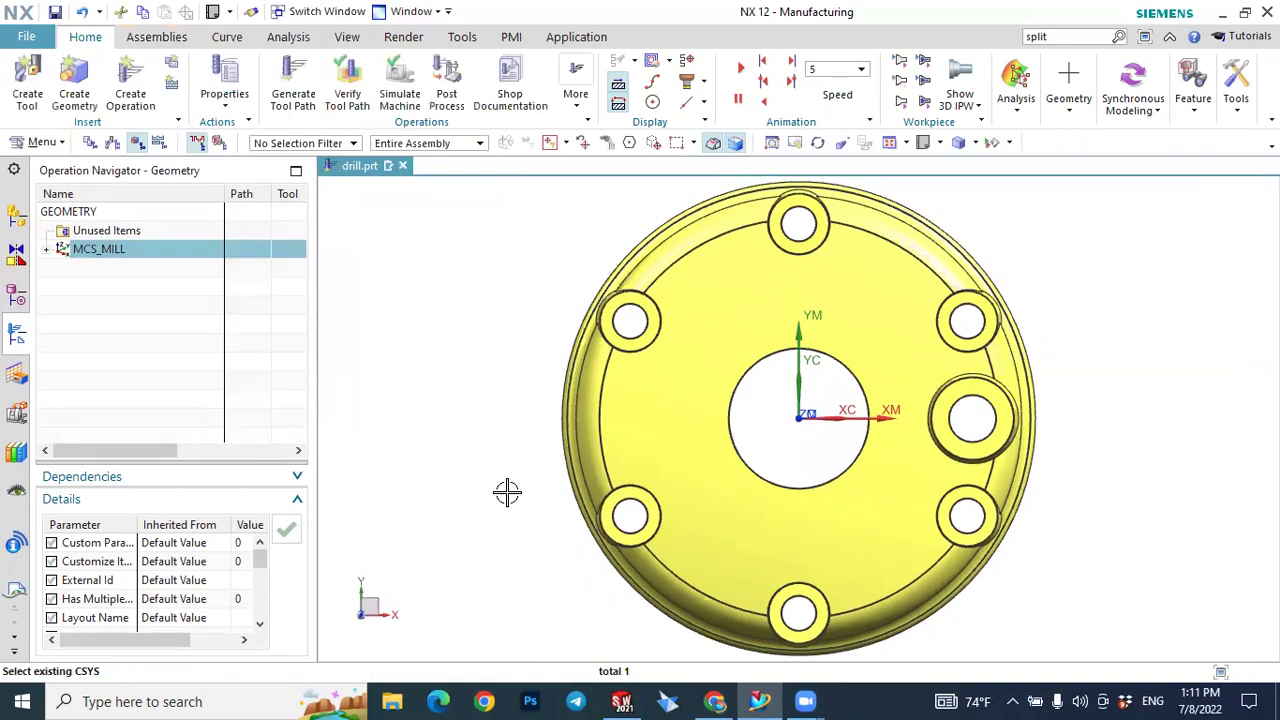
Edit the WORKPIECE under MCS_MILL, specify the solid cover body as its part geometry, and display that selection for checking.
{"action": "middle_click_drag", "start_coordinate": [507, 491], "coordinate": [818, 305]}
{"action": "middle_click_drag", "start_coordinate": [1150, 394], "coordinate": [817, 397]}
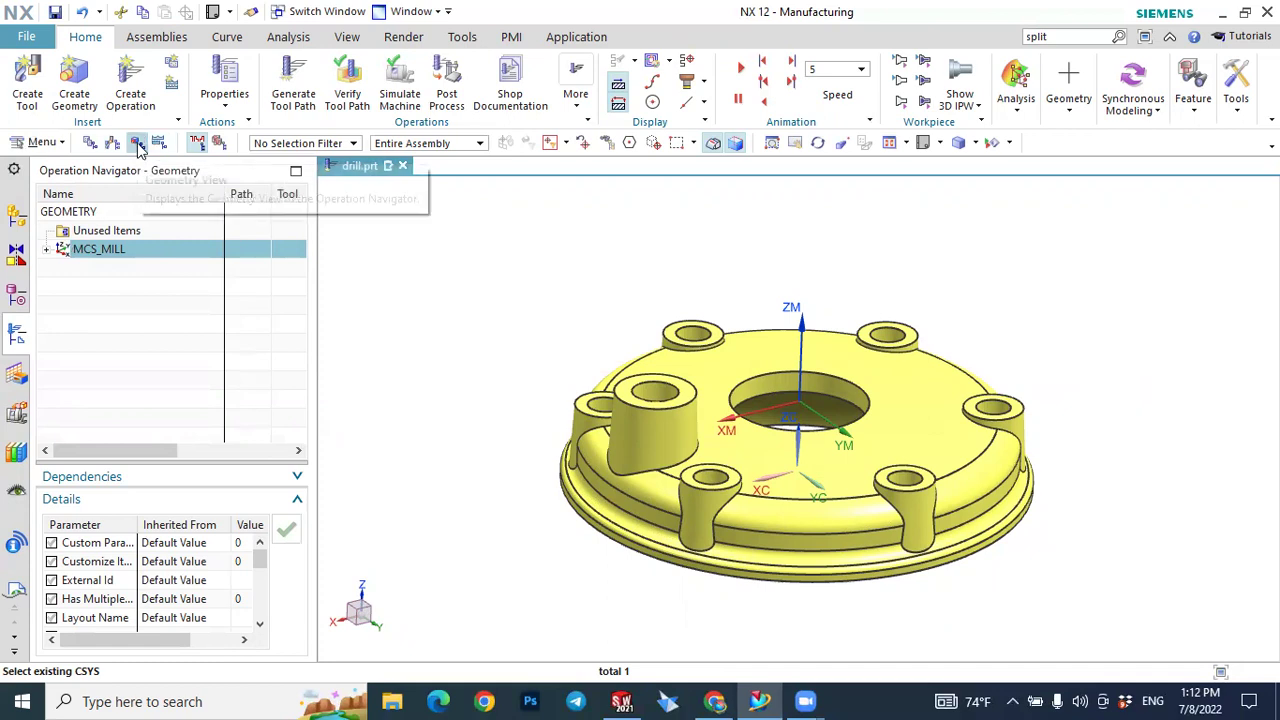
{"action": "left_click", "coordinate": [47, 250]}
{"action": "left_click", "coordinate": [112, 270]}
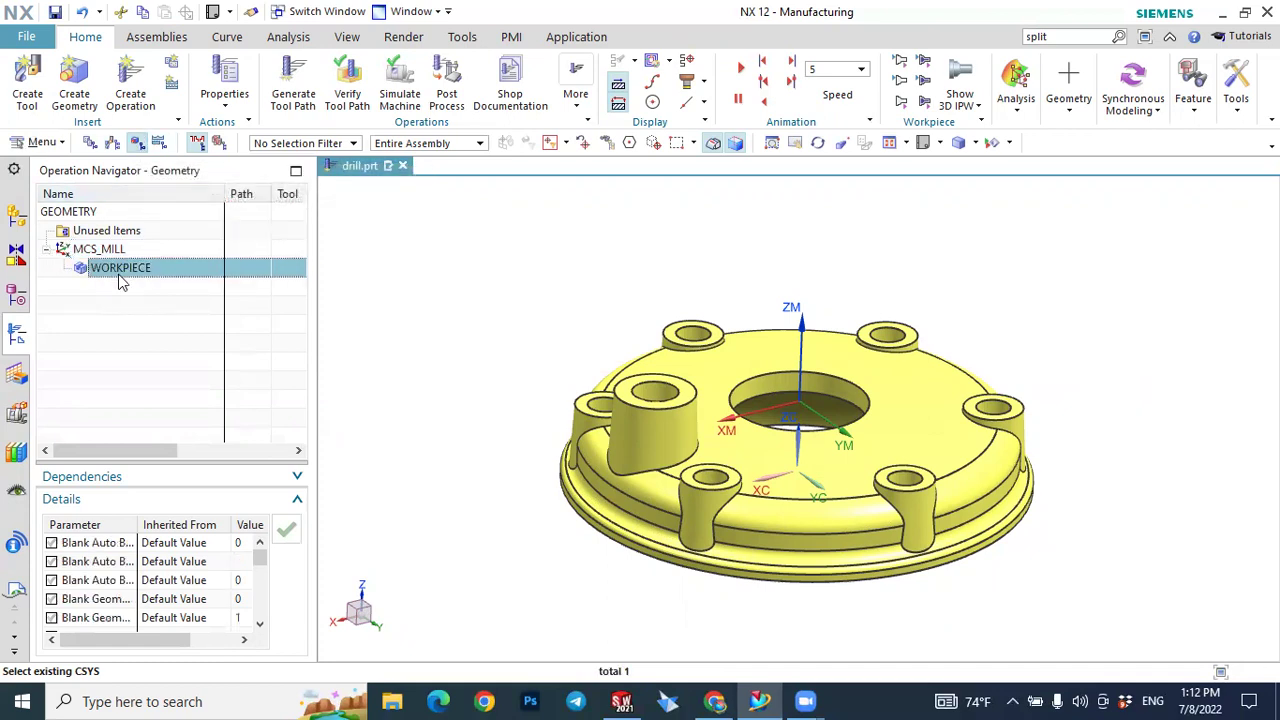
{"action": "double_click", "coordinate": [123, 276]}
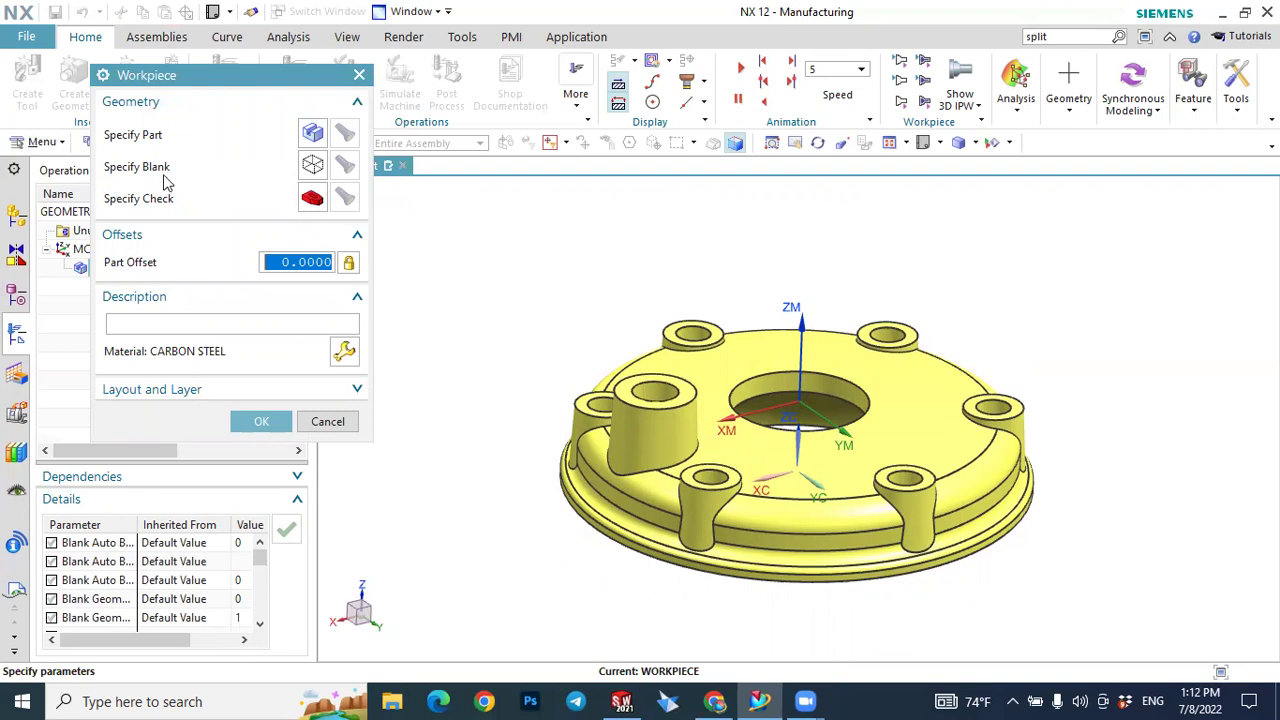
{"action": "left_click", "coordinate": [311, 133]}
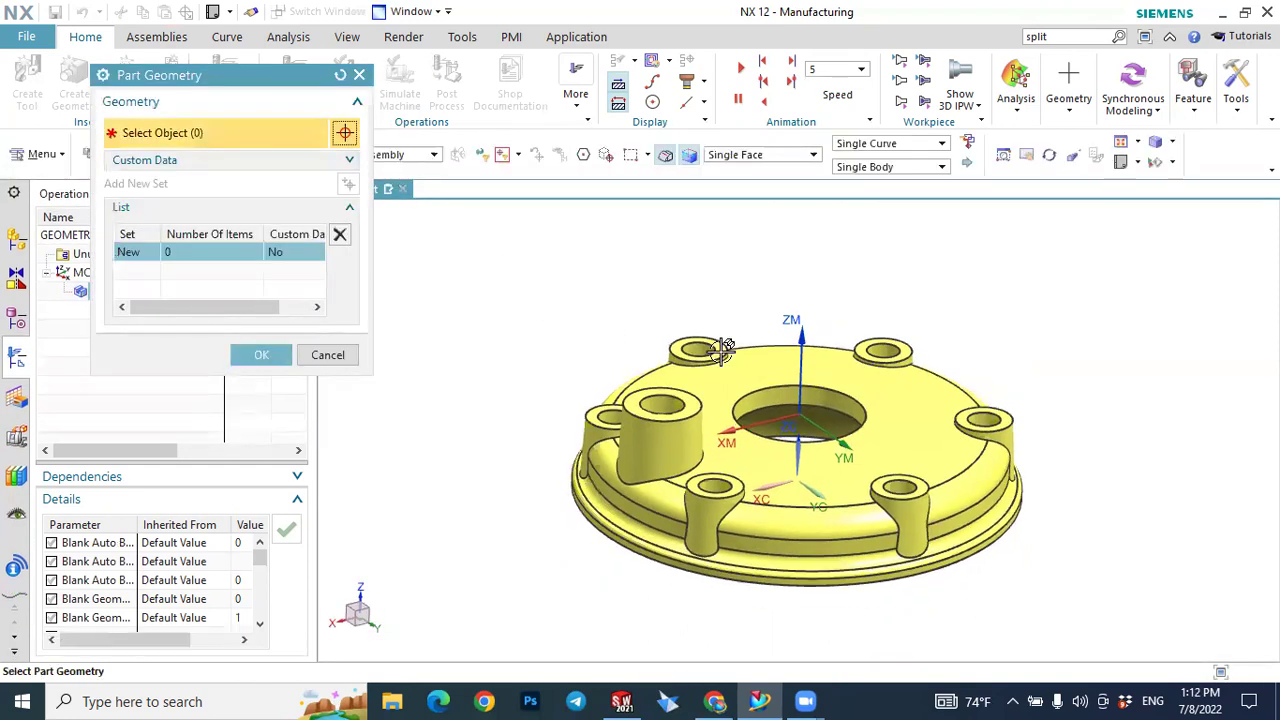
{"action": "left_click", "coordinate": [700, 382]}
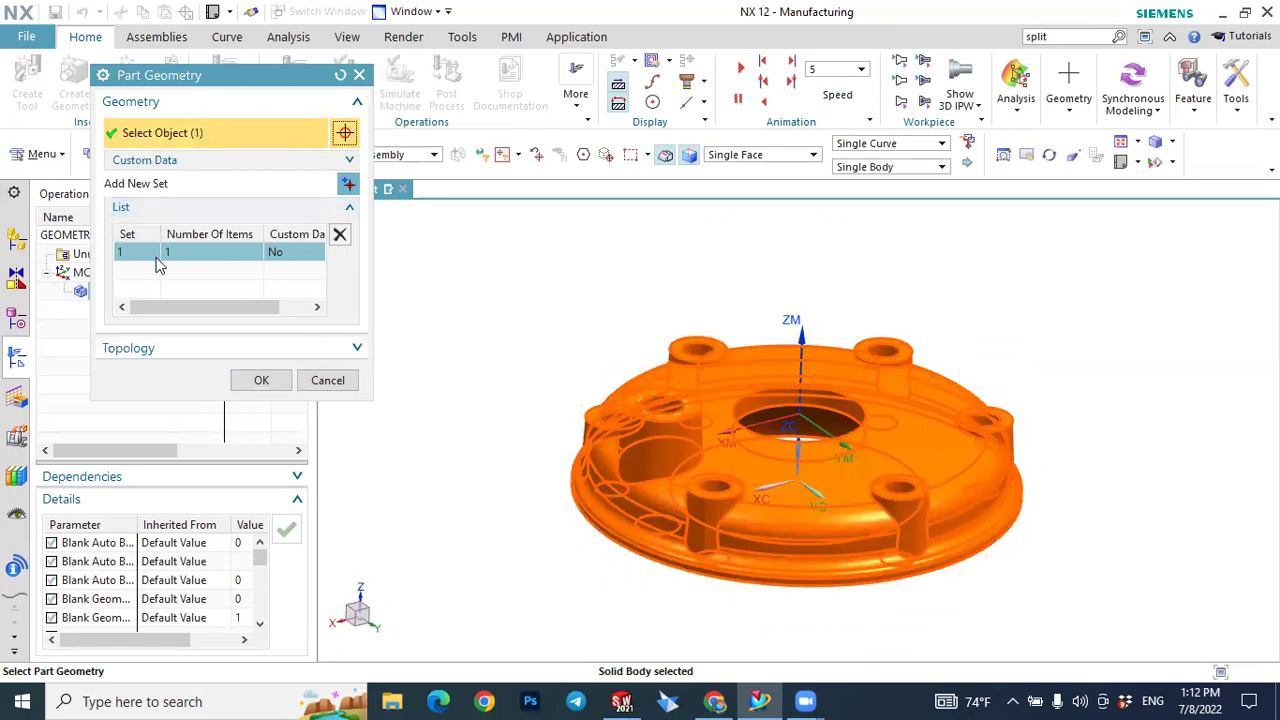
{"action": "left_click", "coordinate": [266, 379]}
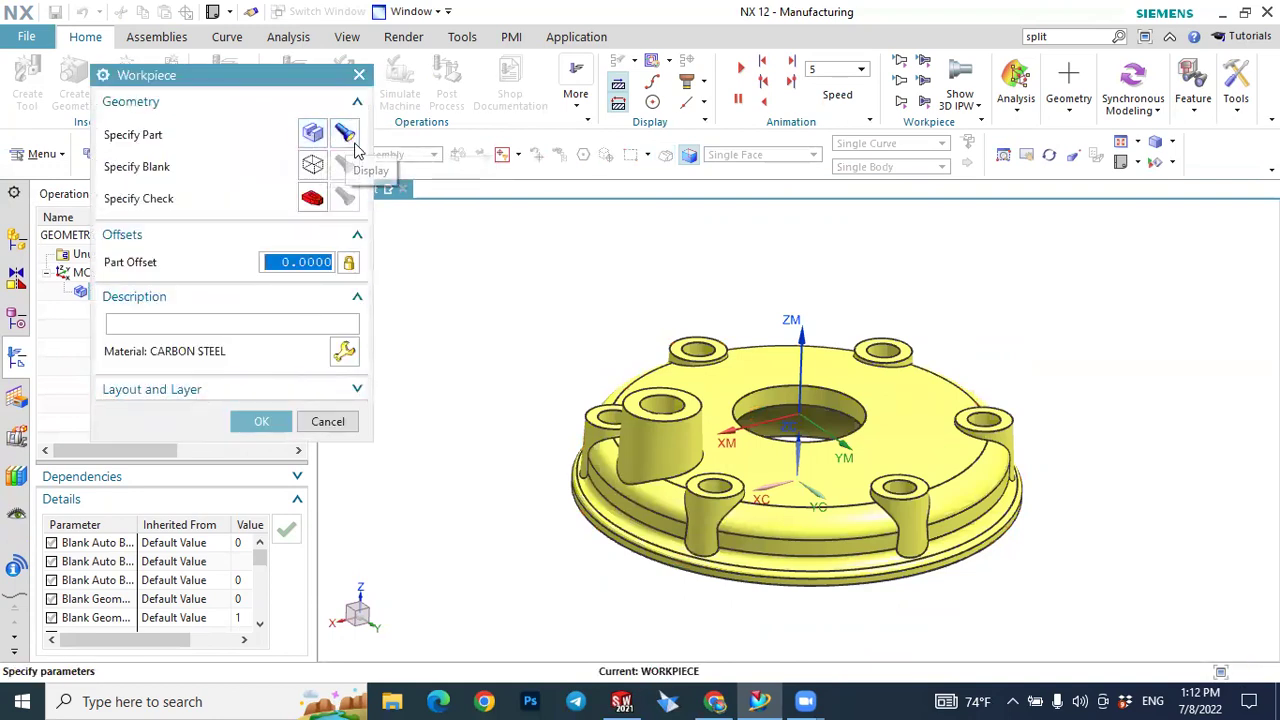
{"action": "left_click", "coordinate": [345, 135]}
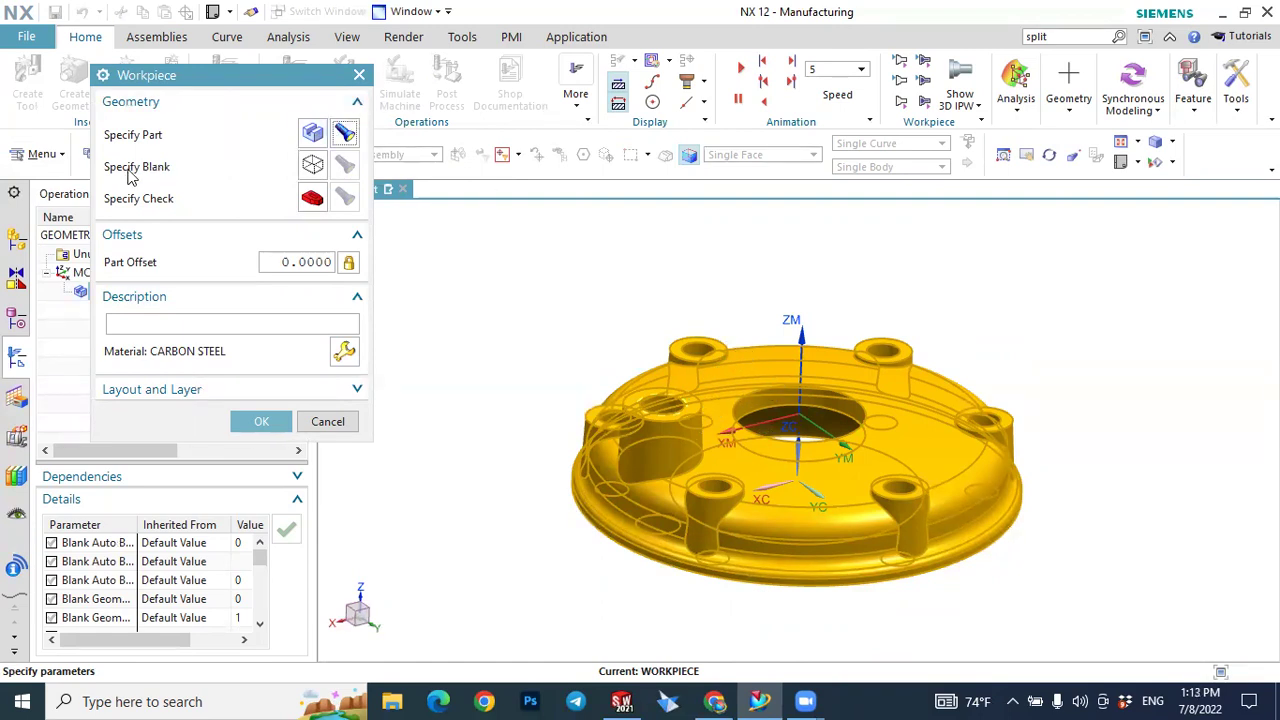
Specify the cover's solid body as blank geometry using the Geometry option, display the blank for checking, and accept the workpiece.
{"action": "left_click", "coordinate": [313, 166]}
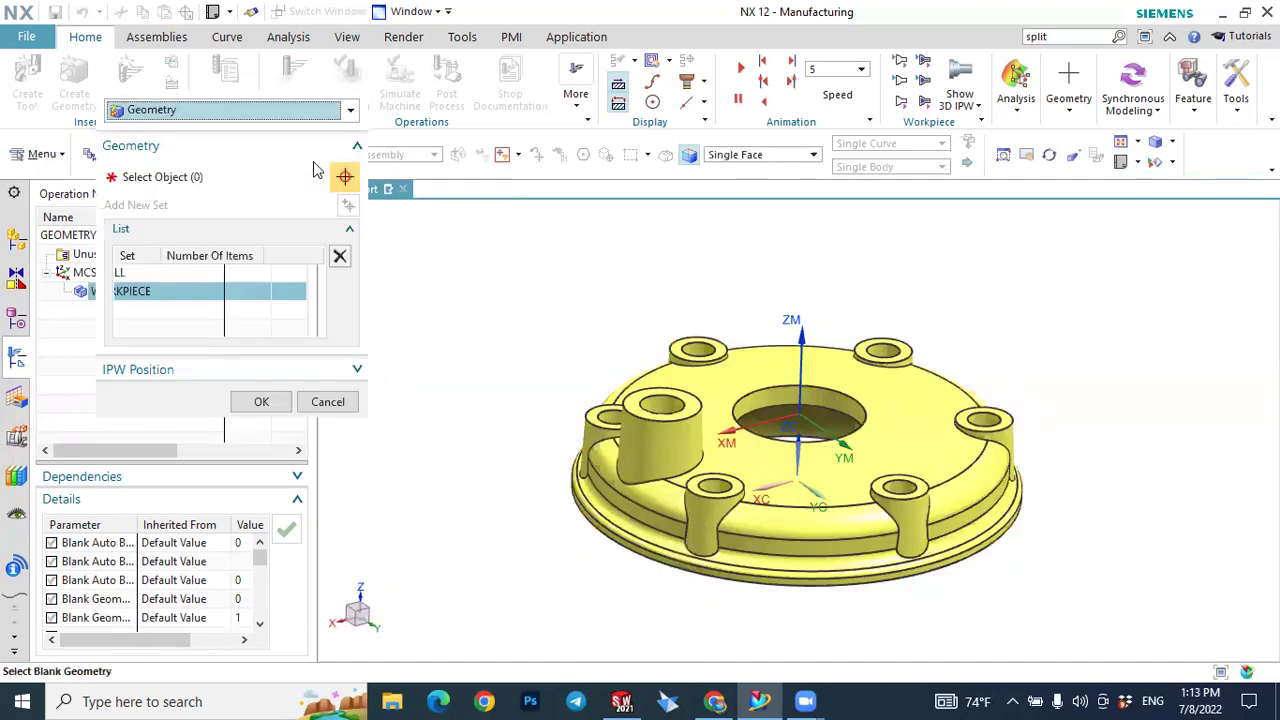
{"action": "left_click", "coordinate": [184, 107]}
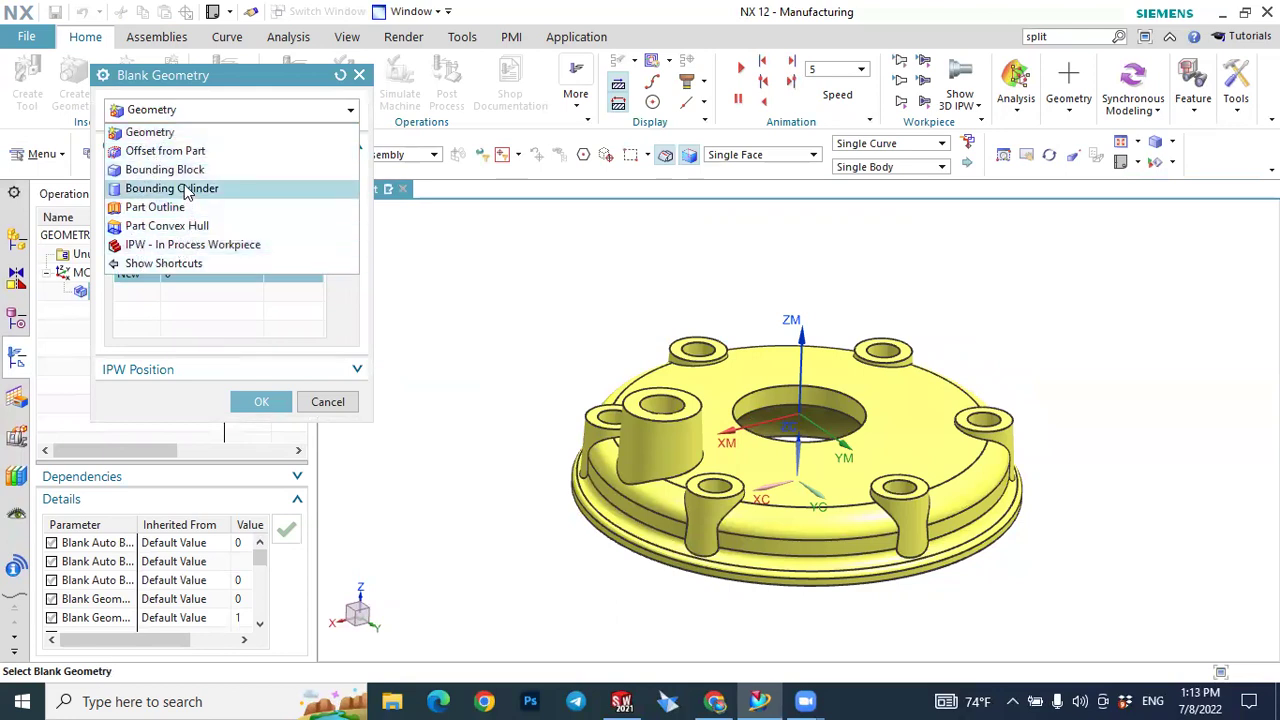
{"action": "left_click", "coordinate": [148, 138]}
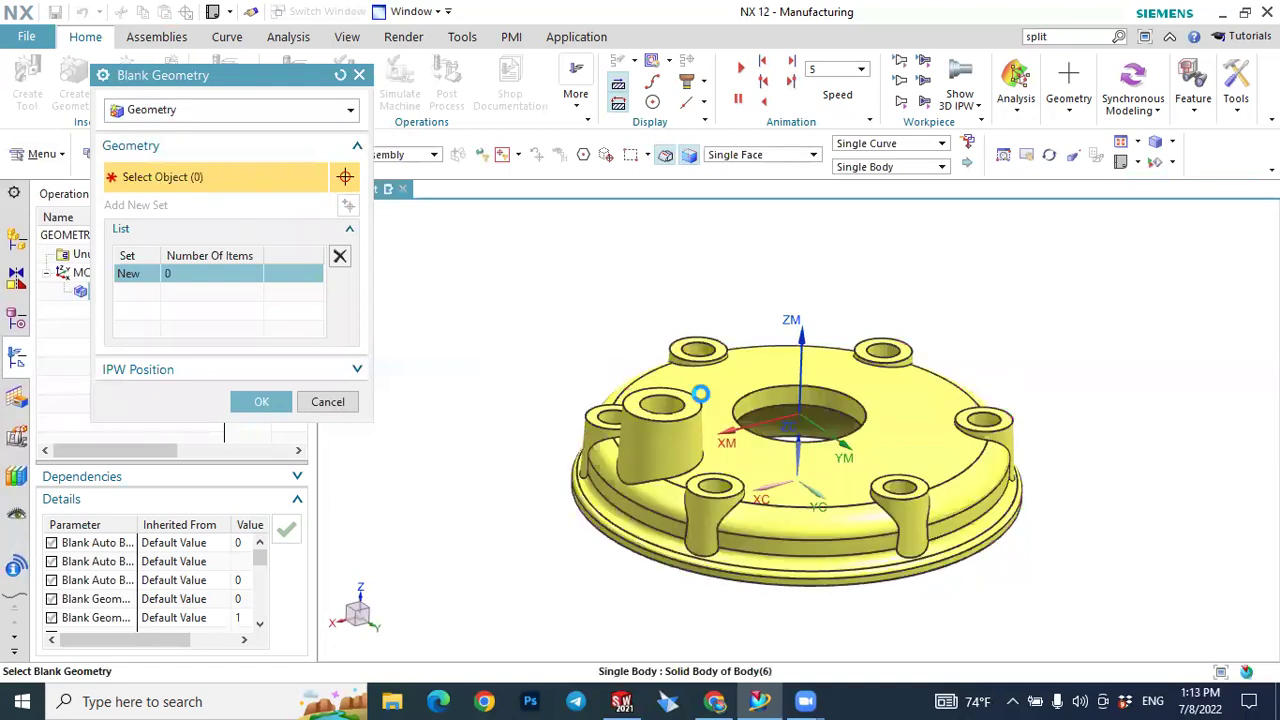
{"action": "left_click", "coordinate": [700, 394]}
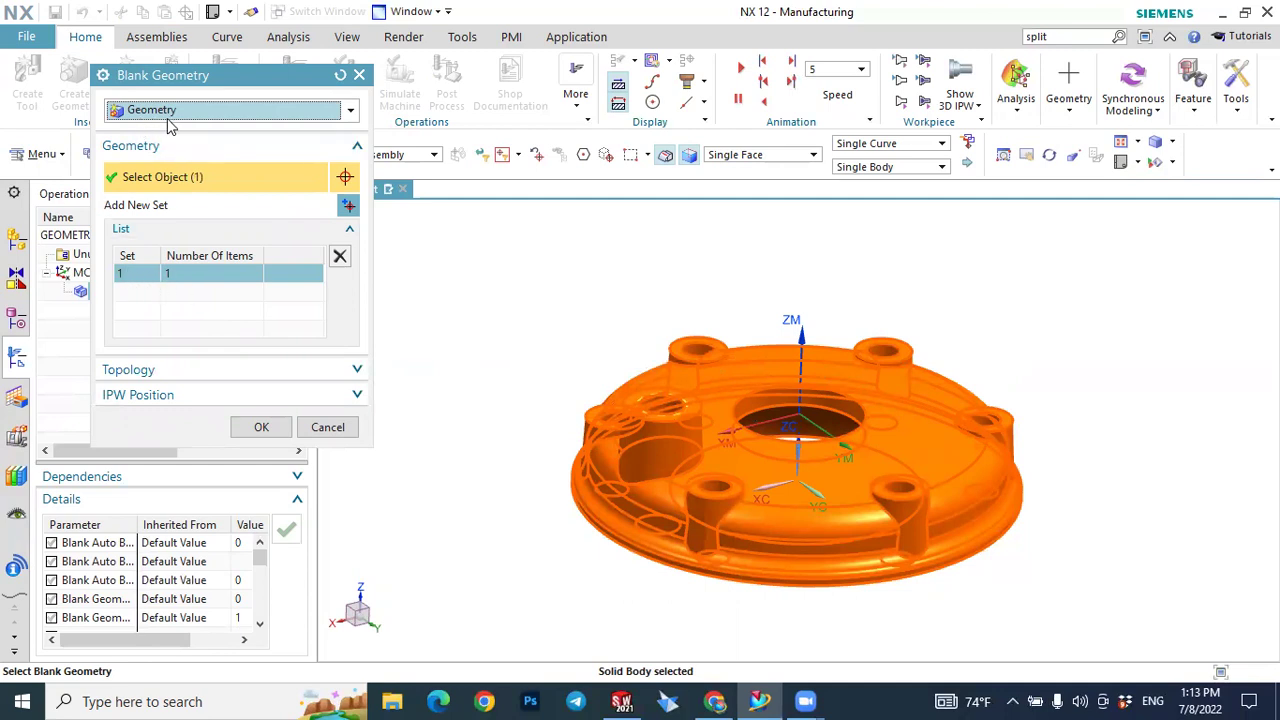
{"action": "left_click", "coordinate": [258, 428]}
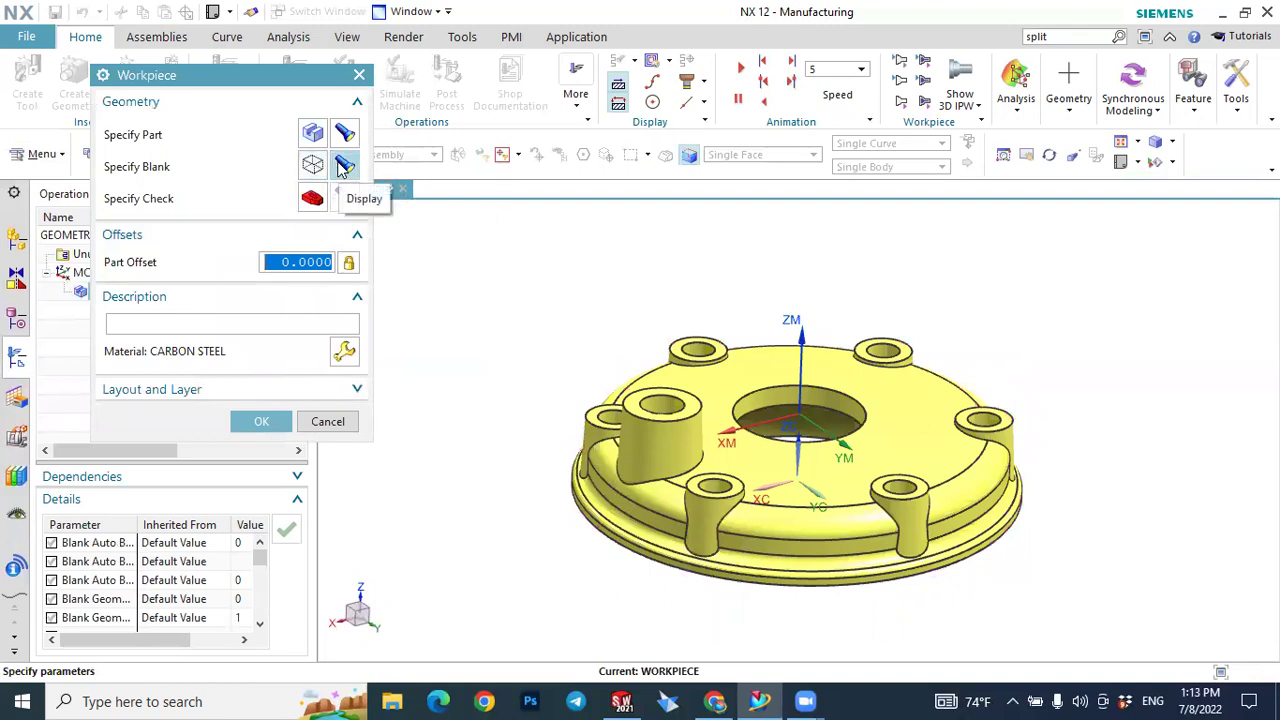
{"action": "left_click", "coordinate": [344, 166]}
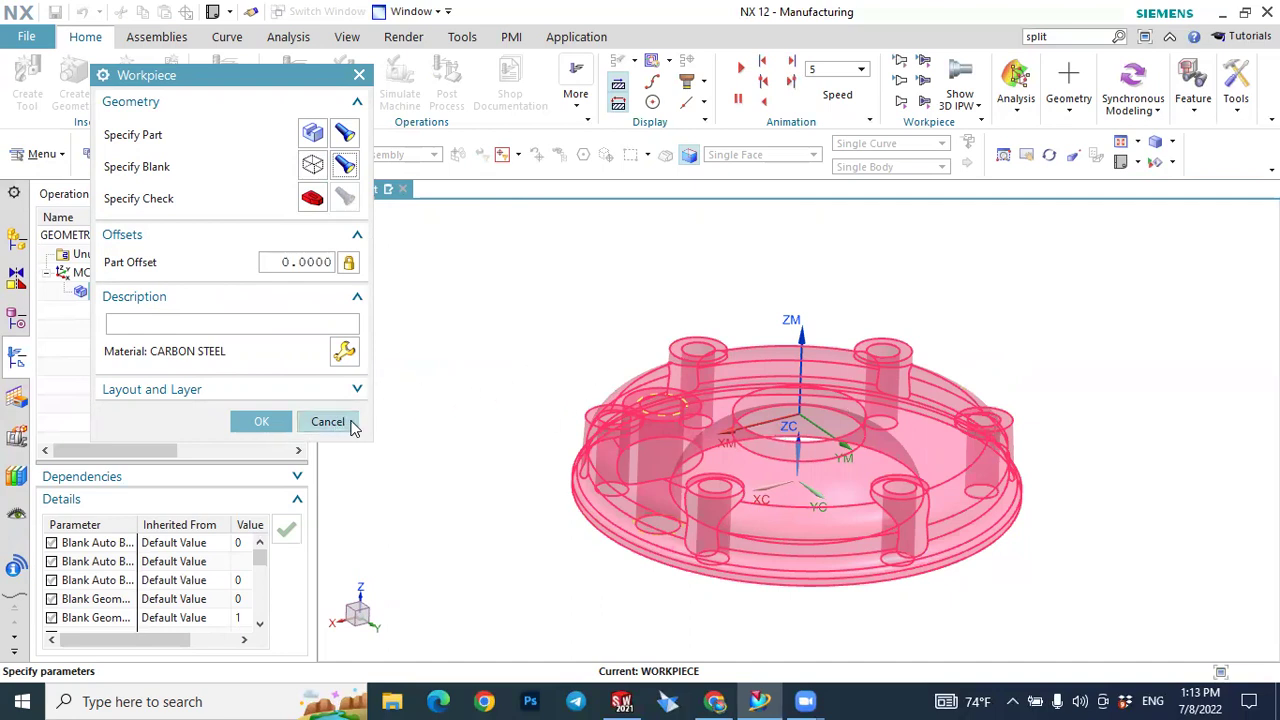
{"action": "left_click", "coordinate": [262, 423]}
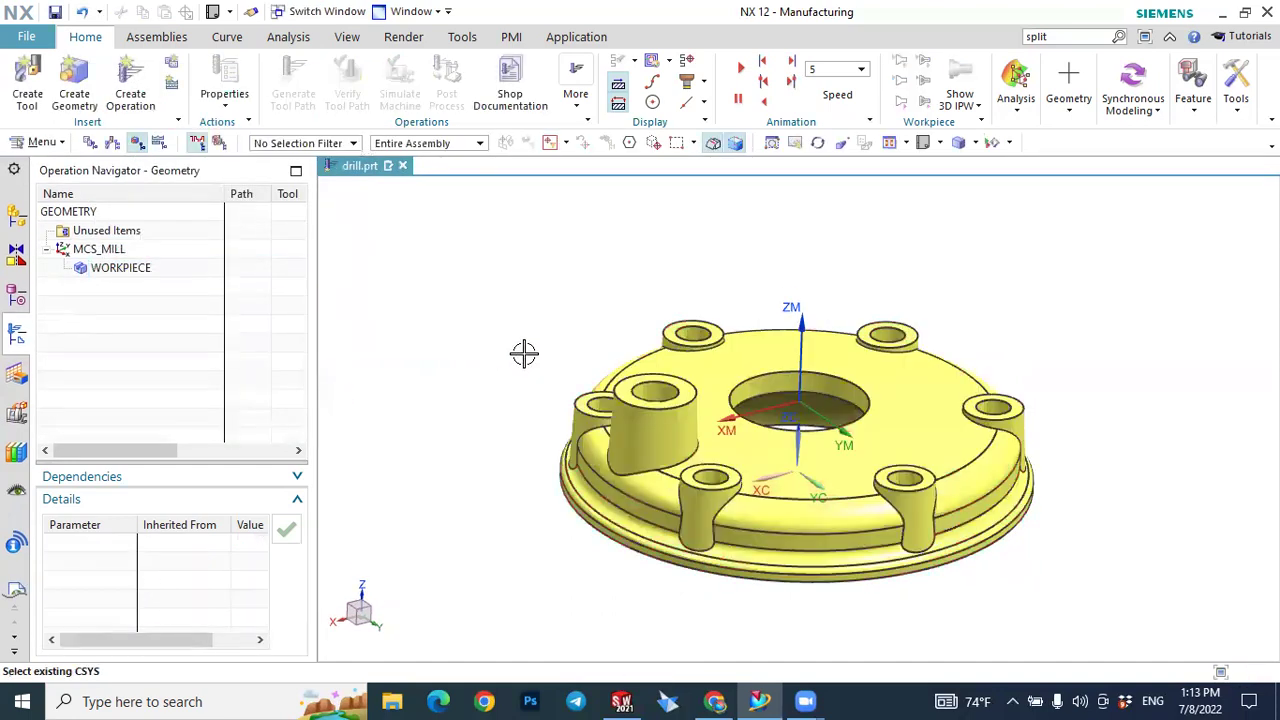
Create a hole_making tool of the spot drill subtype named SPOT_DRILL under GENERIC_MACHINE.
{"action": "scroll", "coordinate": [501, 345], "scroll_direction": "up", "scroll_amount": 2}
{"action": "scroll", "coordinate": [501, 345], "scroll_direction": "down", "scroll_amount": 2}
{"action": "mouse_move", "coordinate": [526, 340]}
{"action": "middle_mouse_down"}
{"action": "mouse_move", "coordinate": [529, 357]}
{"action": "mouse_move", "coordinate": [528, 343]}
{"action": "middle_mouse_up"}
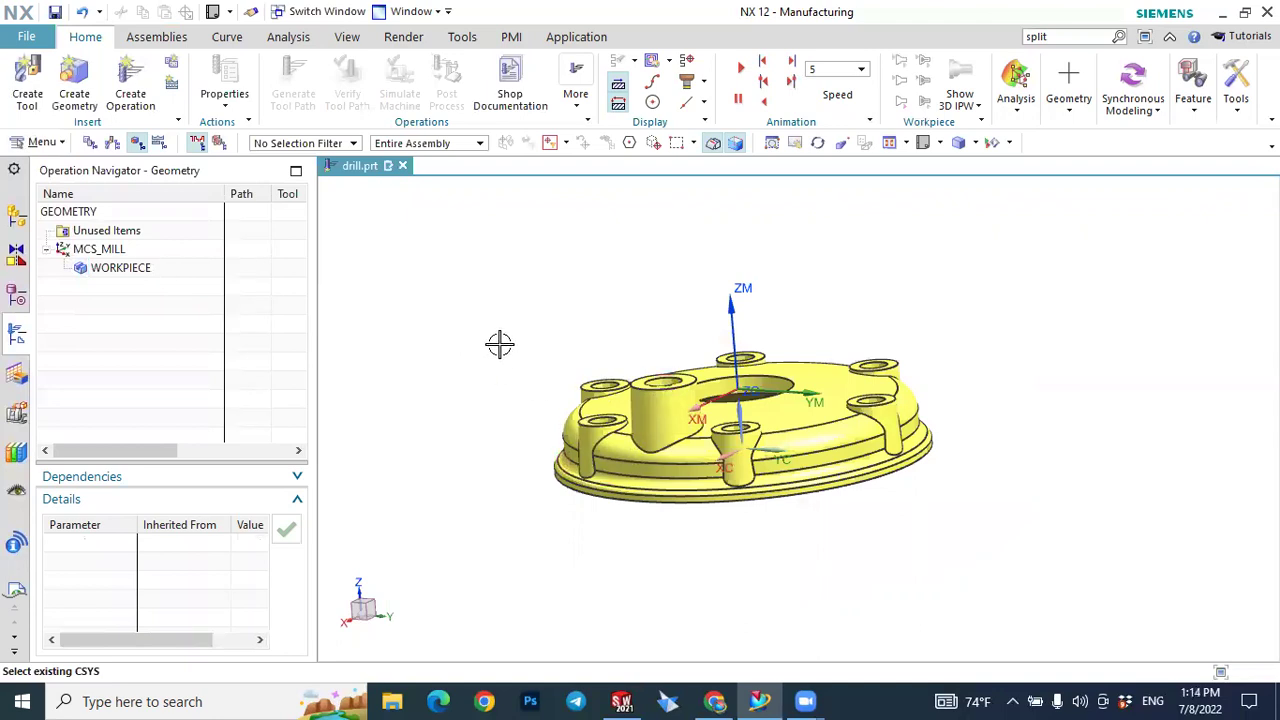
{"action": "middle_click_drag", "start_coordinate": [563, 331], "coordinate": [588, 345]}
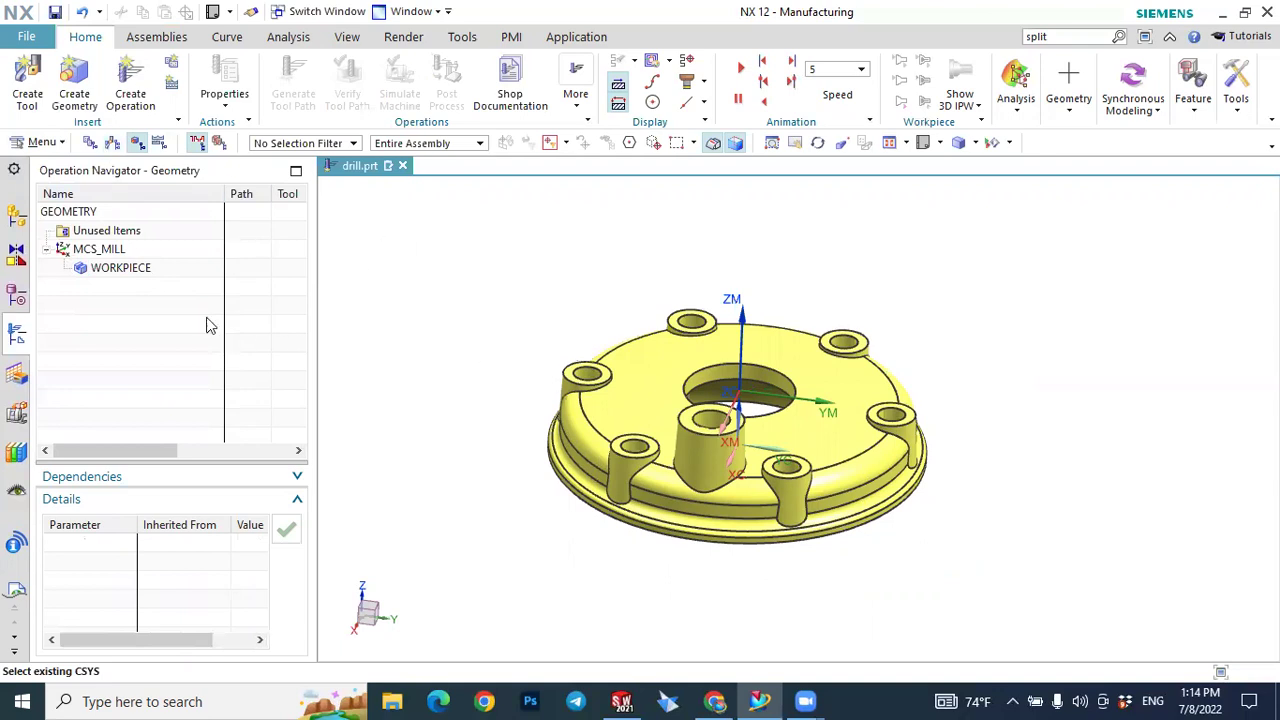
{"action": "left_click", "coordinate": [27, 80]}
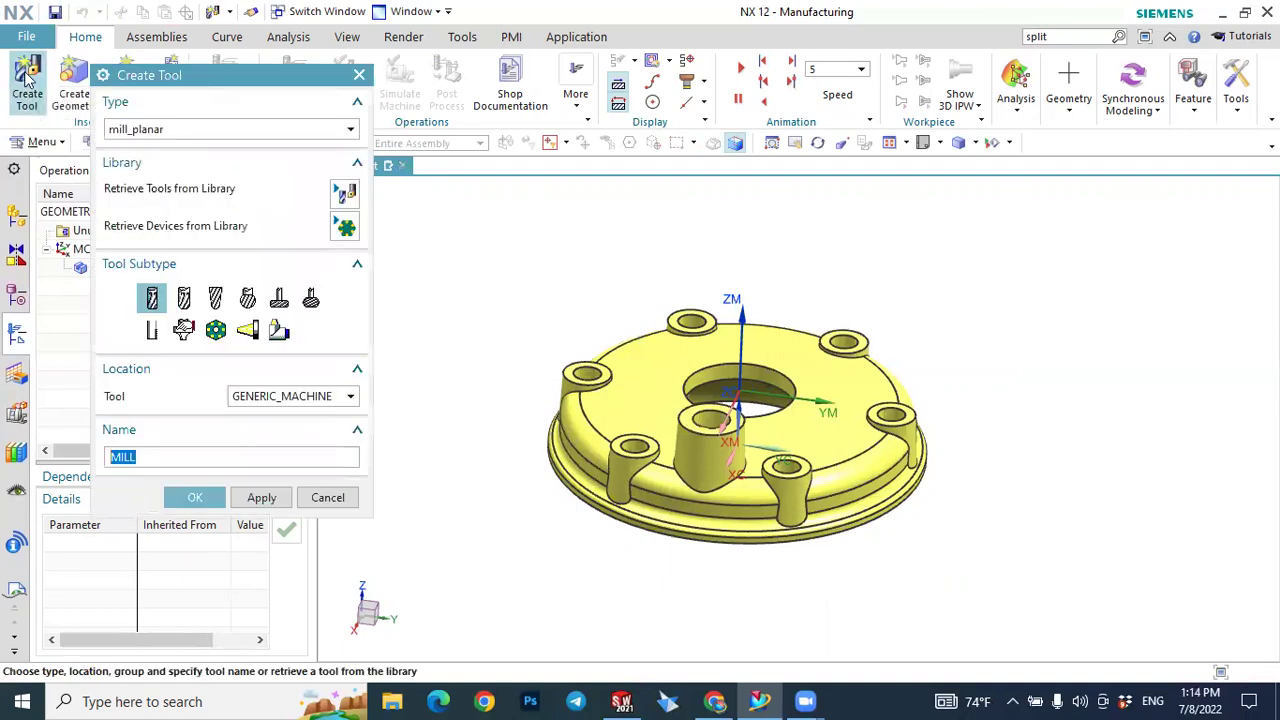
{"action": "left_click", "coordinate": [153, 132]}
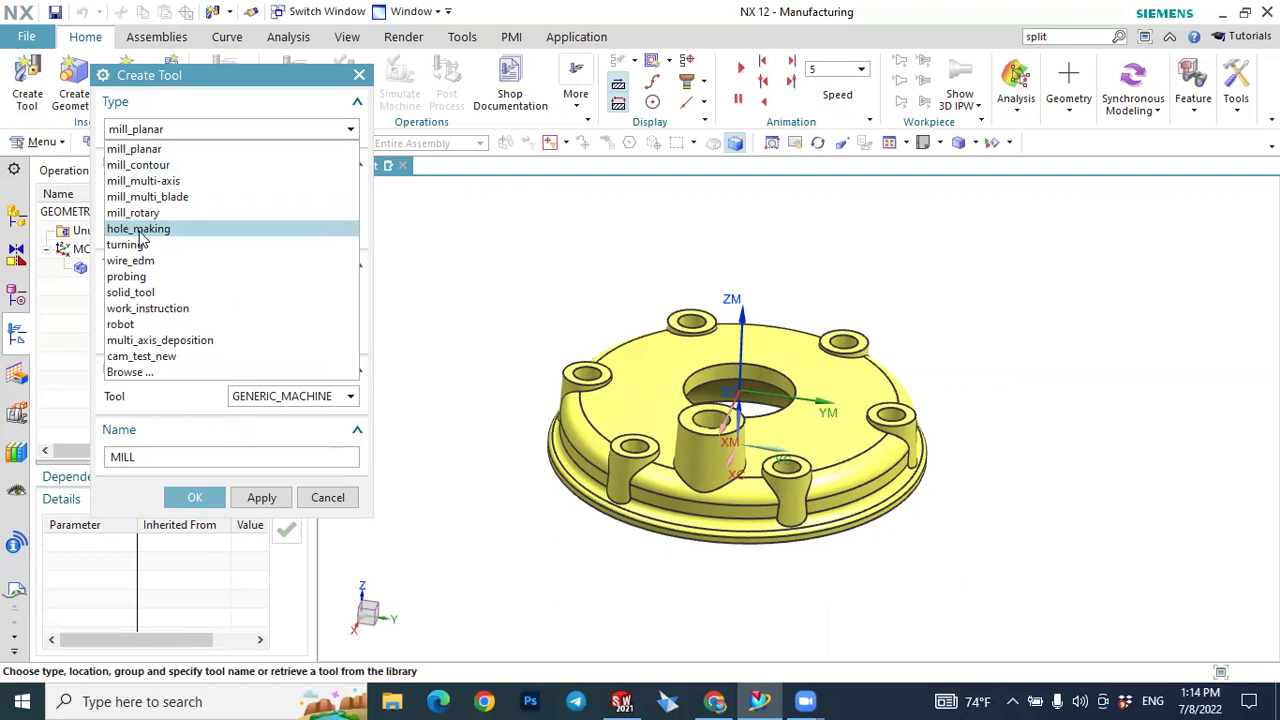
{"action": "left_click", "coordinate": [127, 229]}
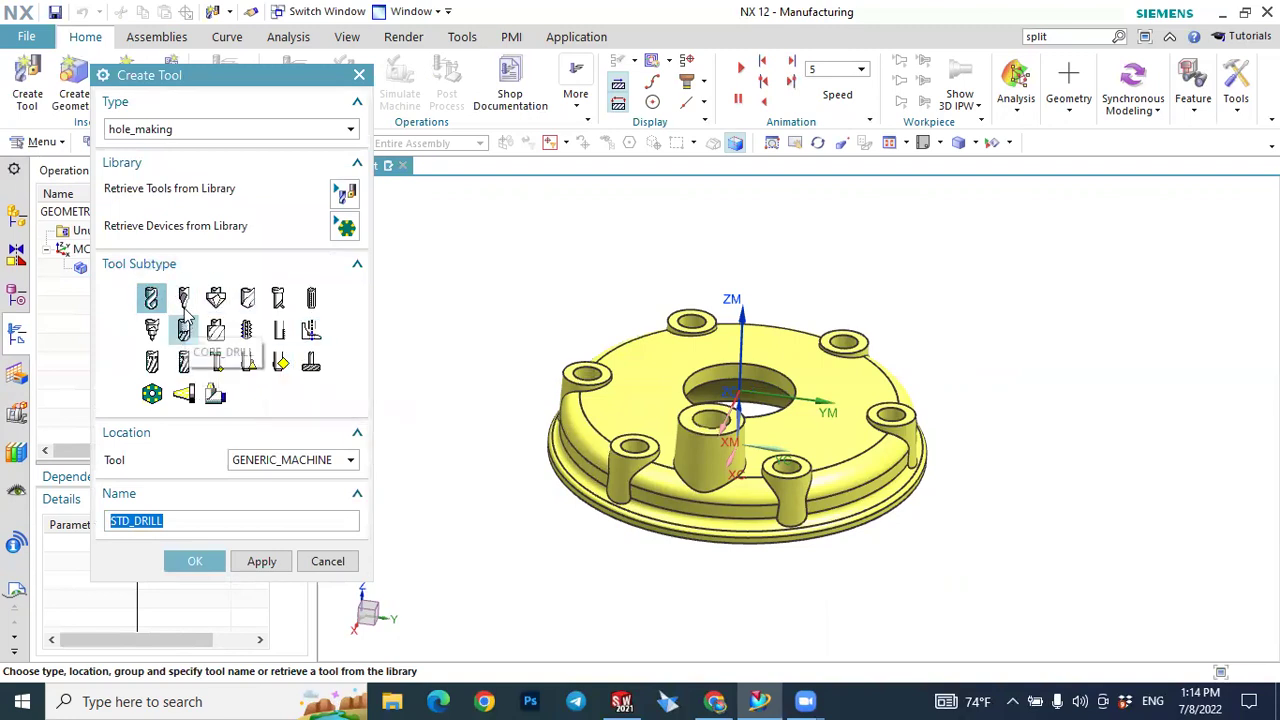
{"action": "left_click", "coordinate": [250, 308]}
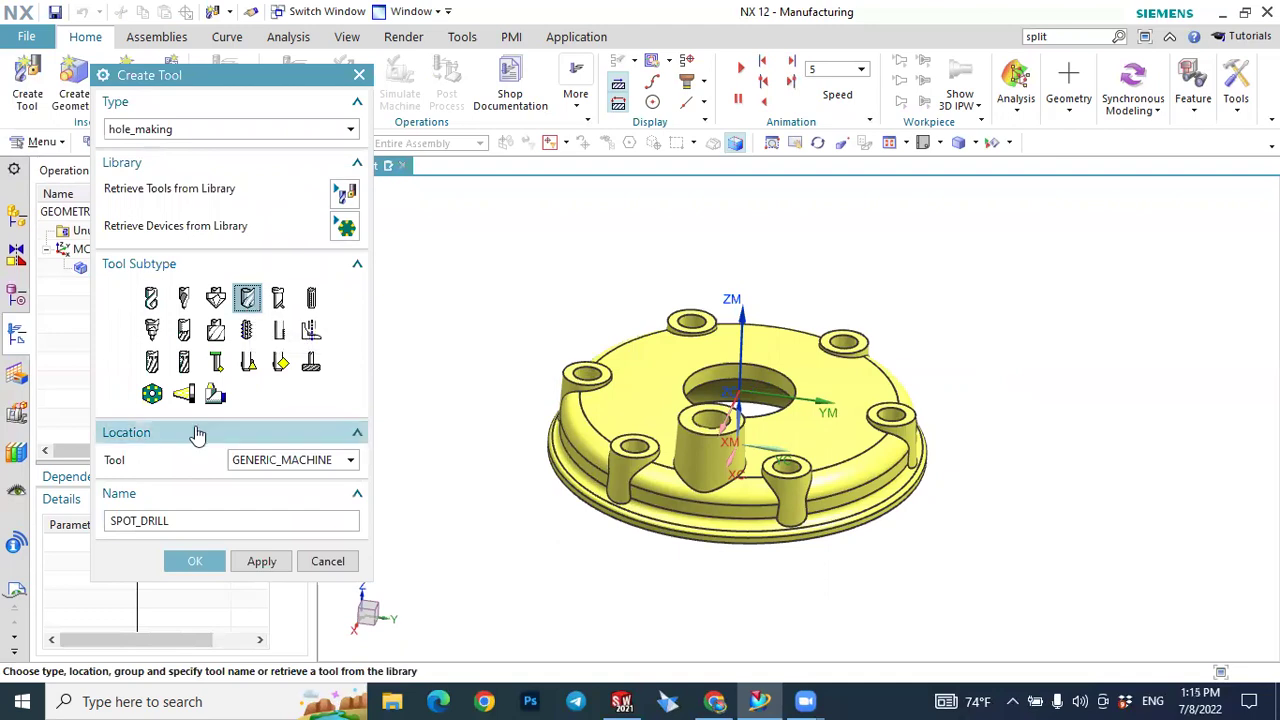
{"action": "left_click", "coordinate": [196, 562]}
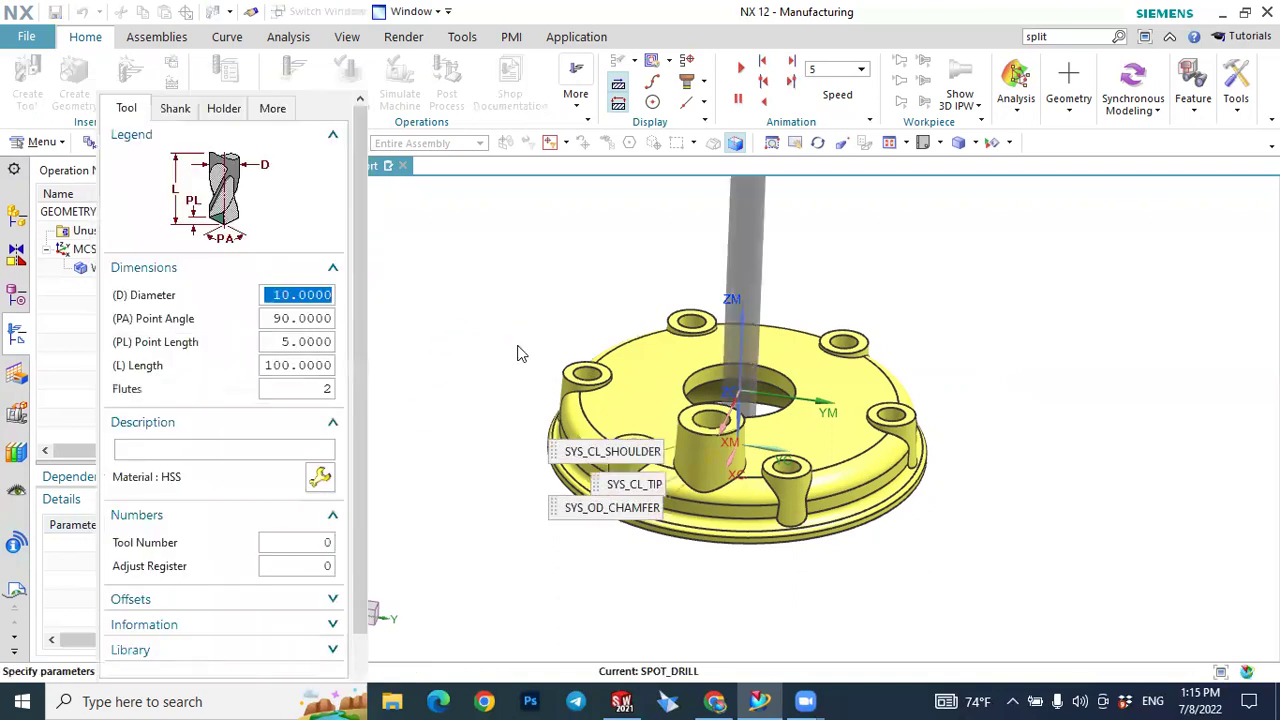
Move the spot drill's preview away from the cover and examine its pointed tip in close-up.
{"action": "scroll", "coordinate": [588, 346], "scroll_direction": "down", "scroll_amount": 1}
{"action": "left_click_drag", "start_coordinate": [706, 432], "coordinate": [615, 235]}
{"action": "scroll", "coordinate": [615, 260], "scroll_direction": "down", "scroll_amount": 2}
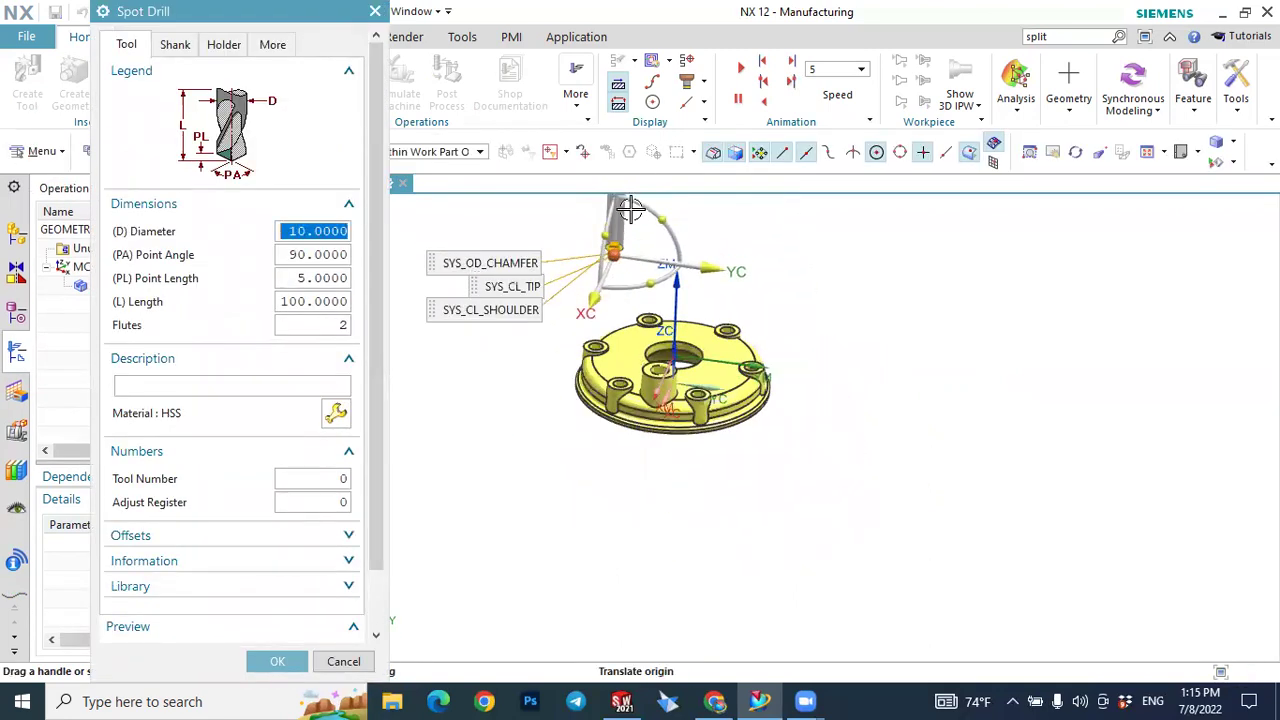
{"action": "scroll", "coordinate": [631, 211], "scroll_direction": "up", "scroll_amount": 3}
{"action": "middle_click_drag", "start_coordinate": [708, 359], "coordinate": [661, 314]}
{"action": "scroll", "coordinate": [653, 316], "scroll_direction": "up", "scroll_amount": 4}
{"action": "scroll", "coordinate": [653, 316], "scroll_direction": "up", "scroll_amount": 1}
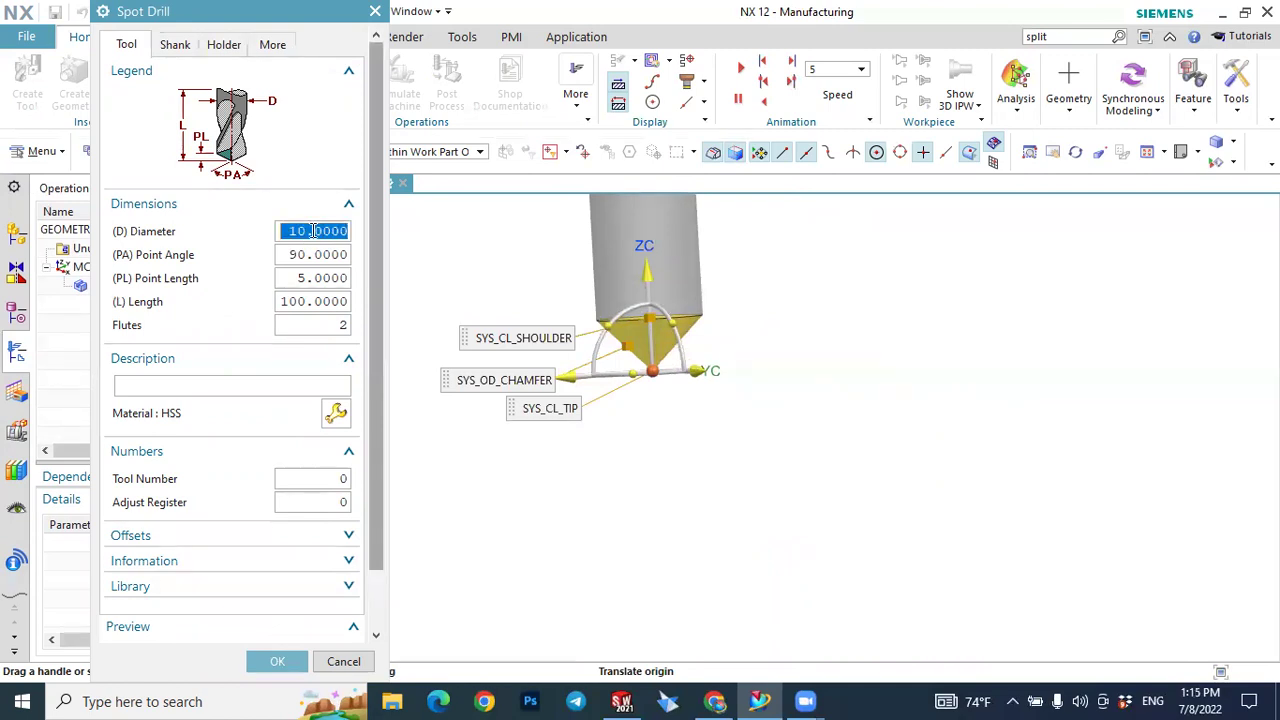
Set the spot drill's diameter to 8, look through the tool material library, and accept the tool.
{"action": "type", "text": "8"}
{"action": "left_click", "coordinate": [316, 254]}
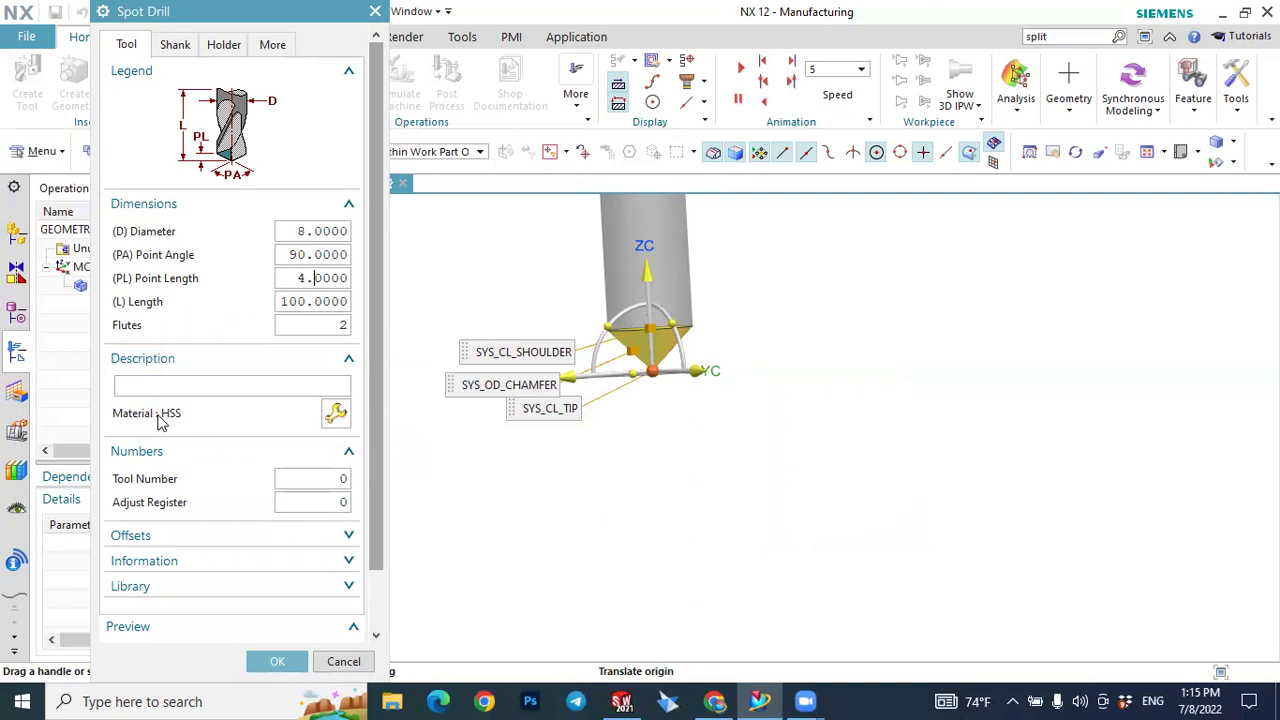
{"action": "left_click", "coordinate": [335, 416]}
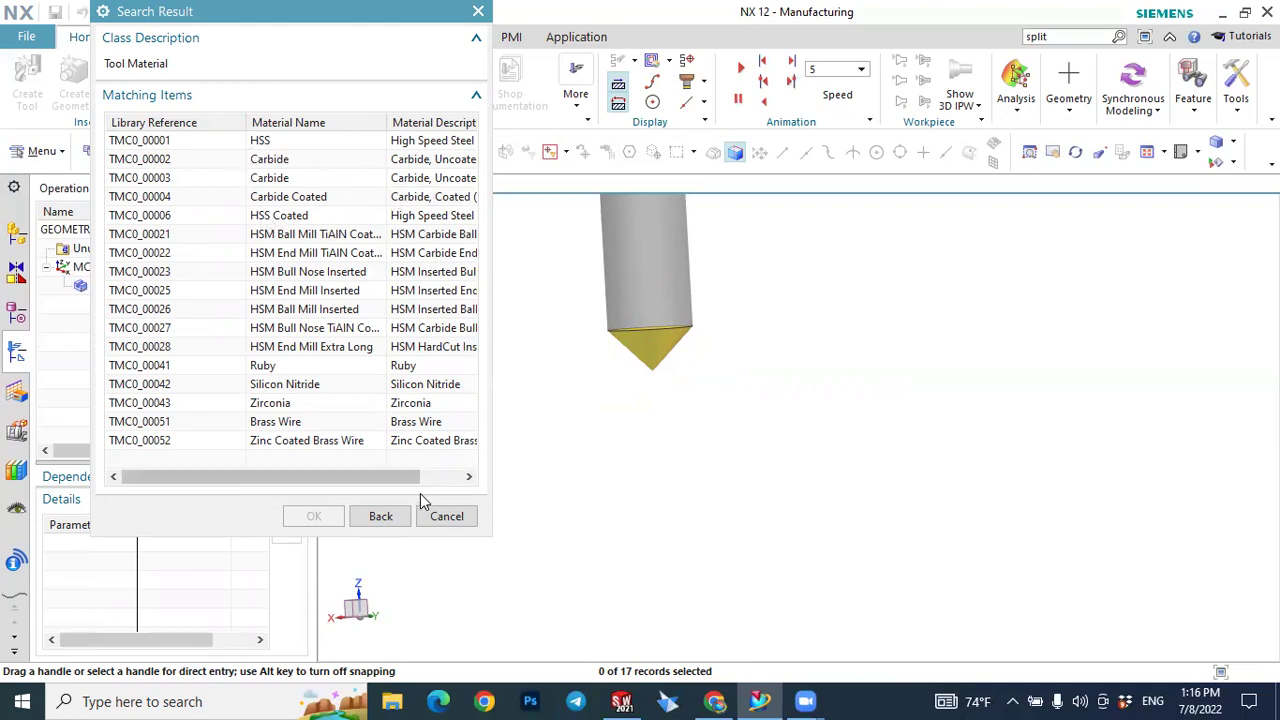
{"action": "left_click", "coordinate": [380, 516]}
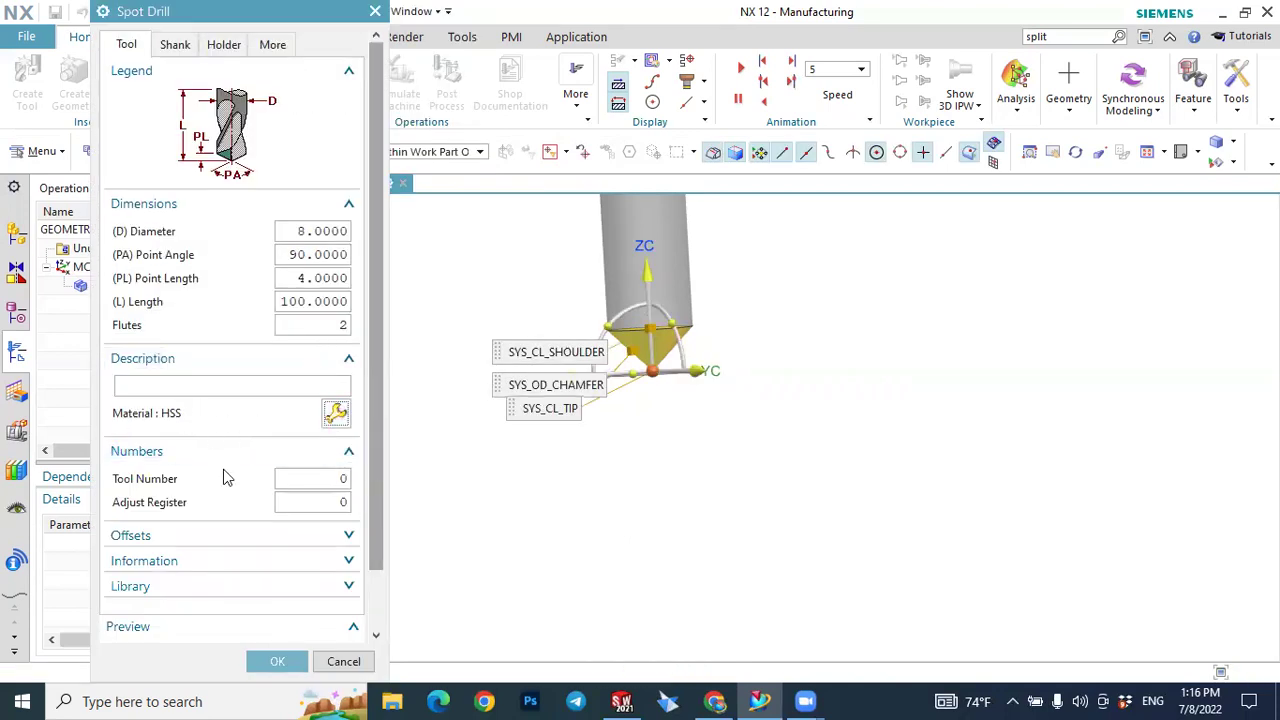
{"action": "left_click", "coordinate": [278, 663]}
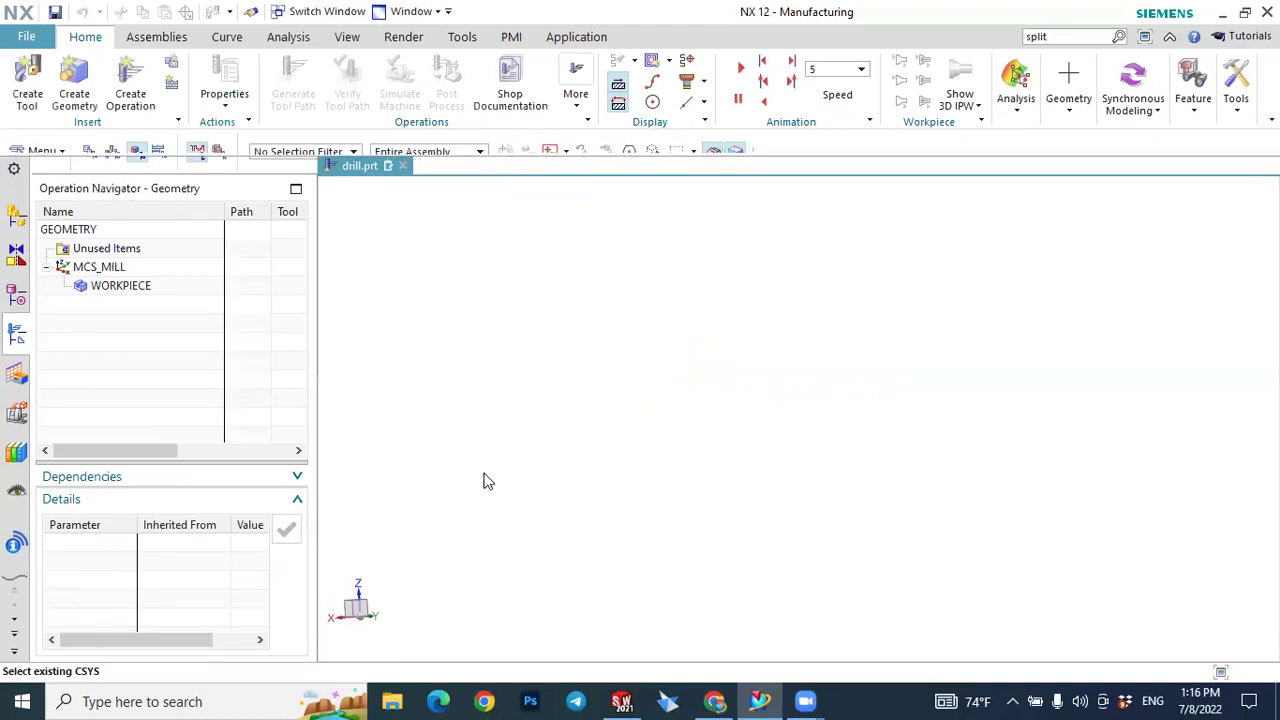
Show the operation navigator's machine tool view and inspect the SPOT_DRILL tool next to the cover.
{"action": "left_click", "coordinate": [114, 145]}
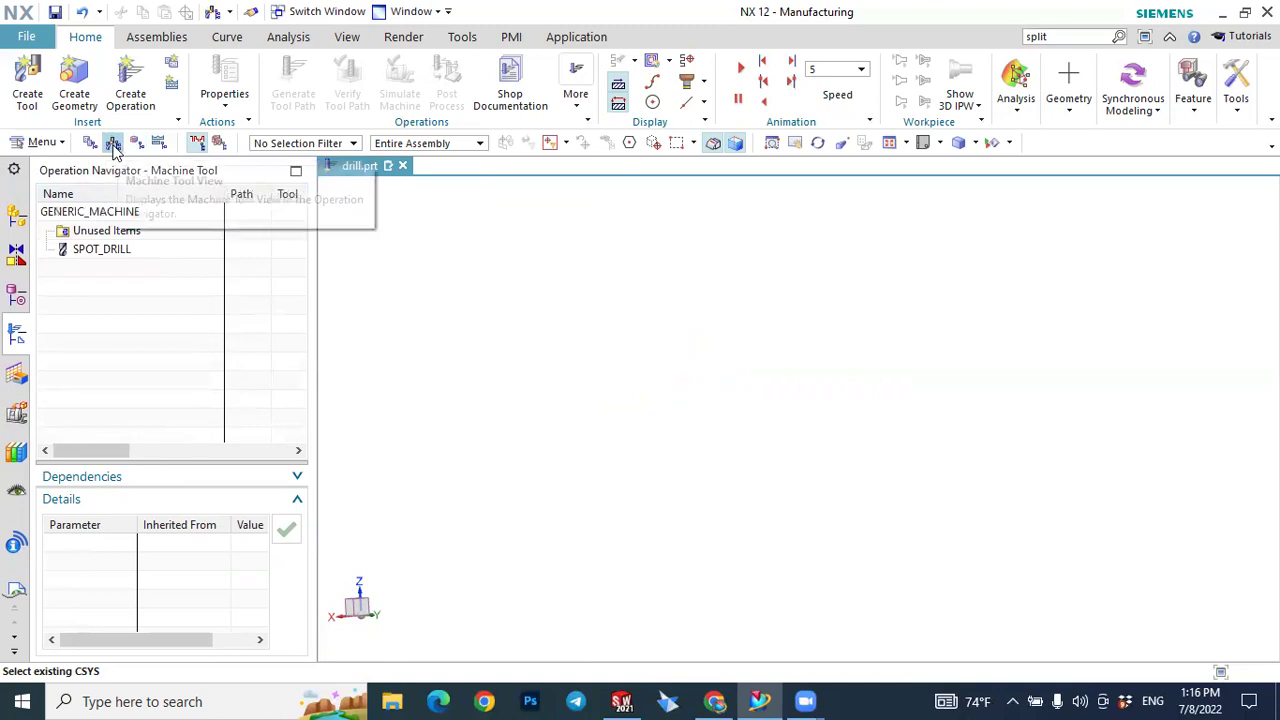
{"action": "left_click", "coordinate": [102, 250]}
{"action": "scroll", "coordinate": [547, 488], "scroll_direction": "up", "scroll_amount": 1}
{"action": "scroll", "coordinate": [594, 480], "scroll_direction": "down", "scroll_amount": 5}
{"action": "middle_click_drag", "start_coordinate": [712, 465], "coordinate": [544, 481]}
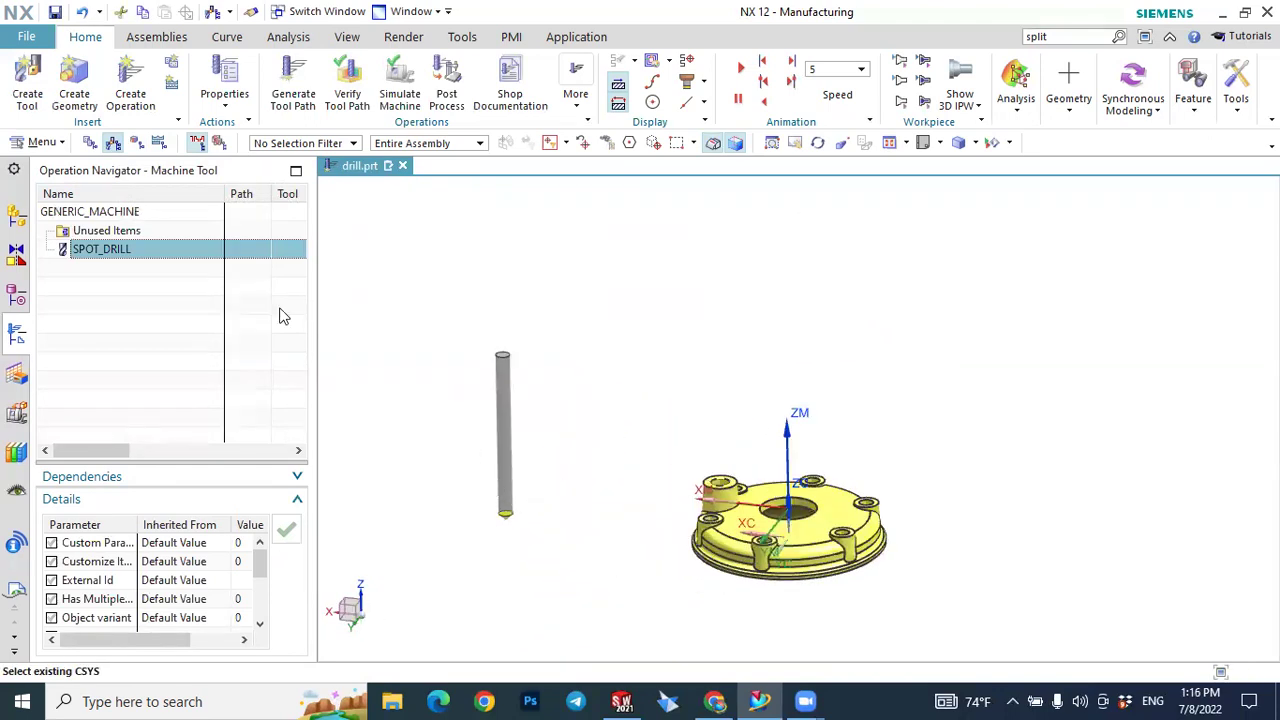
{"action": "left_click", "coordinate": [158, 304]}
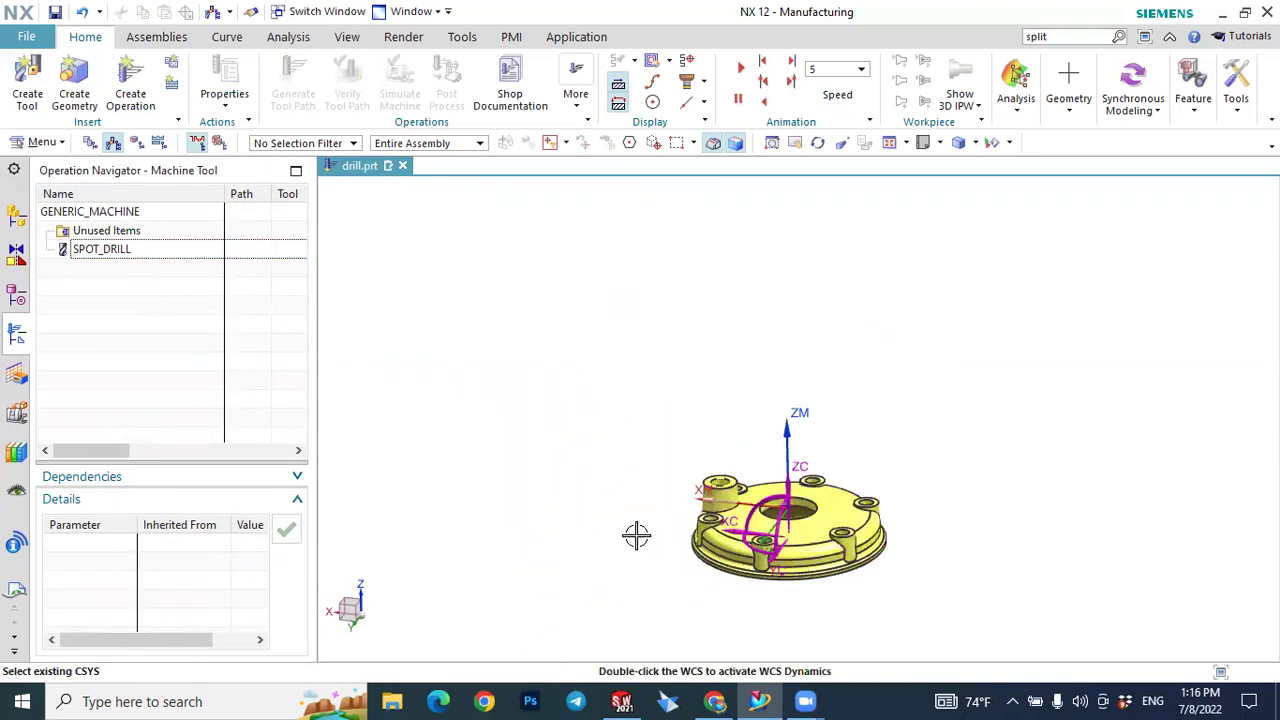
{"action": "scroll", "coordinate": [629, 534], "scroll_direction": "up", "scroll_amount": 2}
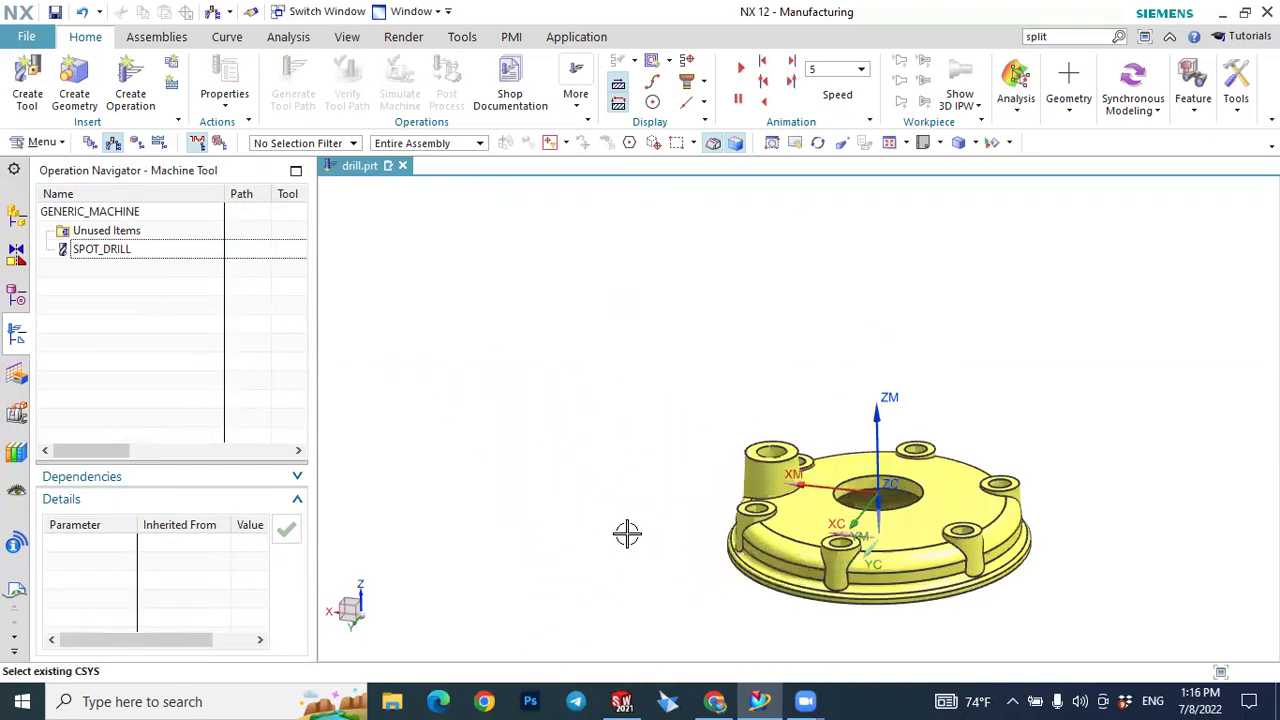
Retrieve the 8 mm twist drill ugt0301_004 from the tool library's Drilling class, starting from the hole_making standard drill subtype.
{"action": "left_click", "coordinate": [33, 72]}
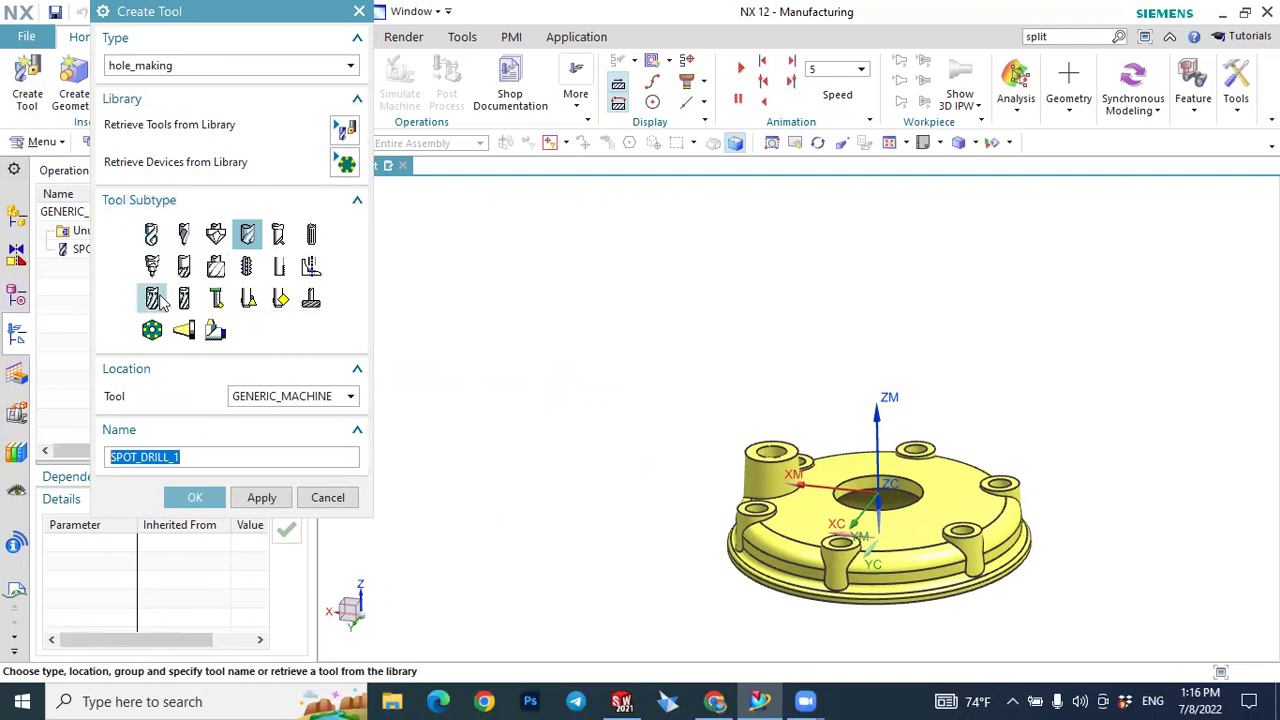
{"action": "left_click", "coordinate": [153, 238]}
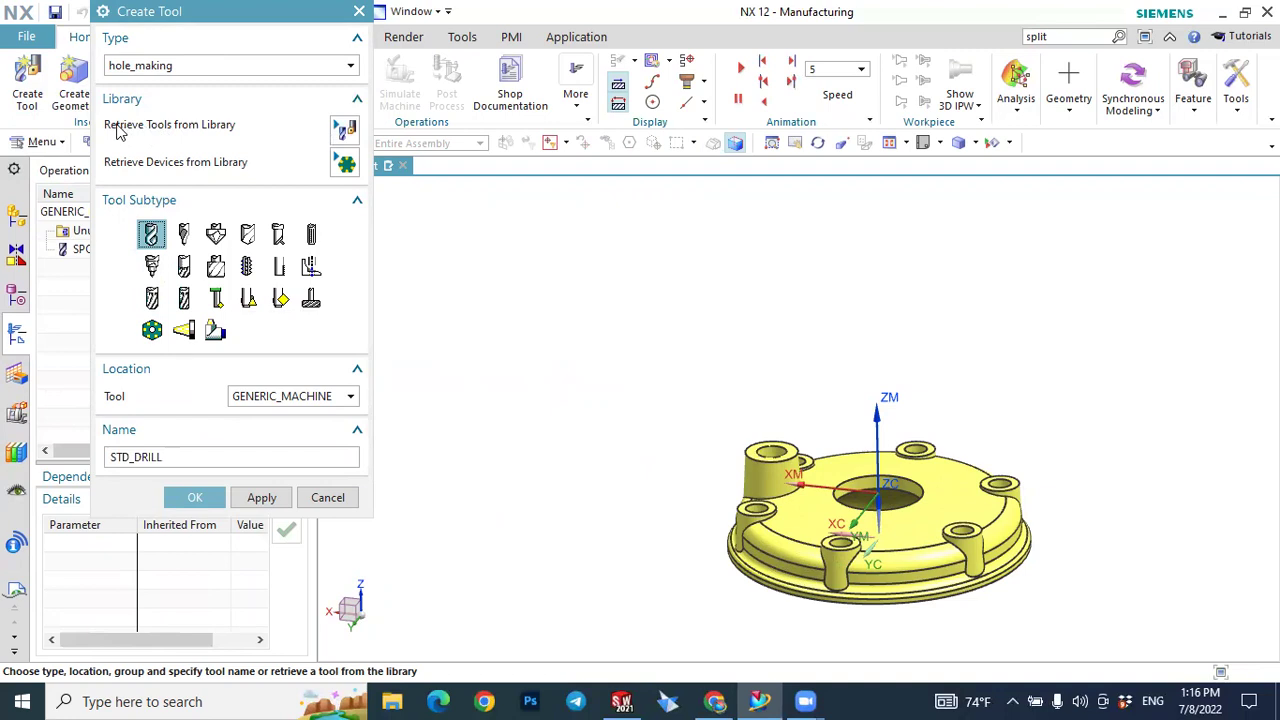
{"action": "left_click", "coordinate": [341, 131]}
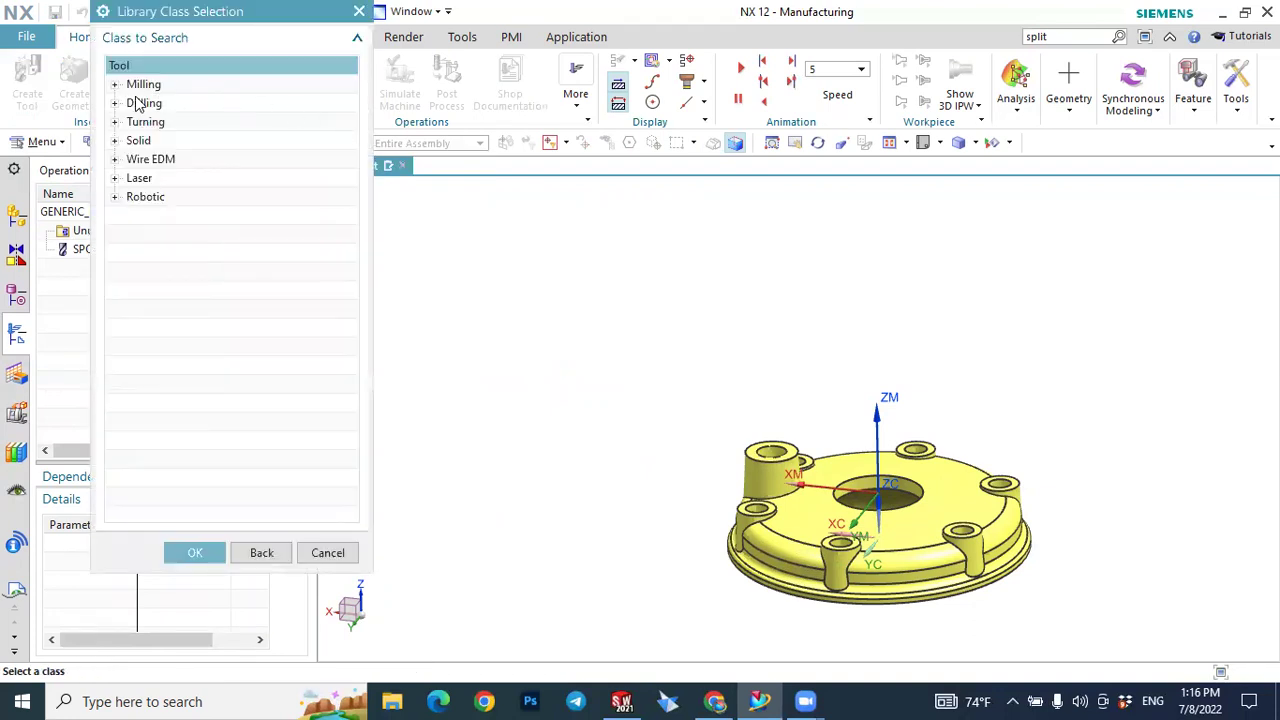
{"action": "left_click", "coordinate": [115, 104]}
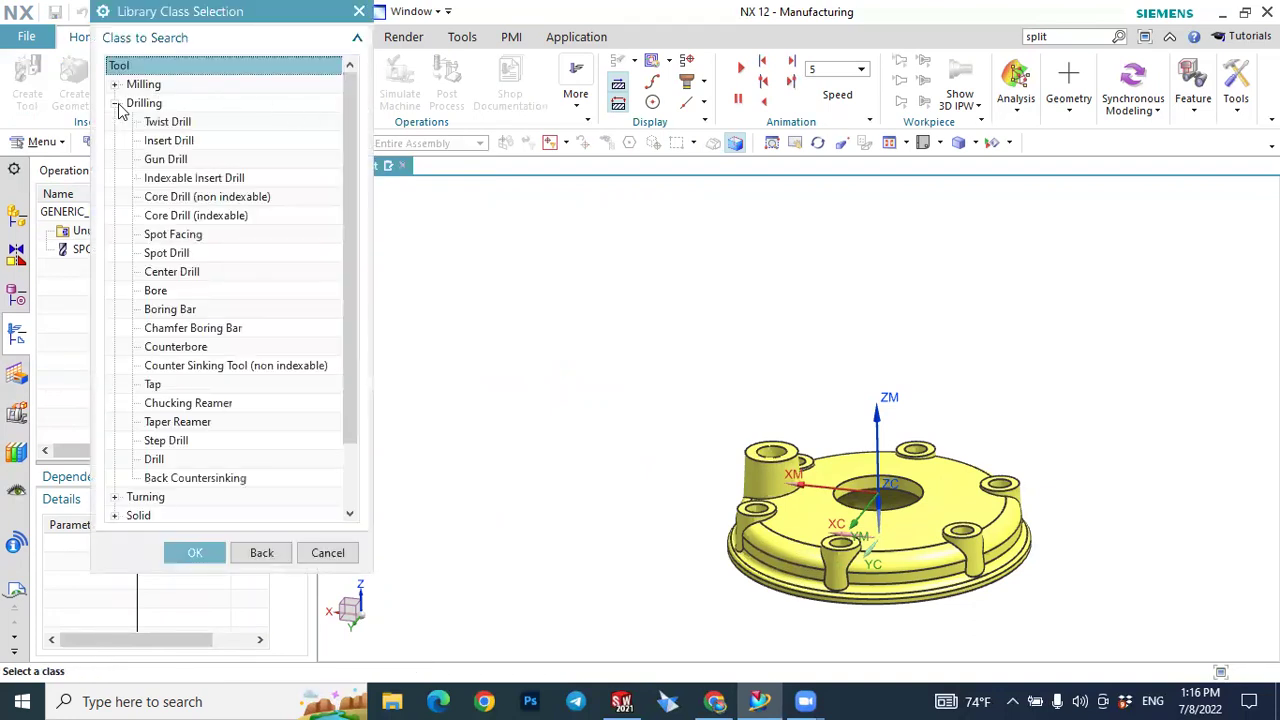
{"action": "left_click", "coordinate": [188, 128]}
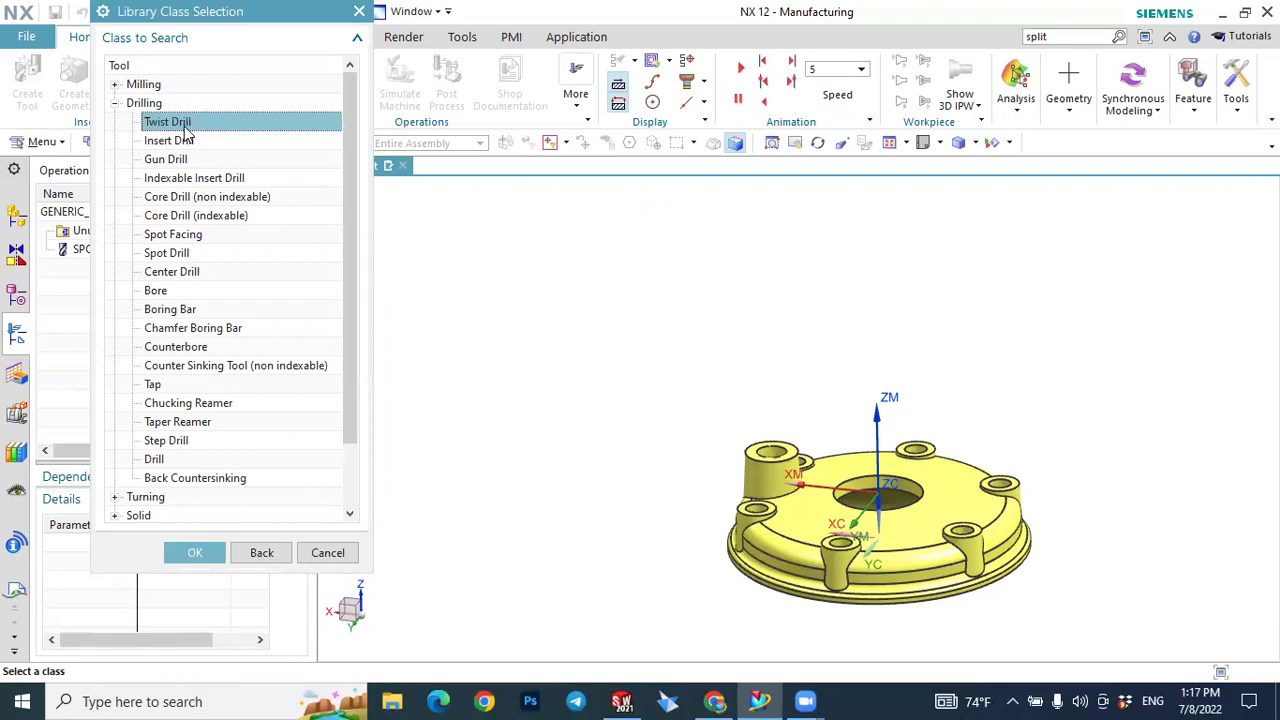
{"action": "left_click", "coordinate": [194, 552]}
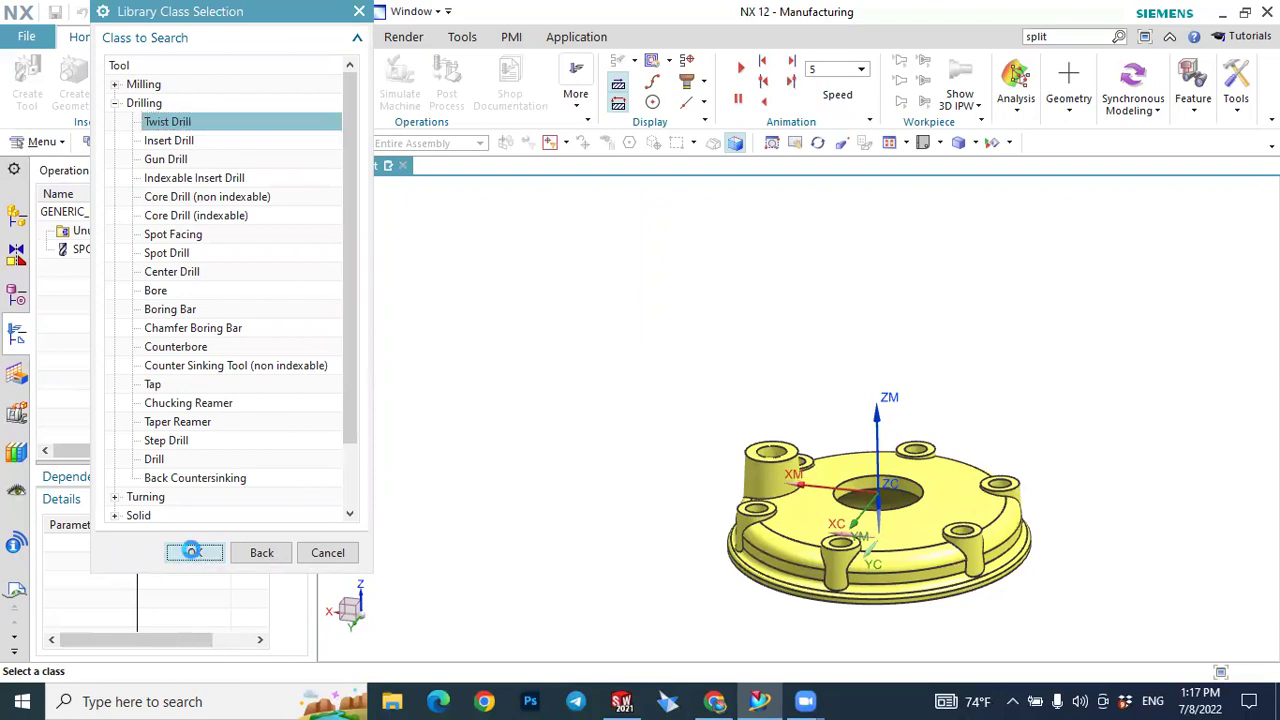
{"action": "left_click", "coordinate": [194, 661]}
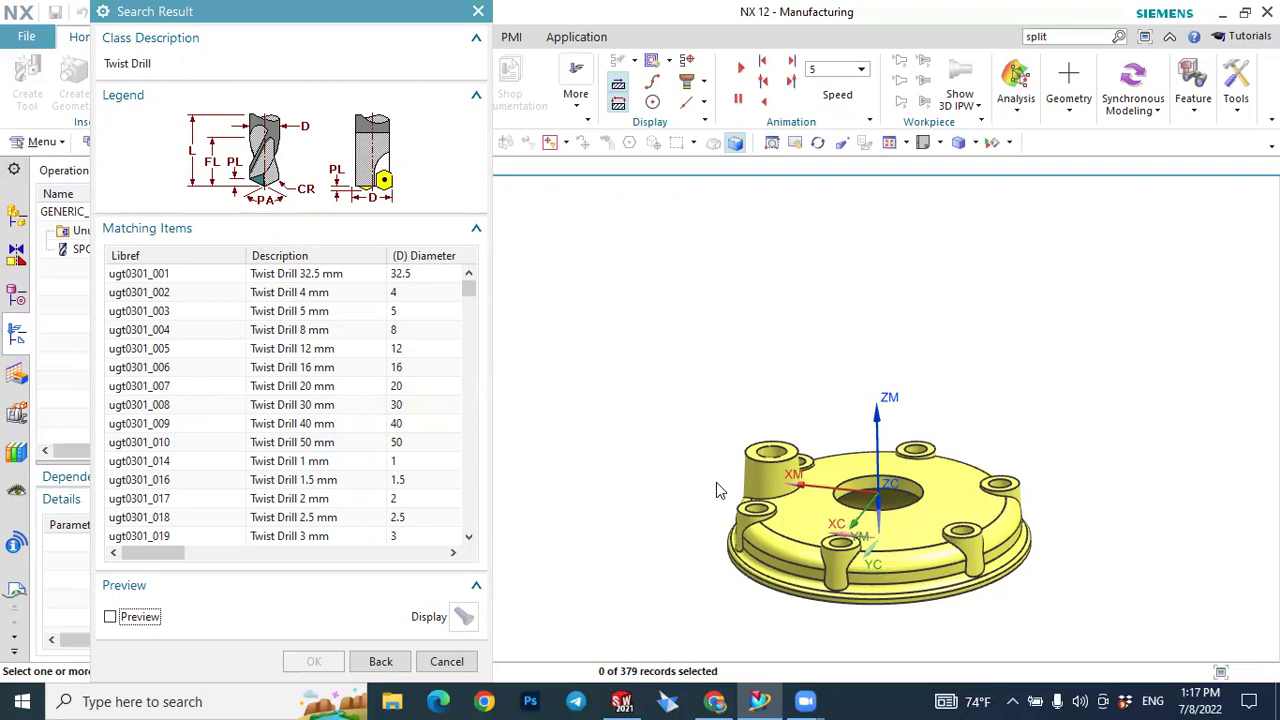
{"action": "left_click", "coordinate": [318, 334]}
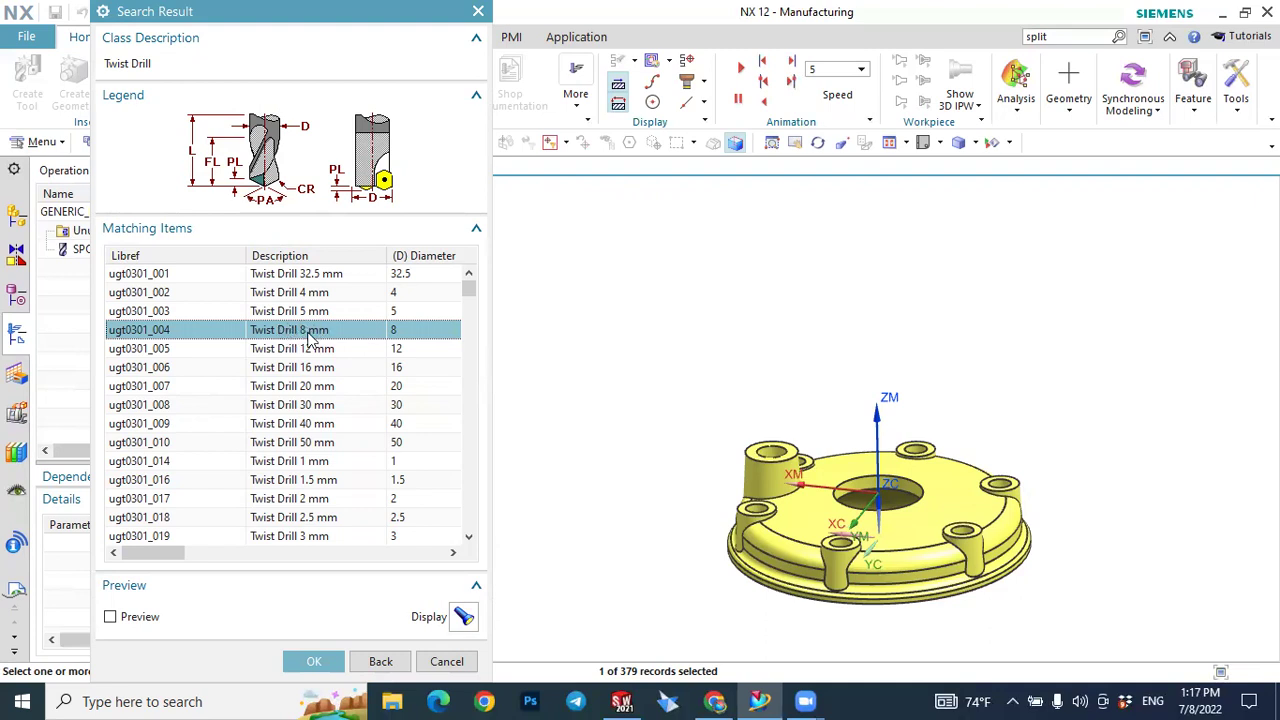
{"action": "left_click", "coordinate": [316, 661]}
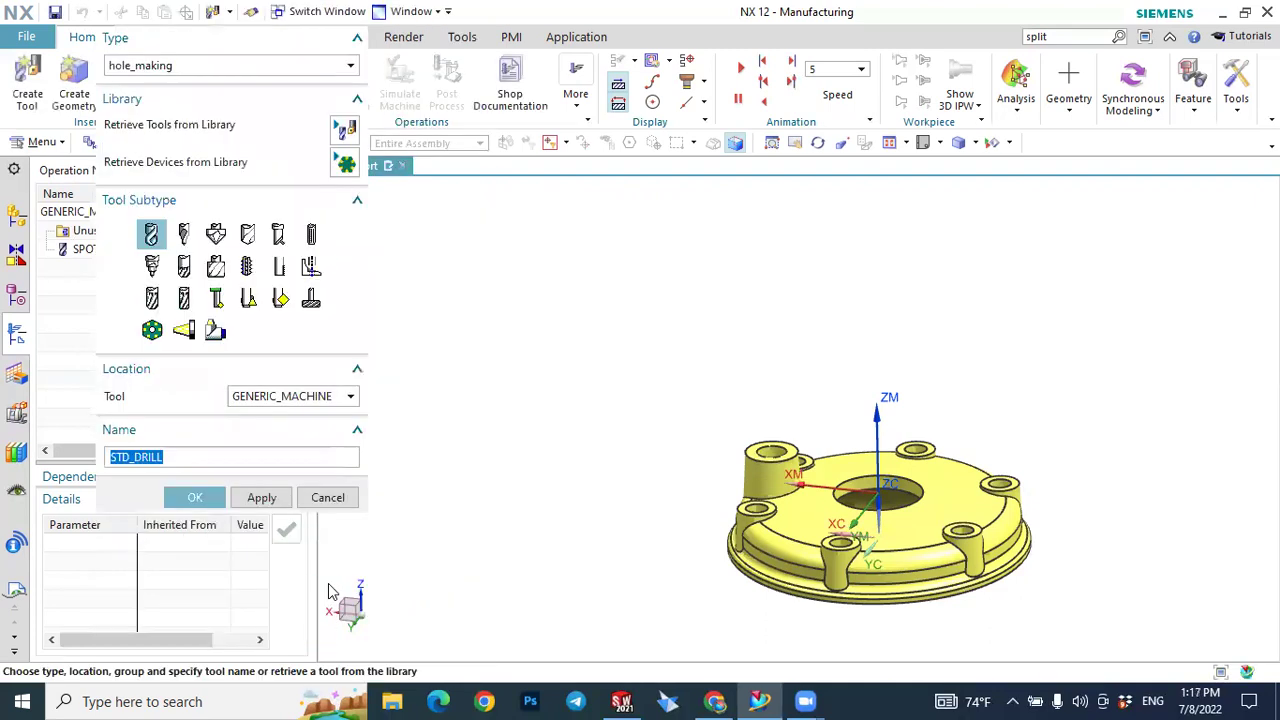
{"action": "left_click", "coordinate": [330, 502]}
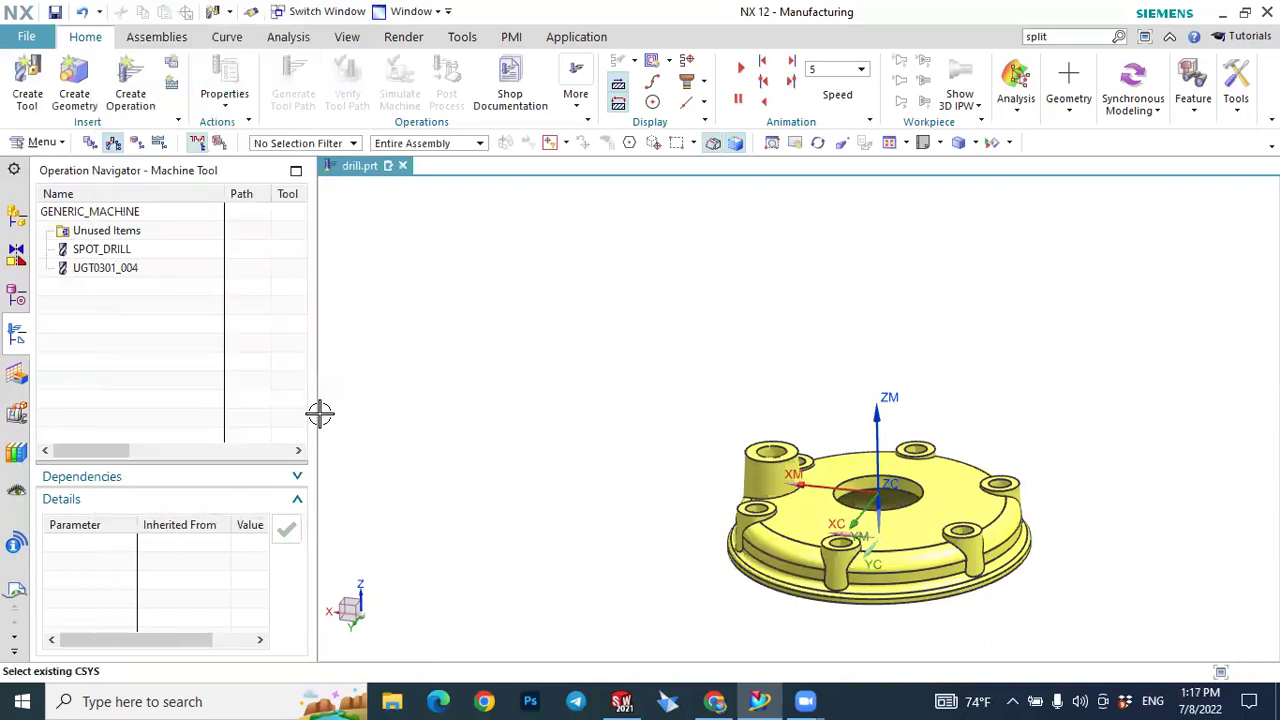
Rename the retrieved UGT0301_004 twist drill as D8_drill.
{"action": "left_click", "coordinate": [110, 270]}
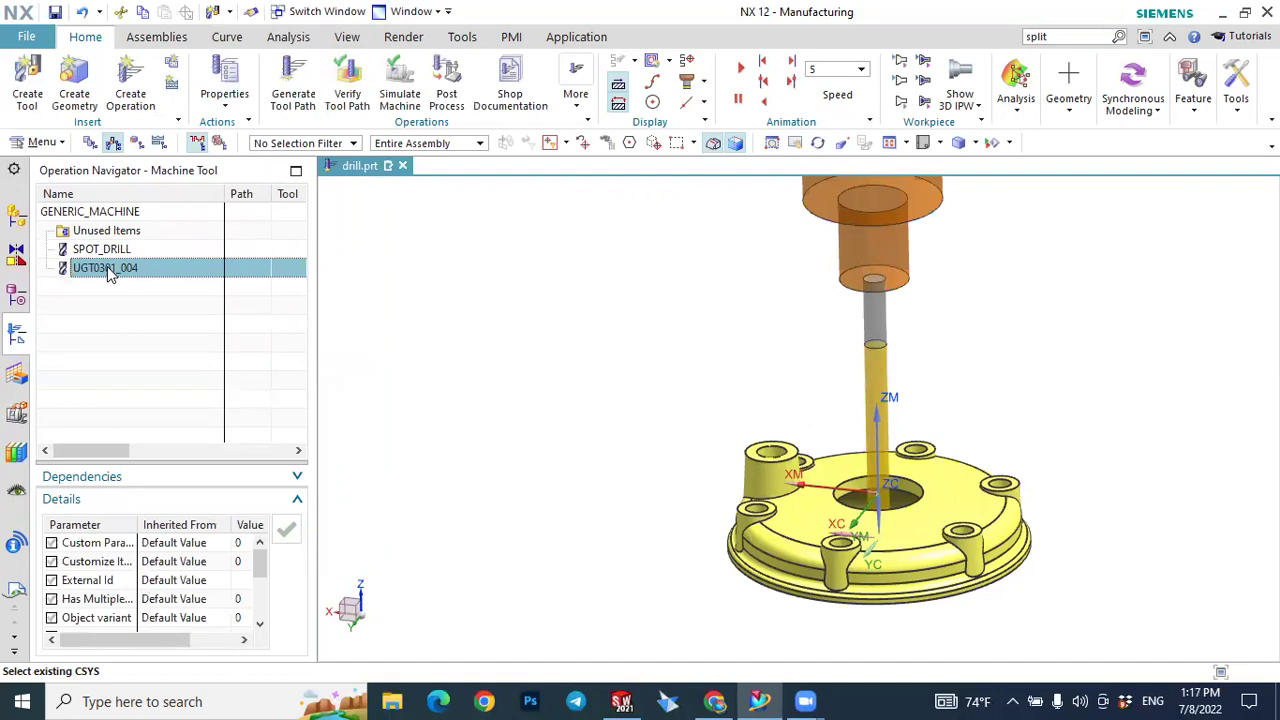
{"action": "right_click", "coordinate": [110, 275]}
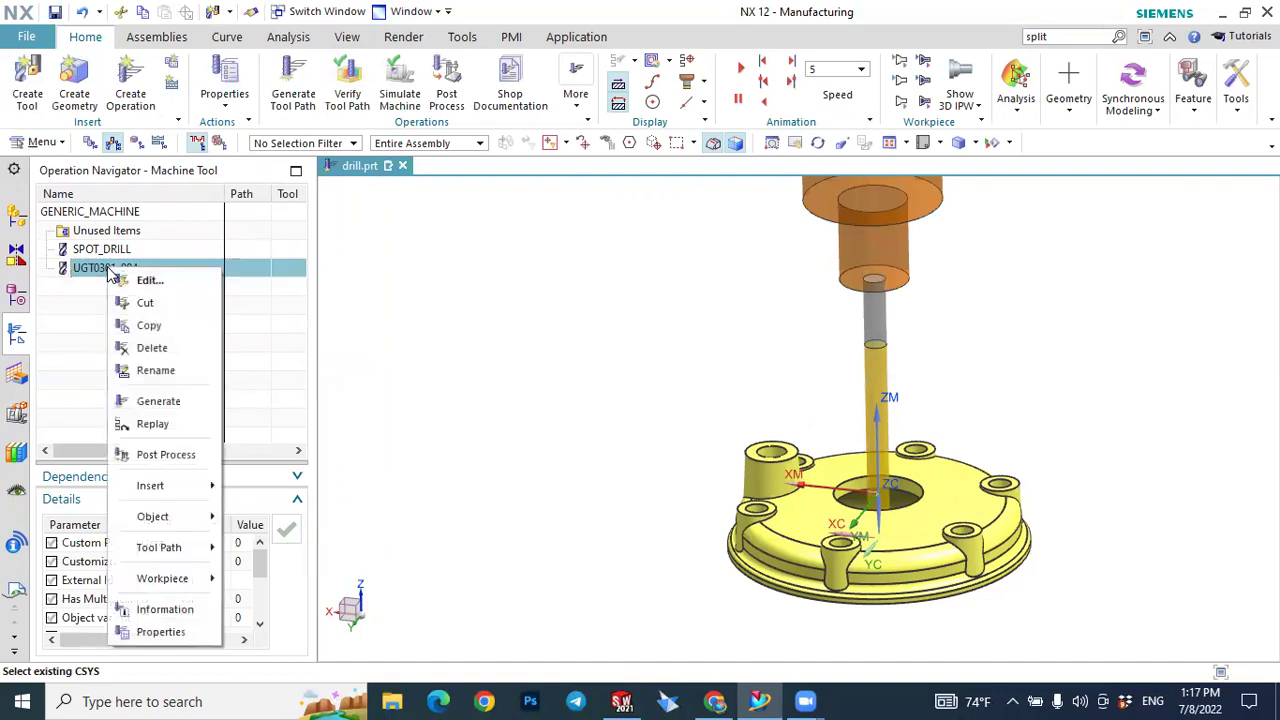
{"action": "left_click", "coordinate": [162, 371]}
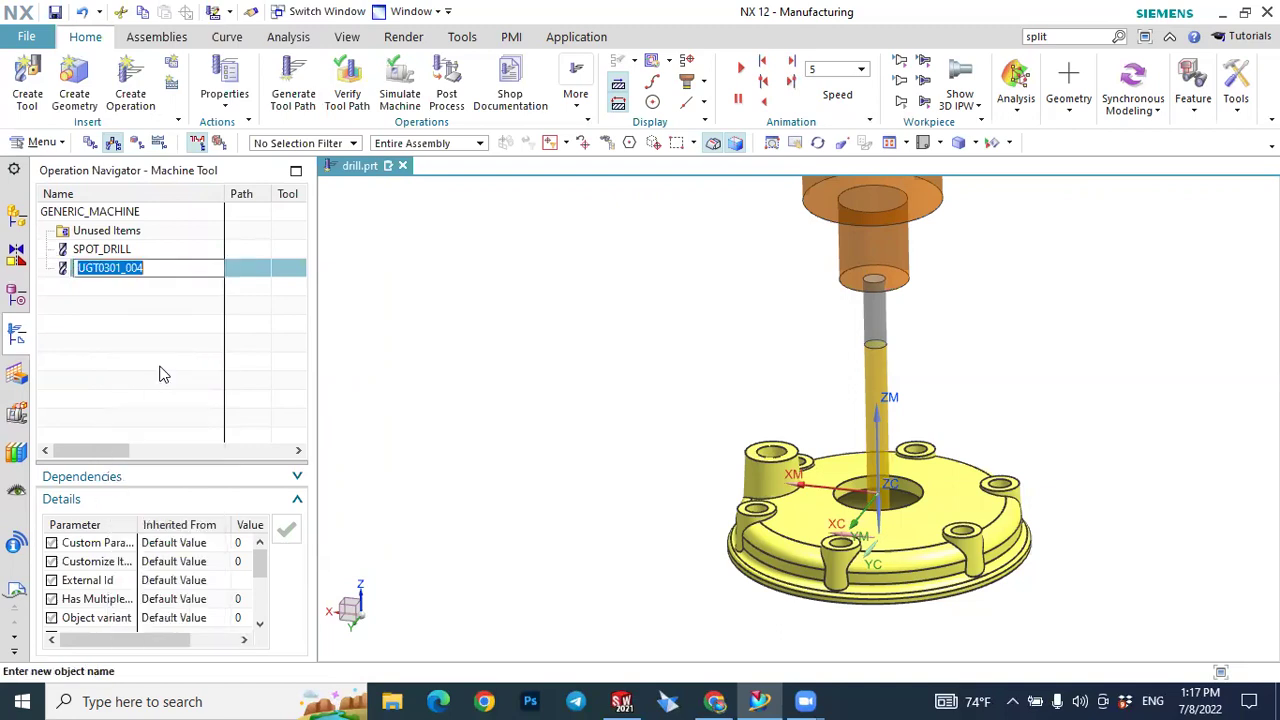
{"action": "type", "text": "D8_drill"}
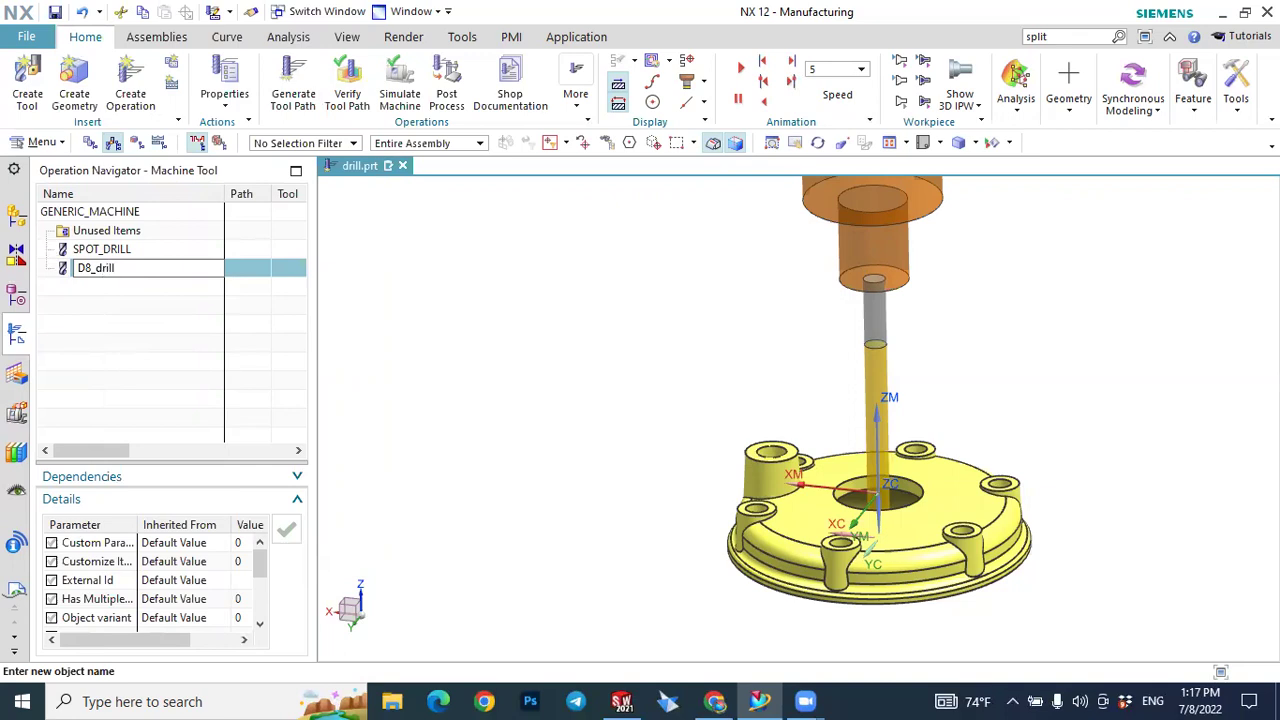
{"action": "key", "text": "Return"}
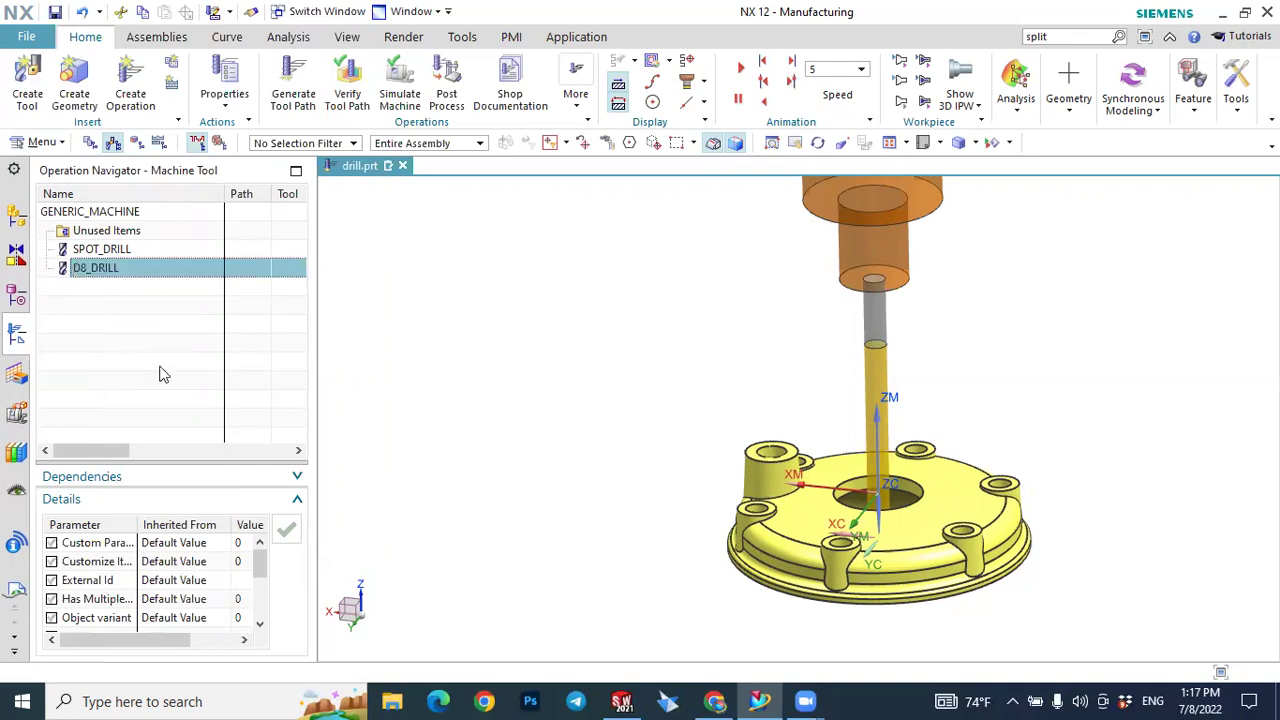
Compare the previews of the SPOT_DRILL and D8_DRILL tools on the cover and inspect the cover's bosses.
{"action": "left_click", "coordinate": [84, 252]}
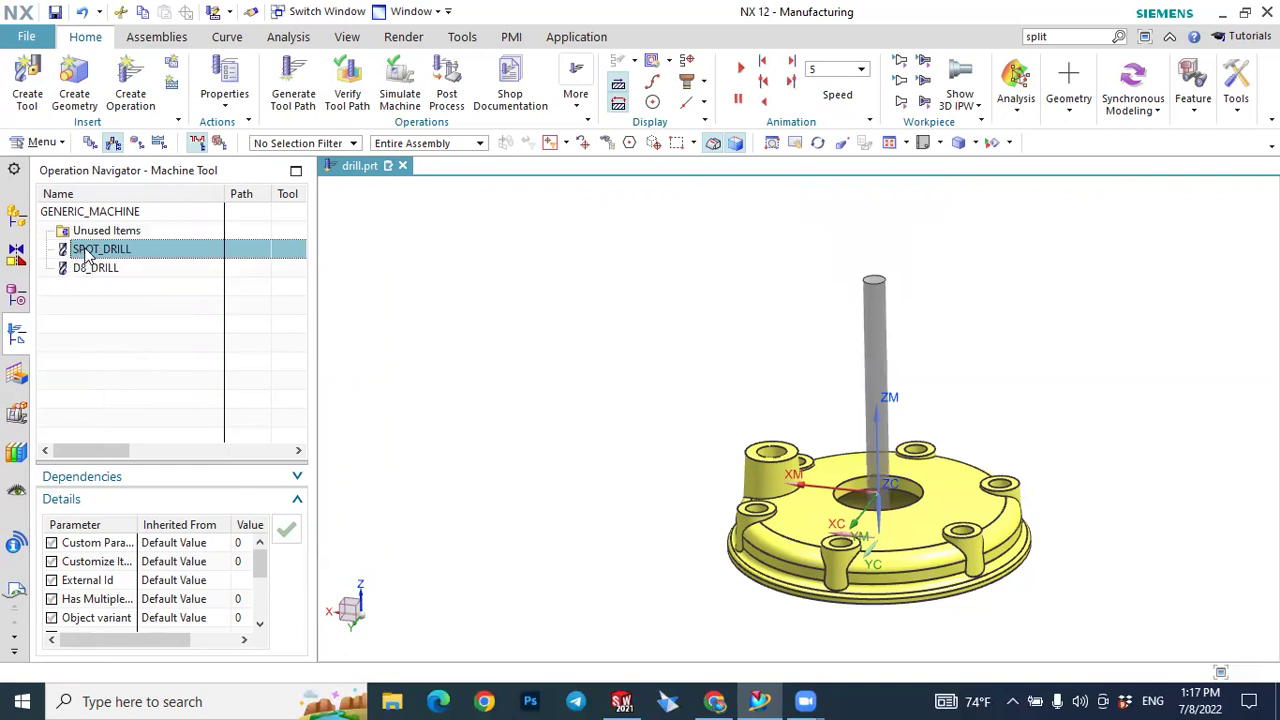
{"action": "left_click", "coordinate": [97, 270]}
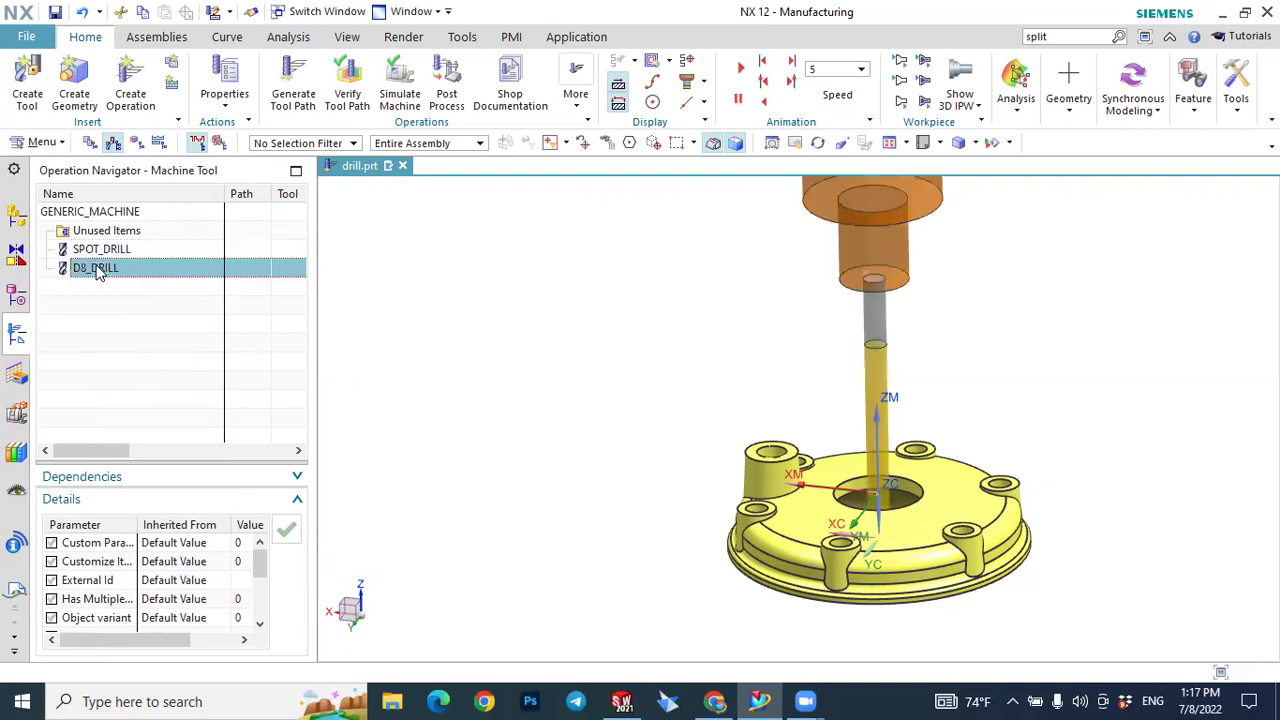
{"action": "left_click", "coordinate": [107, 328]}
{"action": "scroll", "coordinate": [541, 362], "scroll_direction": "up", "scroll_amount": 1}
{"action": "scroll", "coordinate": [565, 345], "scroll_direction": "down", "scroll_amount": 2}
{"action": "mouse_move", "coordinate": [611, 343]}
{"action": "middle_mouse_down"}
{"action": "mouse_move", "coordinate": [626, 354]}
{"action": "mouse_move", "coordinate": [606, 350]}
{"action": "middle_mouse_up"}
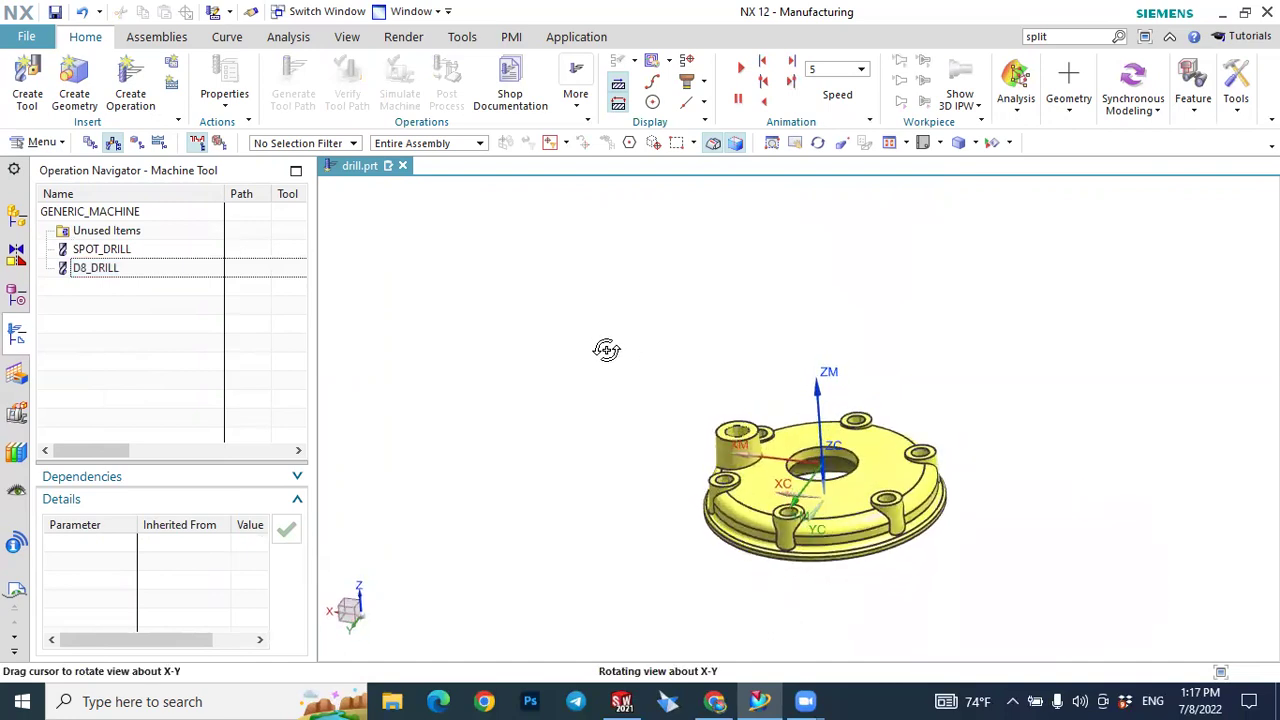
{"action": "scroll", "coordinate": [922, 510], "scroll_direction": "up", "scroll_amount": 2}
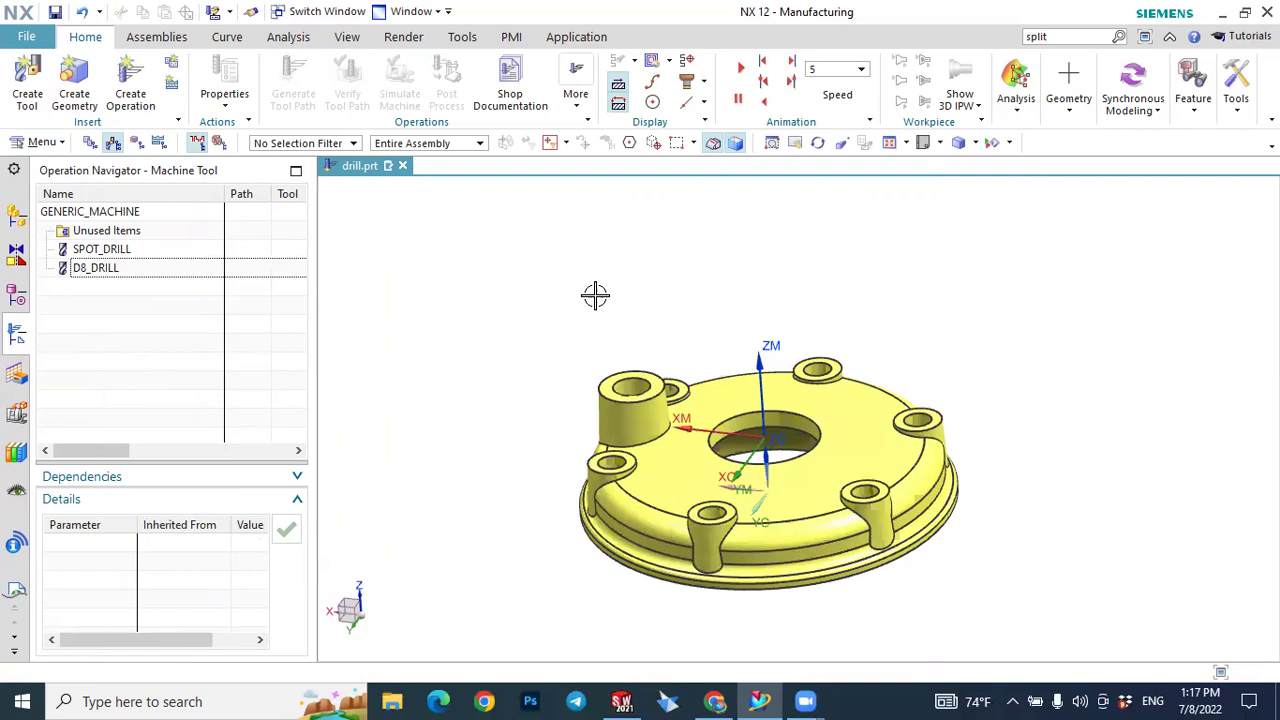
Begin a new machining operation of type hole_making with the spot drilling subtype.
{"action": "left_click", "coordinate": [133, 78]}
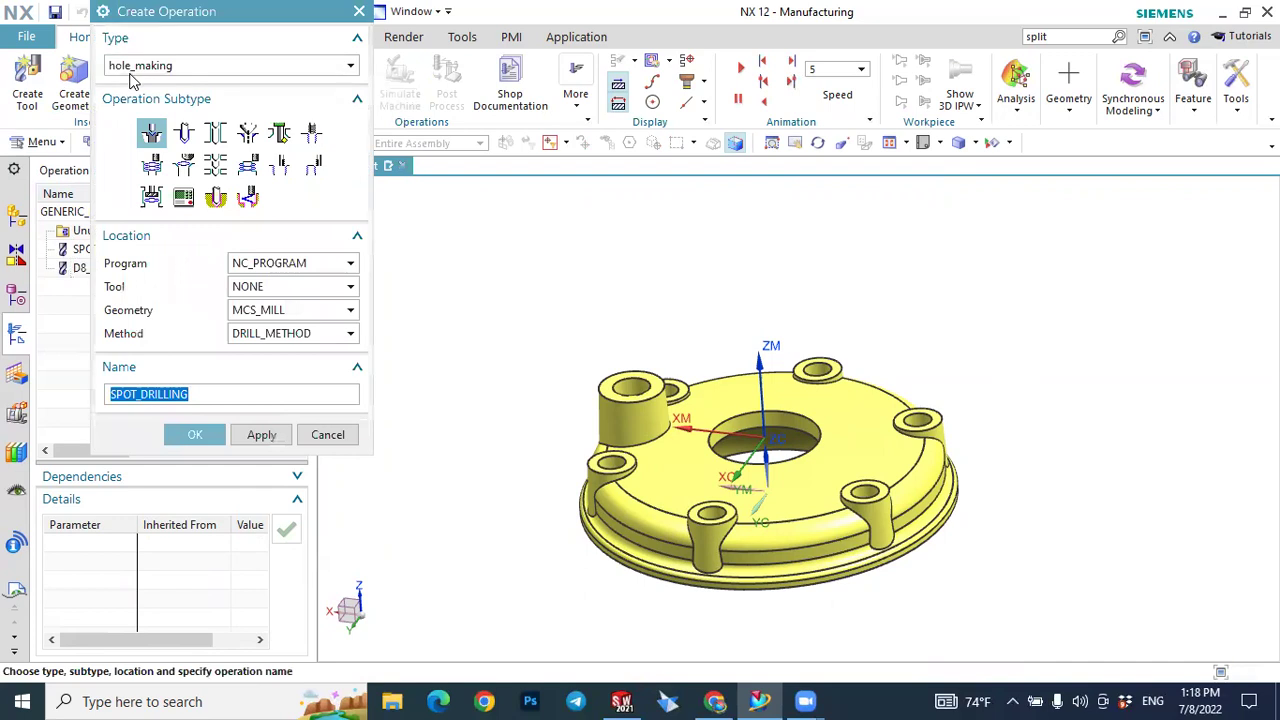
{"action": "left_click", "coordinate": [129, 70]}
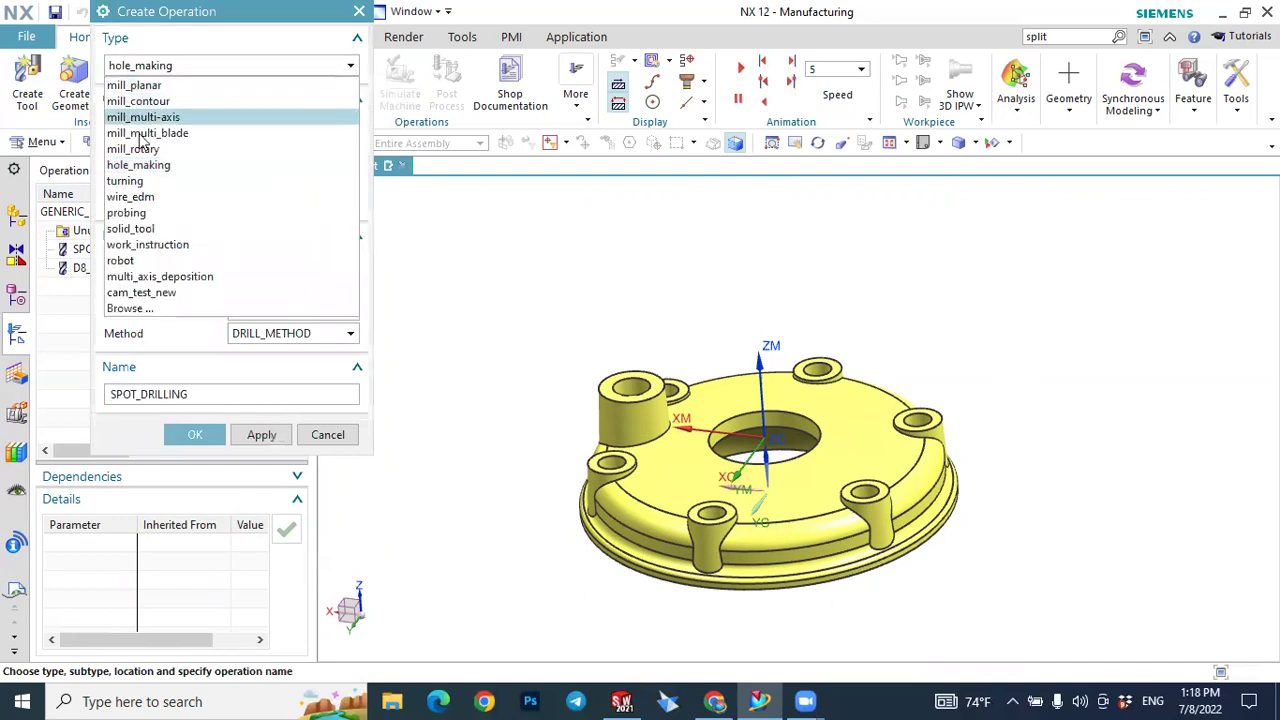
{"action": "left_click", "coordinate": [150, 166]}
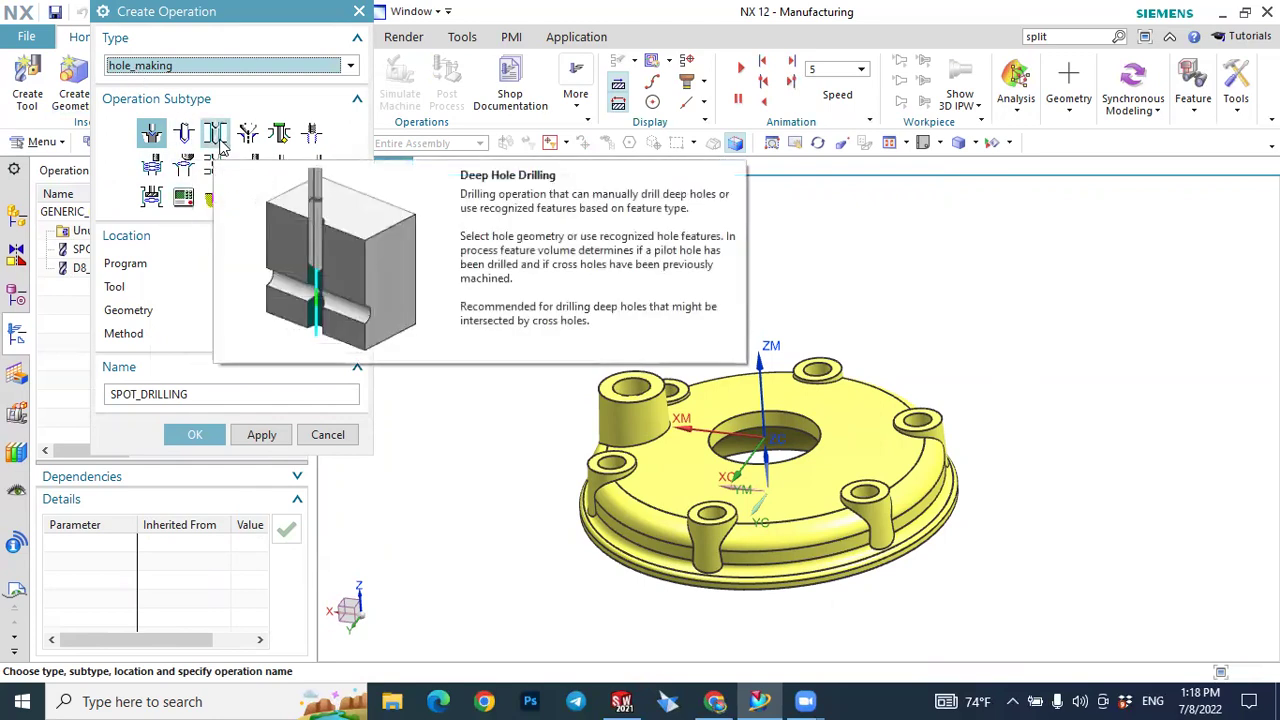
{"action": "left_click", "coordinate": [153, 140]}
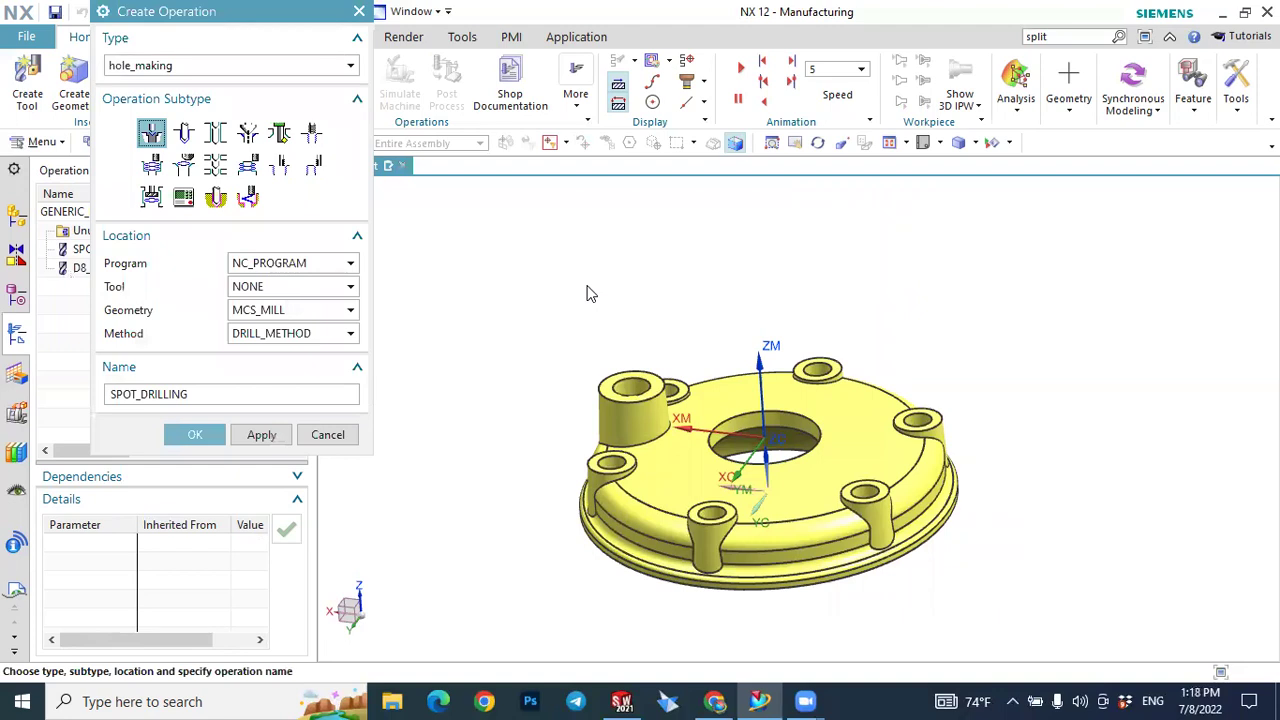
{"action": "mouse_move", "coordinate": [153, 137]}
Assign the spot drilling operation to the program group PROGRAM and the tool SPOT_DRILL.
{"action": "left_click", "coordinate": [271, 266]}
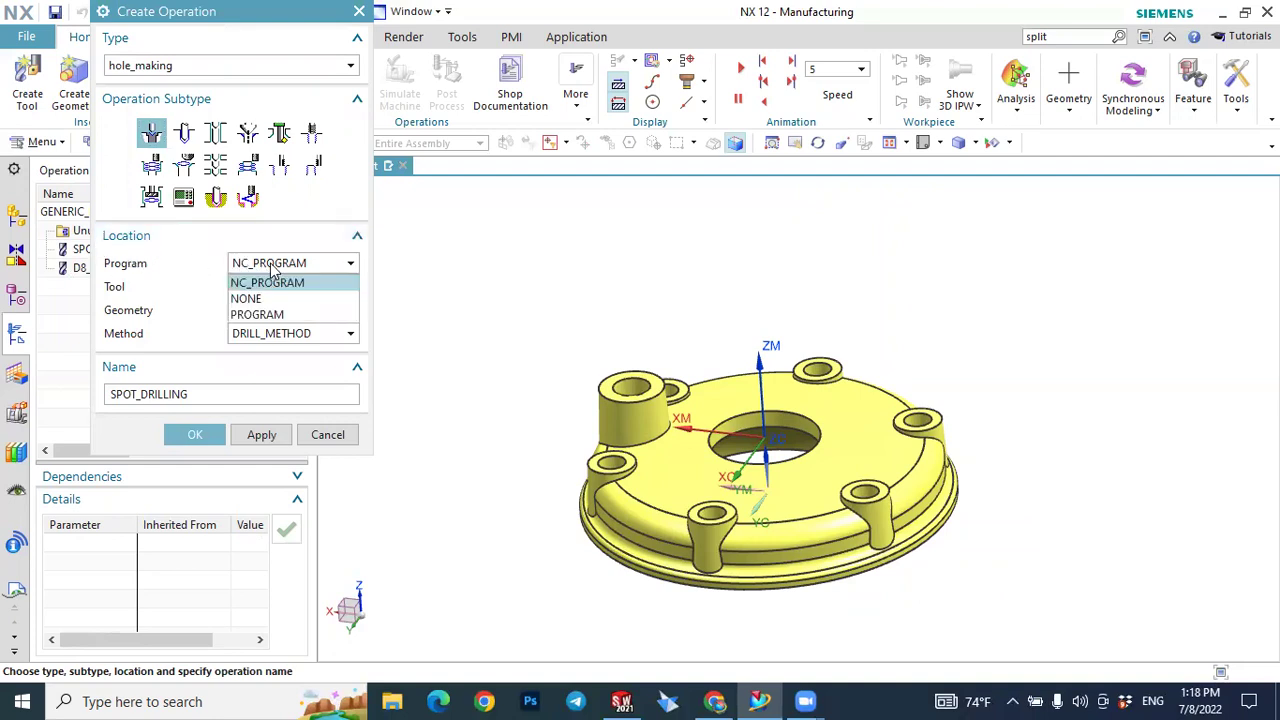
{"action": "left_click", "coordinate": [268, 316]}
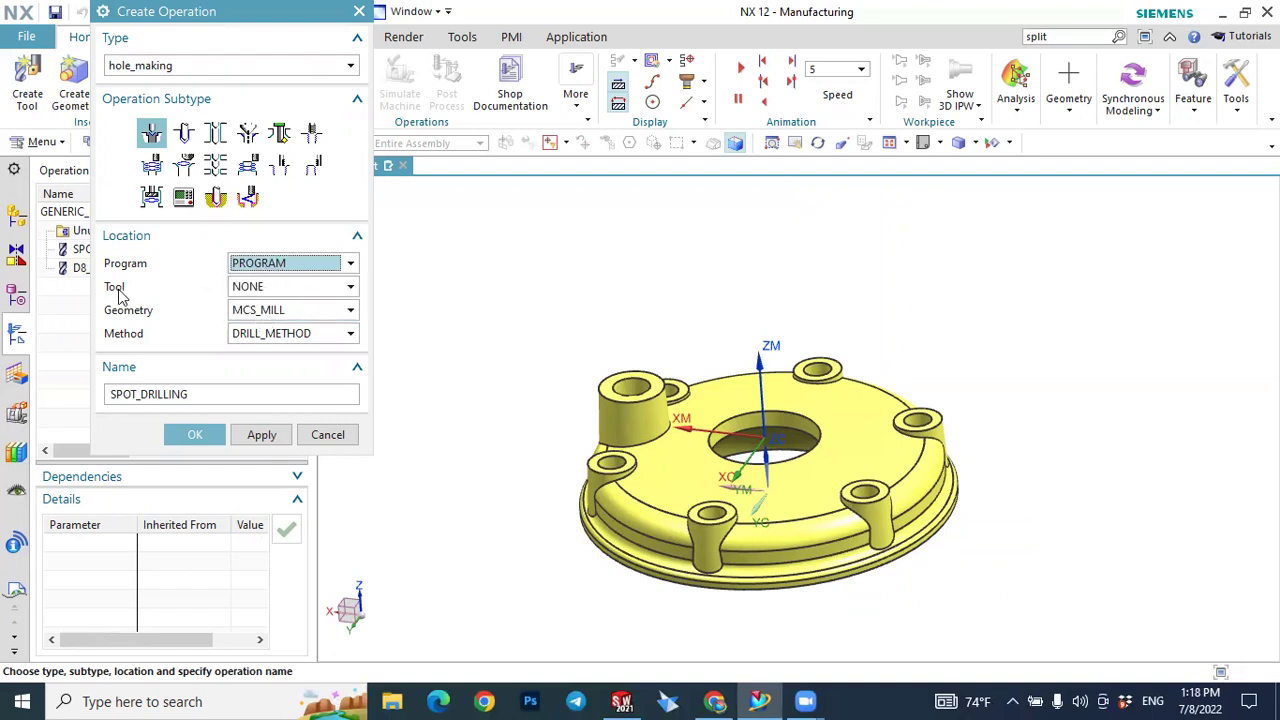
{"action": "left_click", "coordinate": [272, 289]}
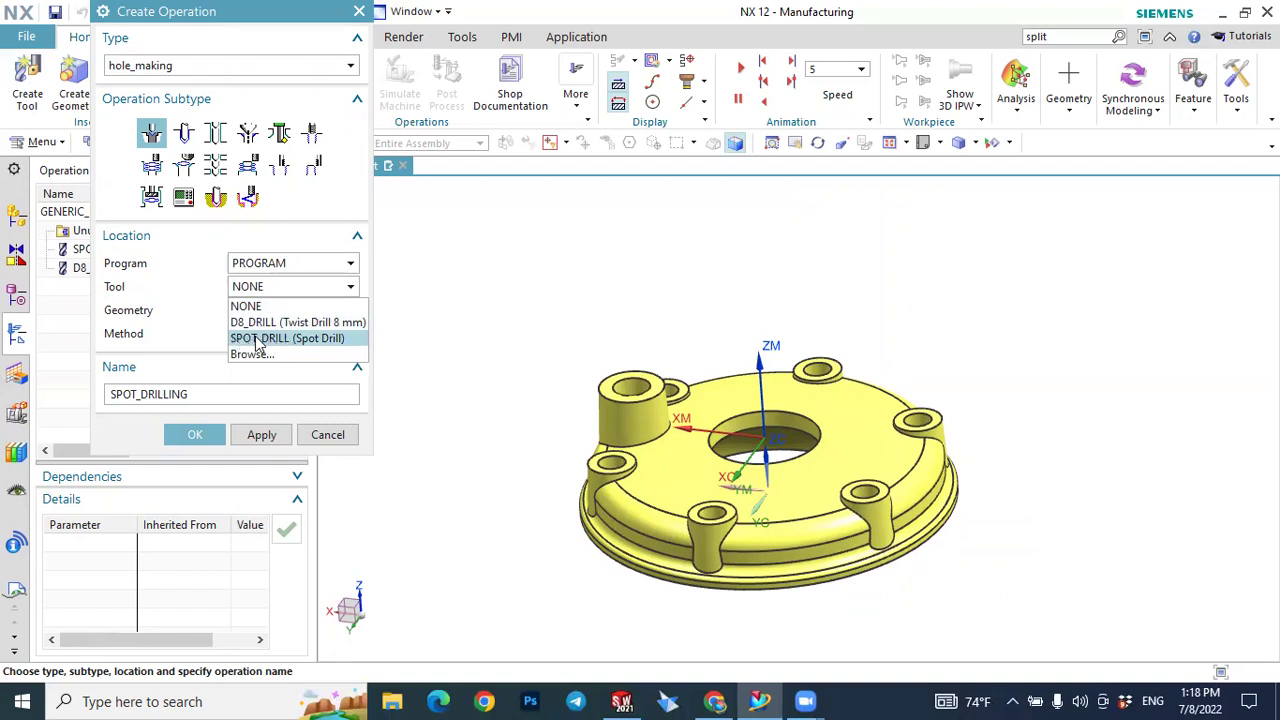
{"action": "left_click", "coordinate": [257, 339]}
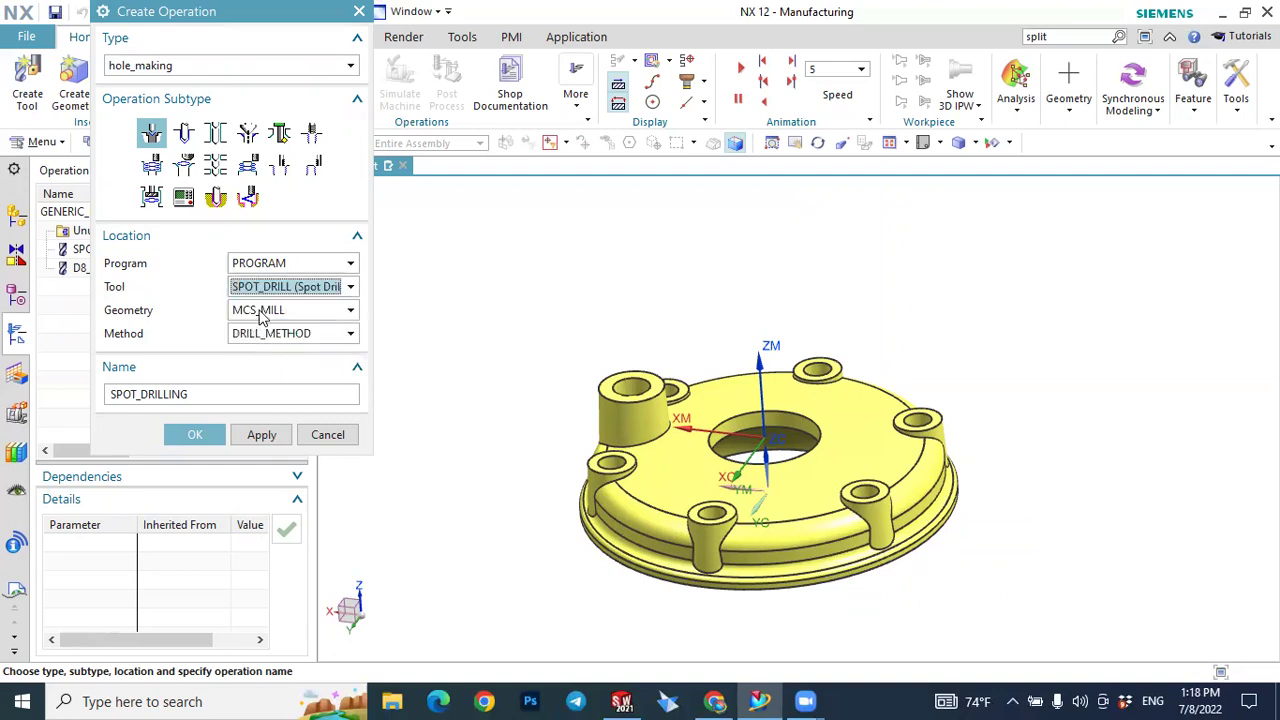
Set the operation's geometry to WORKPIECE and its method to DRILL_METHOD.
{"action": "left_click", "coordinate": [262, 312]}
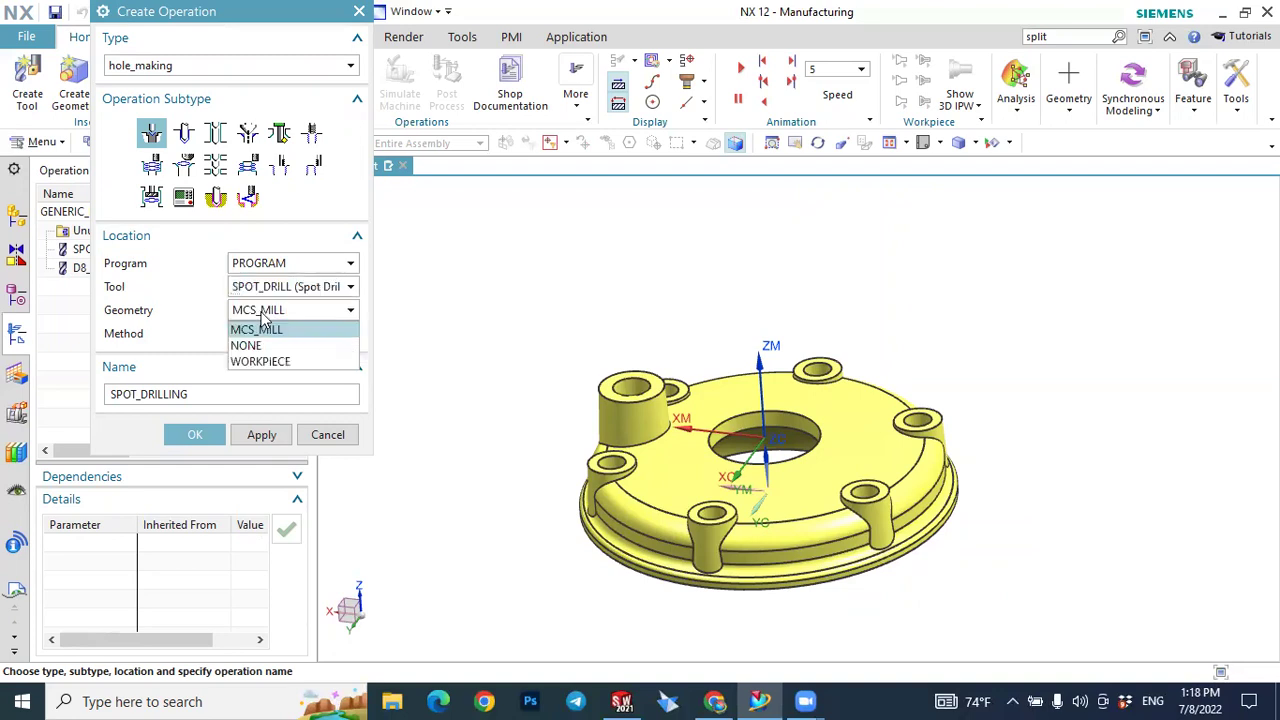
{"action": "left_click", "coordinate": [260, 363]}
{"action": "left_click", "coordinate": [272, 312]}
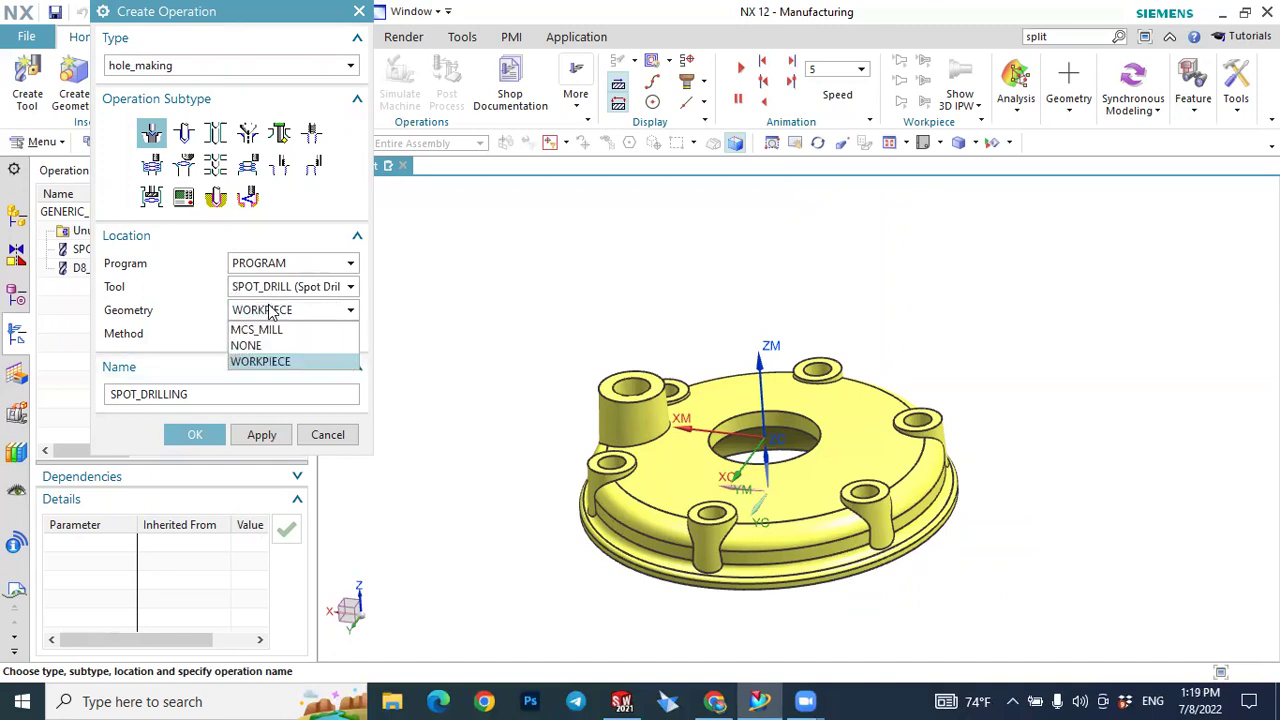
{"action": "left_click", "coordinate": [257, 362]}
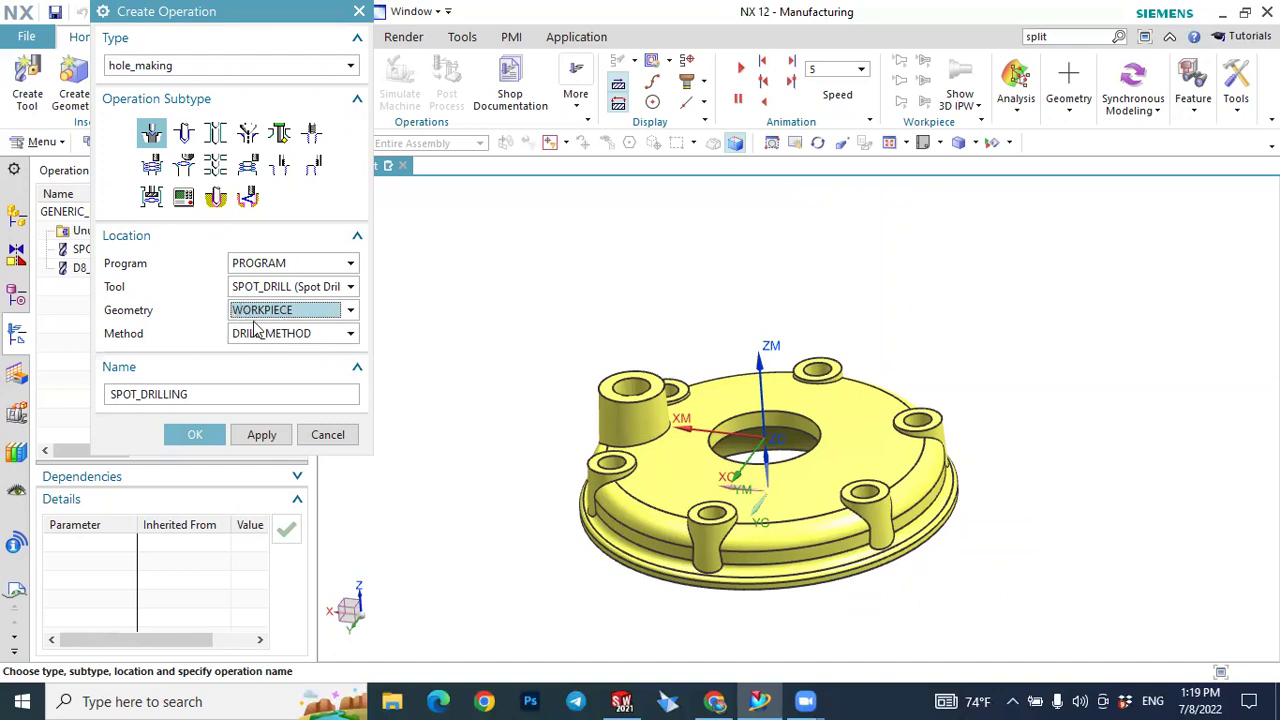
{"action": "left_click", "coordinate": [250, 336]}
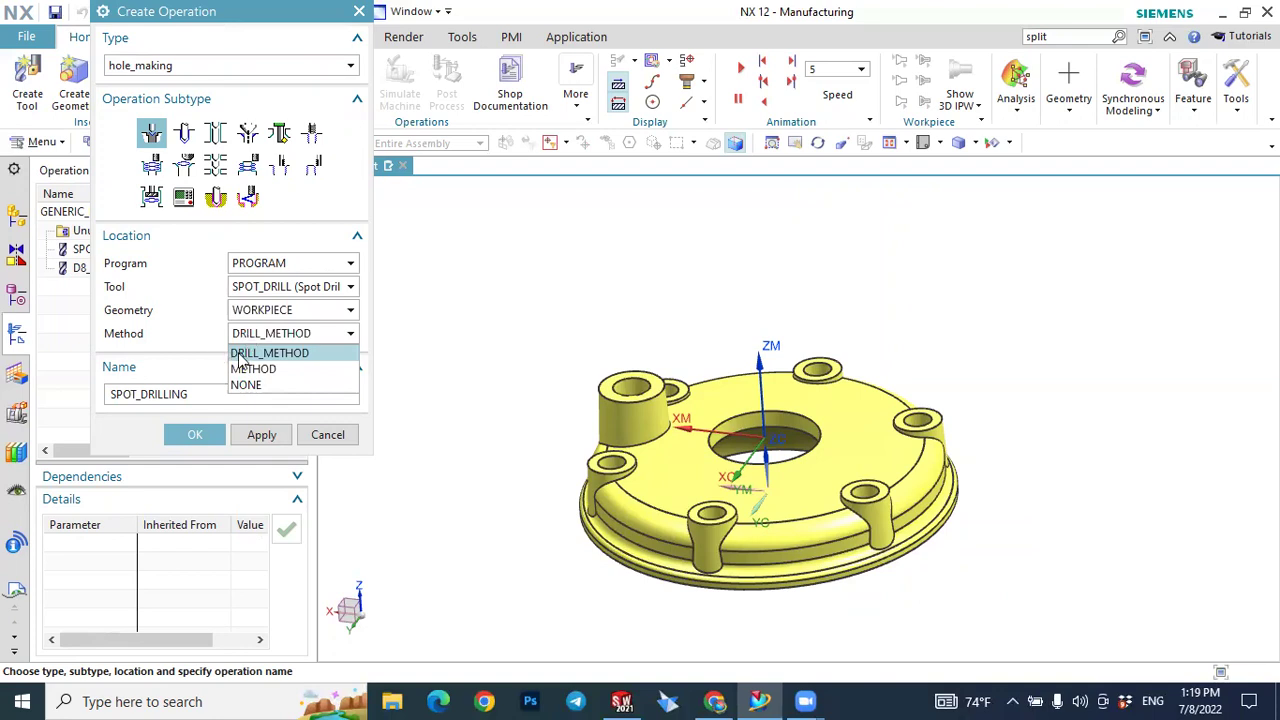
{"action": "left_click", "coordinate": [252, 355]}
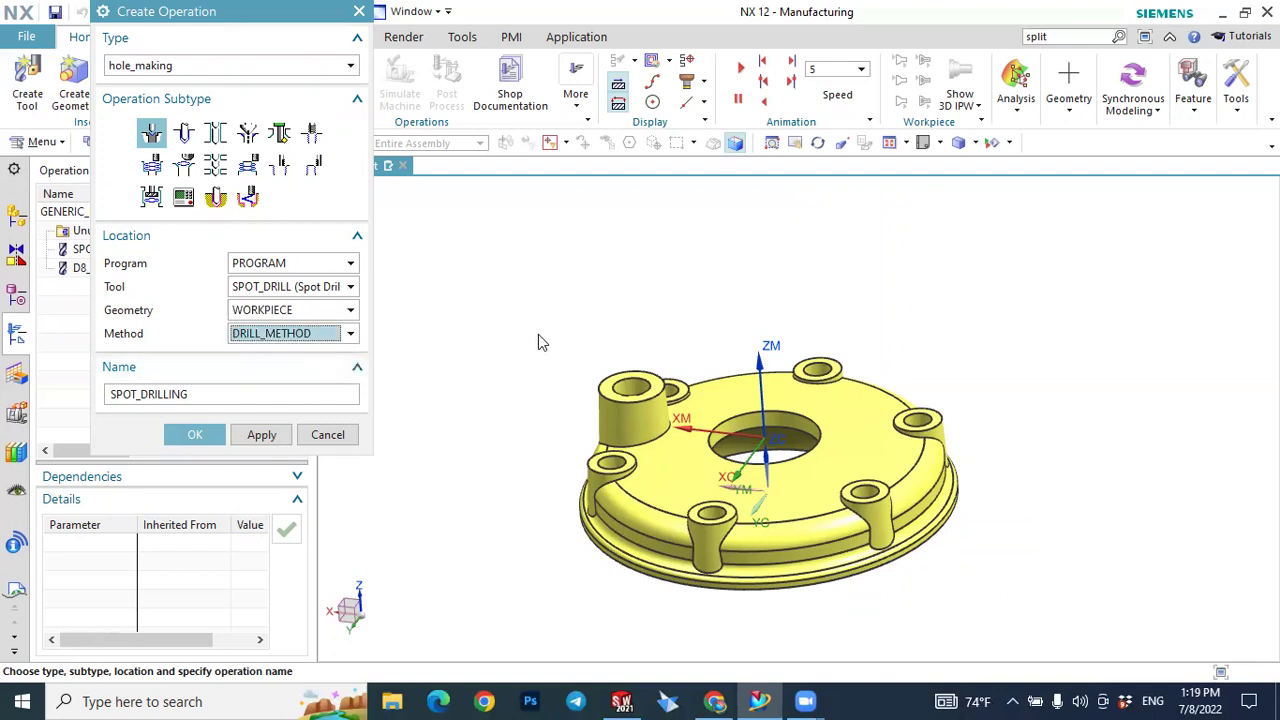
Create the operation under the name SPOT_DRILLING and reposition its parameter dialog.
{"action": "left_click", "coordinate": [210, 396]}
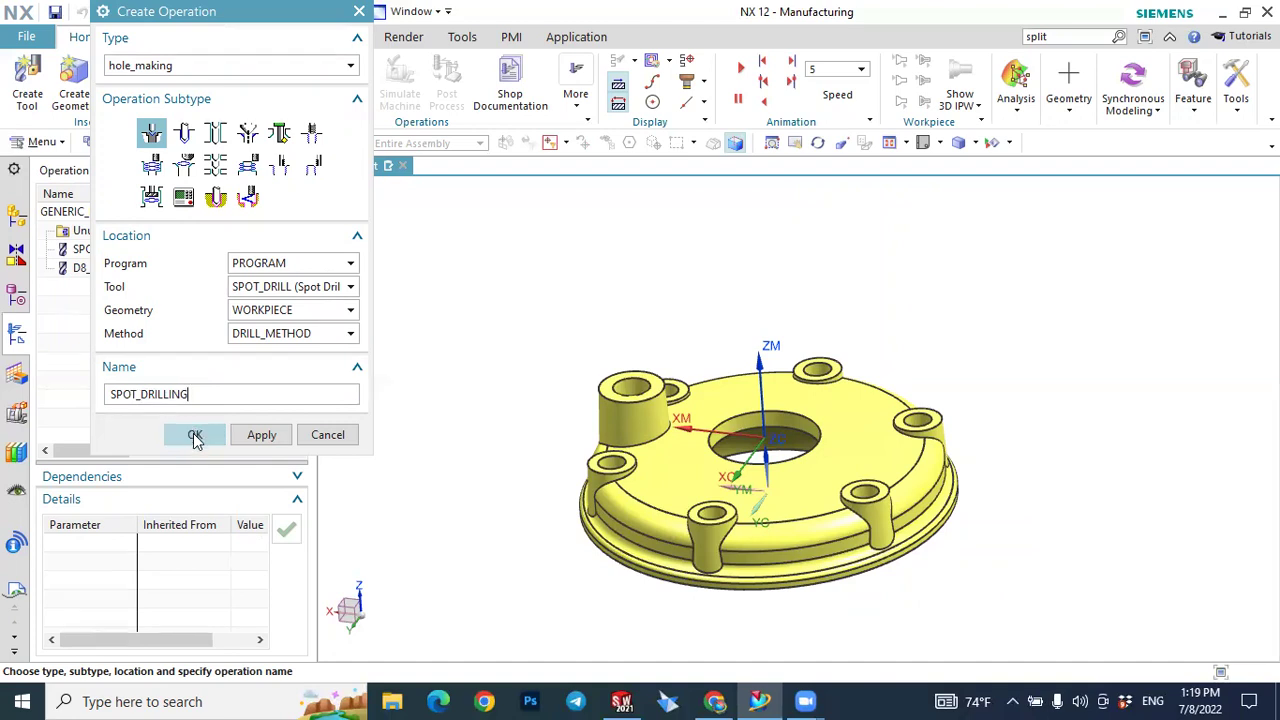
{"action": "left_click", "coordinate": [195, 437]}
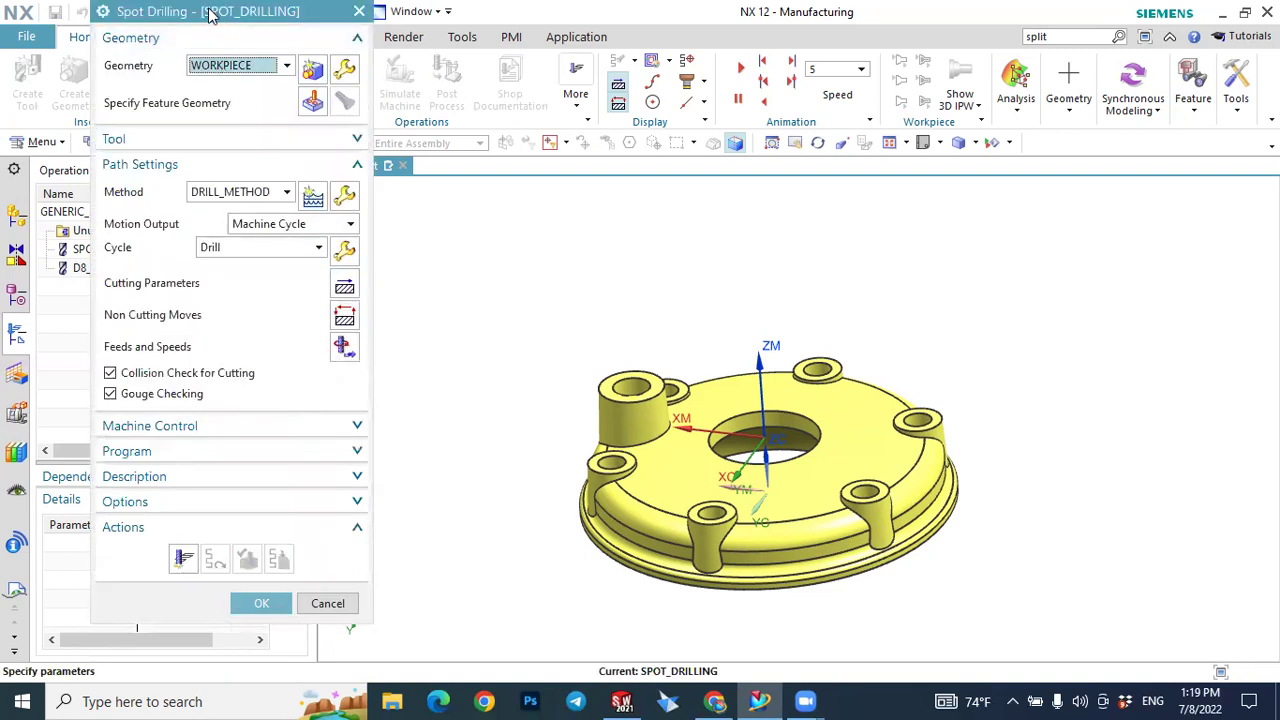
{"action": "left_click_drag", "start_coordinate": [210, 20], "coordinate": [193, 38]}
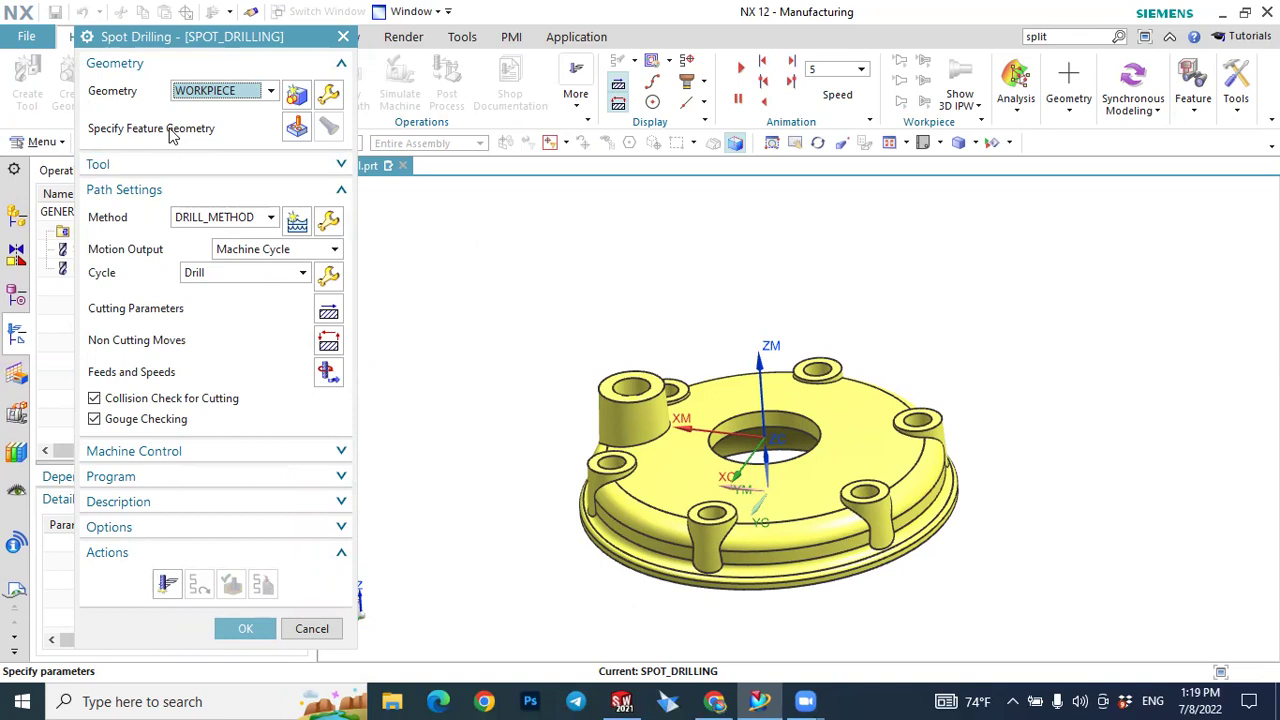
Open the operation's feature geometry definition and select the hole in the small boss beside the tall boss as the first centered hole.
{"action": "left_click", "coordinate": [297, 127]}
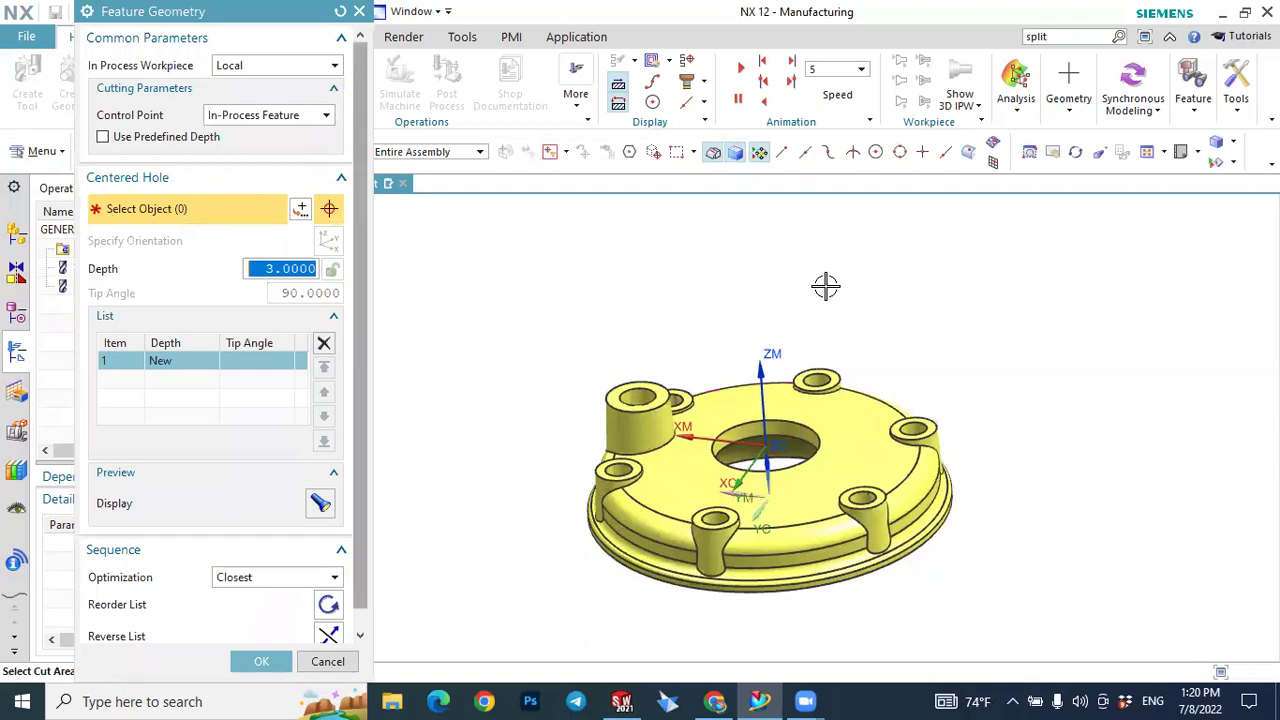
{"action": "middle_click_drag", "start_coordinate": [829, 287], "coordinate": [824, 311]}
{"action": "scroll", "coordinate": [770, 453], "scroll_direction": "up", "scroll_amount": 3}
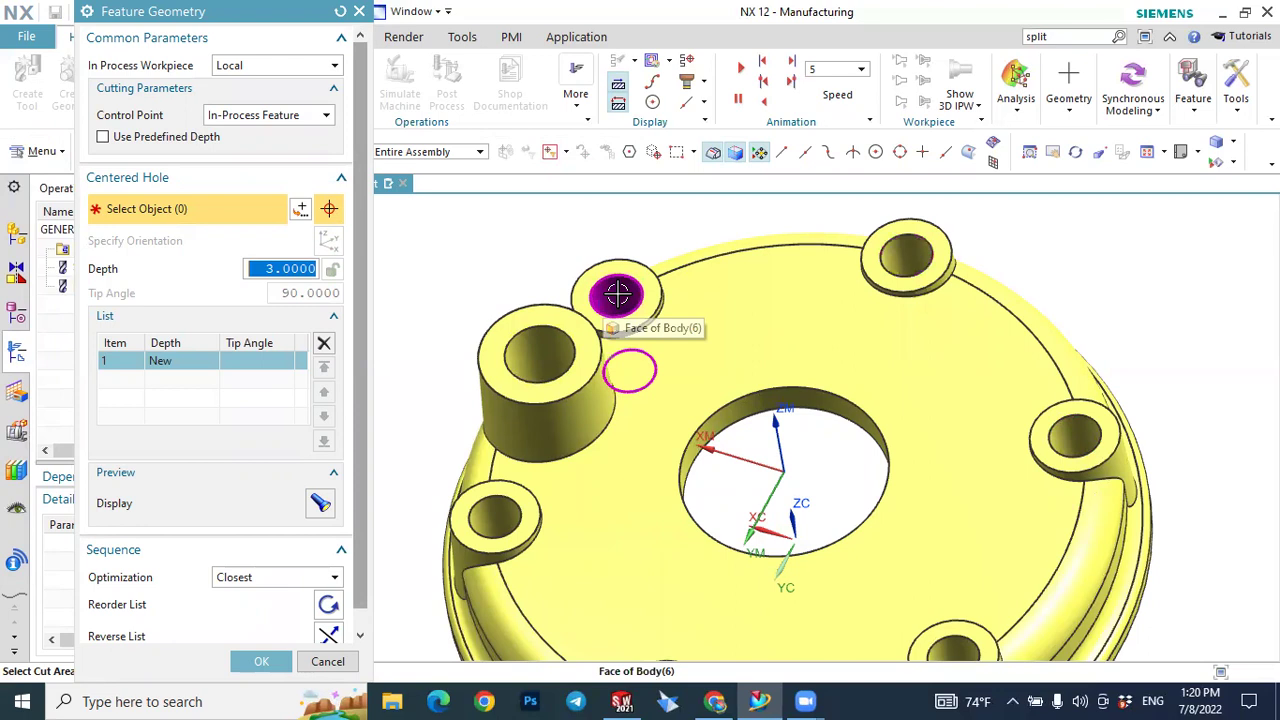
{"action": "scroll", "coordinate": [663, 243], "scroll_direction": "down", "scroll_amount": 3}
{"action": "middle_click_drag", "start_coordinate": [994, 297], "coordinate": [977, 277]}
{"action": "scroll", "coordinate": [625, 318], "scroll_direction": "up", "scroll_amount": 5}
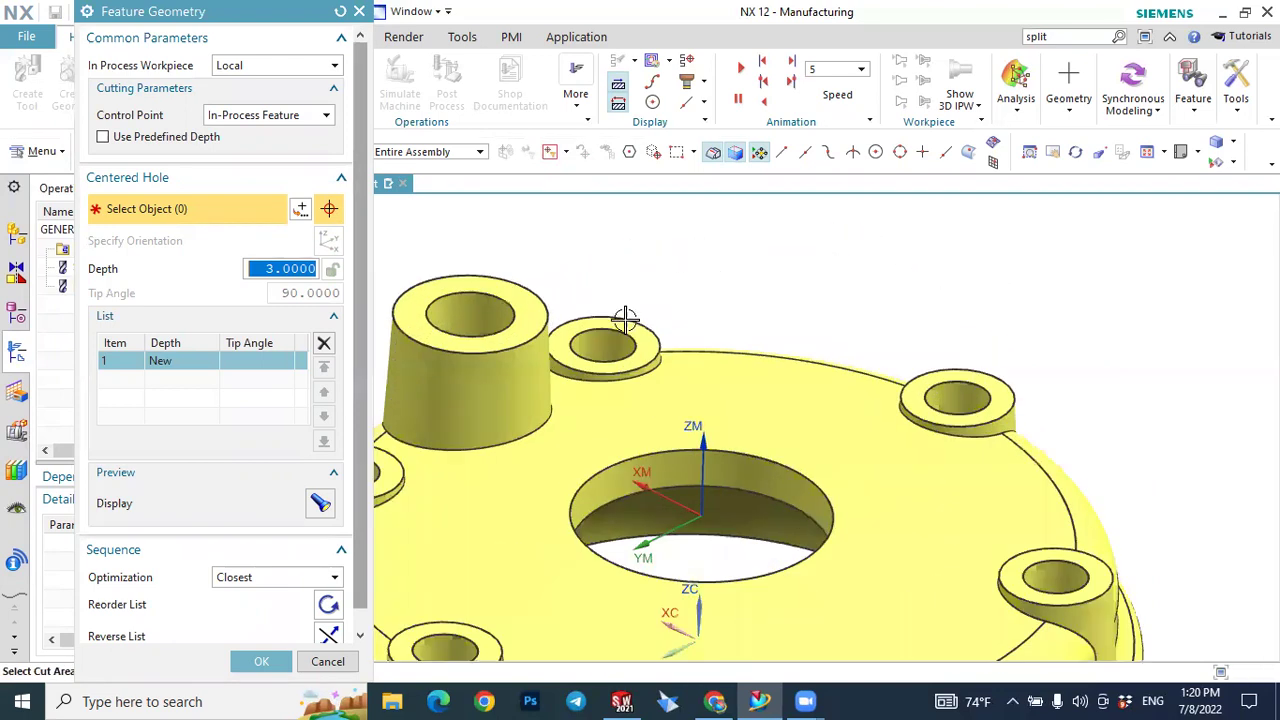
{"action": "scroll", "coordinate": [605, 338], "scroll_direction": "down", "scroll_amount": 3}
{"action": "scroll", "coordinate": [598, 338], "scroll_direction": "up", "scroll_amount": 3}
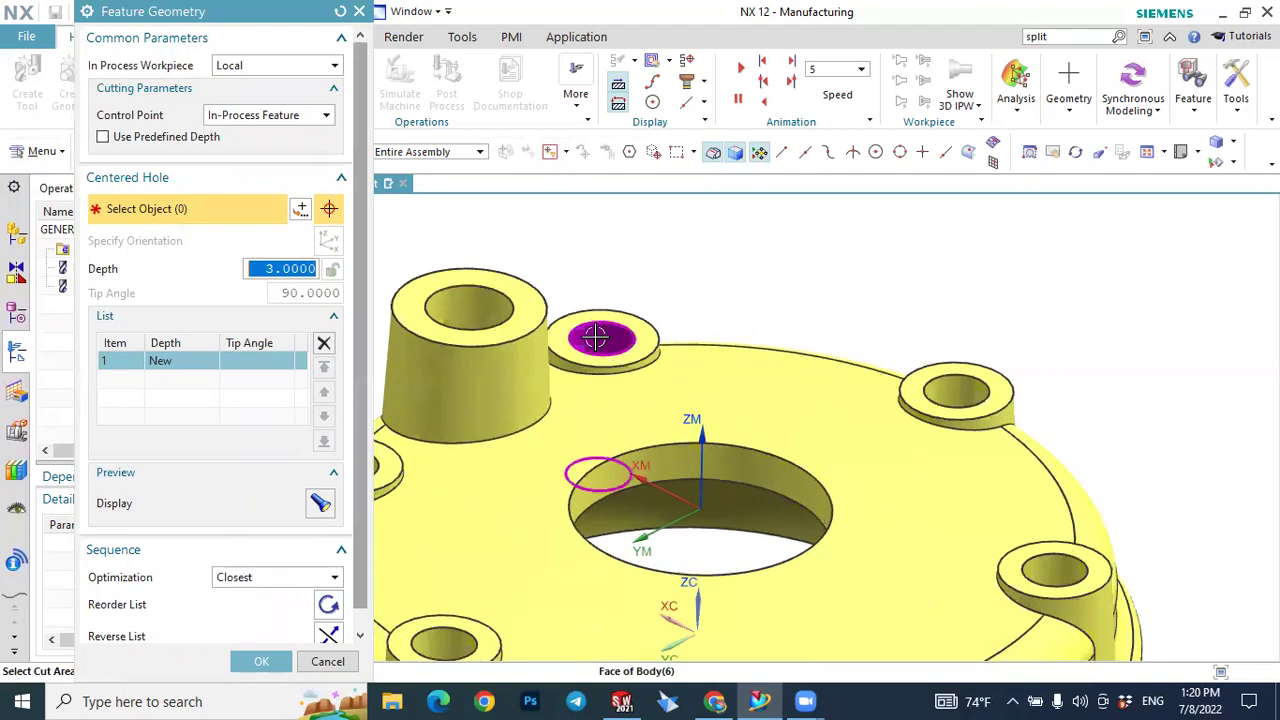
{"action": "left_click", "coordinate": [597, 338]}
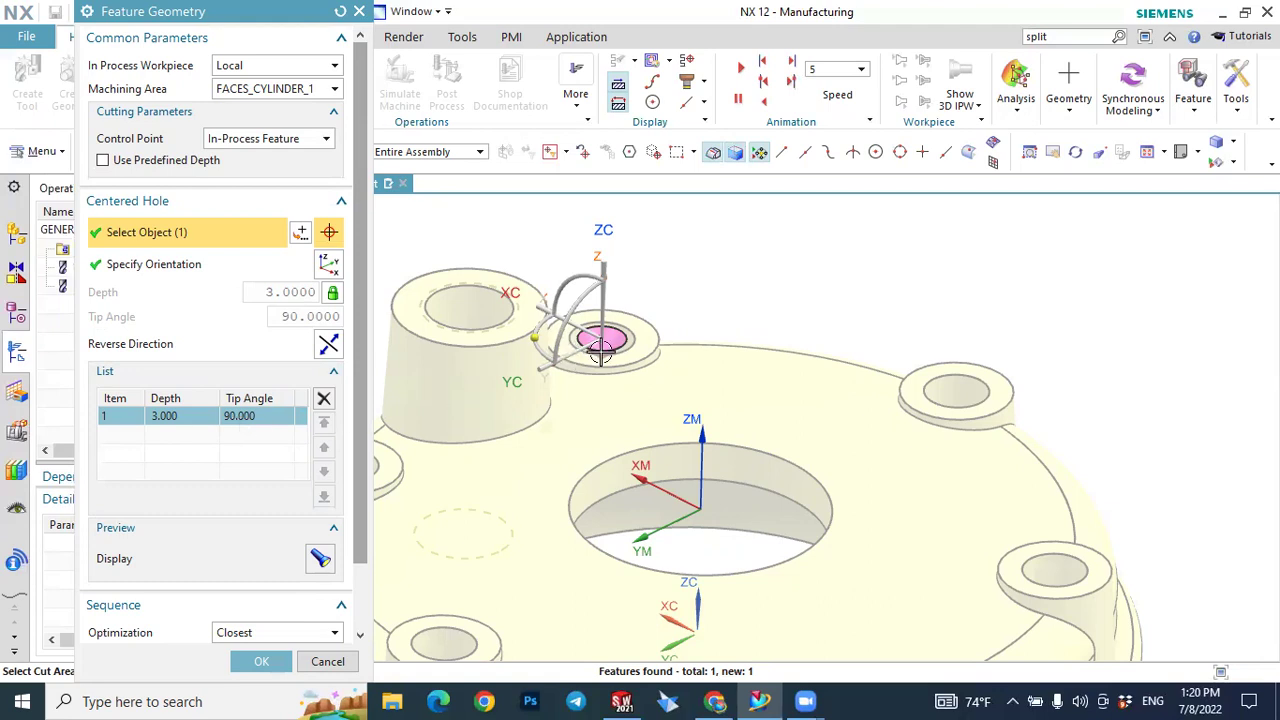
Add the next small boss hole, on the far side of the flange away from the tall boss, as the second centered hole.
{"action": "scroll", "coordinate": [623, 357], "scroll_direction": "up", "scroll_amount": 5}
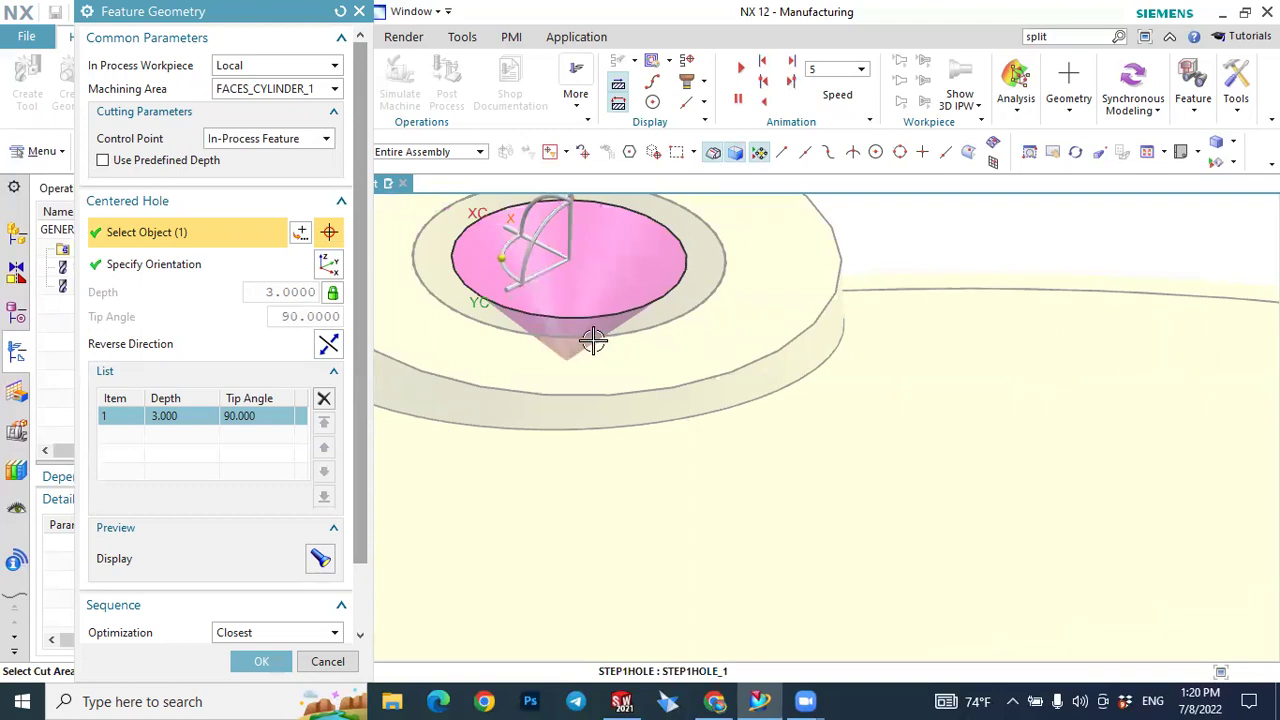
{"action": "scroll", "coordinate": [605, 330], "scroll_direction": "down", "scroll_amount": 3}
{"action": "scroll", "coordinate": [725, 263], "scroll_direction": "down", "scroll_amount": 3}
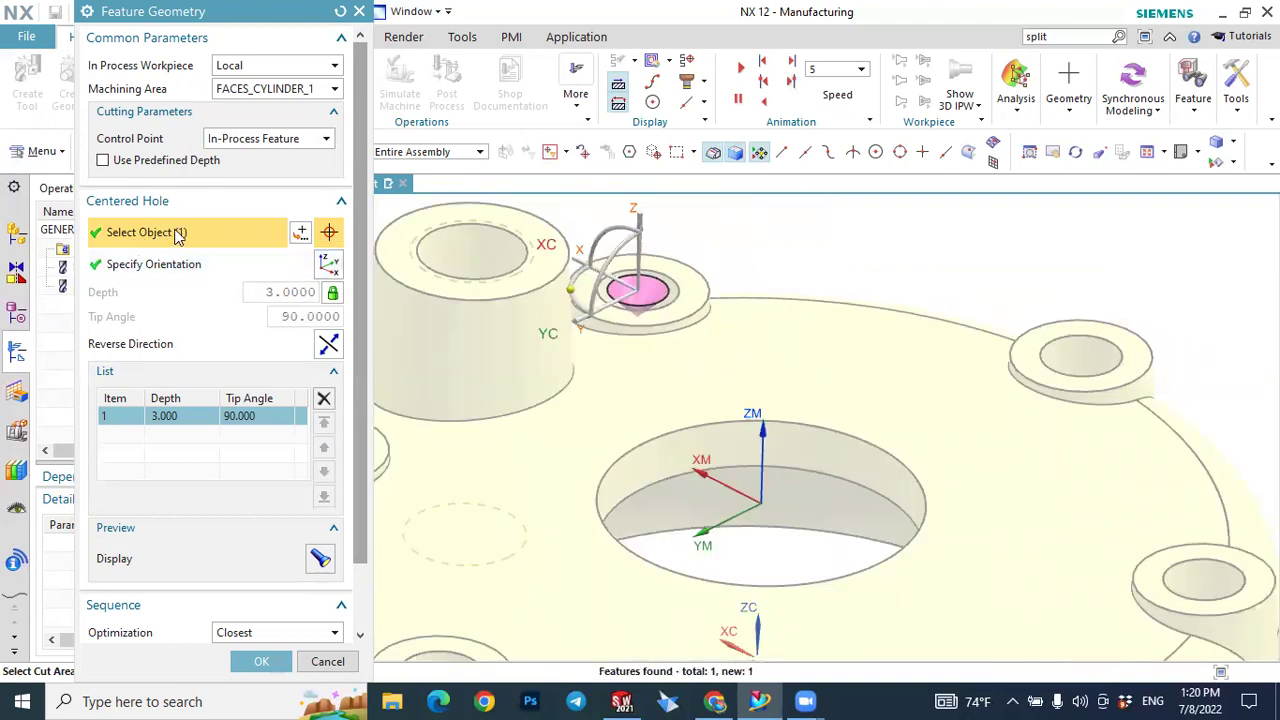
{"action": "scroll", "coordinate": [426, 432], "scroll_direction": "down", "scroll_amount": 4}
{"action": "scroll", "coordinate": [775, 415], "scroll_direction": "up", "scroll_amount": 4}
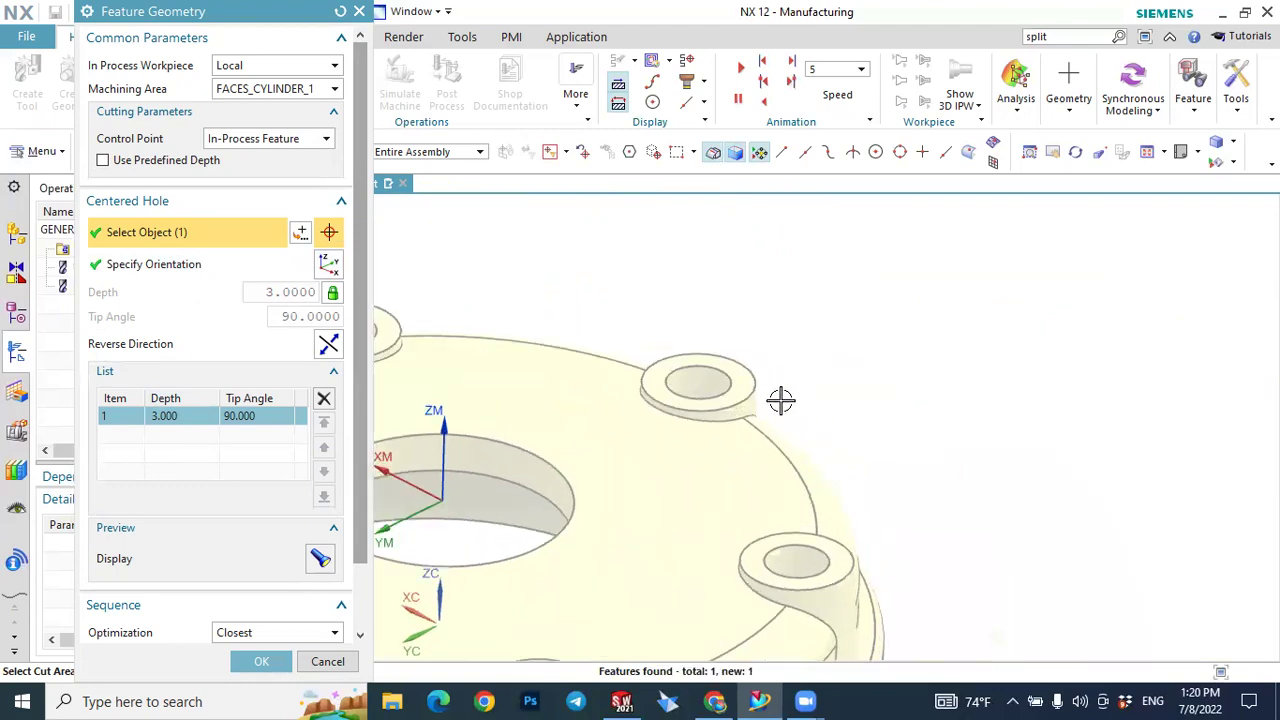
{"action": "left_click", "coordinate": [698, 380]}
{"action": "scroll", "coordinate": [801, 370], "scroll_direction": "down", "scroll_amount": 2}
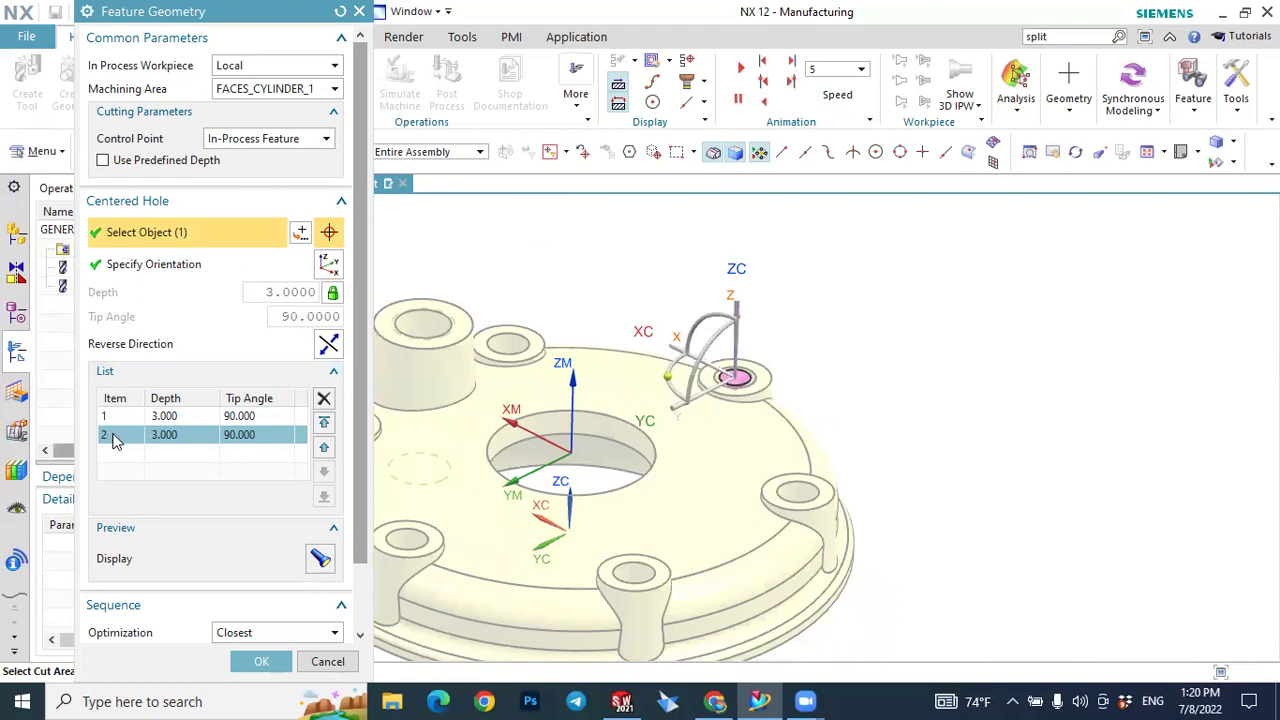
Add the next two boss holes around the rim as the third and fourth centered holes.
{"action": "scroll", "coordinate": [727, 411], "scroll_direction": "down", "scroll_amount": 3}
{"action": "scroll", "coordinate": [769, 477], "scroll_direction": "up", "scroll_amount": 3}
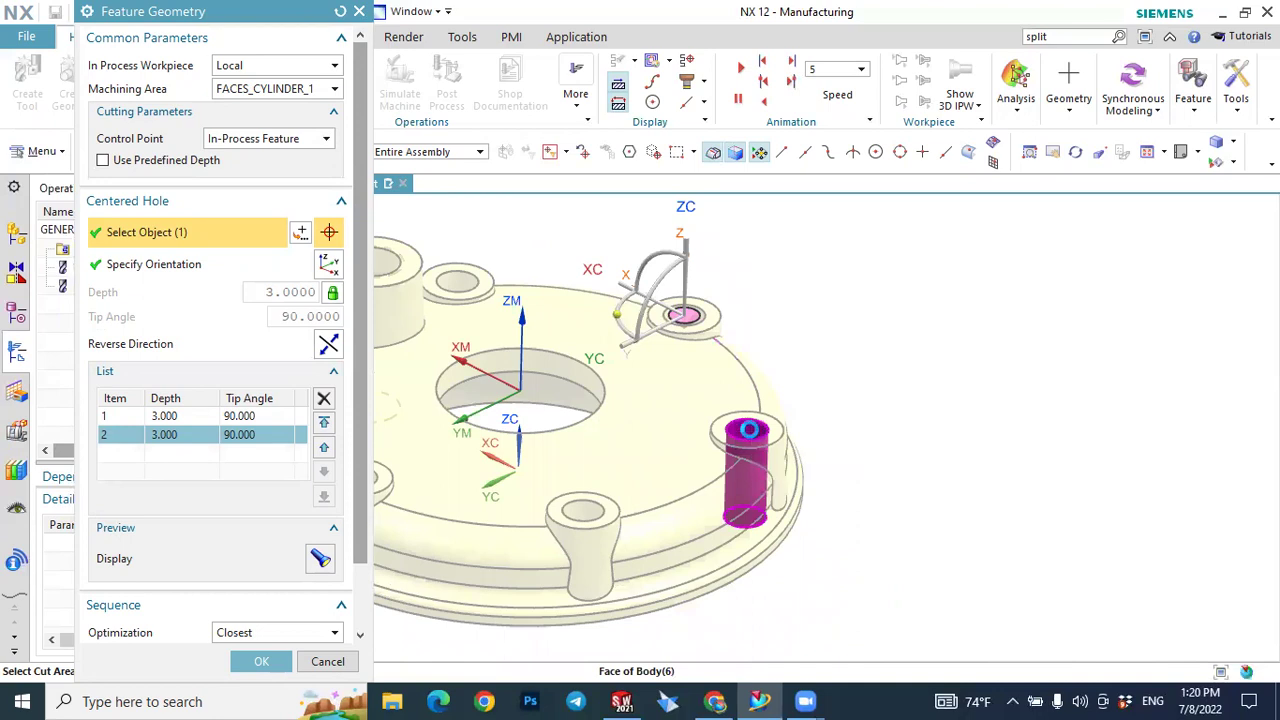
{"action": "left_click", "coordinate": [776, 430]}
{"action": "left_click", "coordinate": [833, 443]}
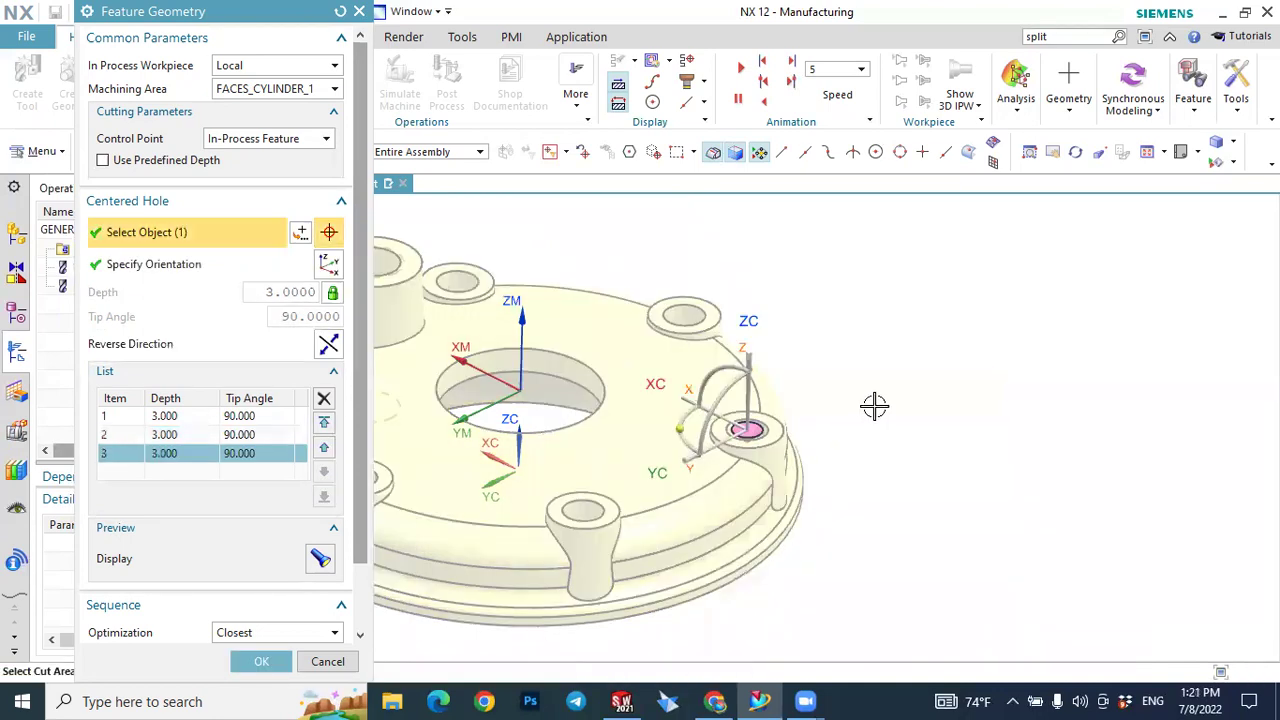
{"action": "scroll", "coordinate": [874, 406], "scroll_direction": "down", "scroll_amount": 2}
{"action": "scroll", "coordinate": [698, 474], "scroll_direction": "up", "scroll_amount": 2}
{"action": "left_click", "coordinate": [686, 471]}
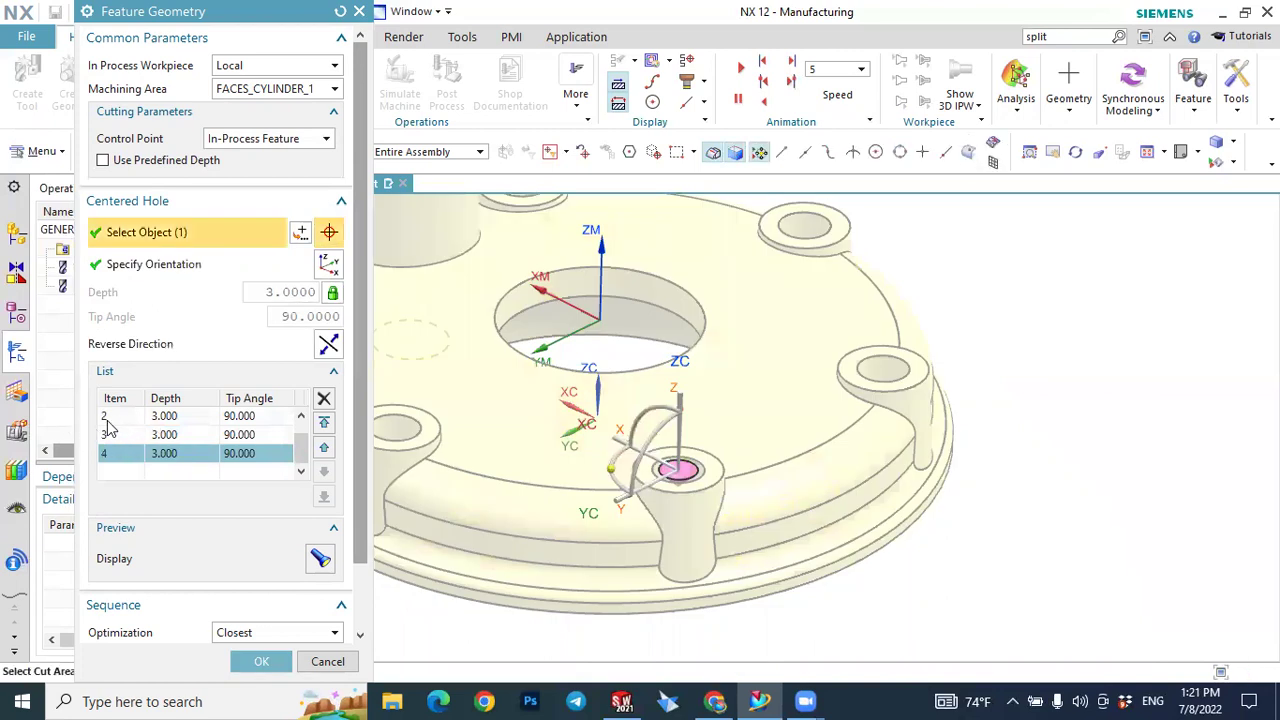
Add the remaining two small boss holes as the fifth and sixth centered holes and accept the feature geometry.
{"action": "scroll", "coordinate": [112, 422], "scroll_direction": "up", "scroll_amount": 1}
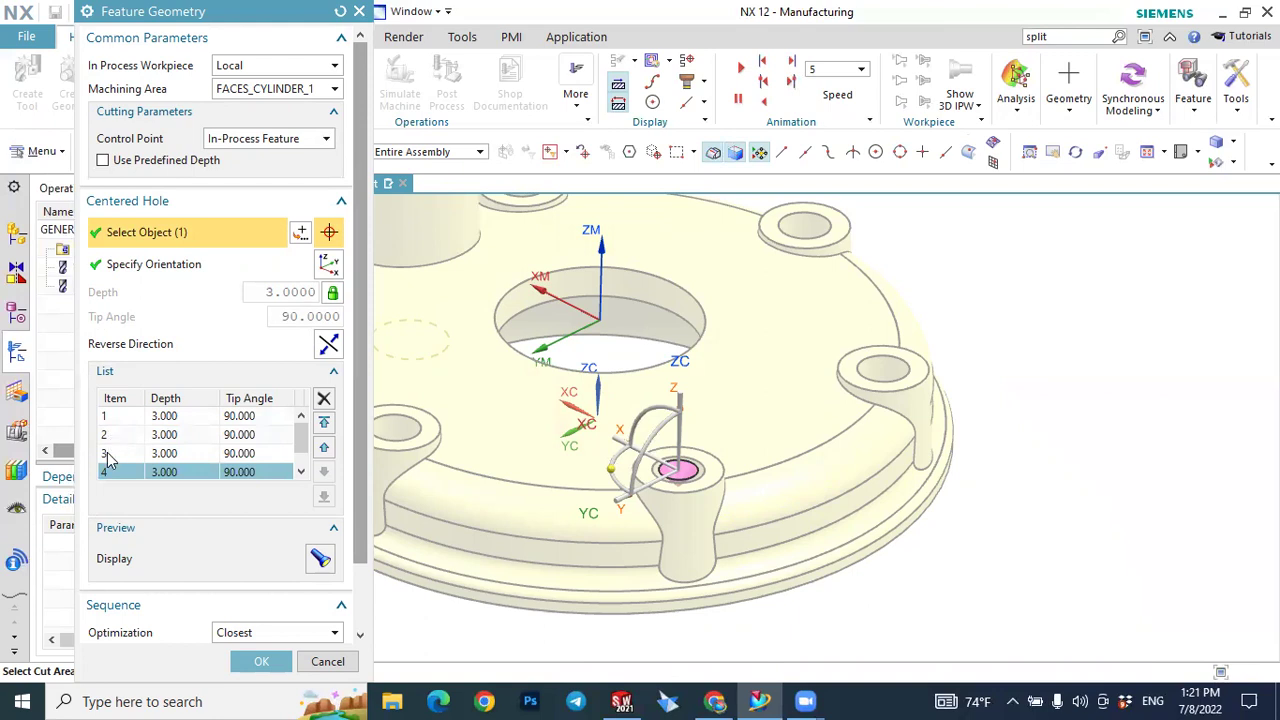
{"action": "scroll", "coordinate": [1014, 429], "scroll_direction": "down", "scroll_amount": 3}
{"action": "scroll", "coordinate": [651, 429], "scroll_direction": "up", "scroll_amount": 3}
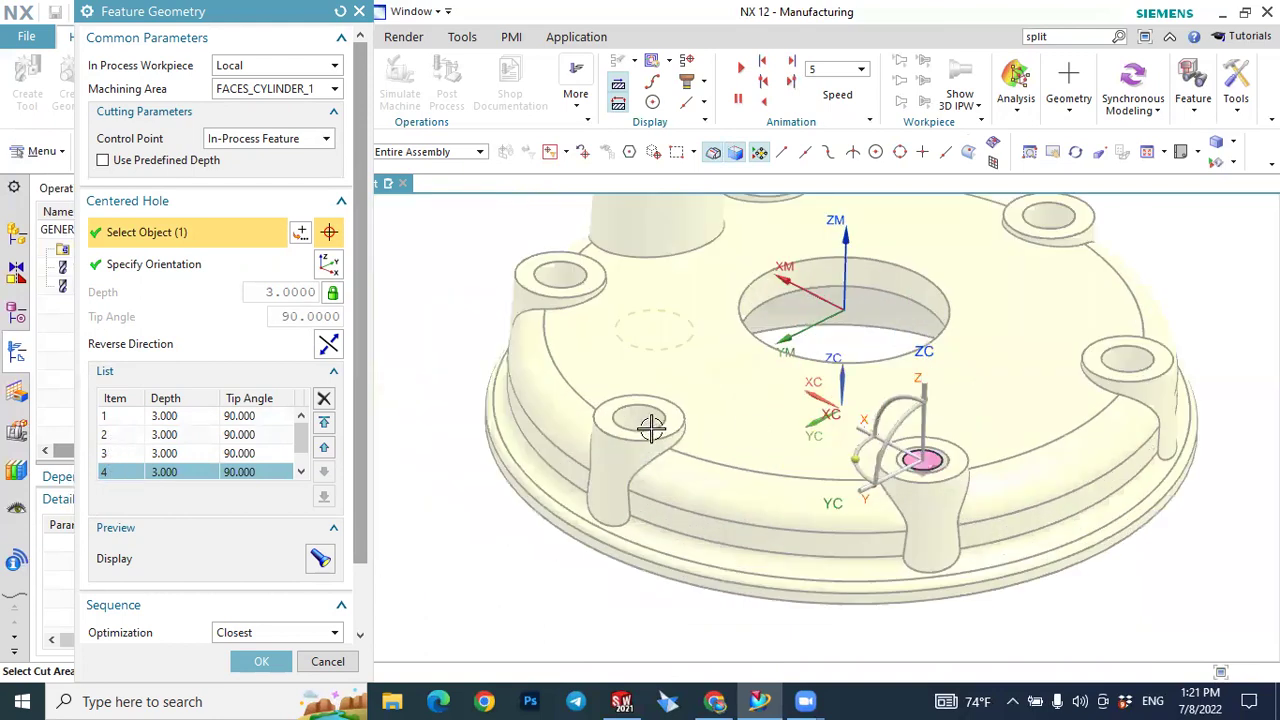
{"action": "left_click", "coordinate": [635, 422]}
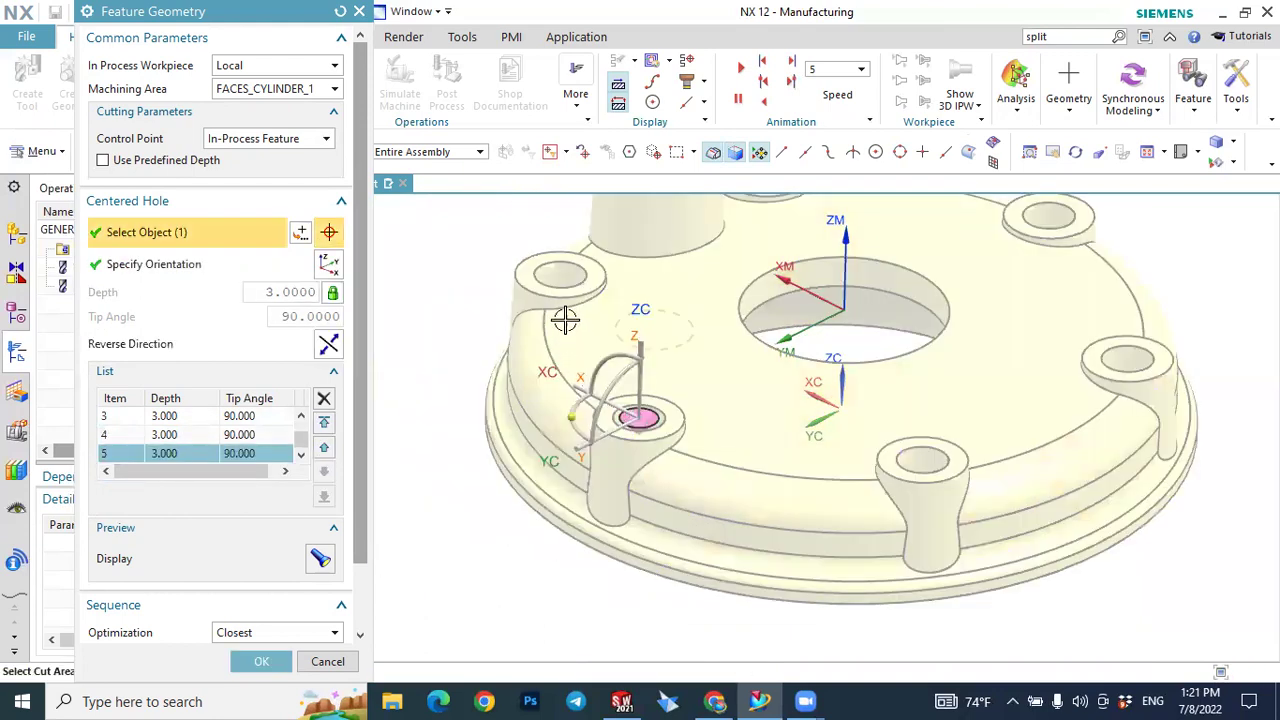
{"action": "left_click", "coordinate": [553, 275]}
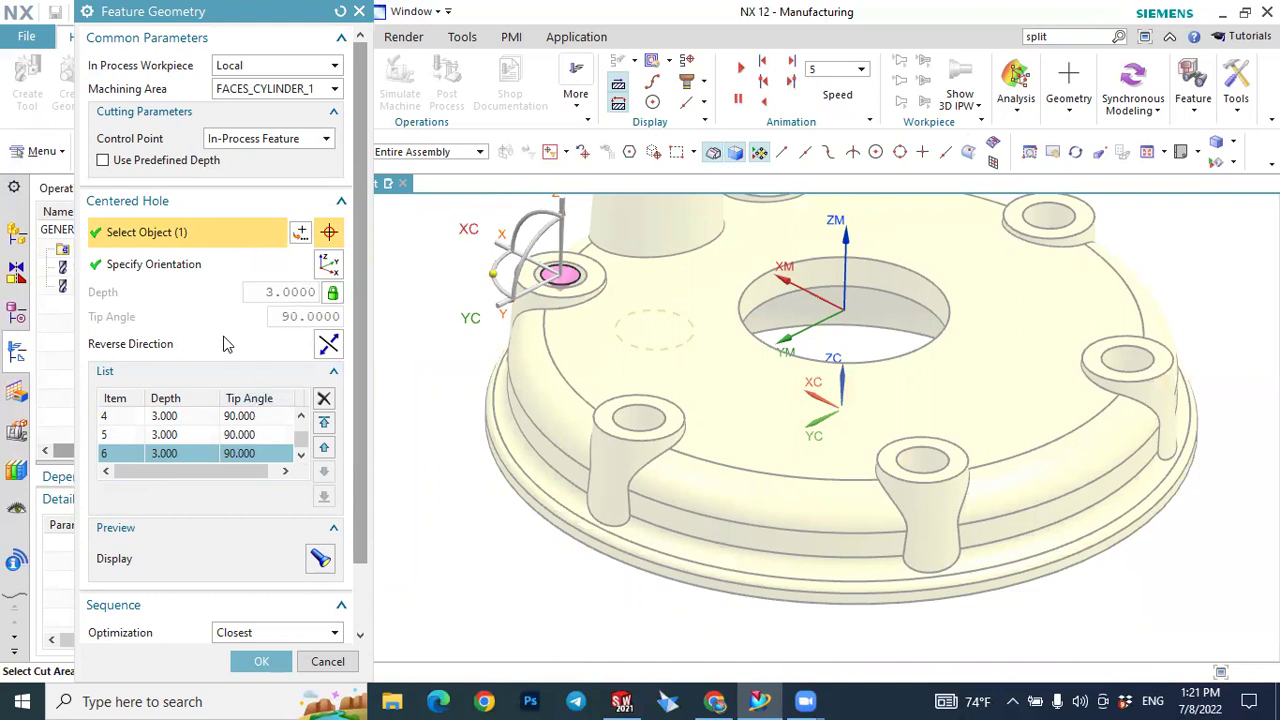
{"action": "scroll", "coordinate": [611, 508], "scroll_direction": "down", "scroll_amount": 2}
{"action": "scroll", "coordinate": [645, 250], "scroll_direction": "up", "scroll_amount": 1}
{"action": "scroll", "coordinate": [635, 250], "scroll_direction": "up", "scroll_amount": 1}
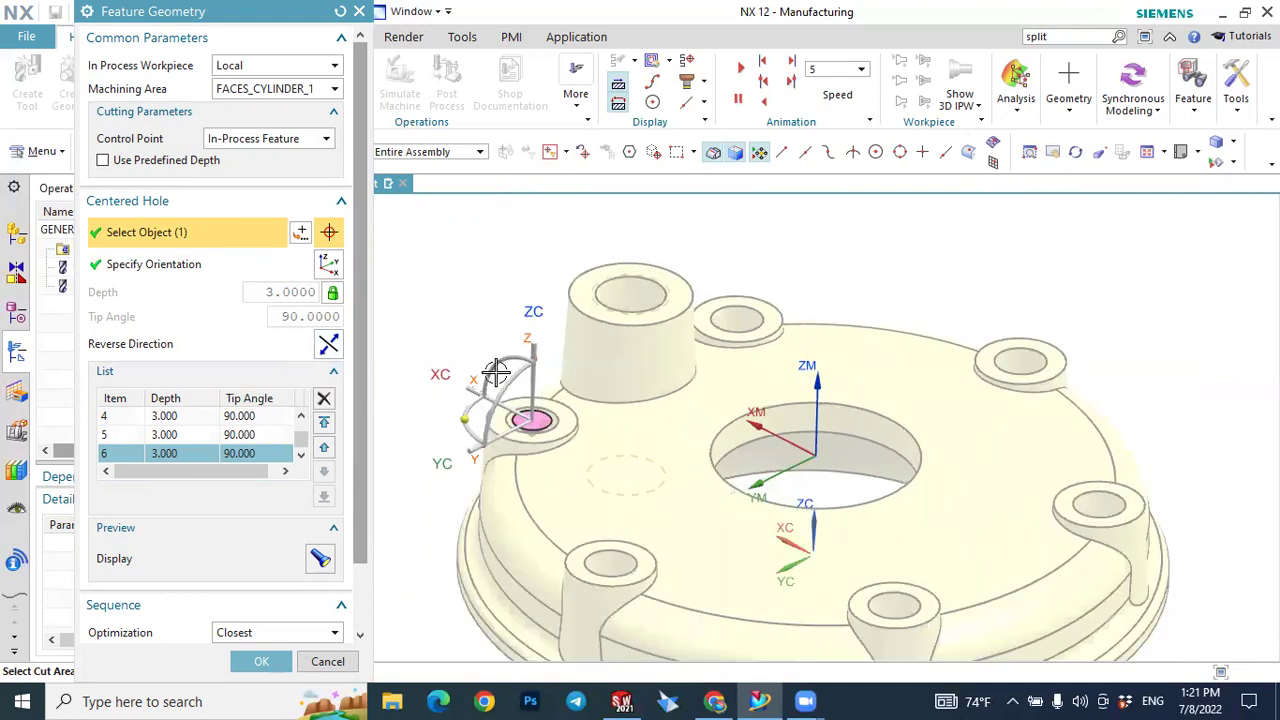
{"action": "left_click", "coordinate": [259, 661]}
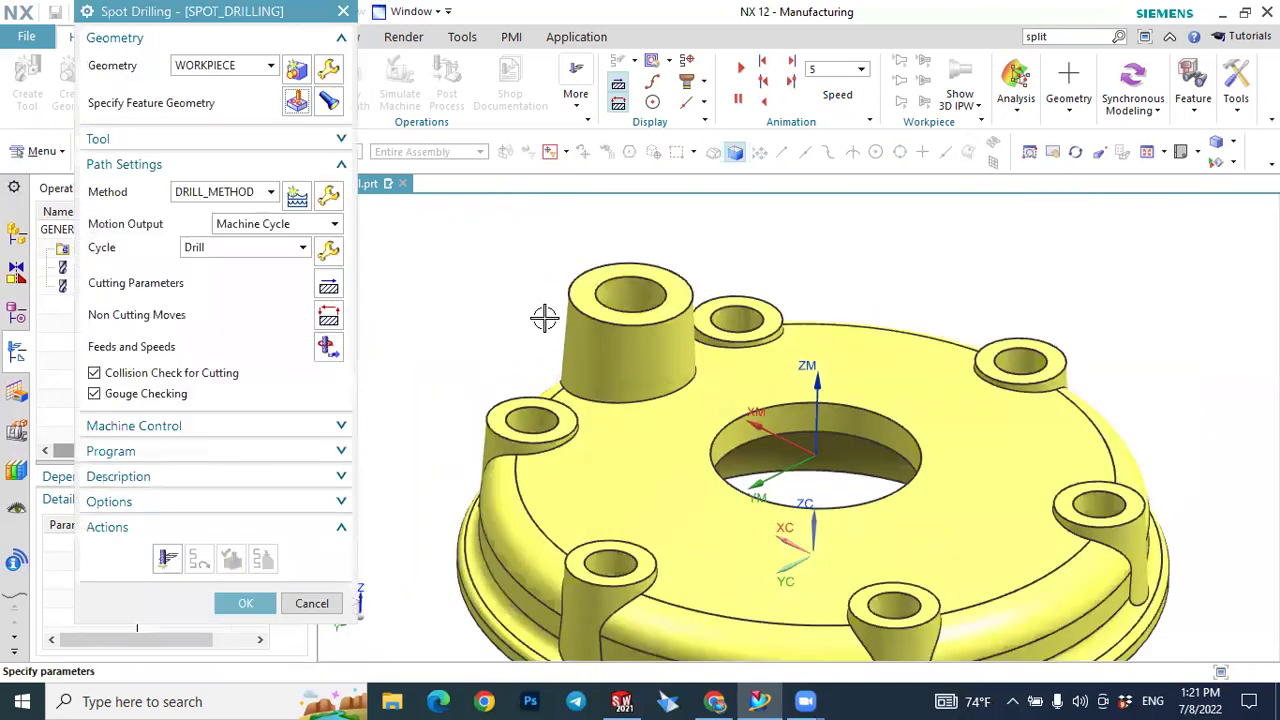
Display the selected hole features on the part and check which tool is assigned to the spot drilling operation.
{"action": "left_click", "coordinate": [329, 102]}
{"action": "scroll", "coordinate": [531, 307], "scroll_direction": "down", "scroll_amount": 2}
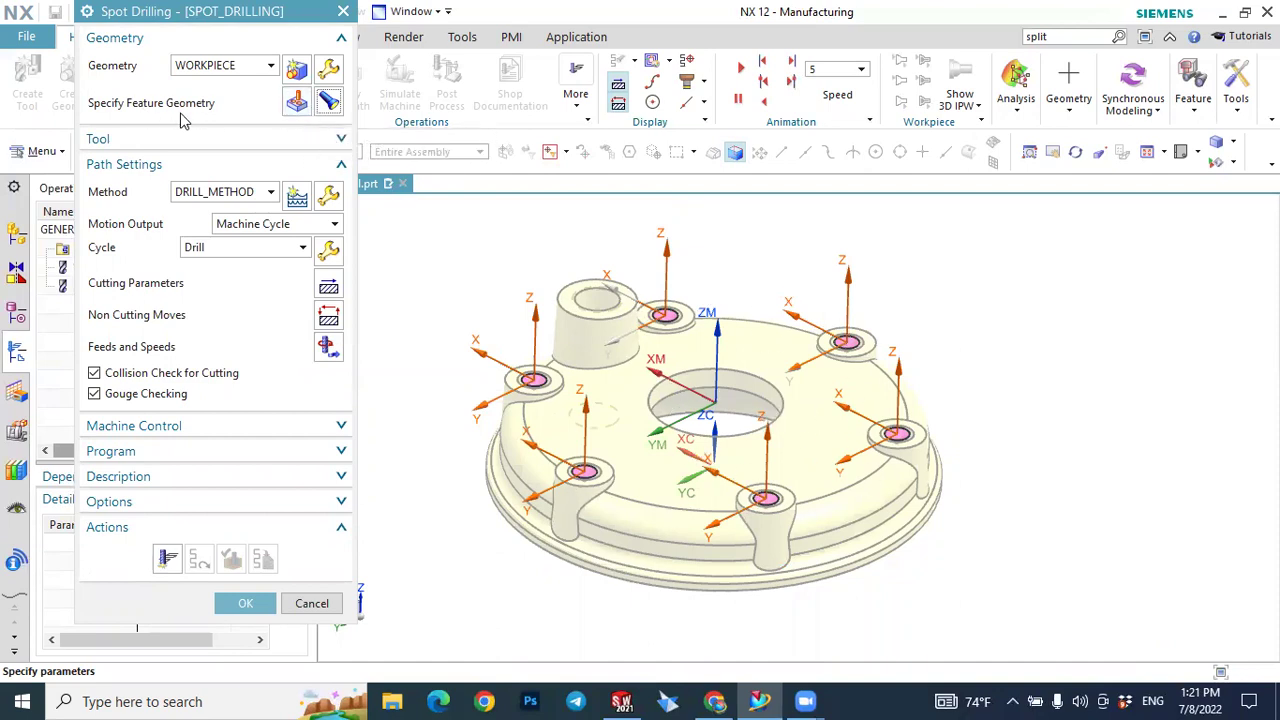
{"action": "left_click", "coordinate": [133, 141]}
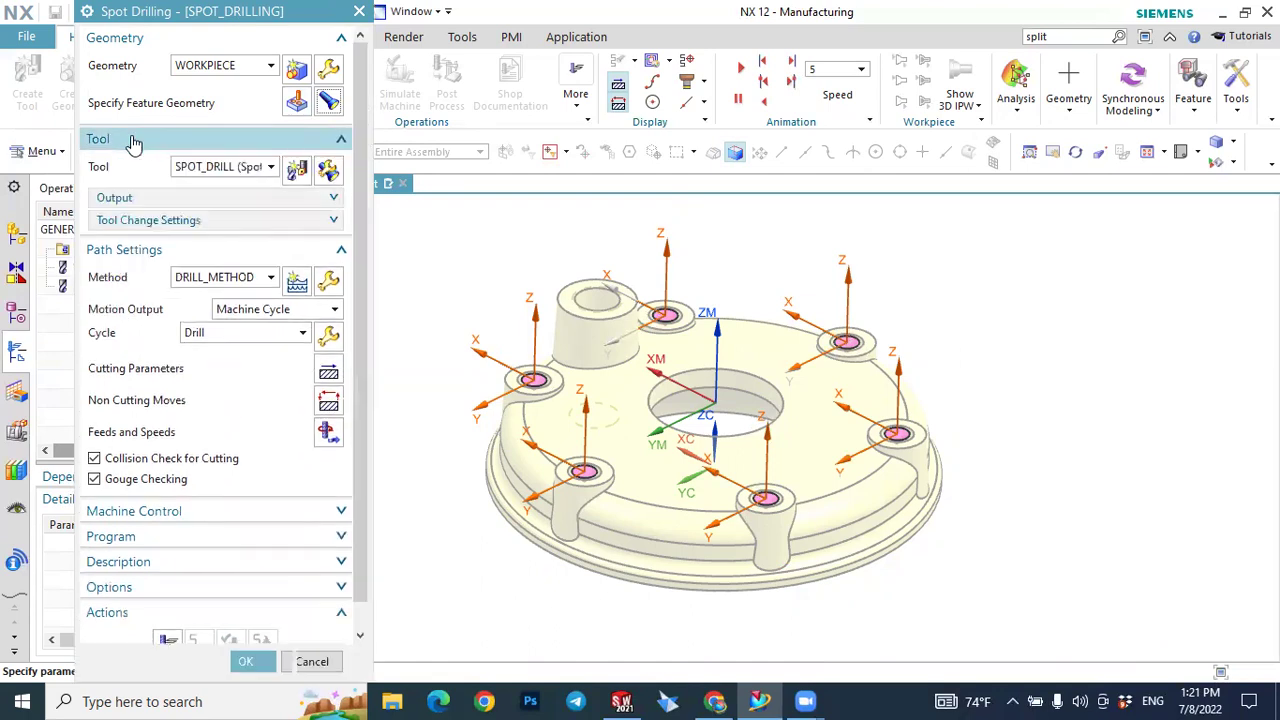
{"action": "left_click", "coordinate": [215, 167]}
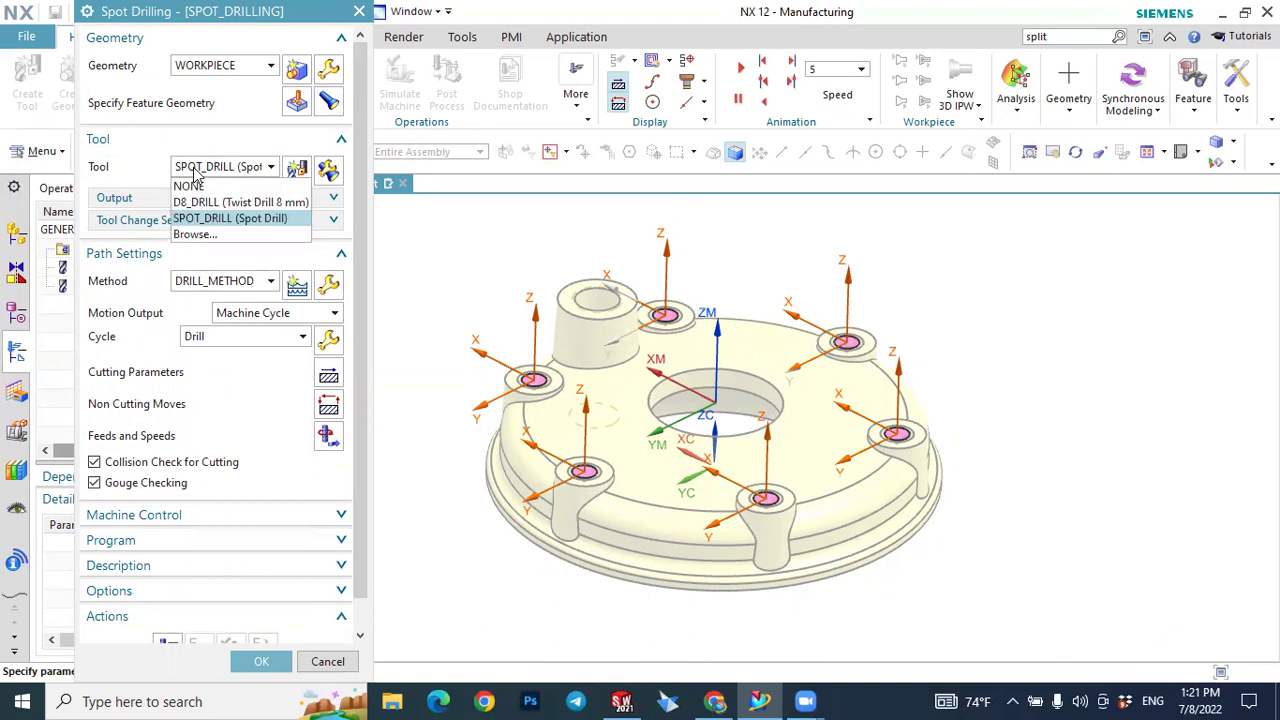
{"action": "left_click", "coordinate": [215, 167]}
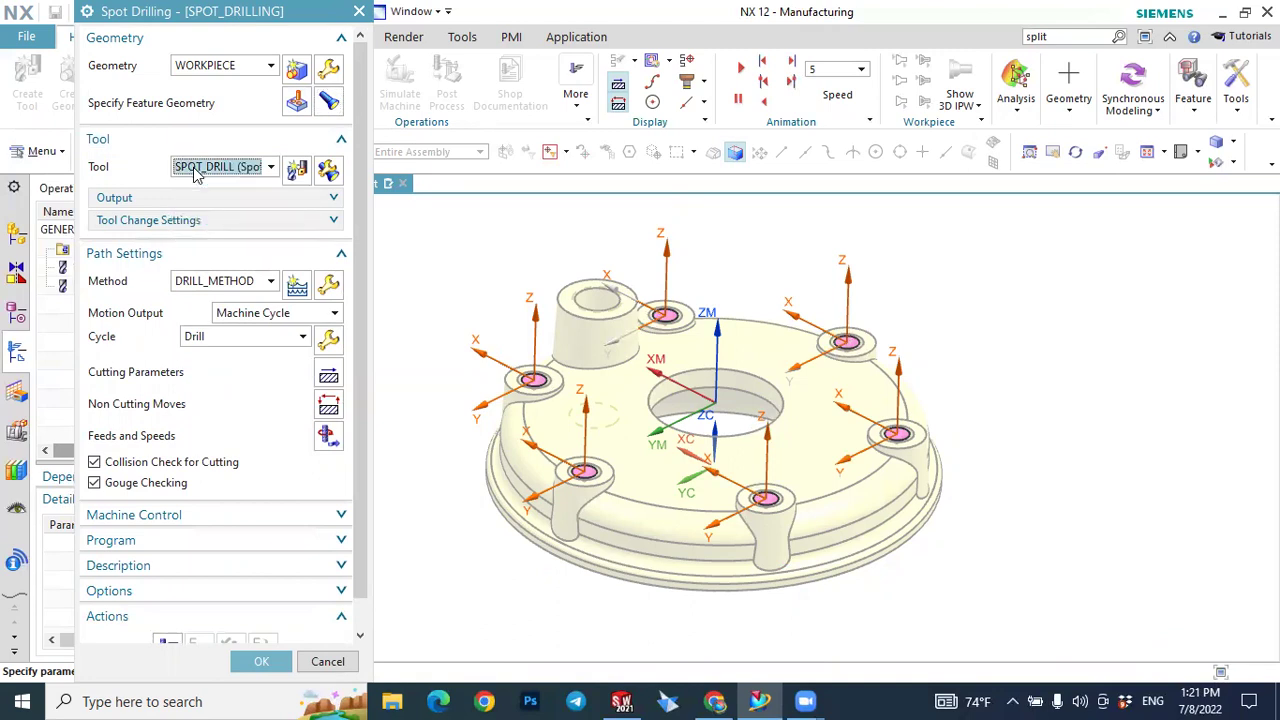
{"action": "left_click", "coordinate": [110, 139]}
Choose DRILL_METHOD as the method and Machine Cycle as the motion output in the path settings.
{"action": "left_click", "coordinate": [203, 193]}
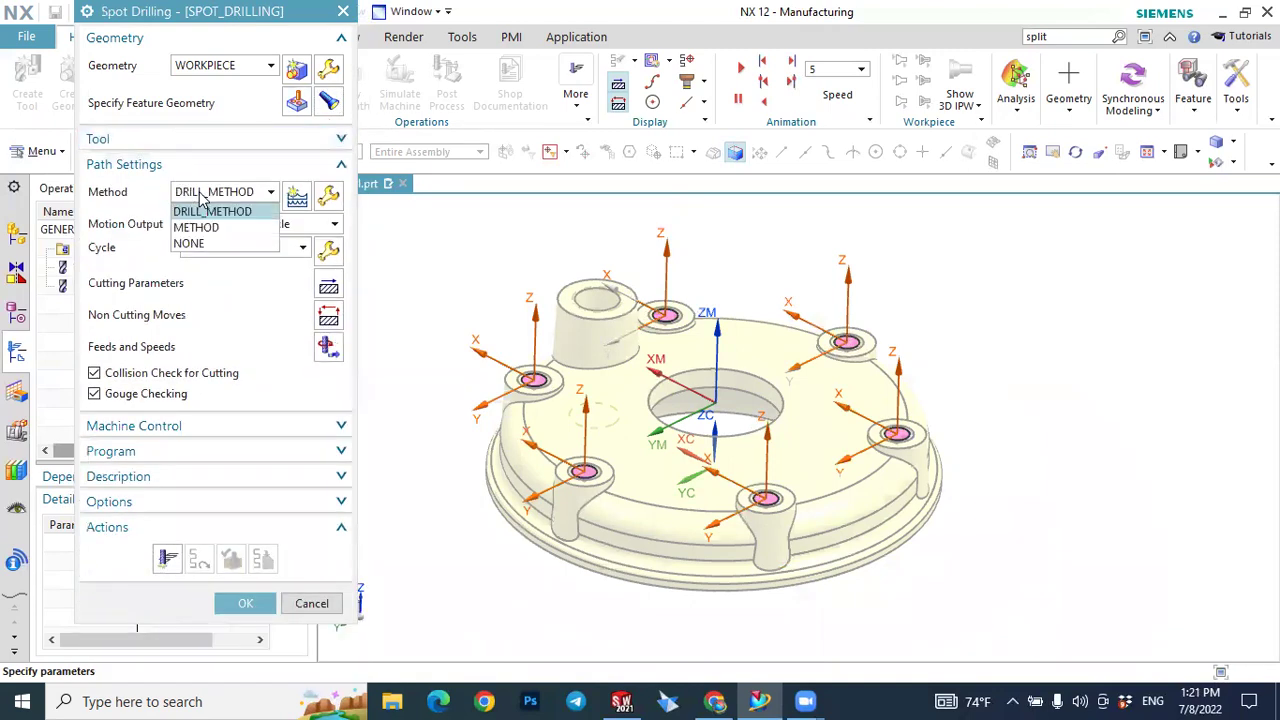
{"action": "left_click", "coordinate": [206, 211]}
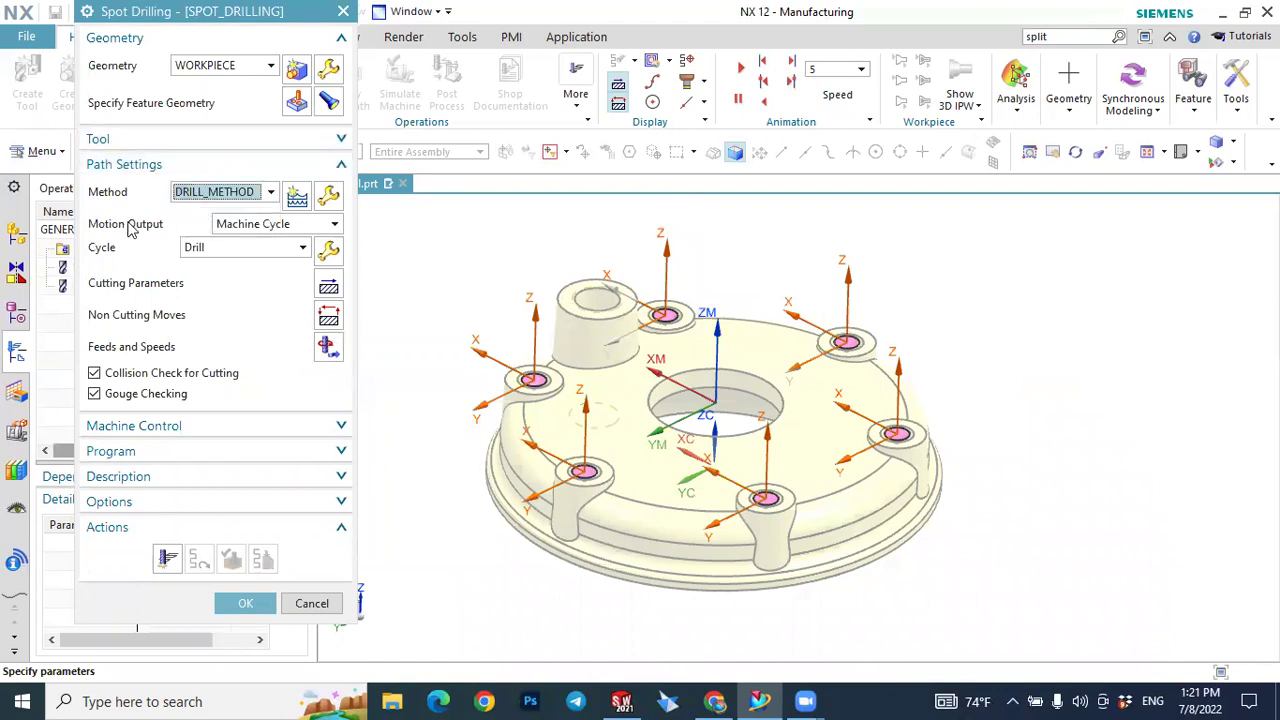
{"action": "left_click", "coordinate": [240, 228]}
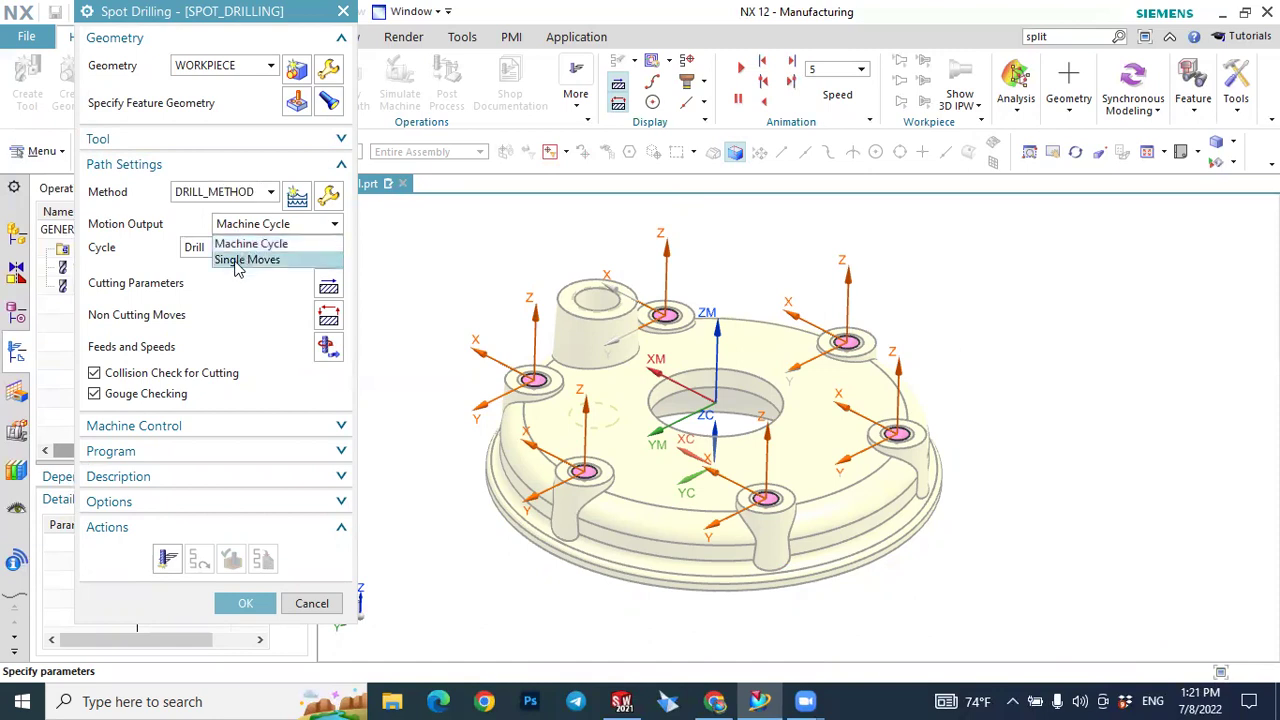
{"action": "left_click", "coordinate": [235, 244]}
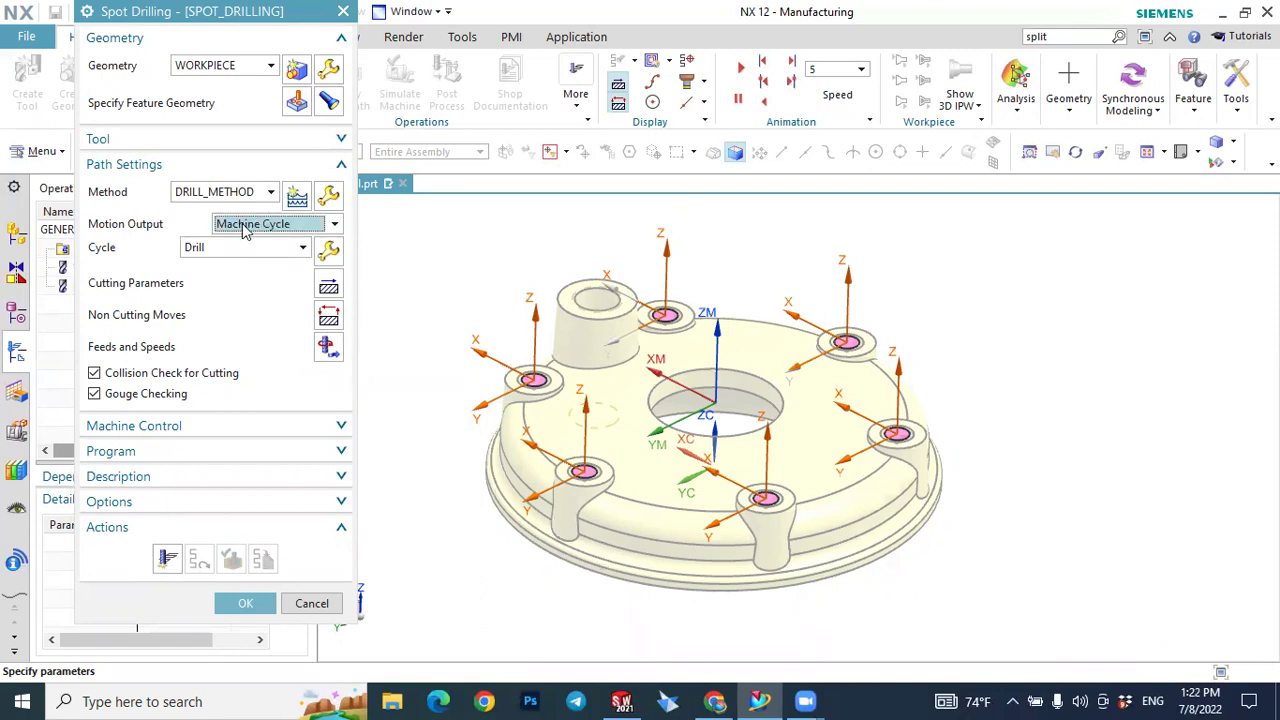
{"action": "left_click", "coordinate": [243, 226]}
{"action": "left_click", "coordinate": [243, 244]}
Try Single Moves as the motion output and return the setting to Machine Cycle.
{"action": "left_click", "coordinate": [247, 226]}
{"action": "left_click", "coordinate": [229, 262]}
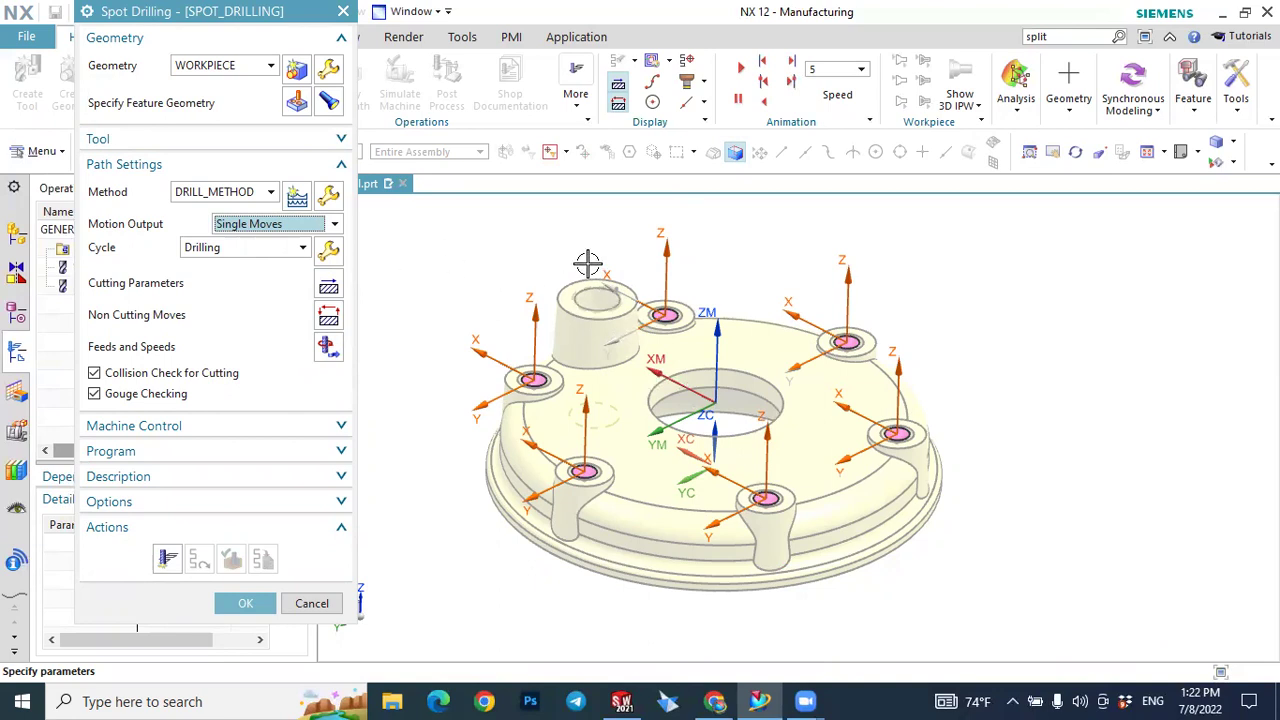
{"action": "left_click", "coordinate": [249, 226]}
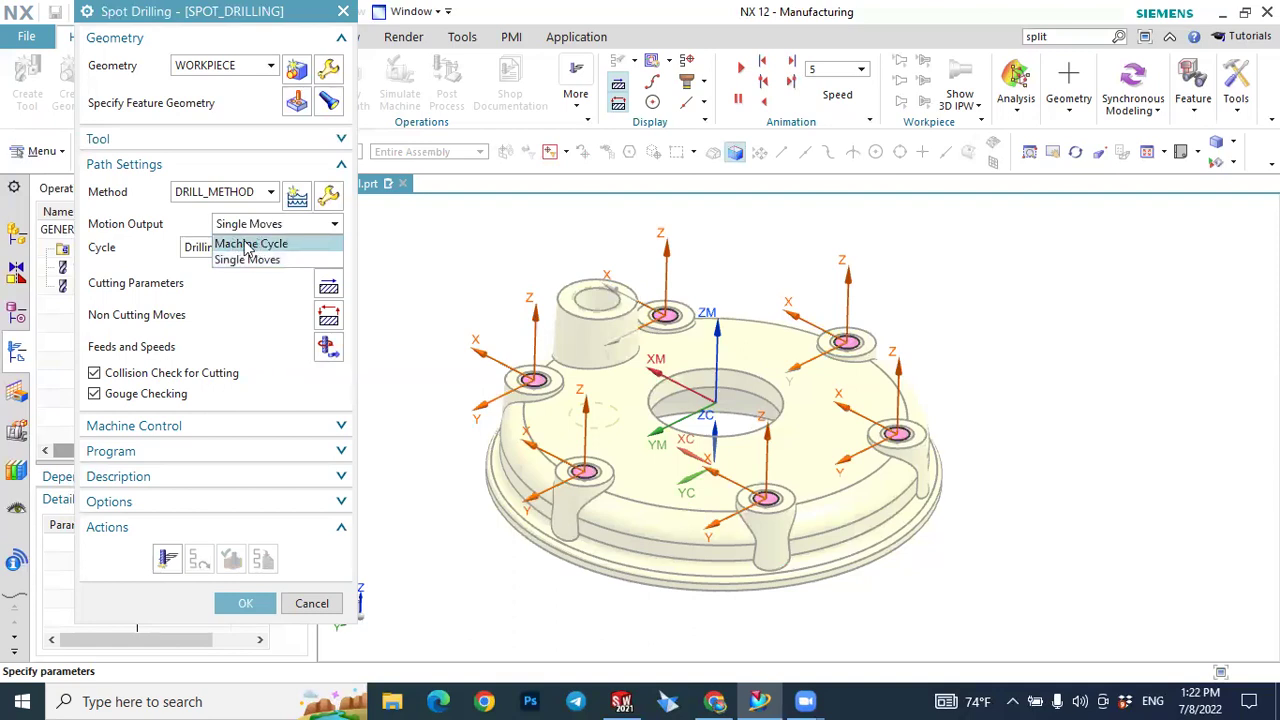
{"action": "left_click", "coordinate": [247, 245]}
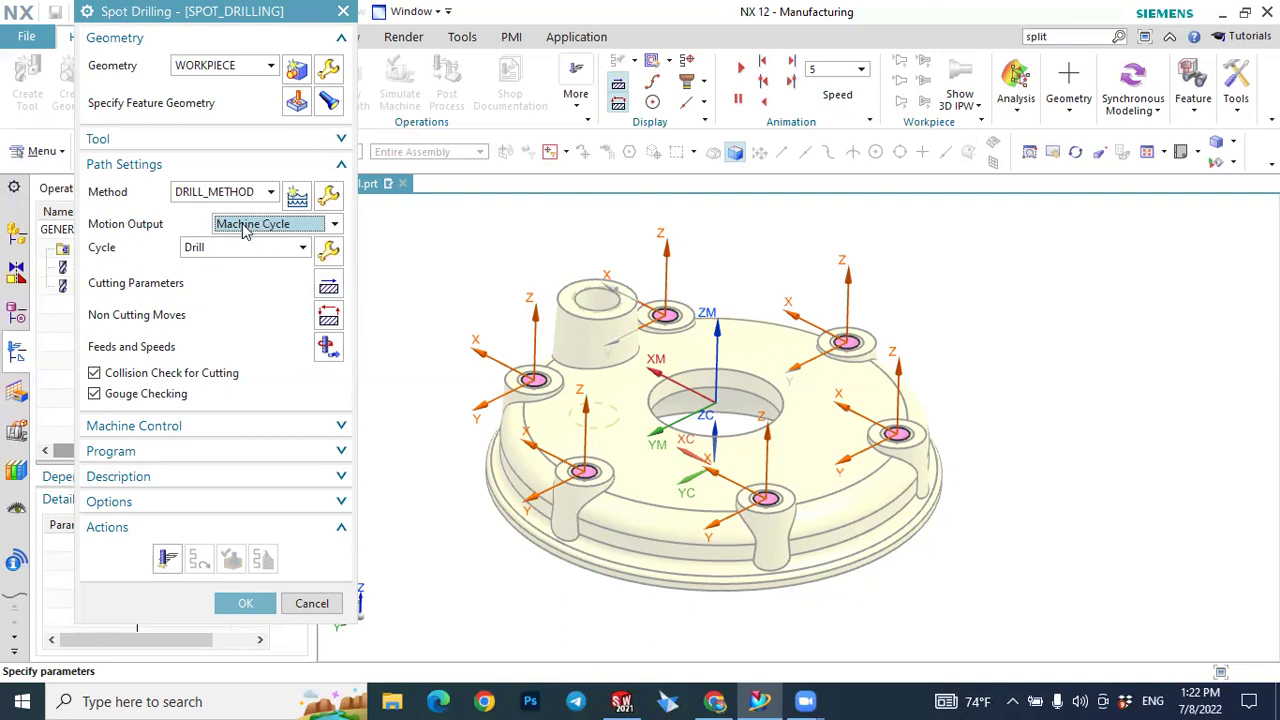
Choose the Drill cycle, generate the spot drilling tool path and inspect it from several angles.
{"action": "left_click", "coordinate": [233, 251]}
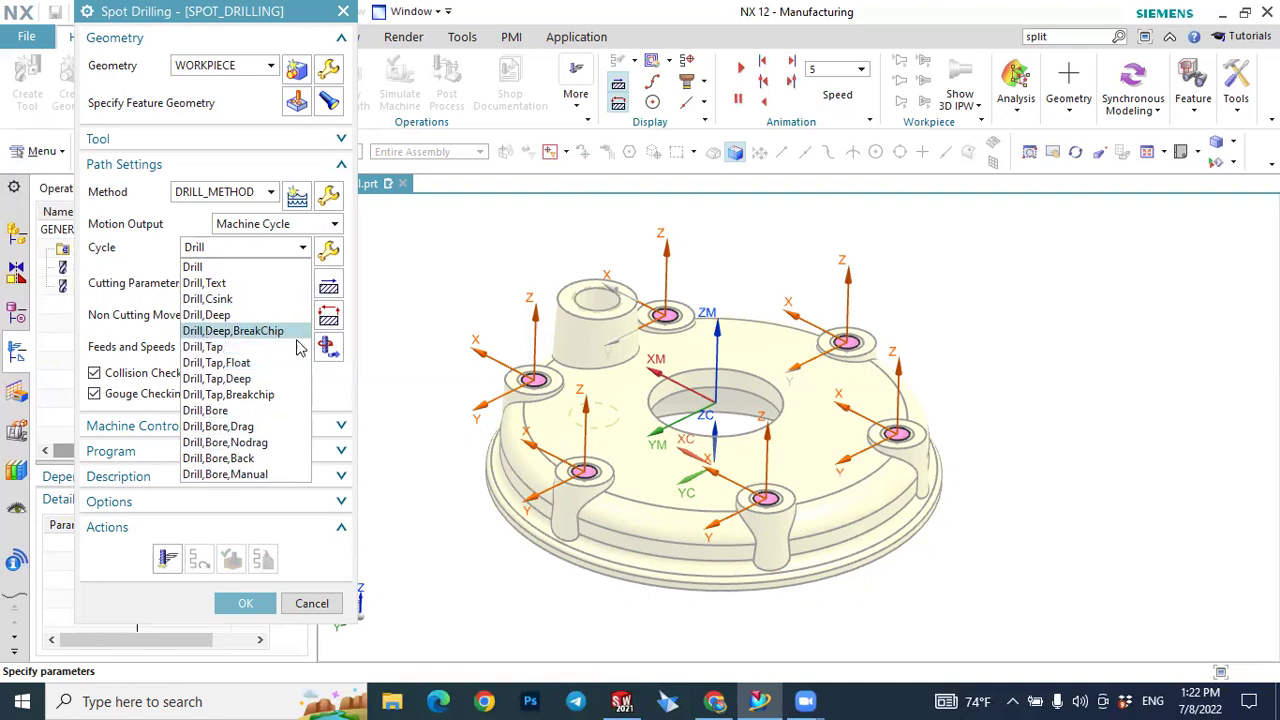
{"action": "left_click", "coordinate": [218, 269]}
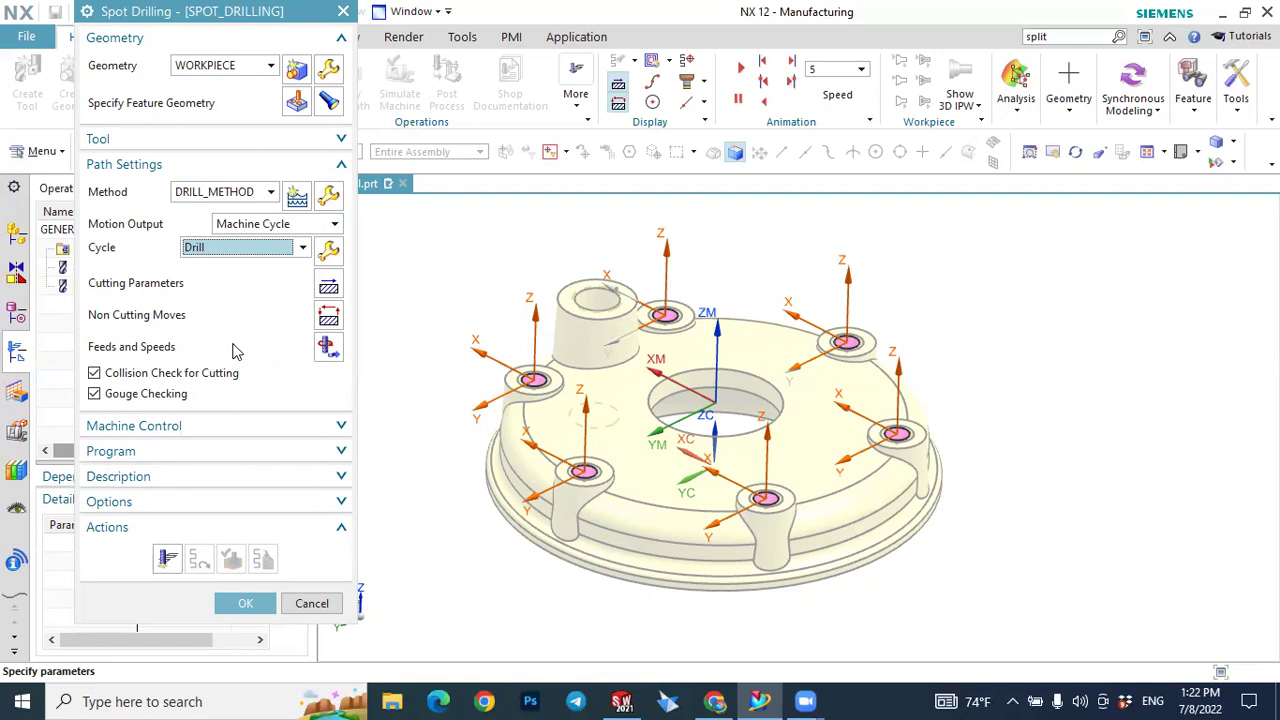
{"action": "left_click", "coordinate": [168, 561]}
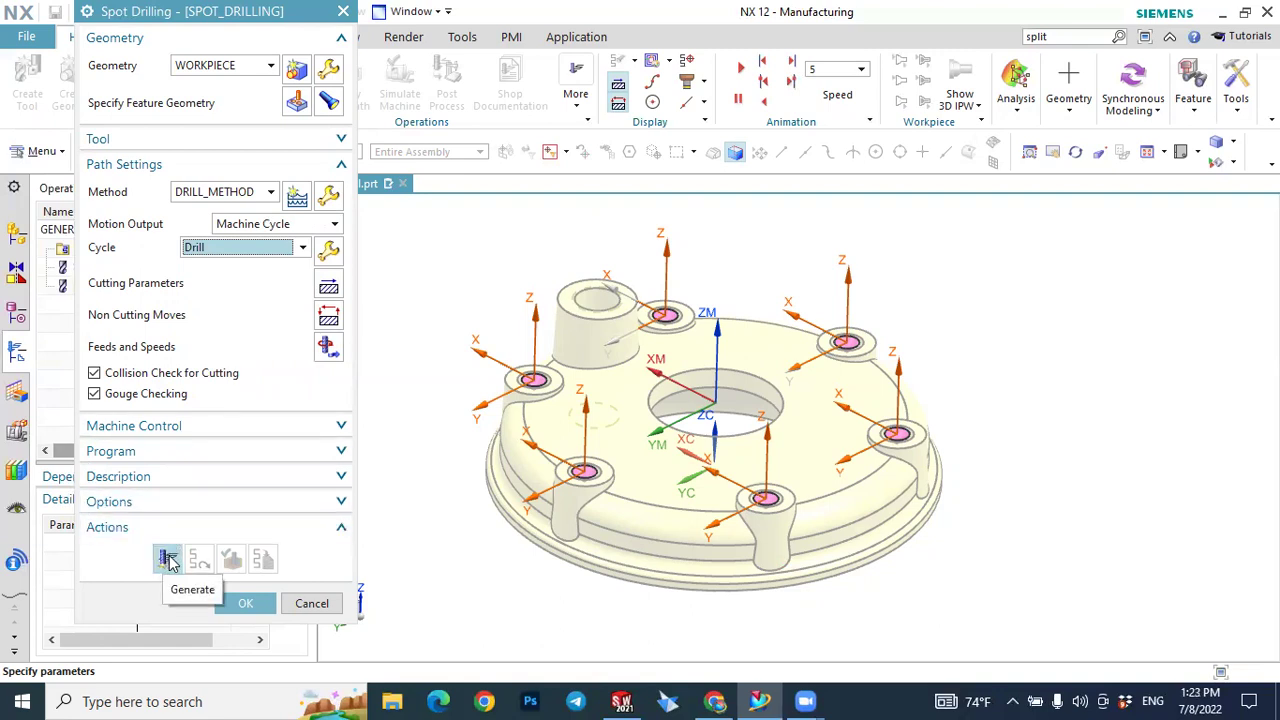
{"action": "left_click", "coordinate": [168, 561]}
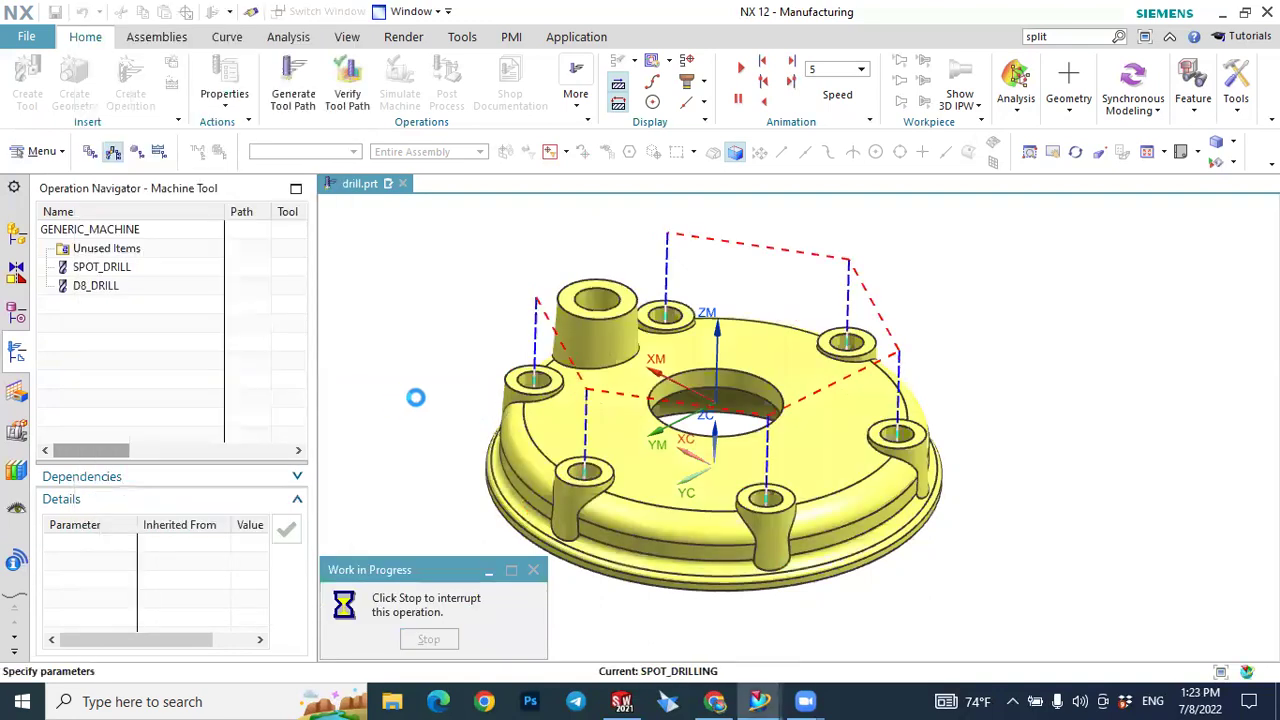
{"action": "mouse_move", "coordinate": [980, 311]}
{"action": "middle_mouse_down"}
{"action": "mouse_move", "coordinate": [1030, 314]}
{"action": "mouse_move", "coordinate": [985, 293]}
{"action": "mouse_move", "coordinate": [1003, 317]}
{"action": "mouse_move", "coordinate": [988, 306]}
{"action": "middle_mouse_up"}
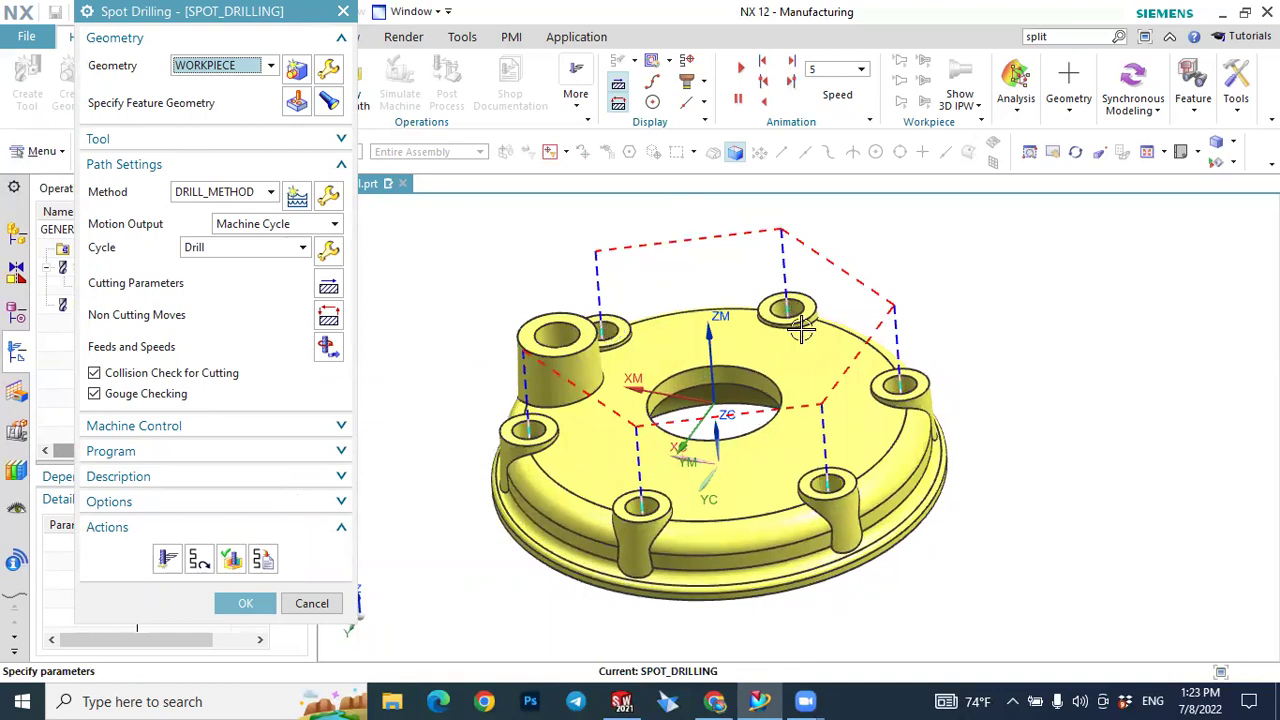
{"action": "mouse_move", "coordinate": [1066, 370]}
{"action": "middle_mouse_down"}
{"action": "mouse_move", "coordinate": [1023, 369]}
{"action": "mouse_move", "coordinate": [1042, 362]}
{"action": "middle_mouse_up"}
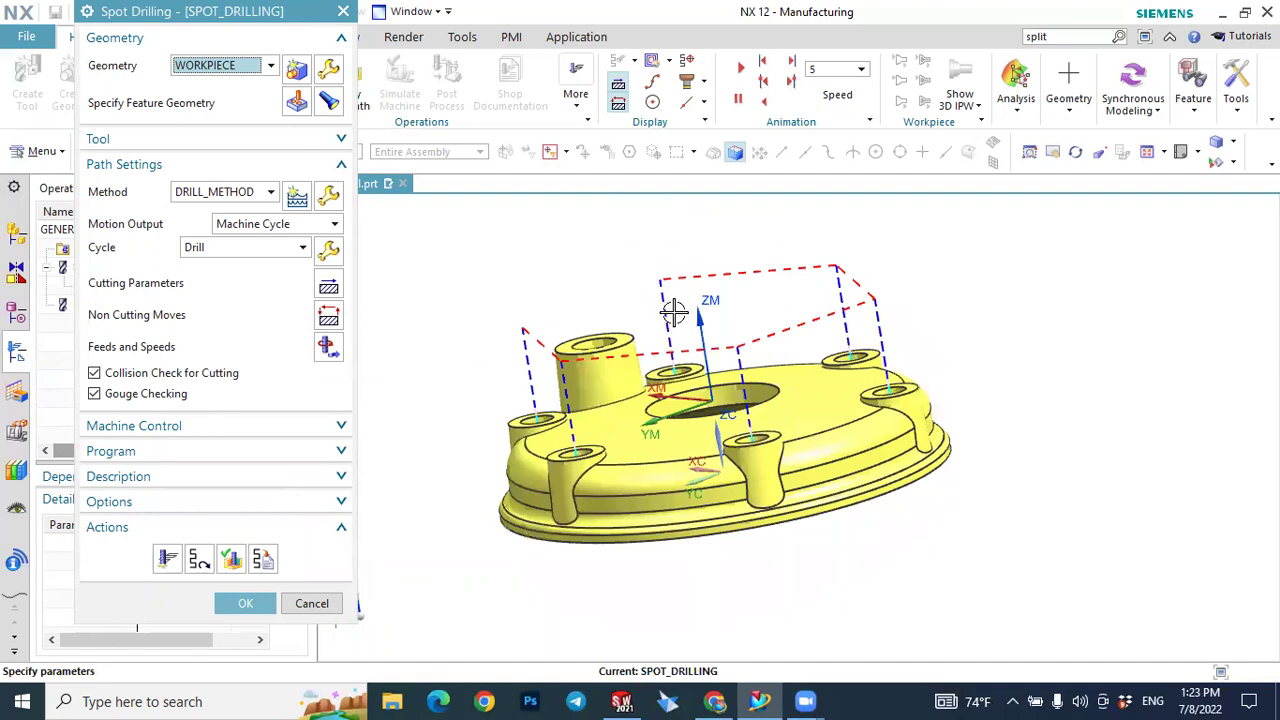
Examine up close how the spot drilling tool path enters the boss hole beside the tall boss.
{"action": "scroll", "coordinate": [681, 345], "scroll_direction": "up", "scroll_amount": 1}
{"action": "scroll", "coordinate": [681, 345], "scroll_direction": "up", "scroll_amount": 2}
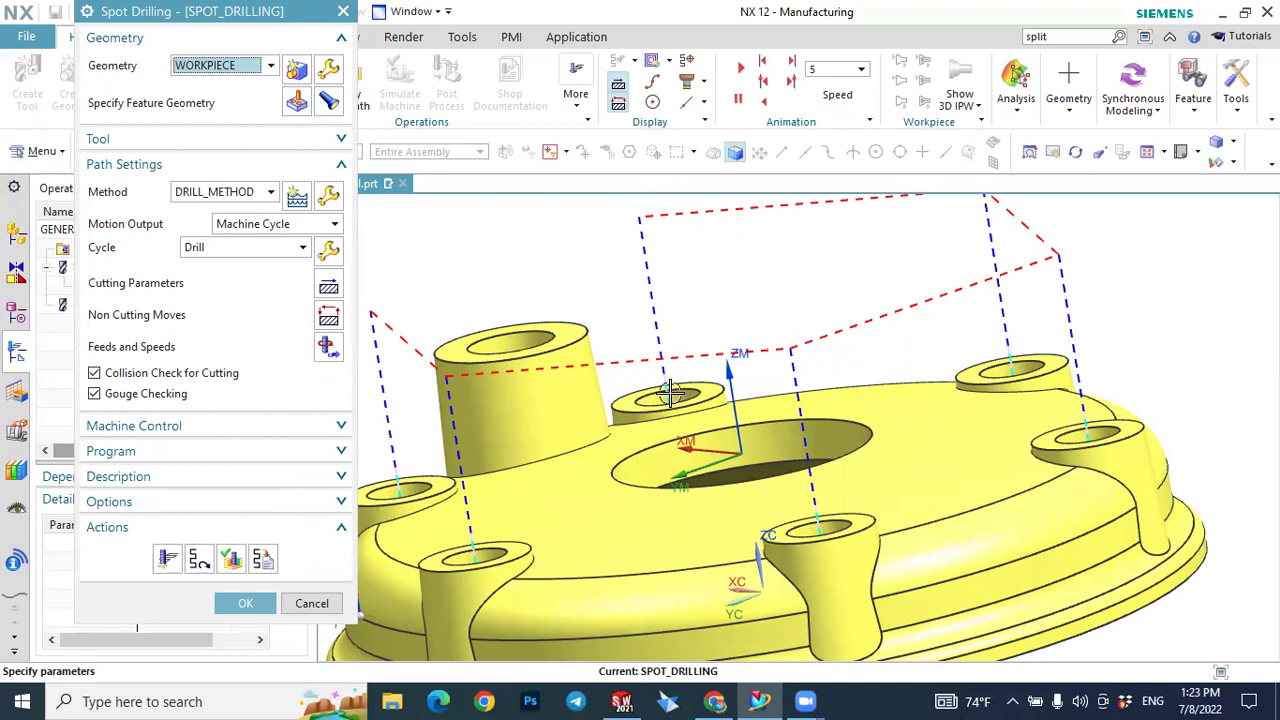
{"action": "scroll", "coordinate": [672, 396], "scroll_direction": "up", "scroll_amount": 2}
{"action": "scroll", "coordinate": [667, 397], "scroll_direction": "up", "scroll_amount": 2}
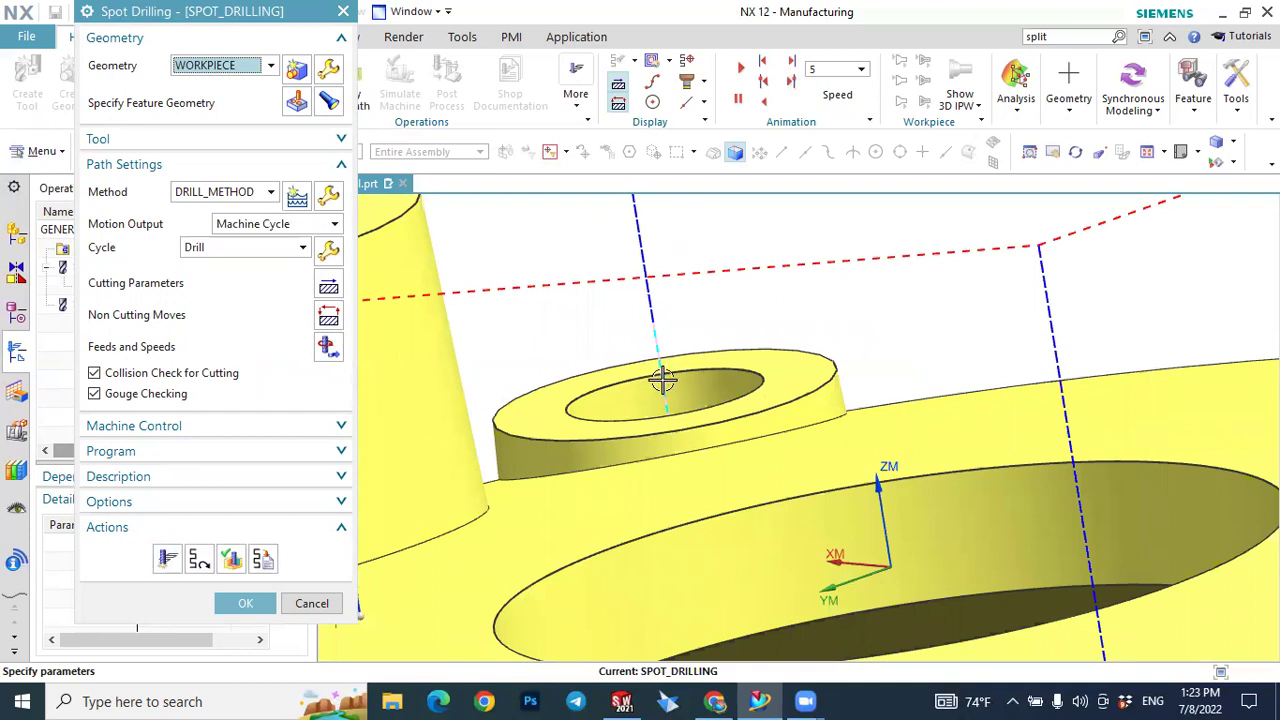
{"action": "scroll", "coordinate": [655, 397], "scroll_direction": "up", "scroll_amount": 3}
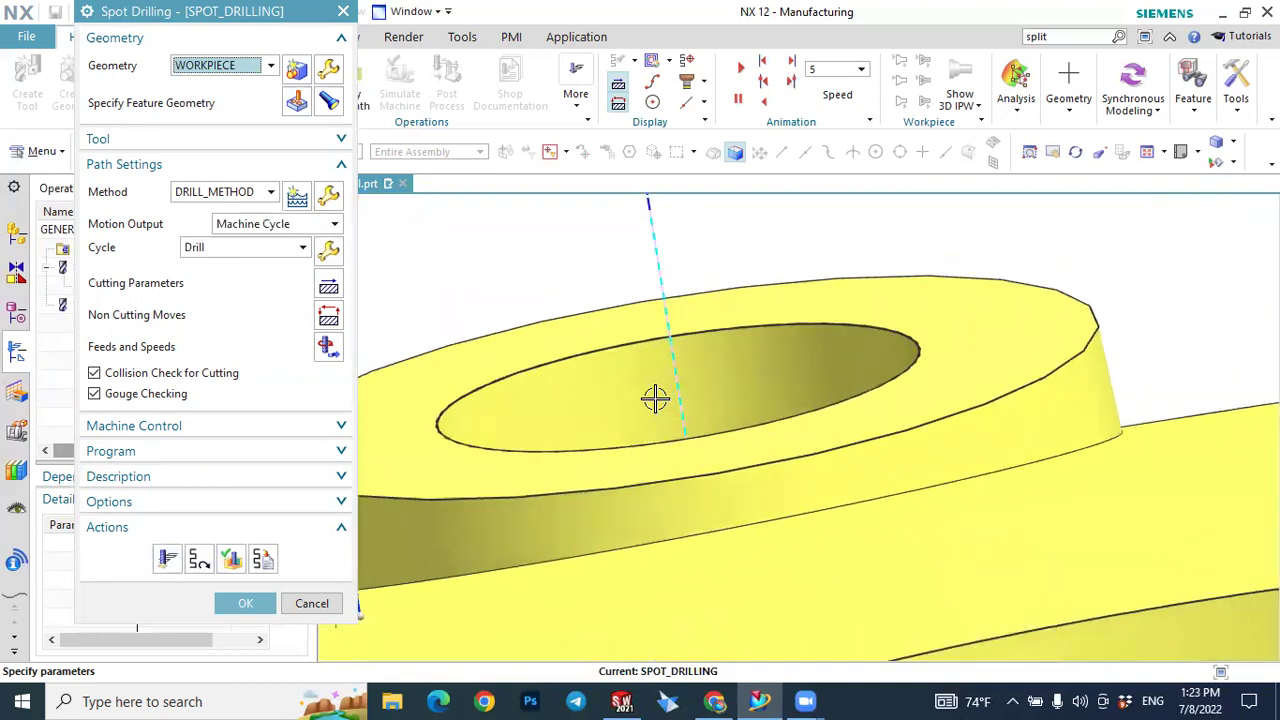
{"action": "scroll", "coordinate": [655, 397], "scroll_direction": "down", "scroll_amount": 5}
{"action": "middle_click_drag", "start_coordinate": [929, 268], "coordinate": [955, 275]}
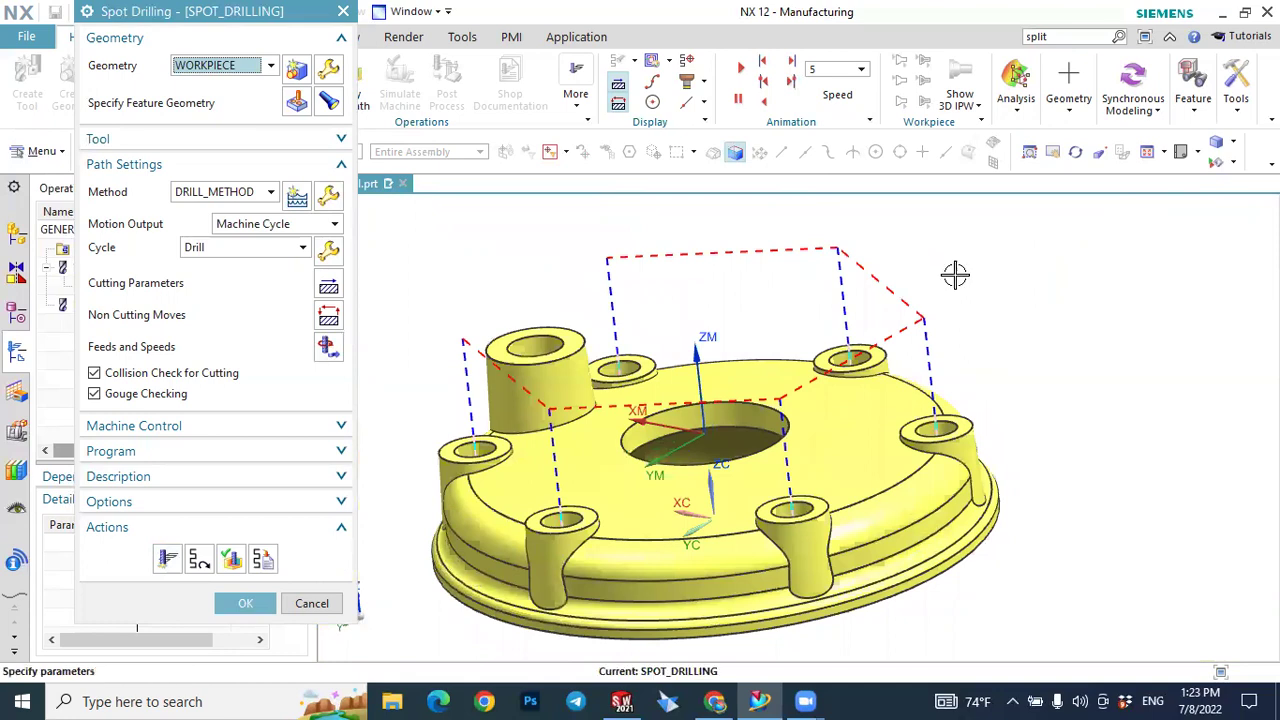
Verify the spot drilling tool path with a 3D Dynamic simulation at animation speed 4, and close the visualization.
{"action": "left_click", "coordinate": [233, 560]}
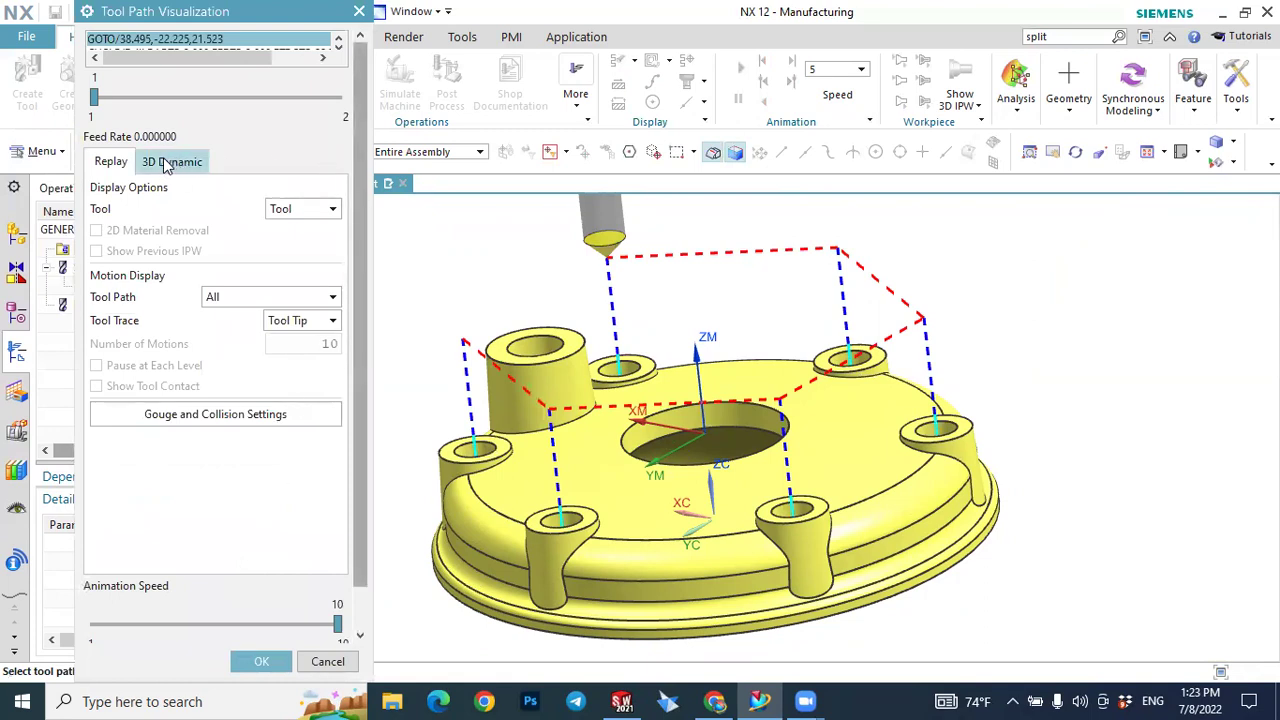
{"action": "left_click", "coordinate": [168, 162]}
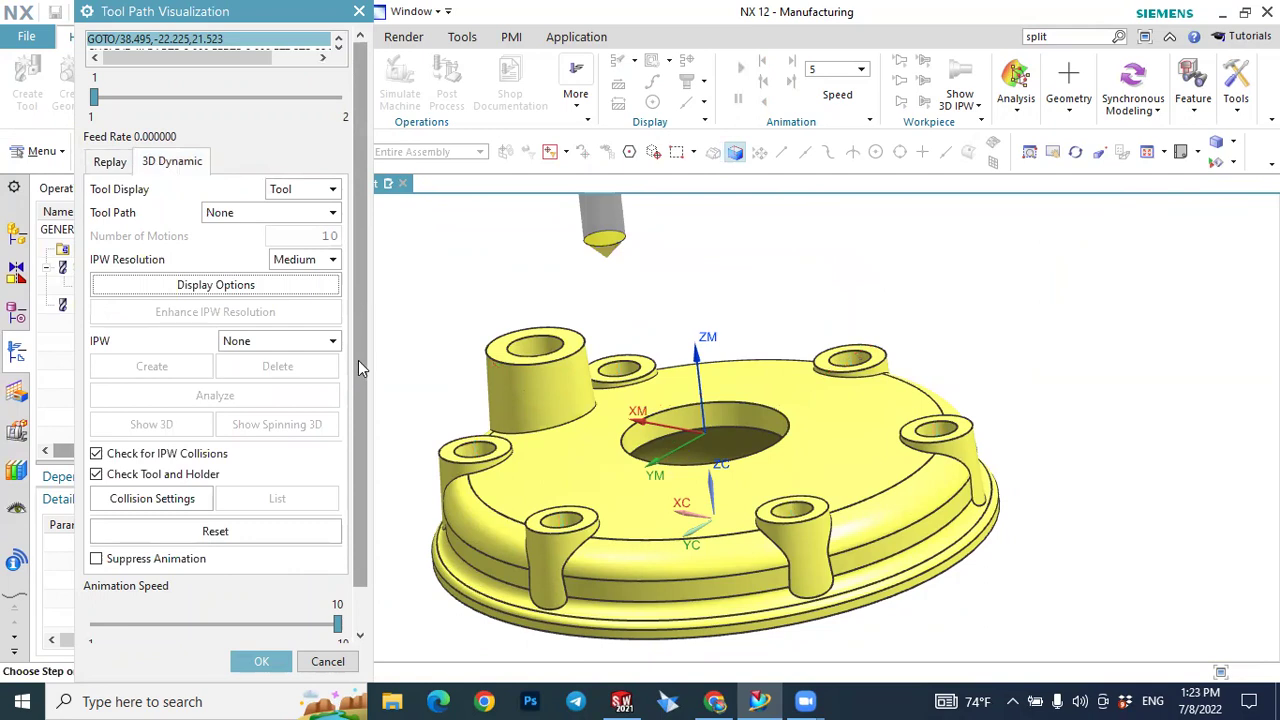
{"action": "scroll", "coordinate": [360, 368], "scroll_direction": "down", "scroll_amount": 1}
{"action": "left_click_drag", "start_coordinate": [336, 580], "coordinate": [172, 588]}
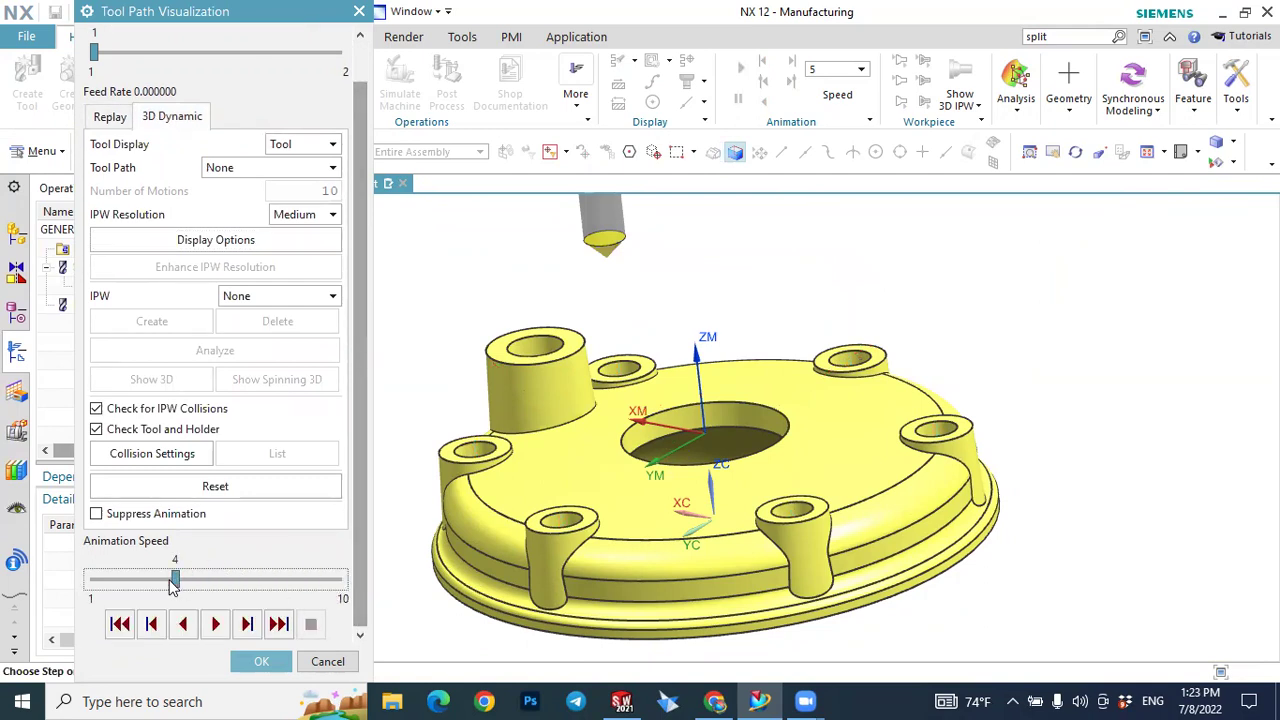
{"action": "left_click", "coordinate": [217, 624]}
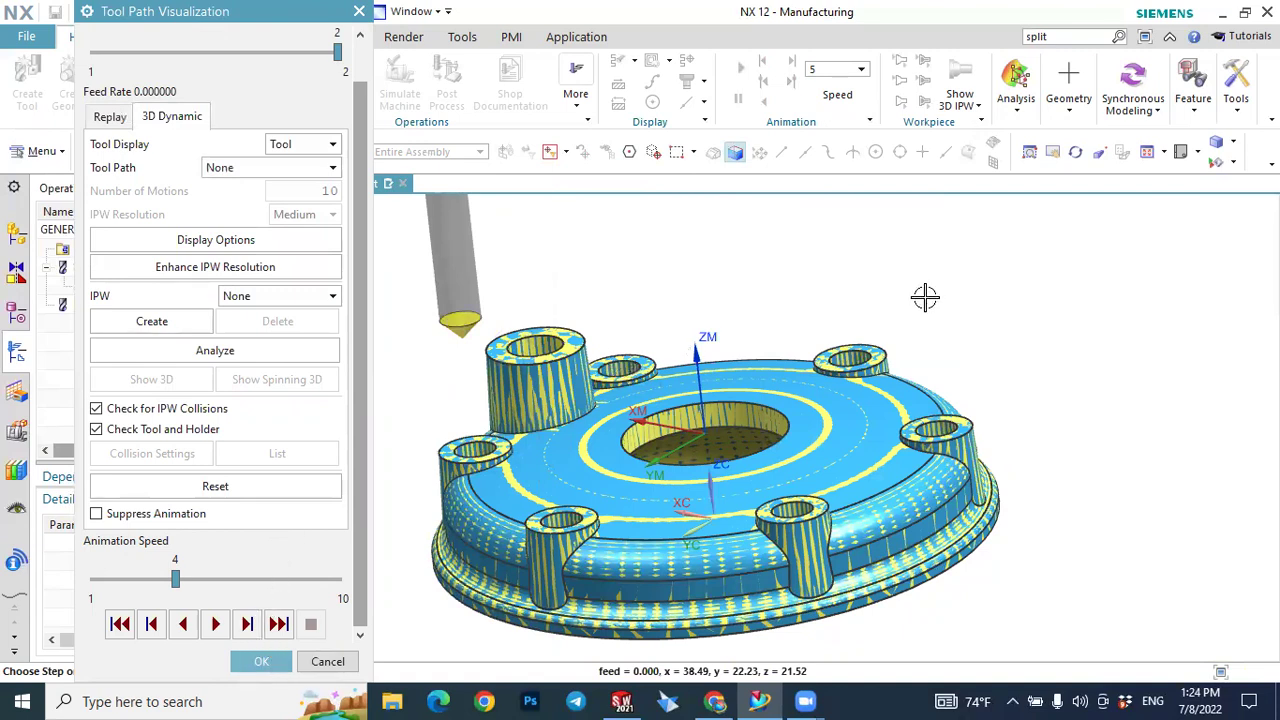
{"action": "left_click", "coordinate": [262, 660]}
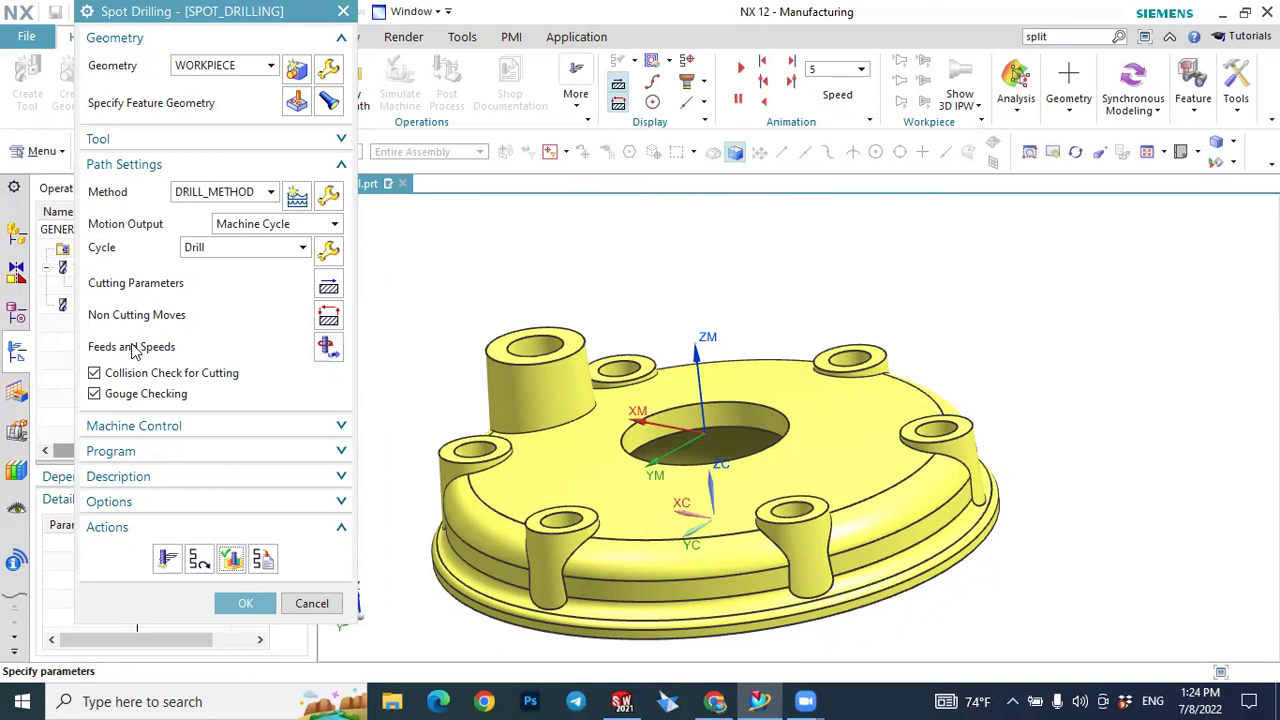
Set the spindle speed to 1000 rpm, calculate the matching cutting data and accept the spot drilling operation.
{"action": "left_click", "coordinate": [326, 349]}
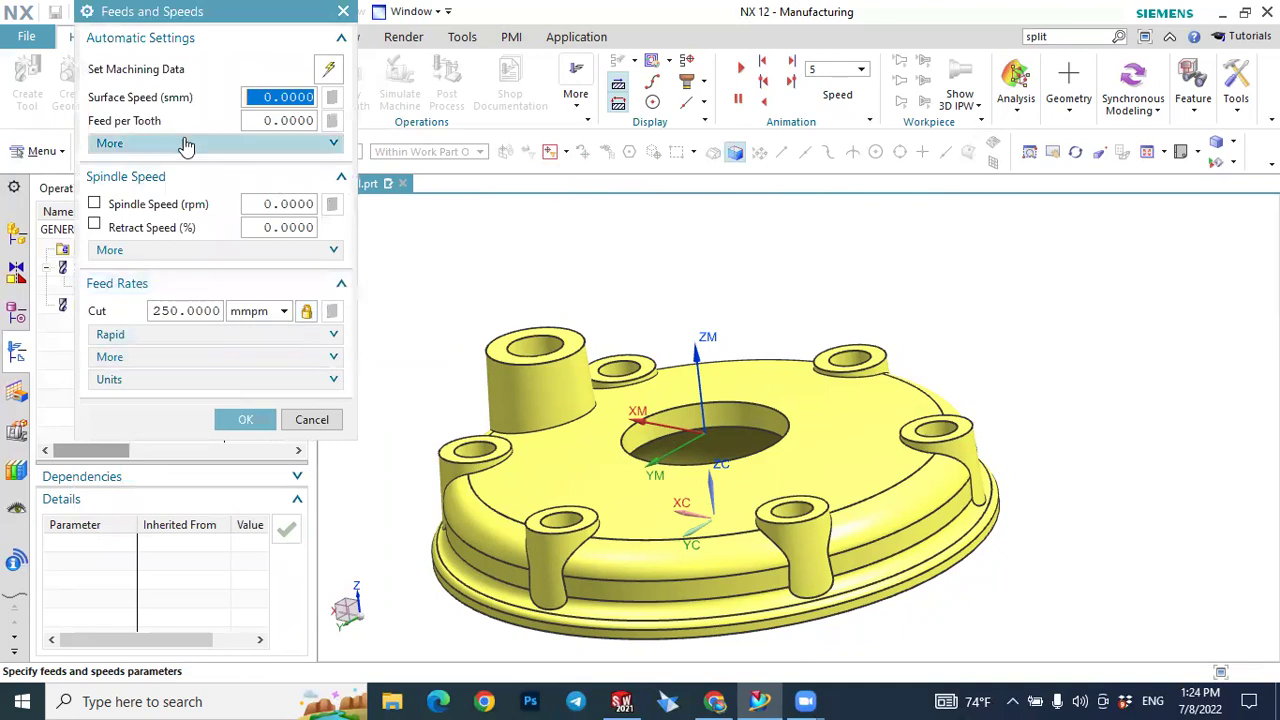
{"action": "left_click", "coordinate": [298, 205]}
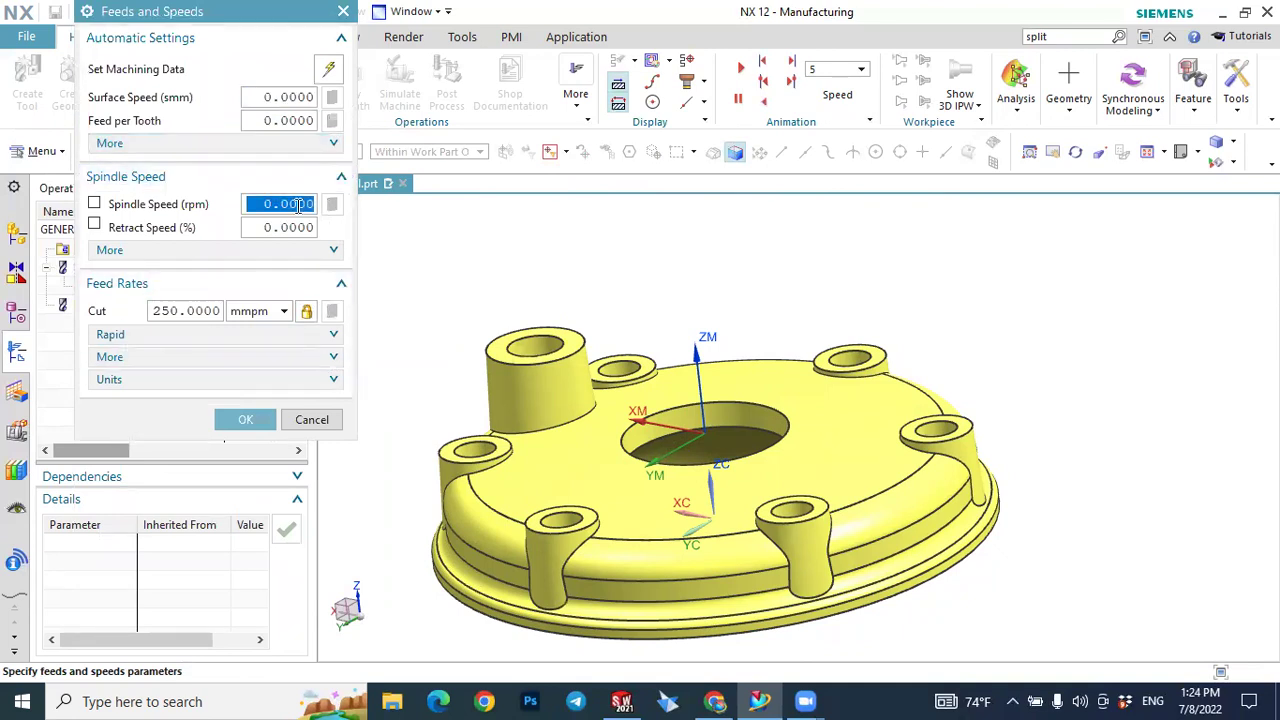
{"action": "type", "text": "1"}
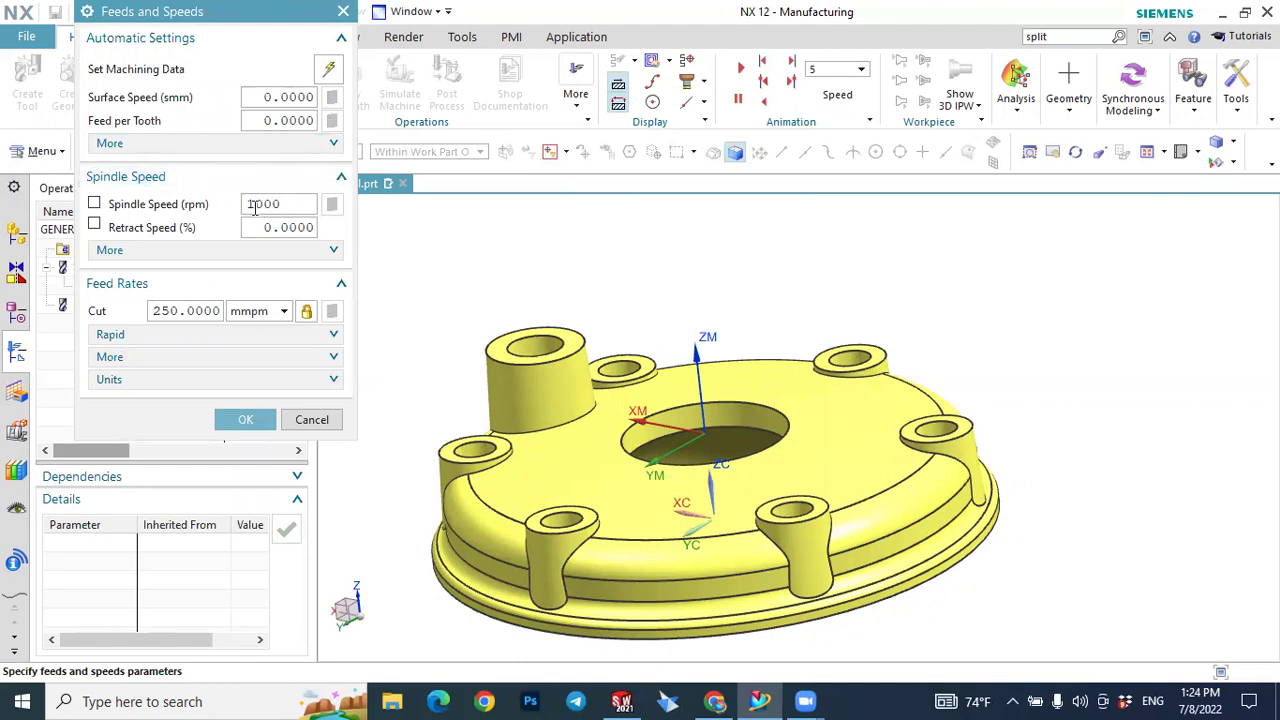
{"action": "left_click", "coordinate": [278, 227]}
{"action": "left_click", "coordinate": [328, 206]}
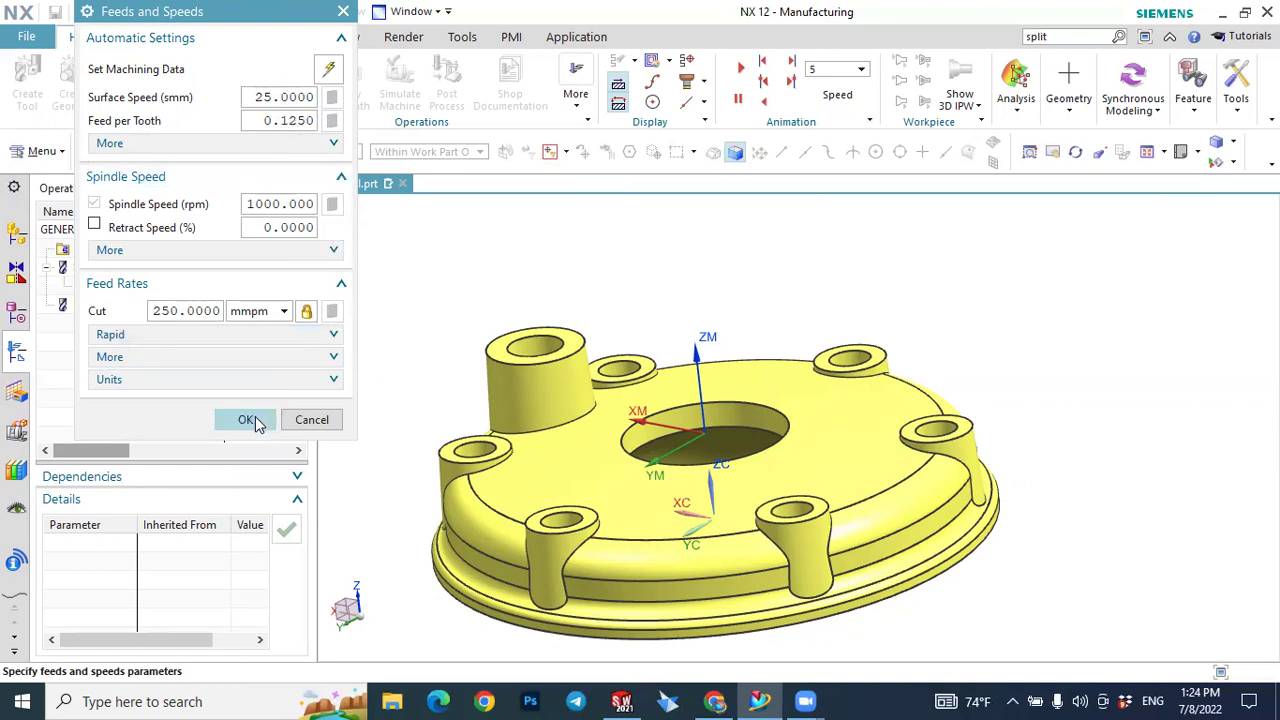
{"action": "left_click", "coordinate": [249, 420]}
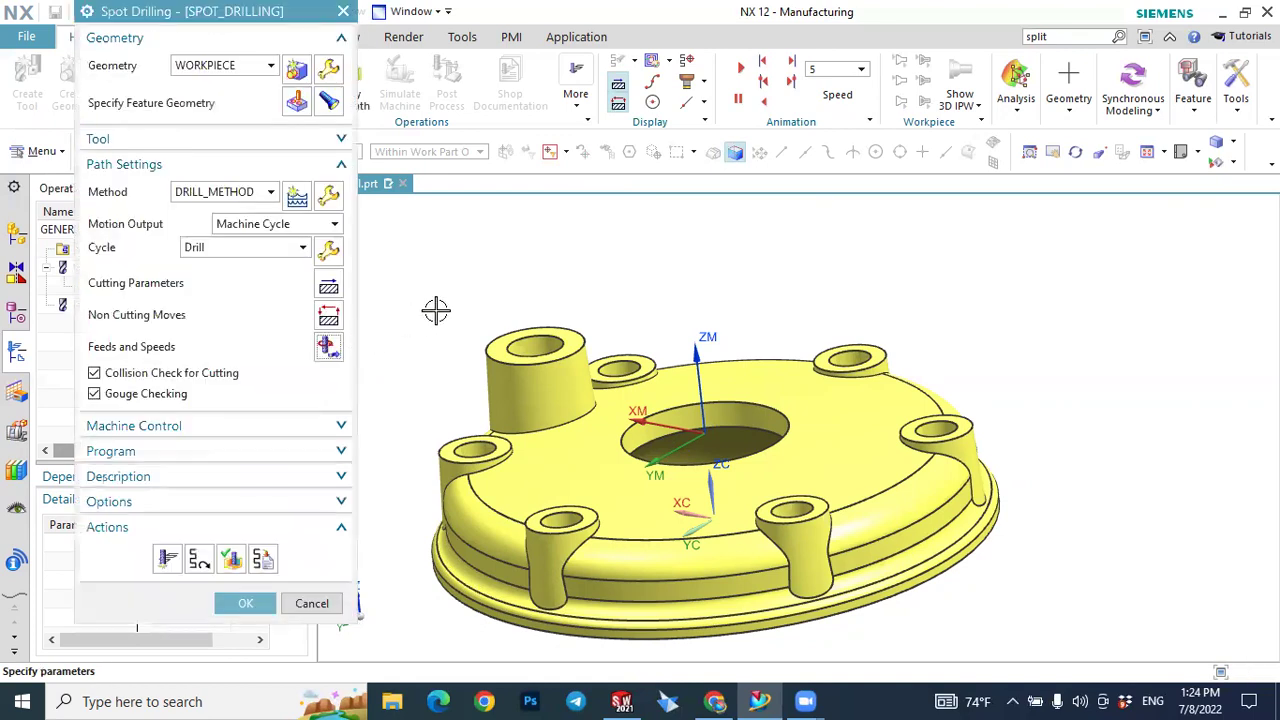
{"action": "left_click", "coordinate": [255, 601]}
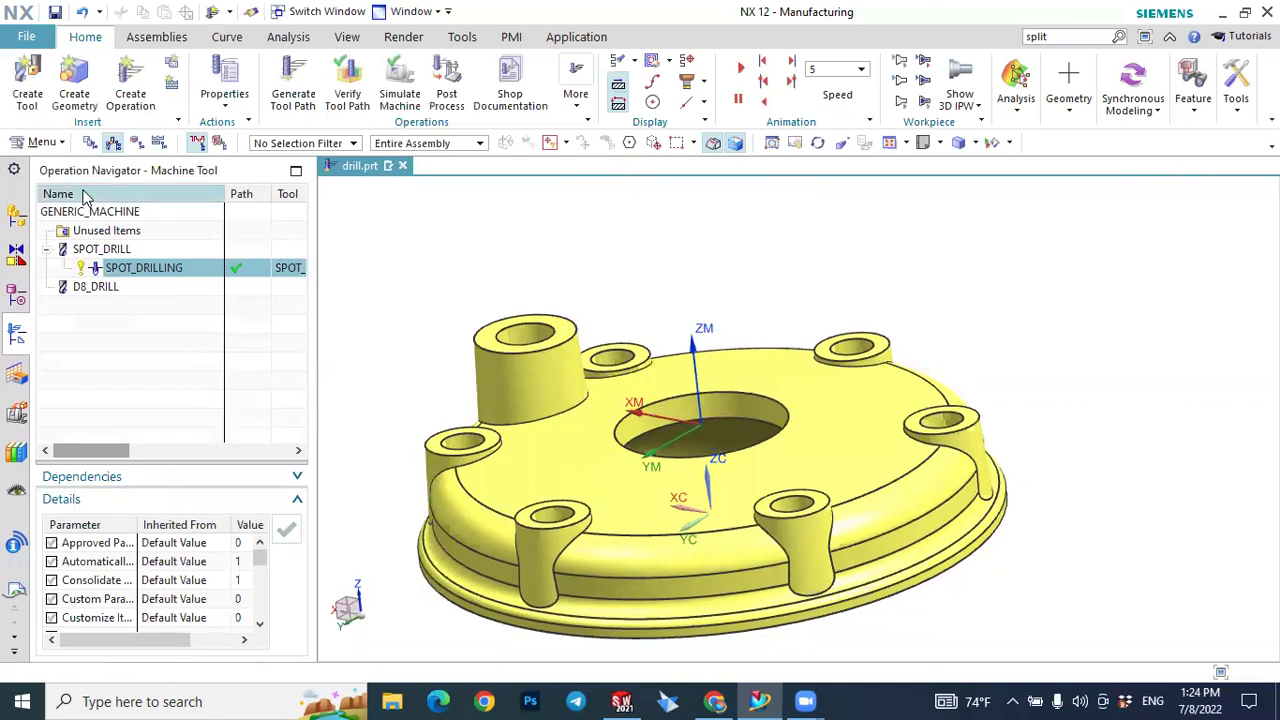
Switch the Operation Navigator to program order and review the SPOT_DRILLING tool path on the part.
{"action": "left_click", "coordinate": [91, 143]}
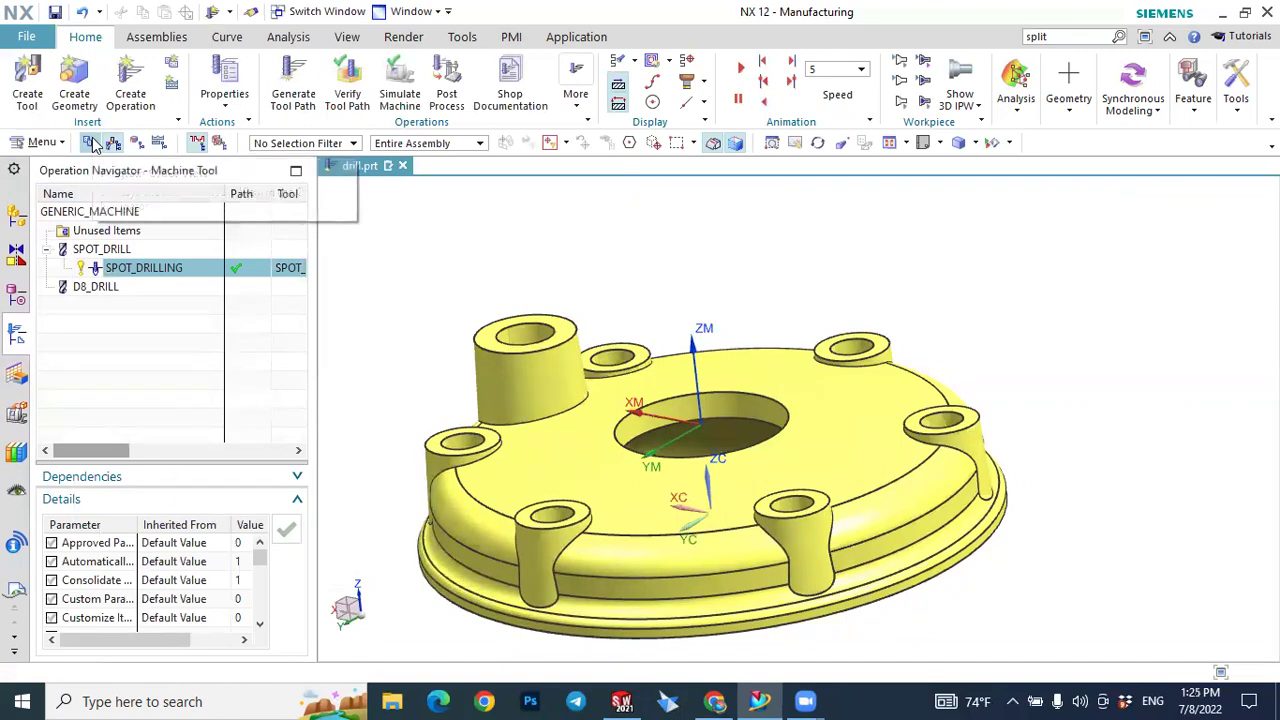
{"action": "left_click", "coordinate": [48, 250]}
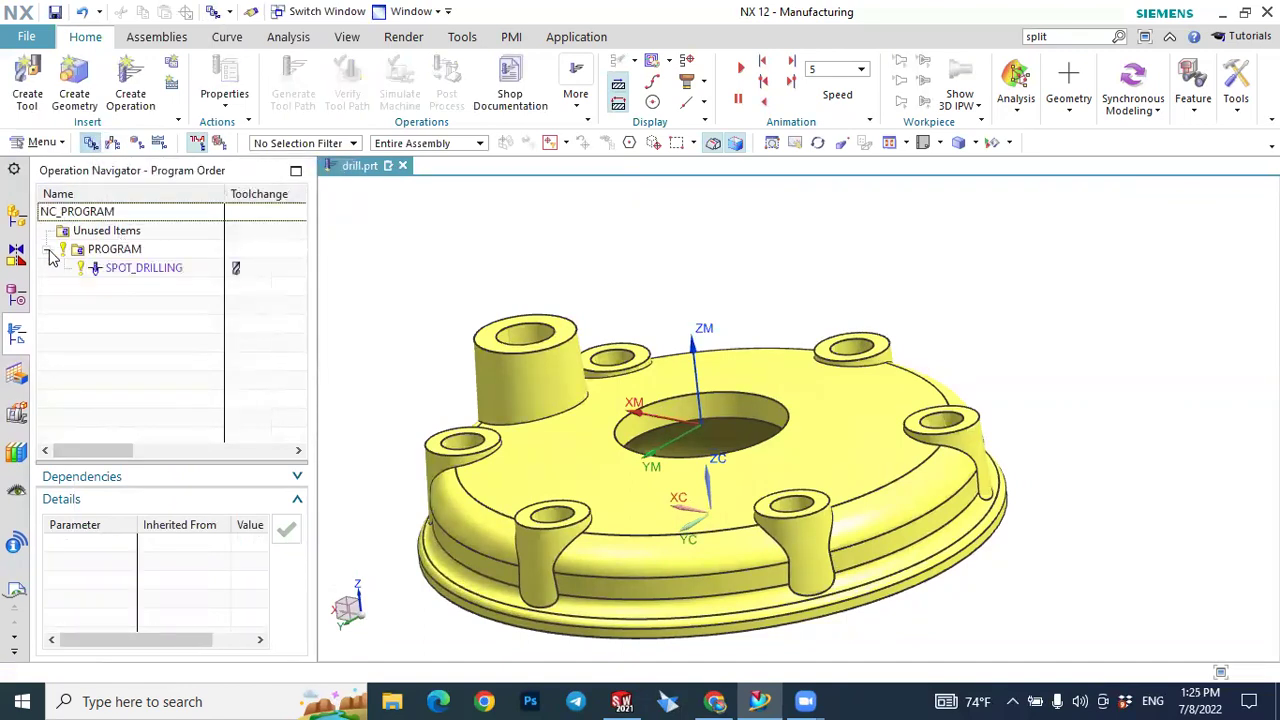
{"action": "left_click", "coordinate": [127, 274]}
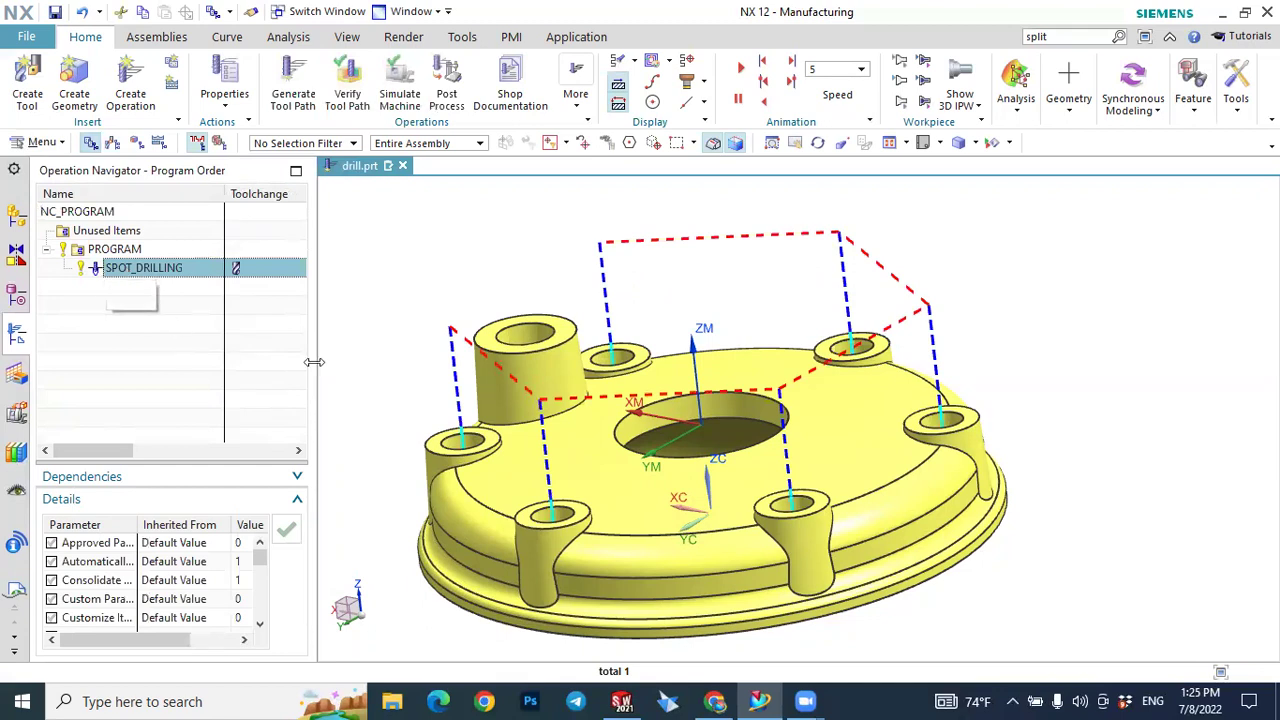
{"action": "scroll", "coordinate": [470, 345], "scroll_direction": "up", "scroll_amount": 3}
{"action": "scroll", "coordinate": [454, 272], "scroll_direction": "down", "scroll_amount": 3}
{"action": "middle_click_drag", "start_coordinate": [454, 272], "coordinate": [420, 290]}
{"action": "left_click", "coordinate": [137, 316]}
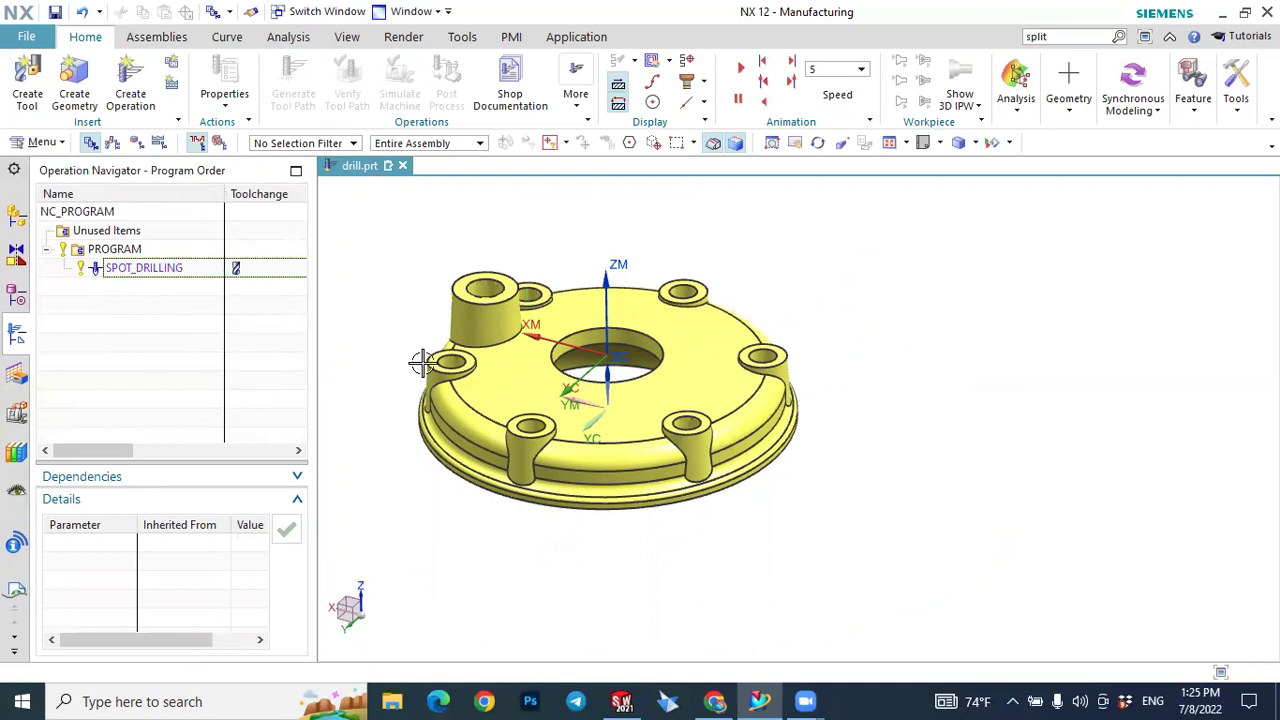
{"action": "scroll", "coordinate": [423, 363], "scroll_direction": "up", "scroll_amount": 2}
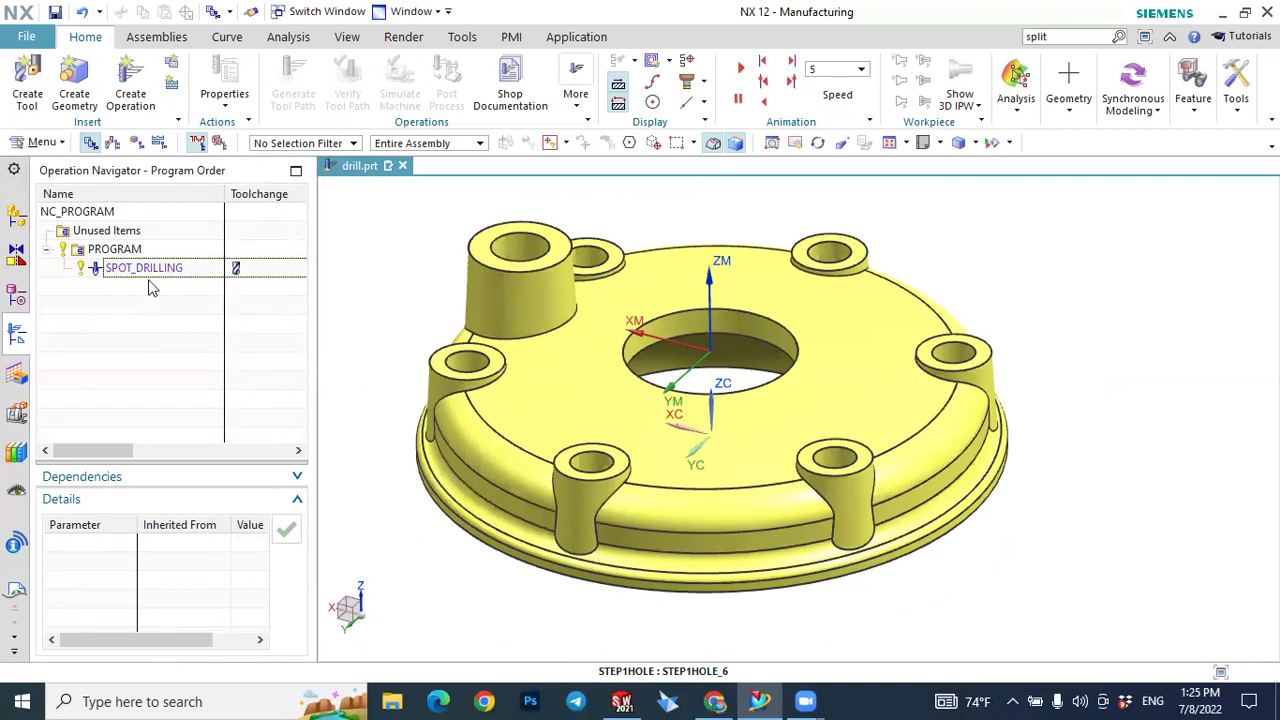
Start a new hole_making operation of the Drilling subtype under PROGRAM.
{"action": "left_click", "coordinate": [126, 70]}
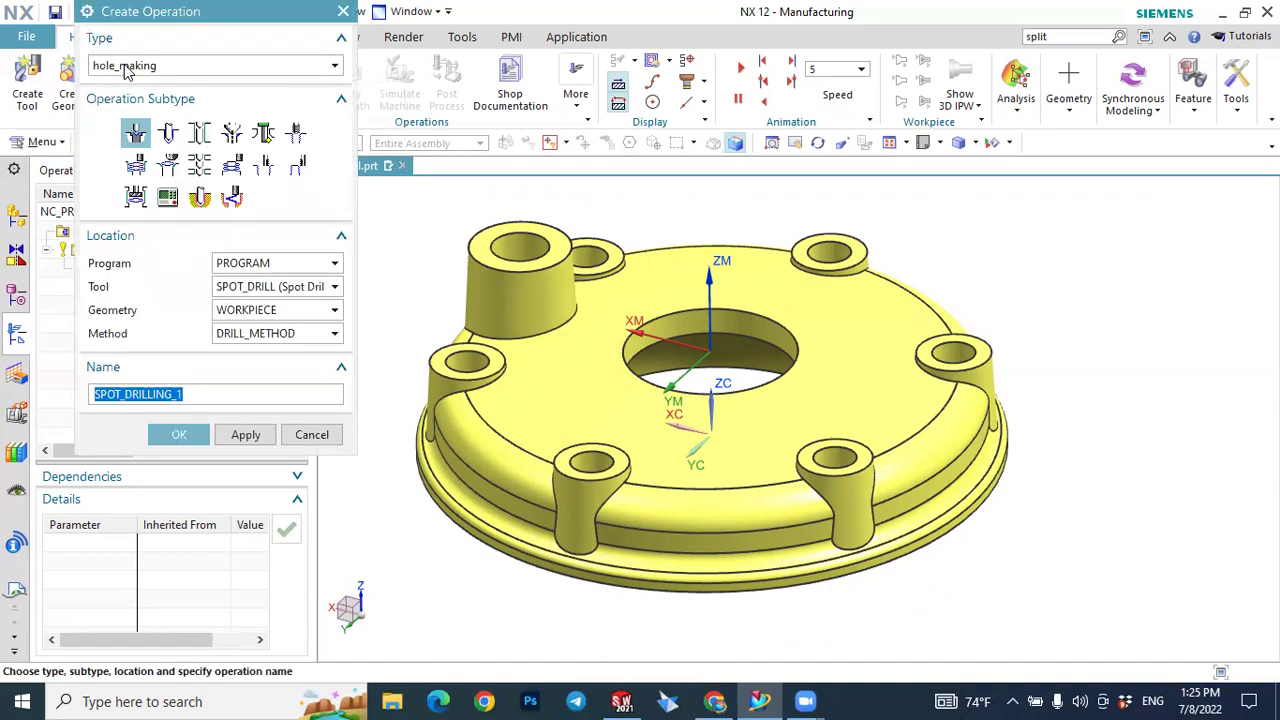
{"action": "left_click", "coordinate": [168, 133]}
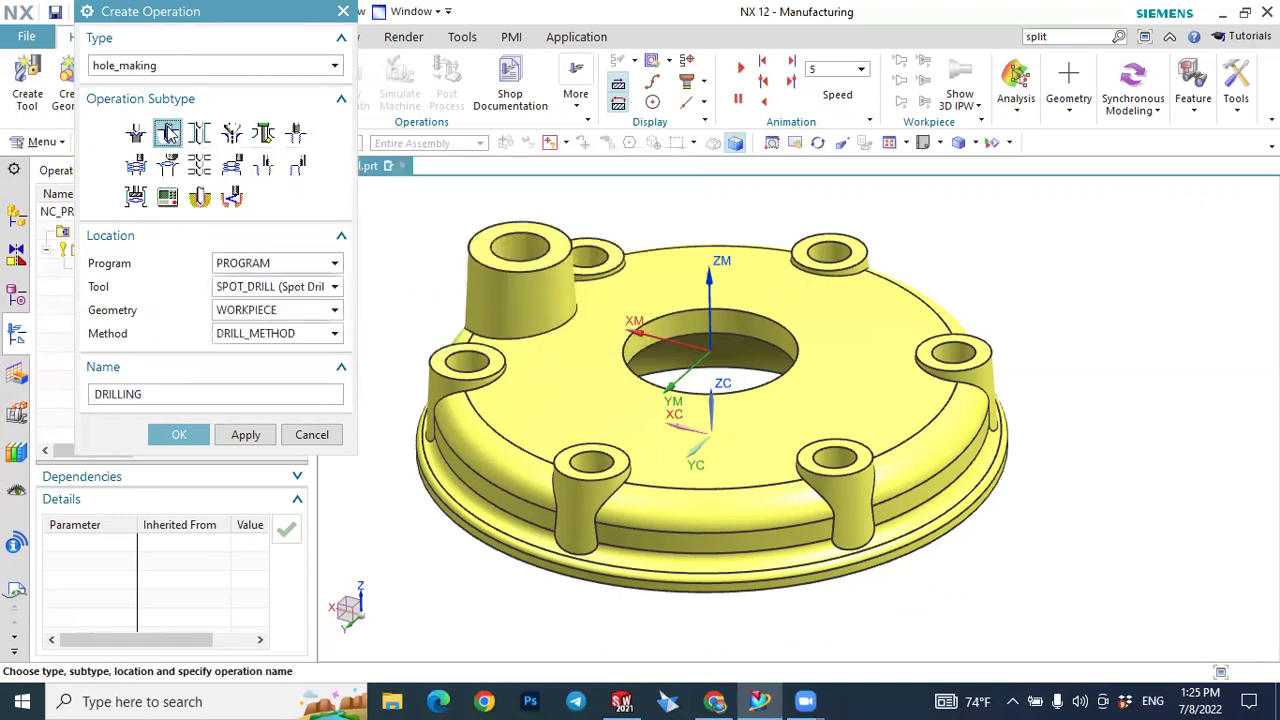
{"action": "left_click", "coordinate": [166, 65]}
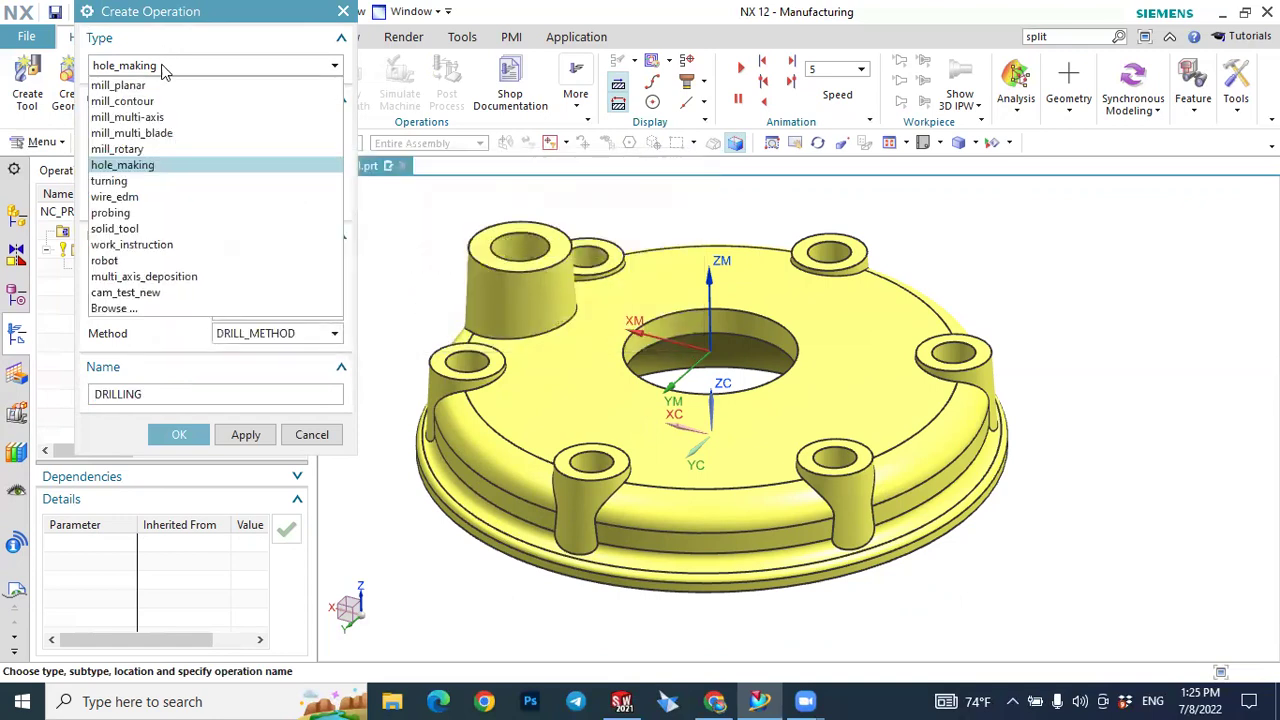
{"action": "left_click", "coordinate": [124, 166]}
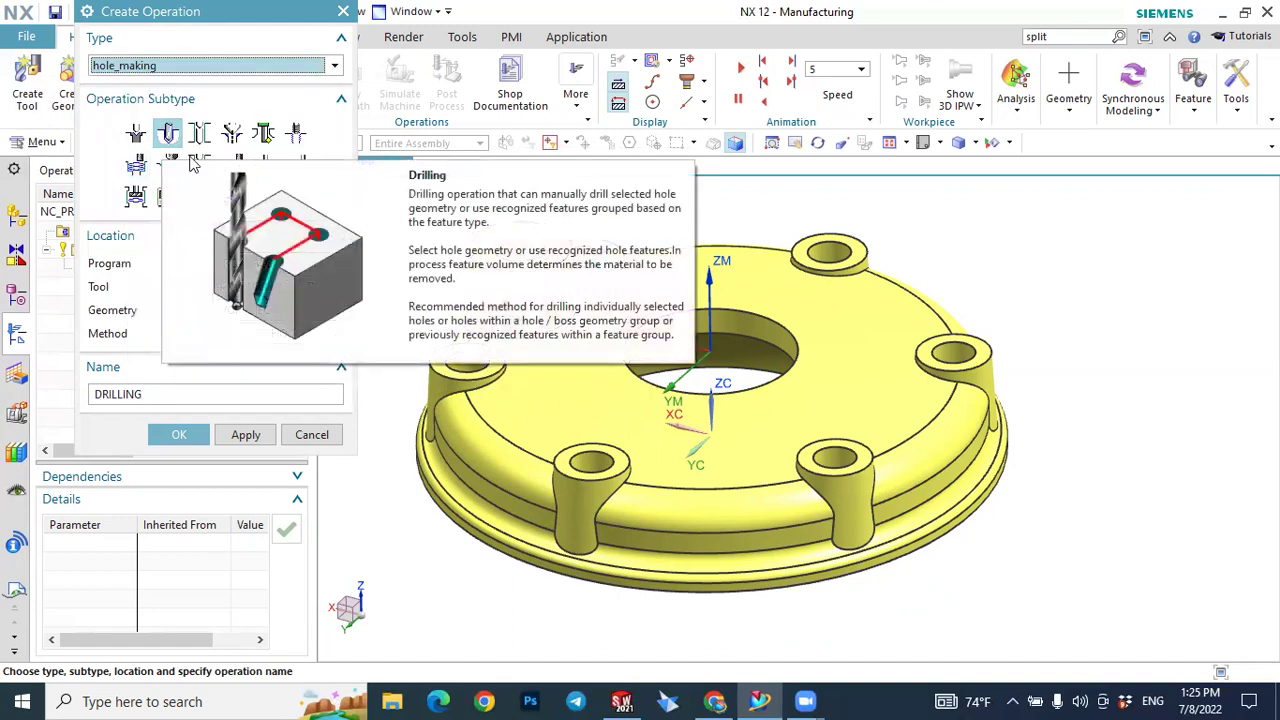
{"action": "left_click", "coordinate": [240, 264]}
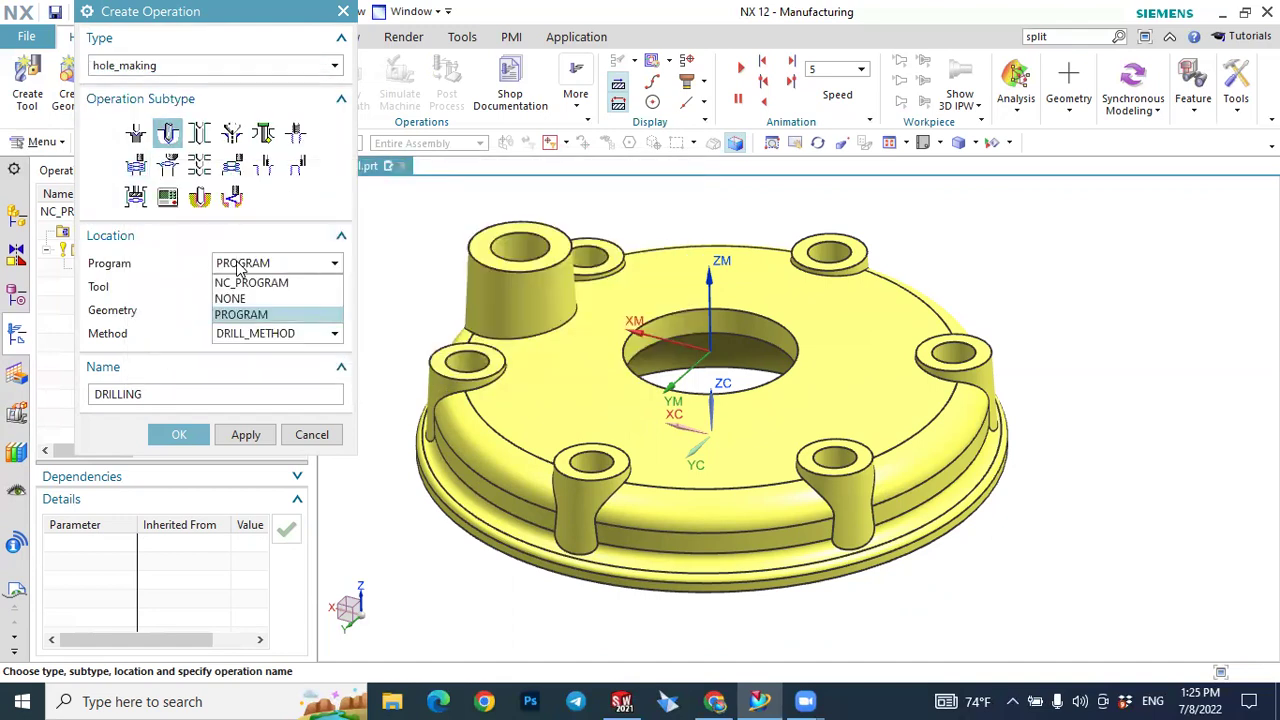
{"action": "left_click", "coordinate": [240, 266]}
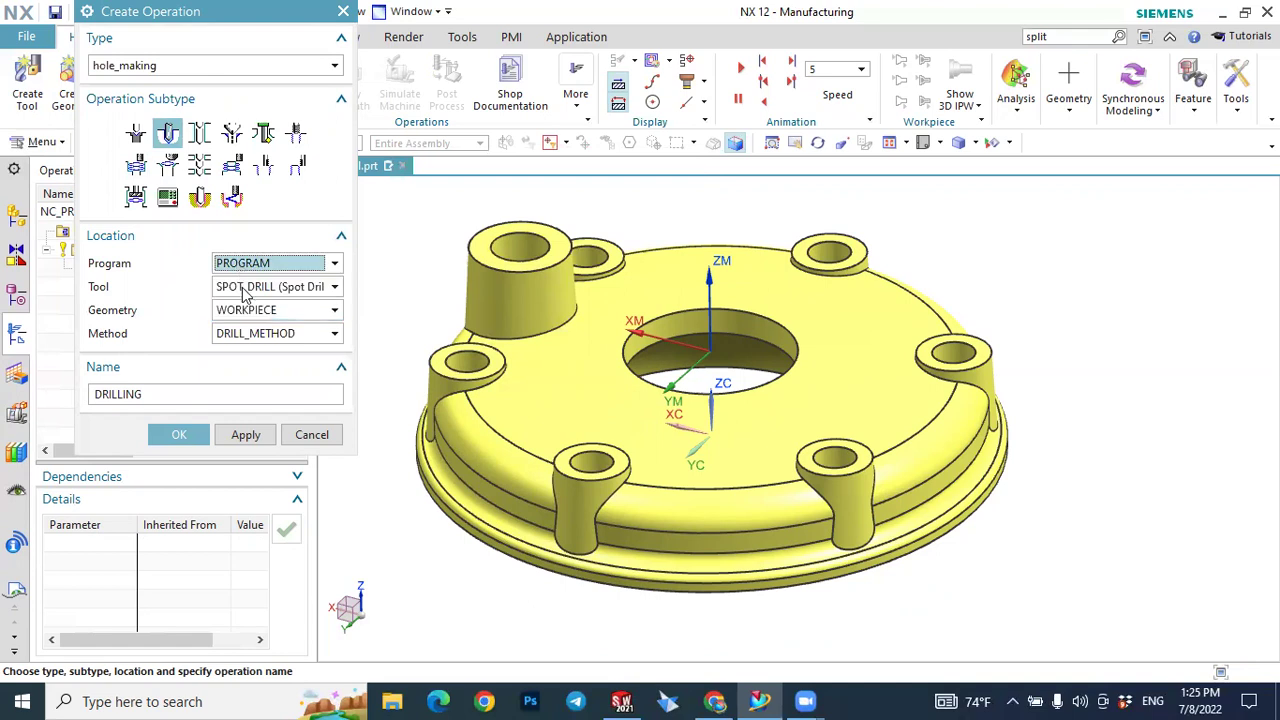
Assign the D8_DRILL tool, WORKPIECE geometry and DRILL_METHOD to the DRILLING operation and create it.
{"action": "left_click", "coordinate": [244, 288]}
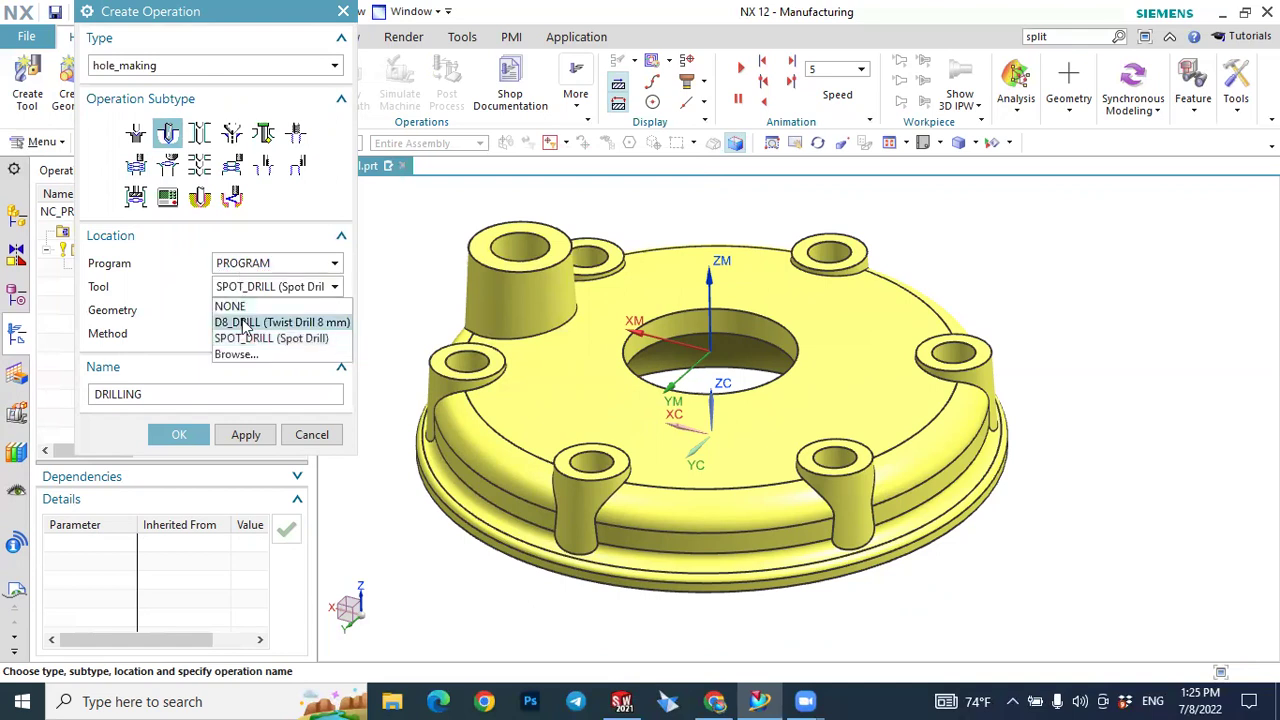
{"action": "left_click", "coordinate": [243, 324]}
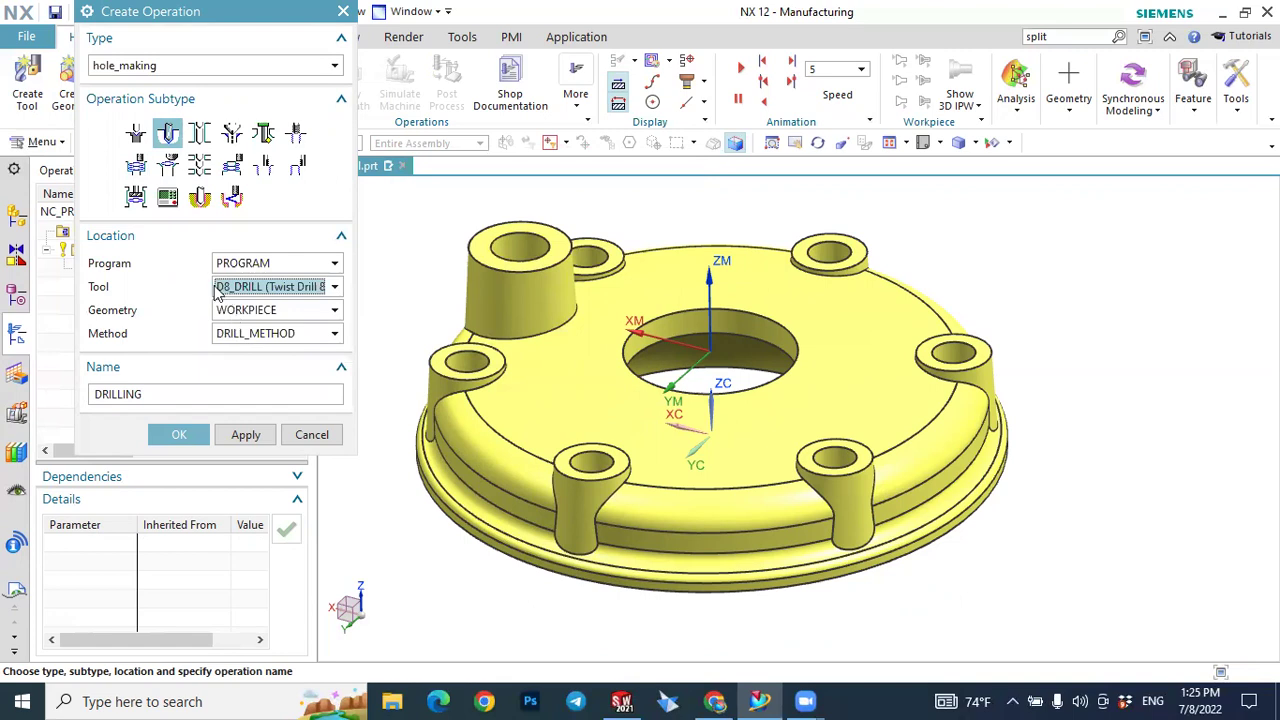
{"action": "left_click", "coordinate": [231, 312]}
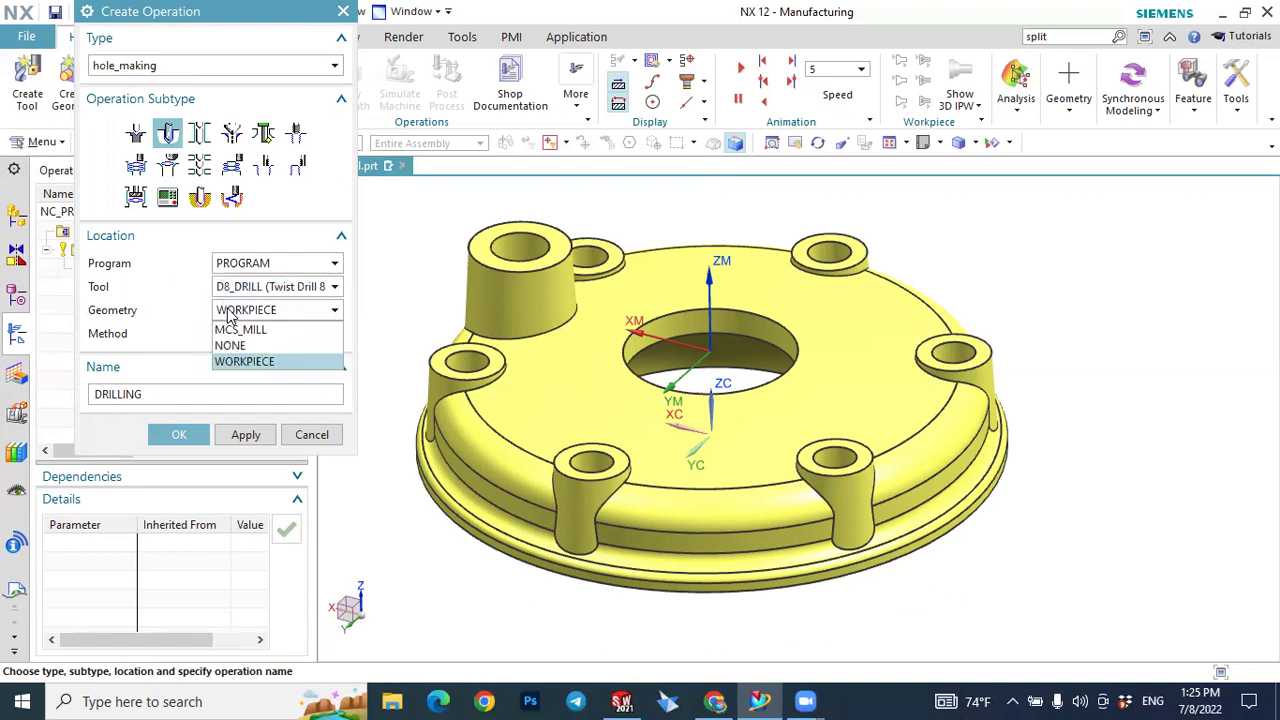
{"action": "left_click", "coordinate": [241, 362]}
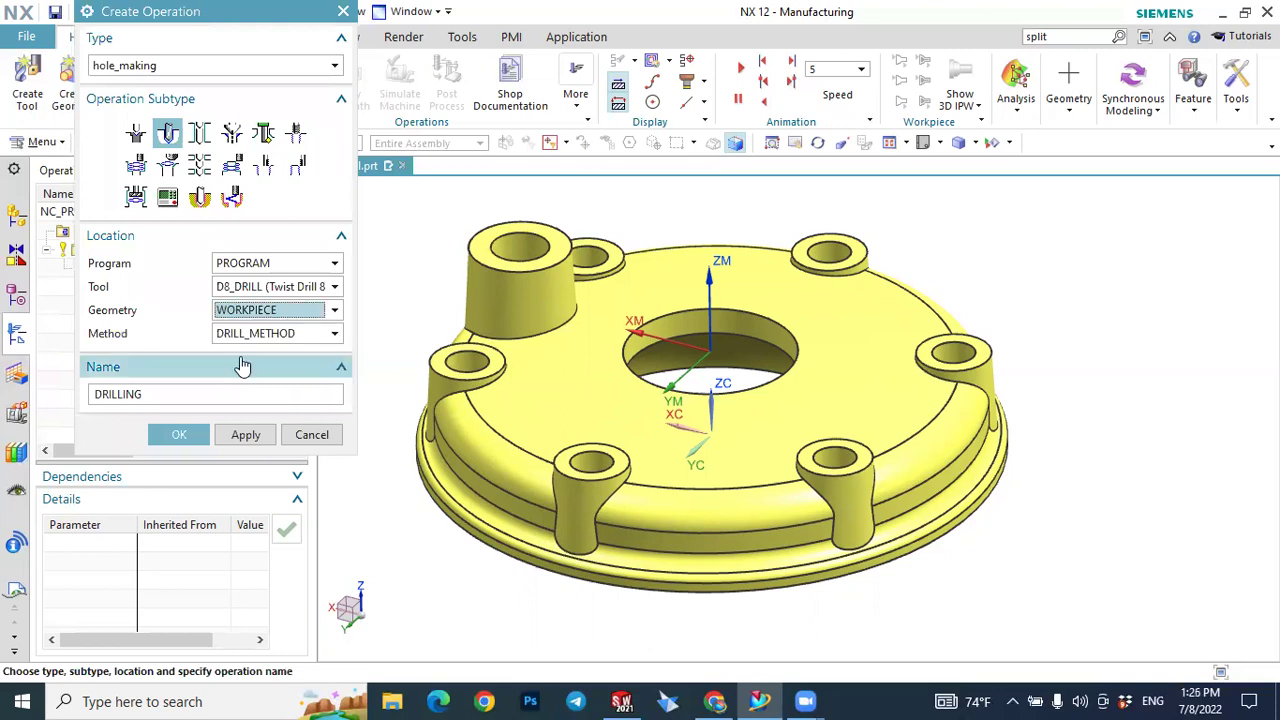
{"action": "left_click", "coordinate": [244, 336]}
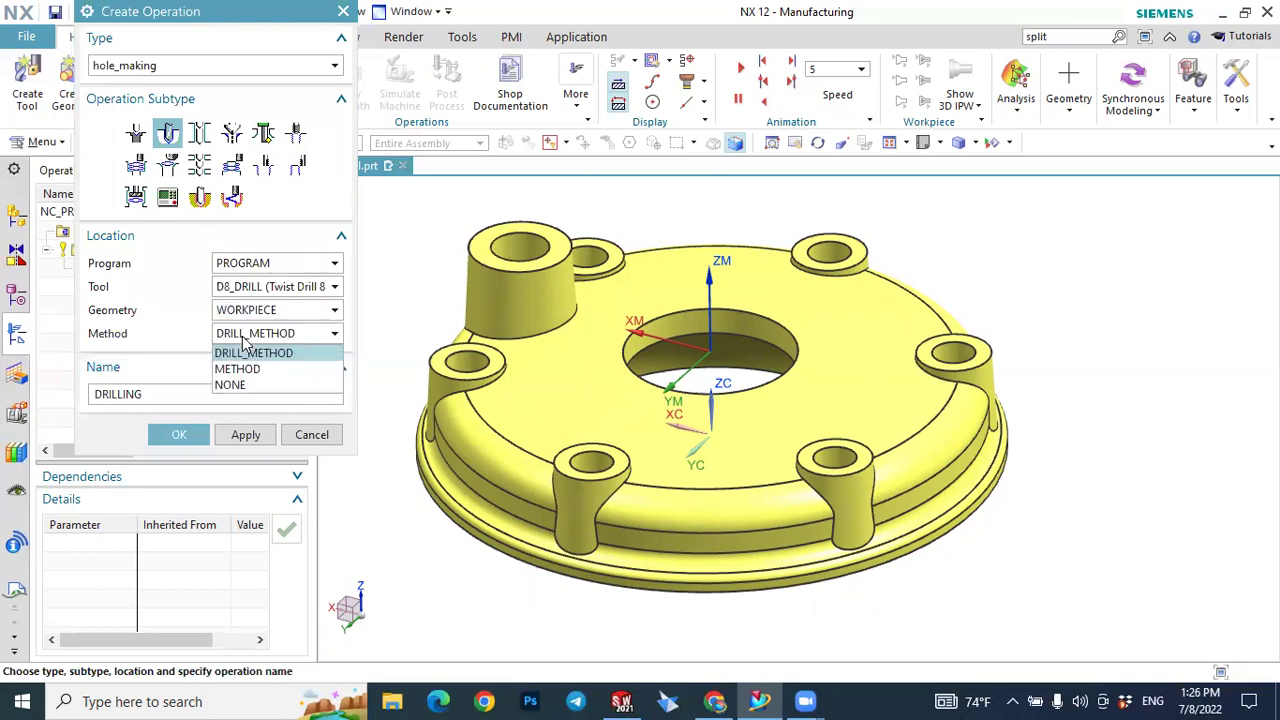
{"action": "left_click", "coordinate": [244, 356]}
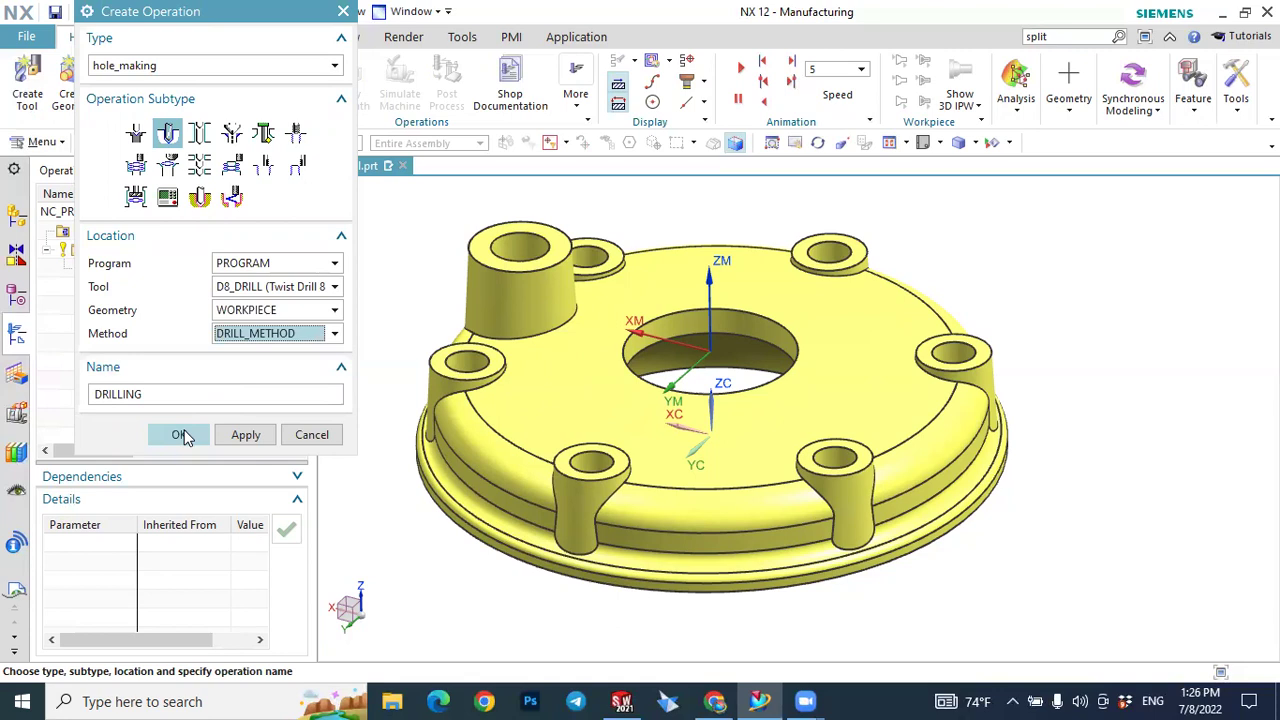
{"action": "left_click", "coordinate": [180, 435]}
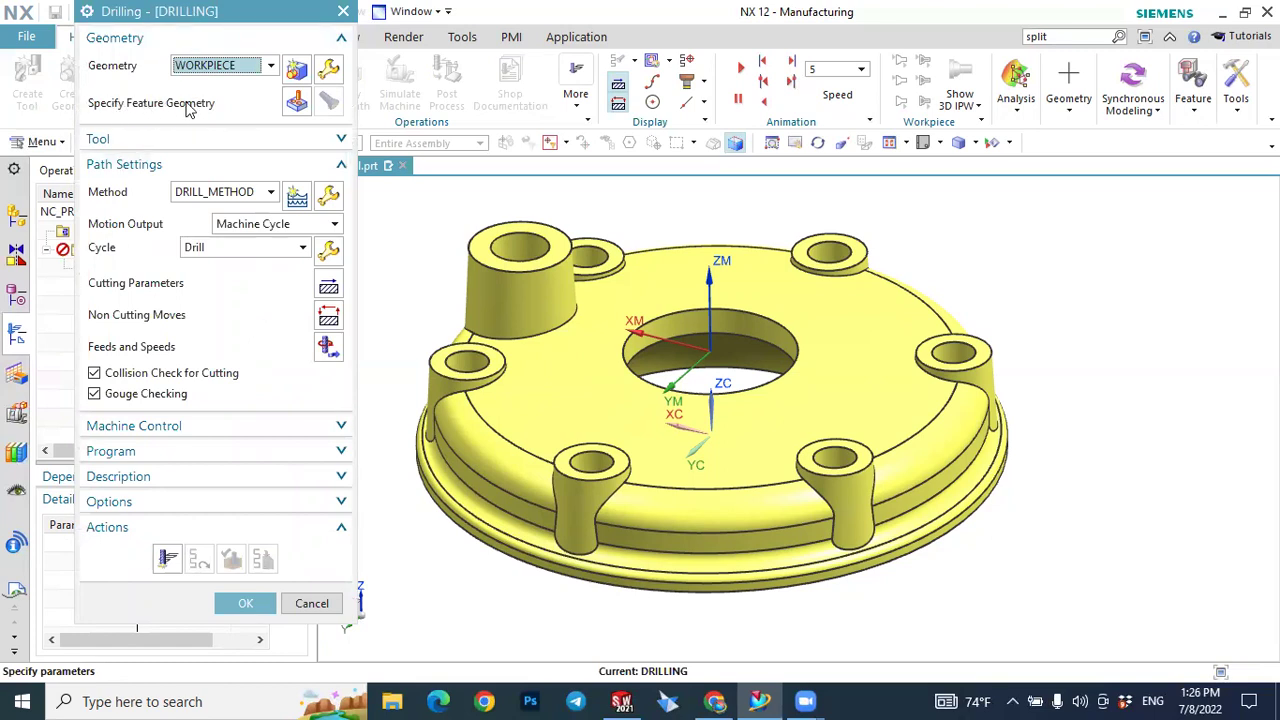
Open the drilling operation's feature geometry and select the 8 mm holes in the two rear small bosses.
{"action": "left_click", "coordinate": [298, 103]}
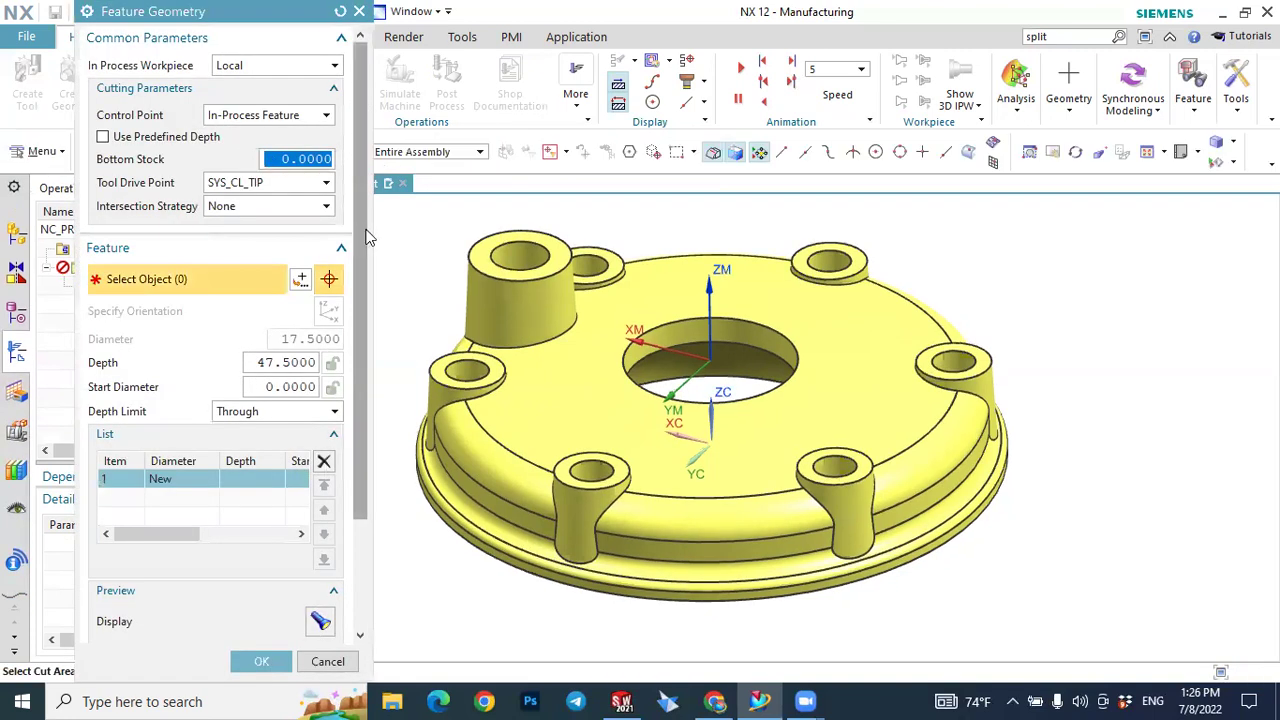
{"action": "scroll", "coordinate": [605, 247], "scroll_direction": "up", "scroll_amount": 2}
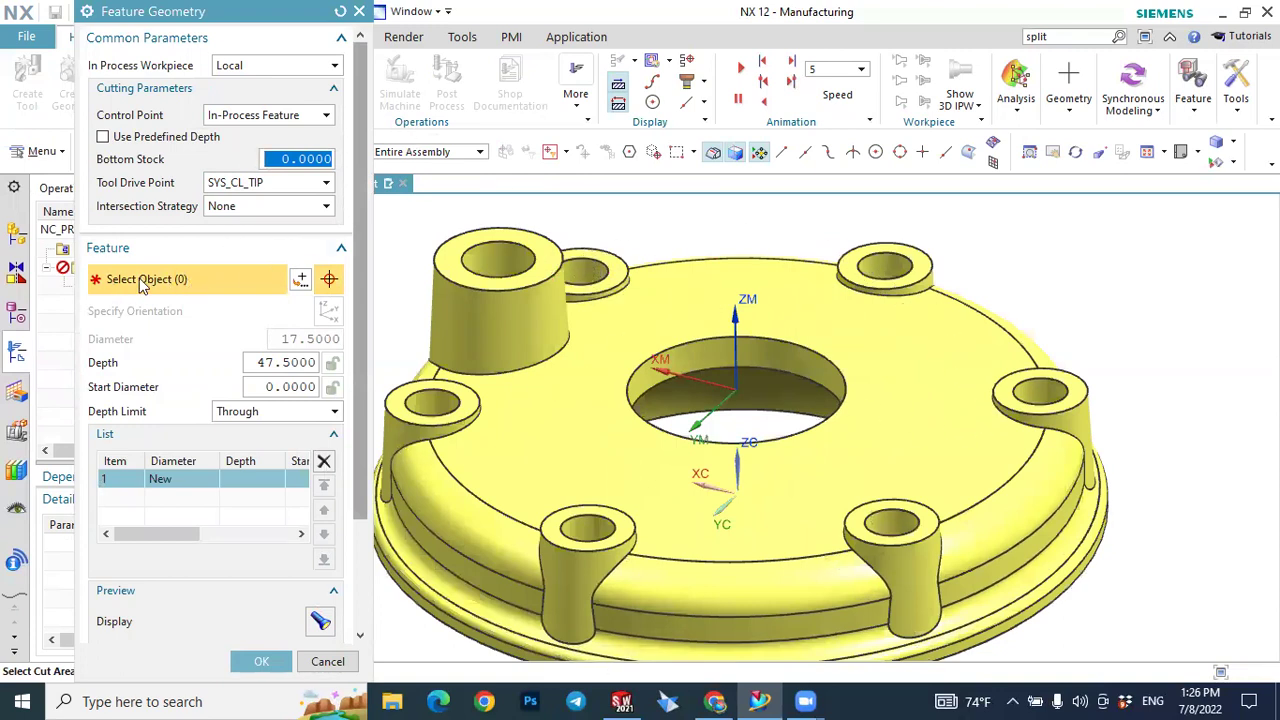
{"action": "scroll", "coordinate": [604, 268], "scroll_direction": "up", "scroll_amount": 1}
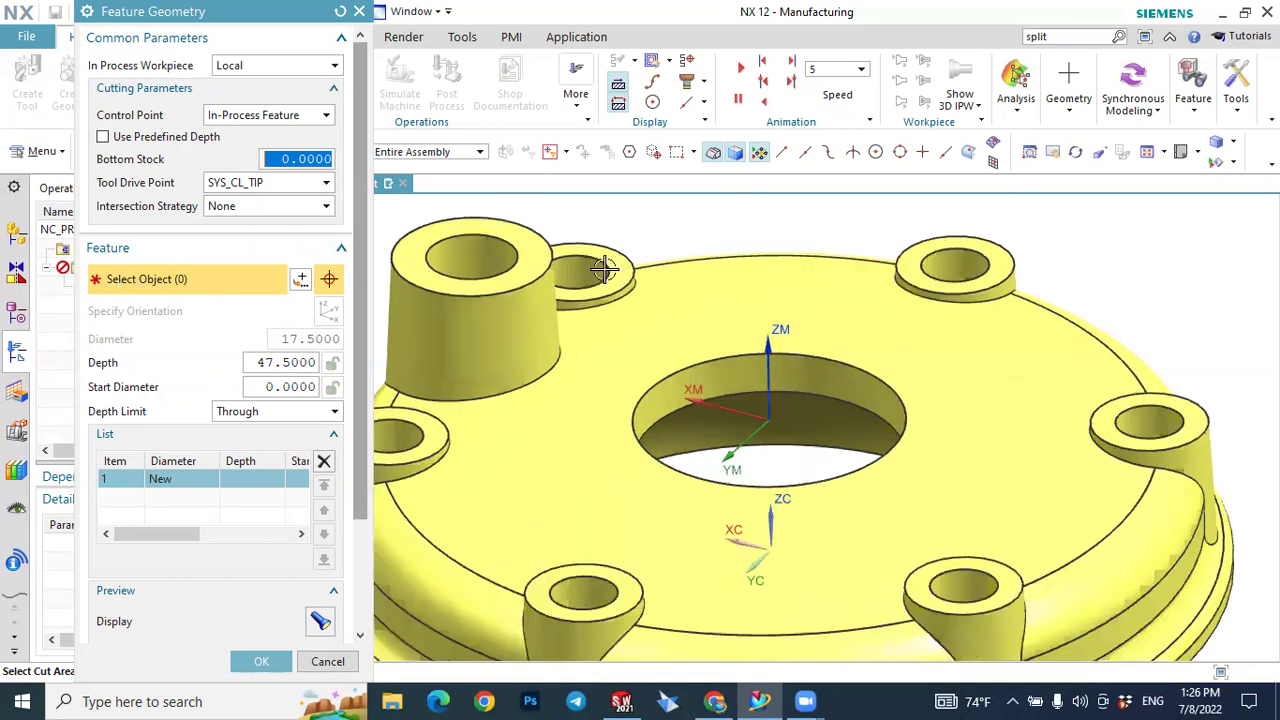
{"action": "scroll", "coordinate": [604, 268], "scroll_direction": "up", "scroll_amount": 1}
{"action": "left_click", "coordinate": [588, 270]}
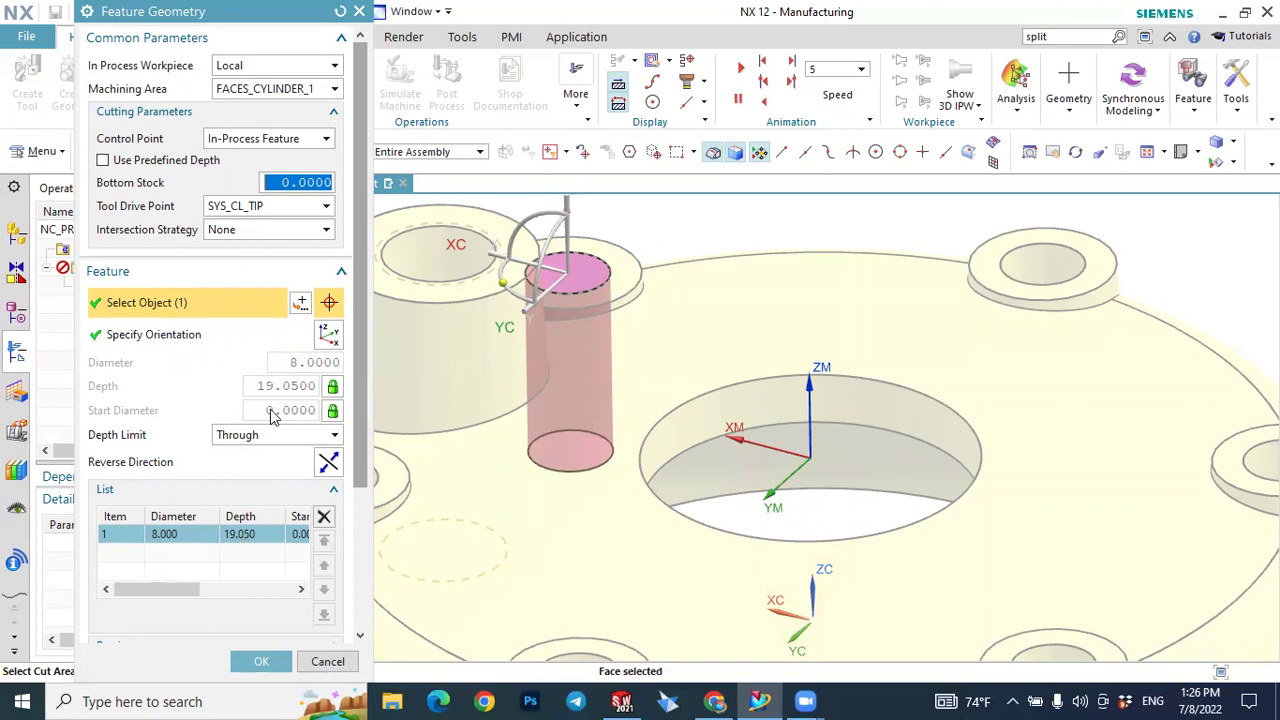
{"action": "scroll", "coordinate": [580, 366], "scroll_direction": "down", "scroll_amount": 3}
{"action": "scroll", "coordinate": [866, 294], "scroll_direction": "up", "scroll_amount": 5}
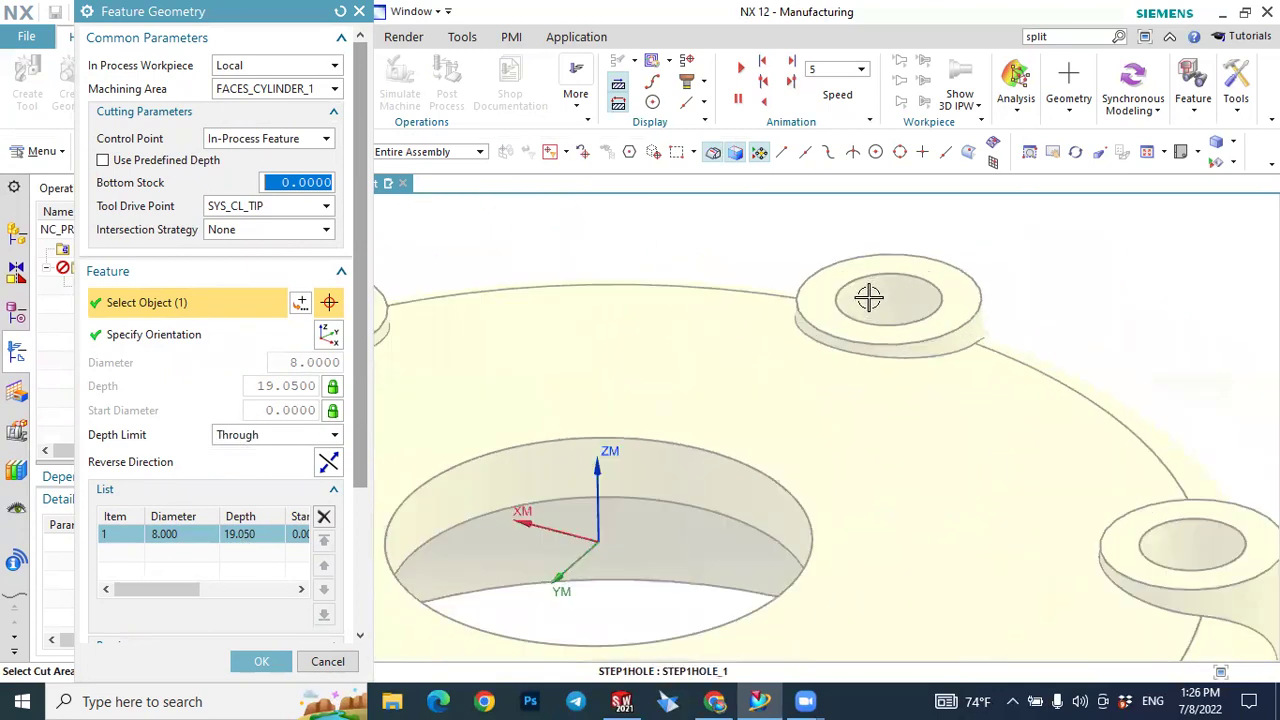
{"action": "left_click", "coordinate": [871, 298]}
Add the 8 mm holes of the remaining four small bosses around the cover to the feature list.
{"action": "scroll", "coordinate": [871, 298], "scroll_direction": "down", "scroll_amount": 4}
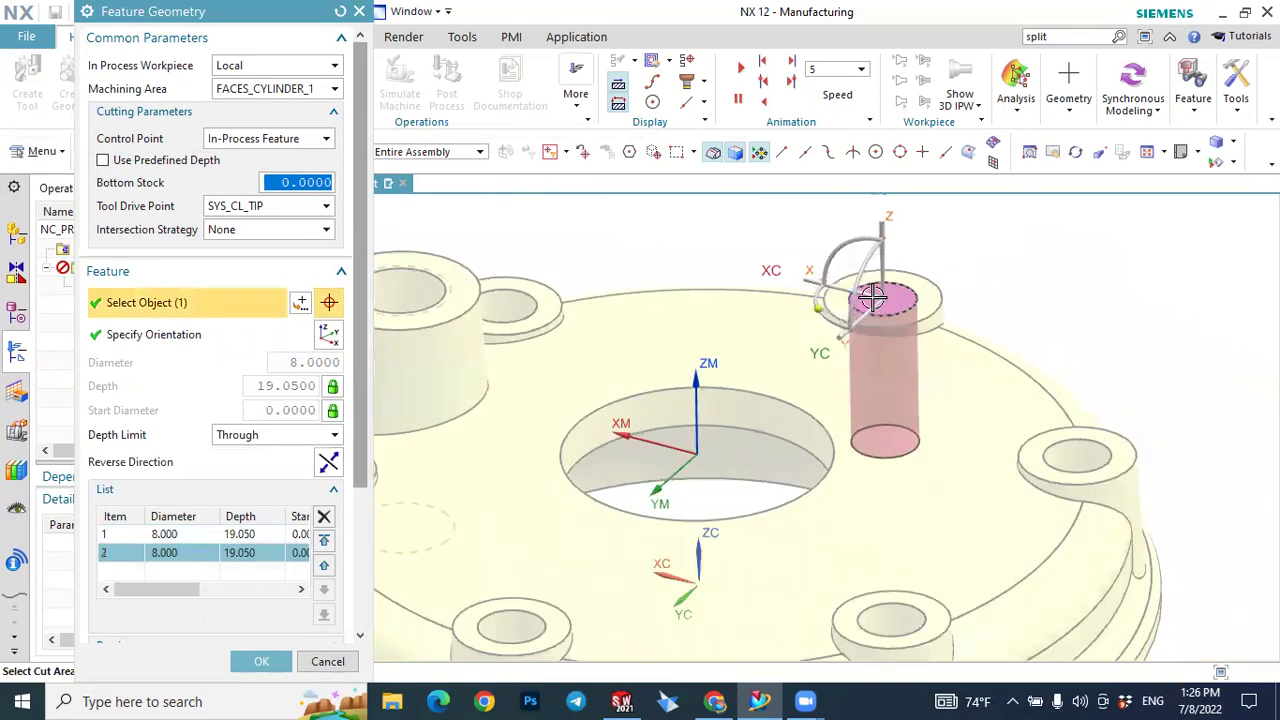
{"action": "scroll", "coordinate": [110, 560], "scroll_direction": "down", "scroll_amount": 3}
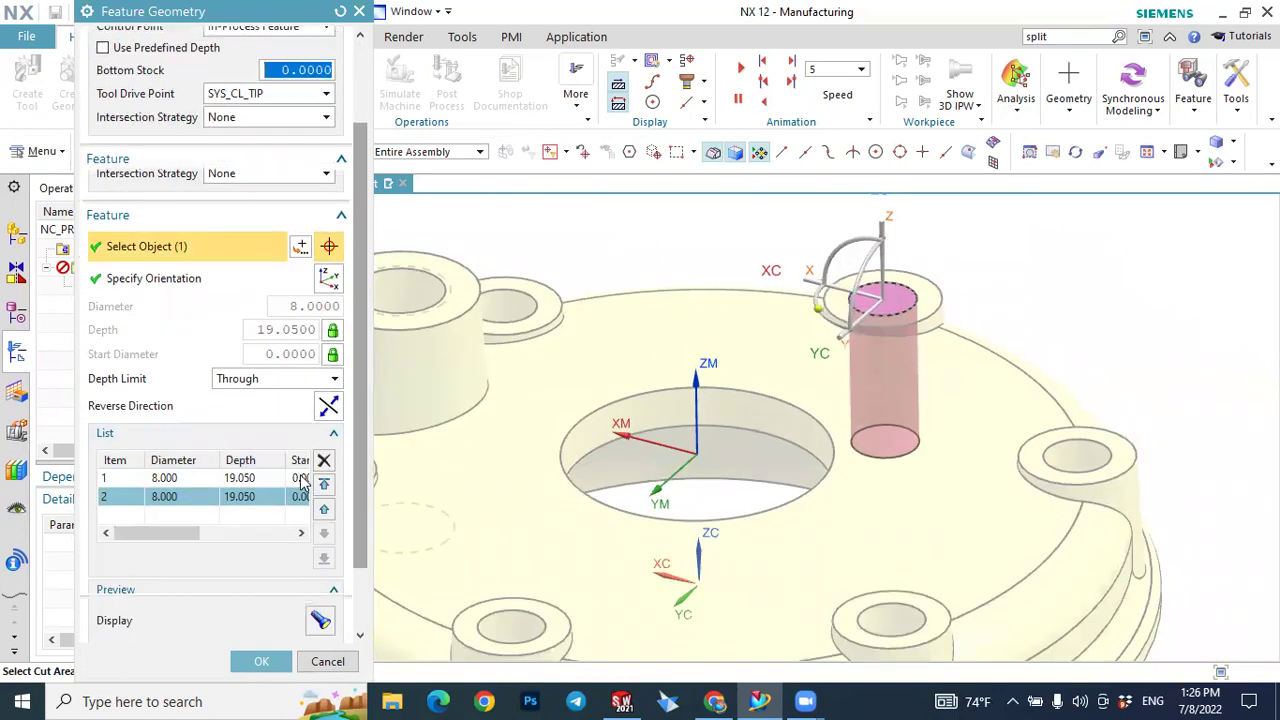
{"action": "left_click", "coordinate": [1073, 452]}
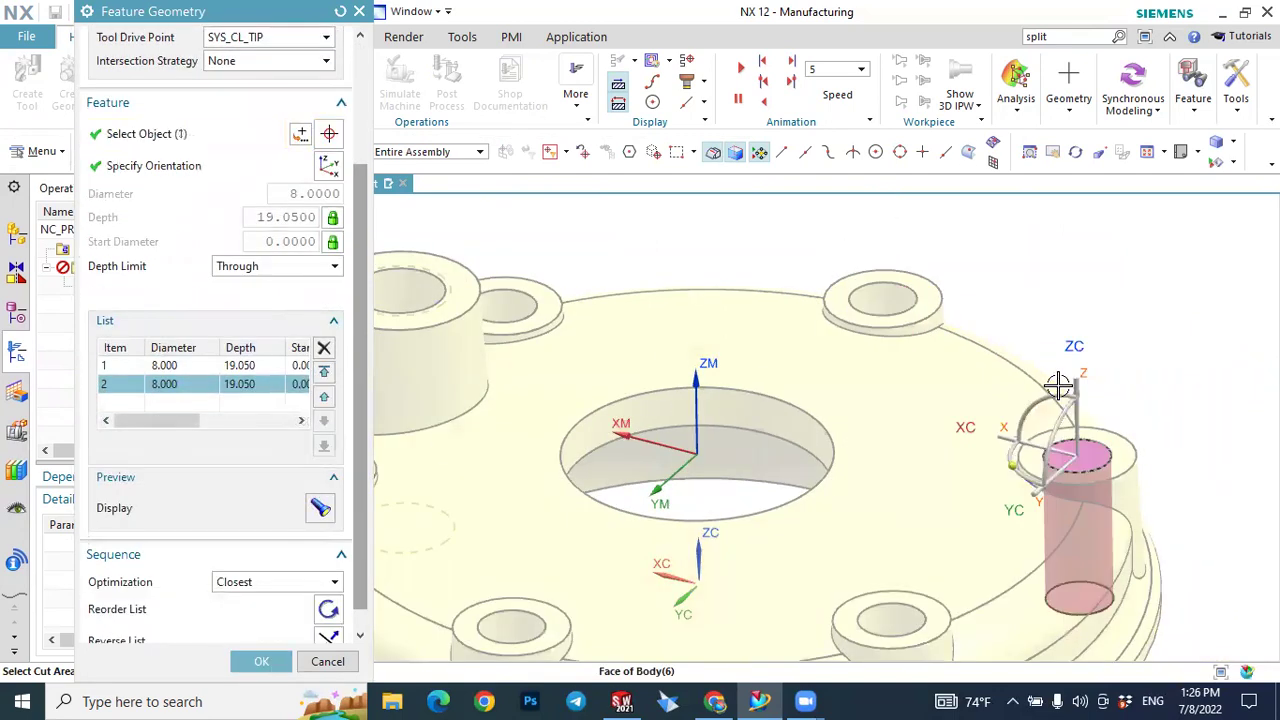
{"action": "scroll", "coordinate": [1060, 383], "scroll_direction": "down", "scroll_amount": 3}
{"action": "scroll", "coordinate": [1056, 380], "scroll_direction": "down", "scroll_amount": 1}
{"action": "scroll", "coordinate": [986, 529], "scroll_direction": "up", "scroll_amount": 3}
{"action": "left_click", "coordinate": [963, 486]}
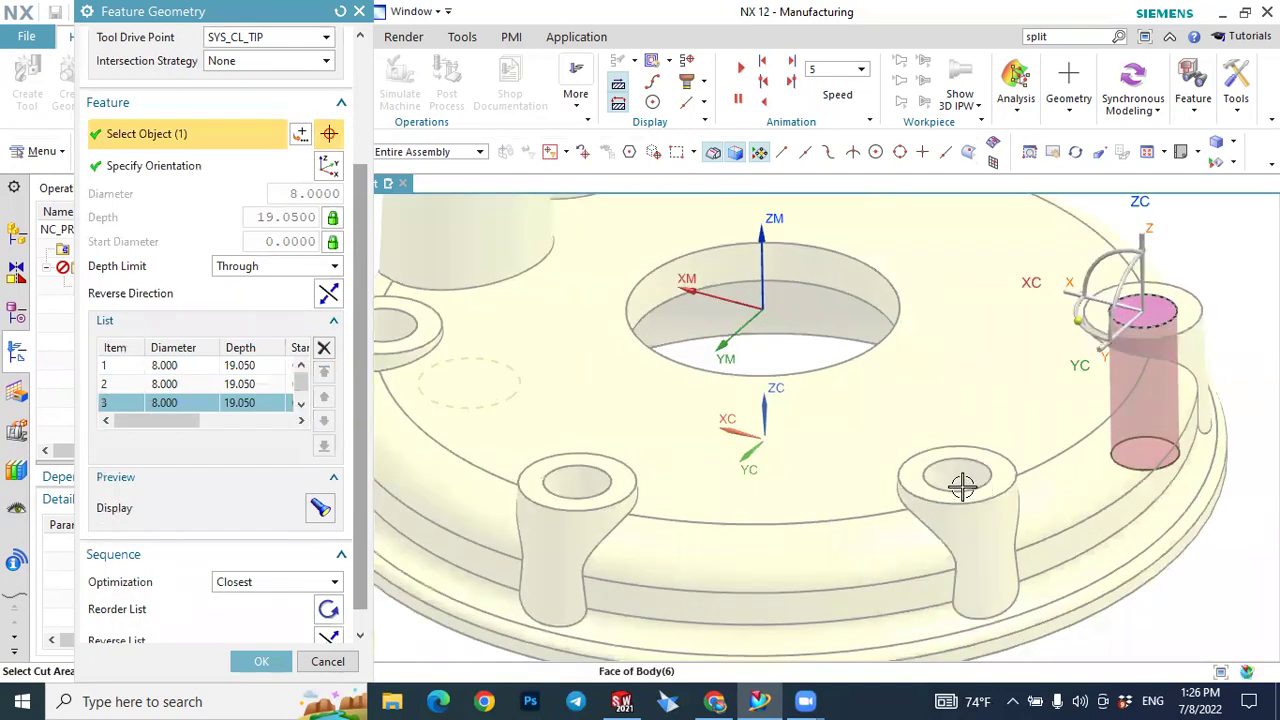
{"action": "left_click", "coordinate": [583, 486]}
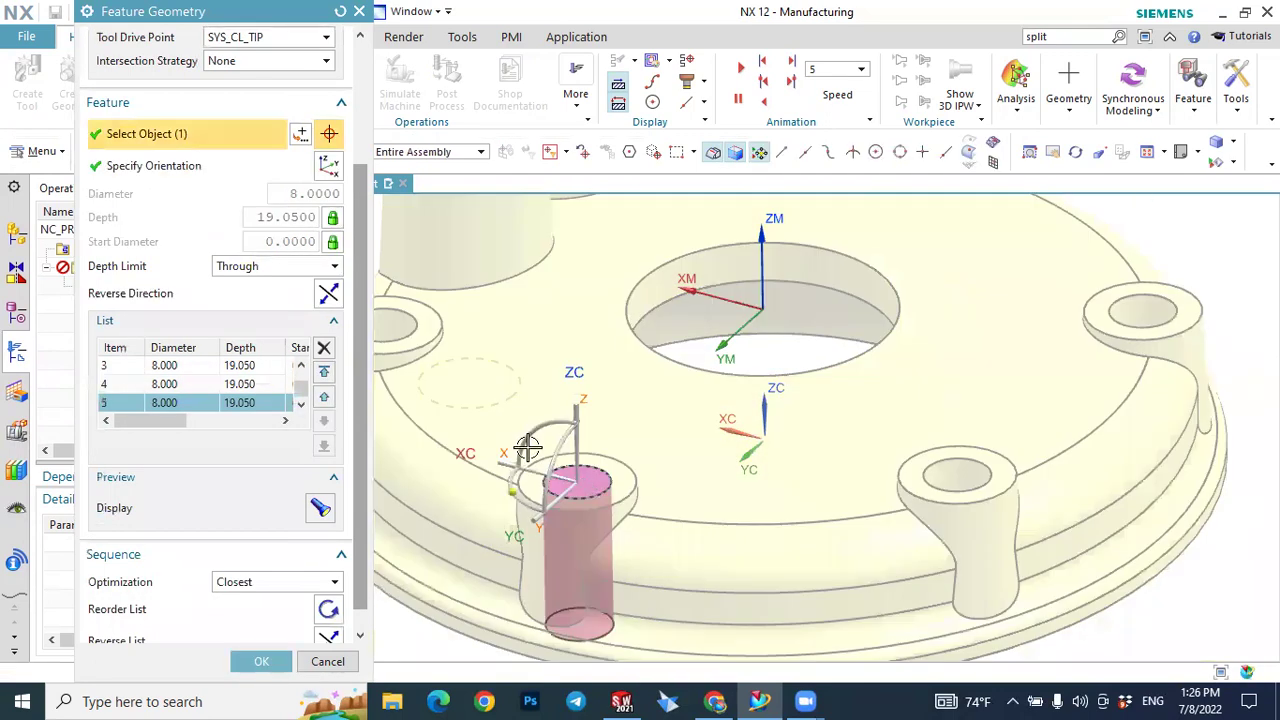
{"action": "left_click", "coordinate": [386, 314]}
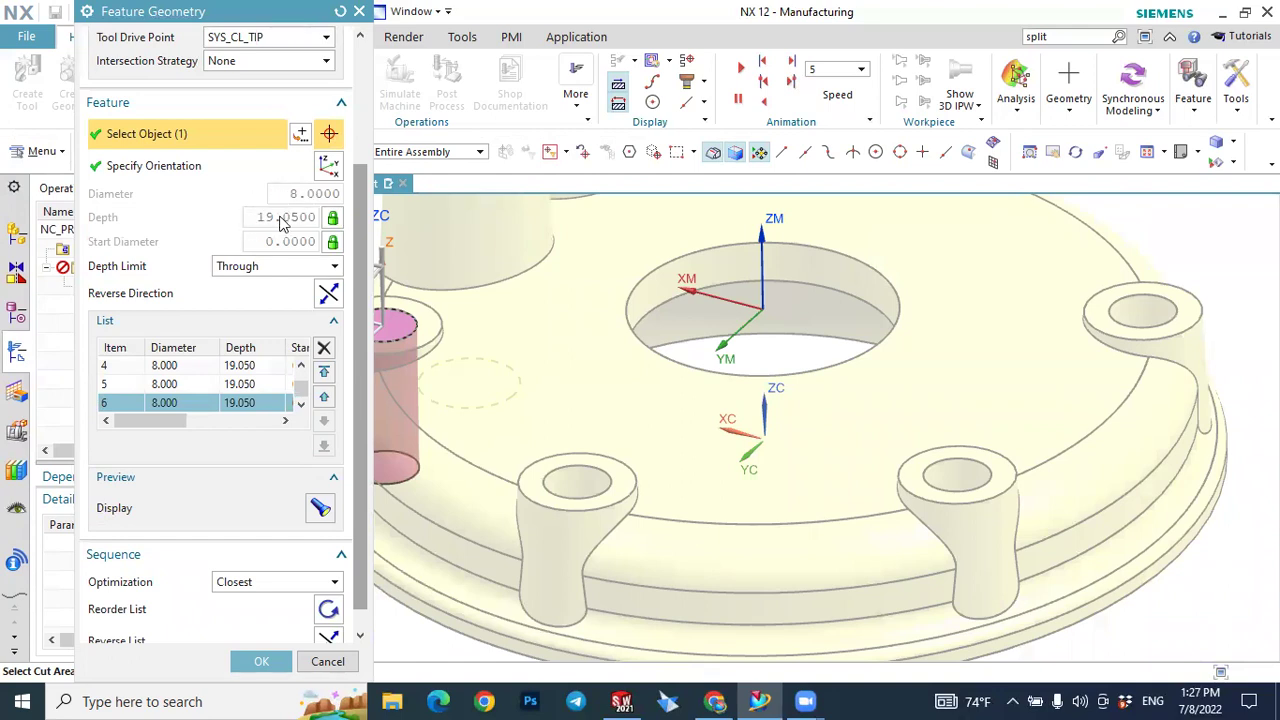
Try the Blind depth limit for the last selected hole and set it back to Through.
{"action": "left_click", "coordinate": [262, 268]}
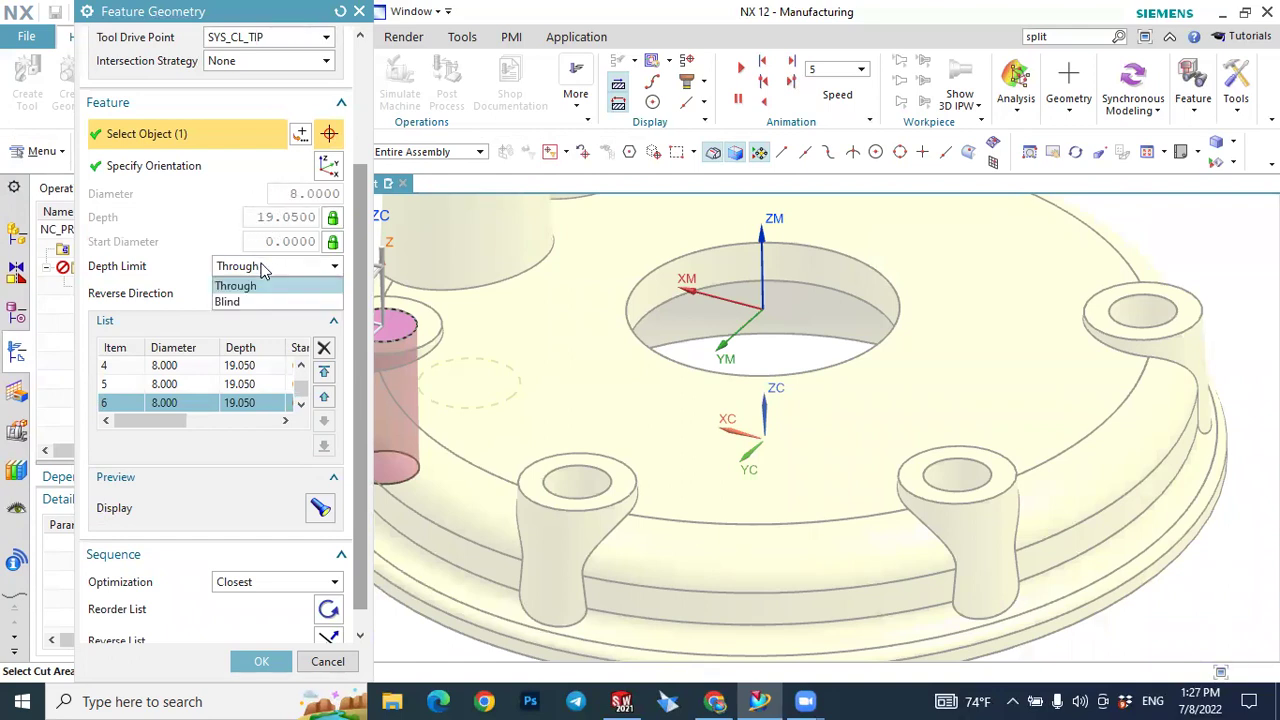
{"action": "left_click", "coordinate": [257, 286]}
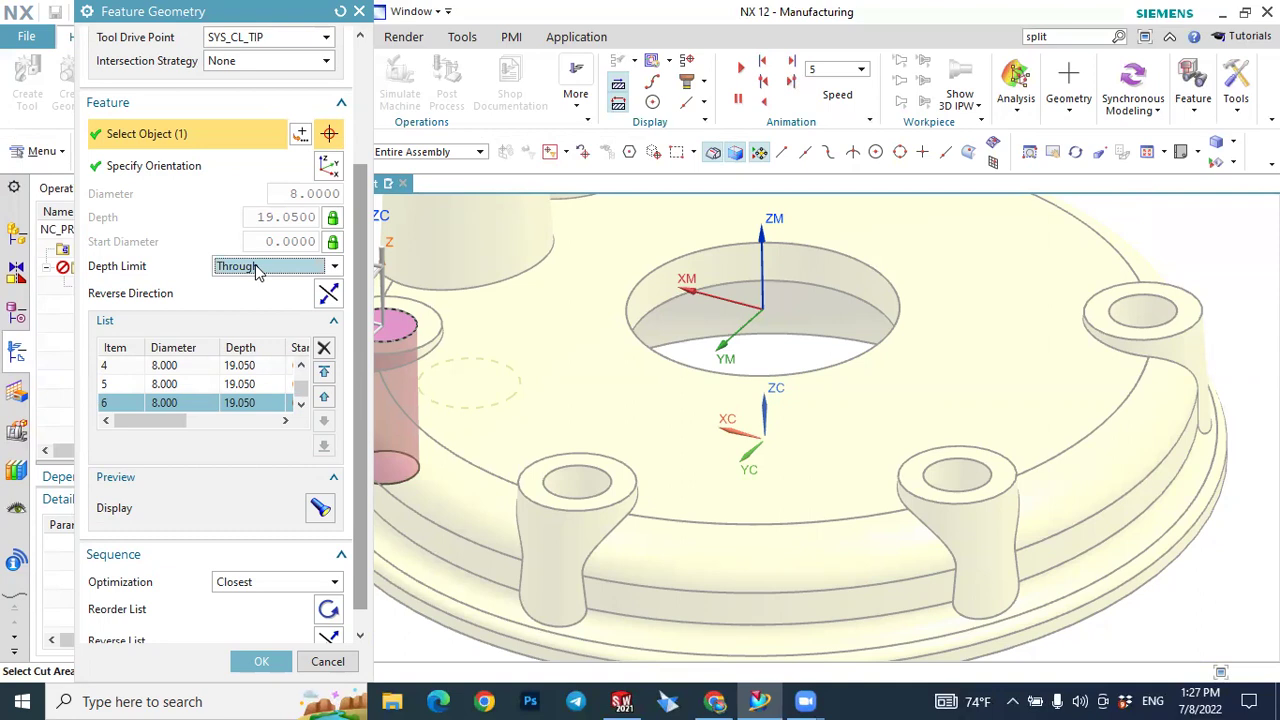
{"action": "left_click", "coordinate": [257, 268]}
{"action": "left_click", "coordinate": [237, 298]}
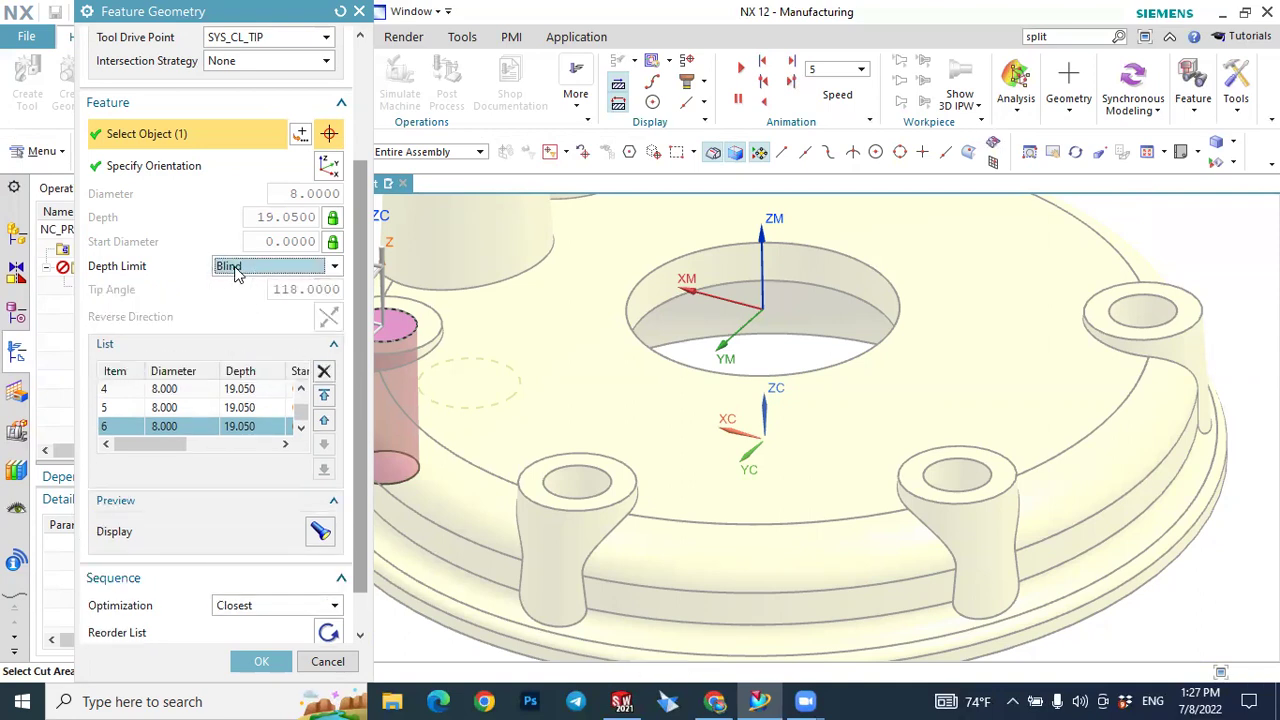
{"action": "left_click", "coordinate": [234, 267]}
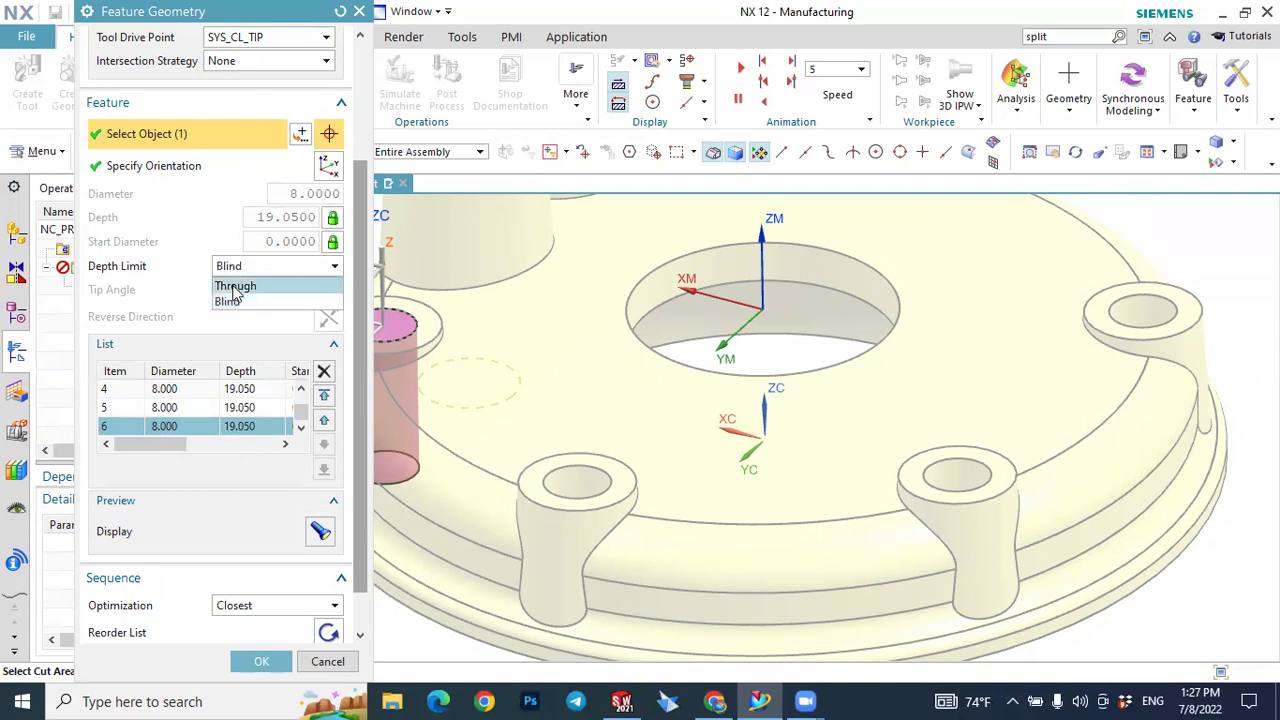
{"action": "left_click", "coordinate": [235, 287]}
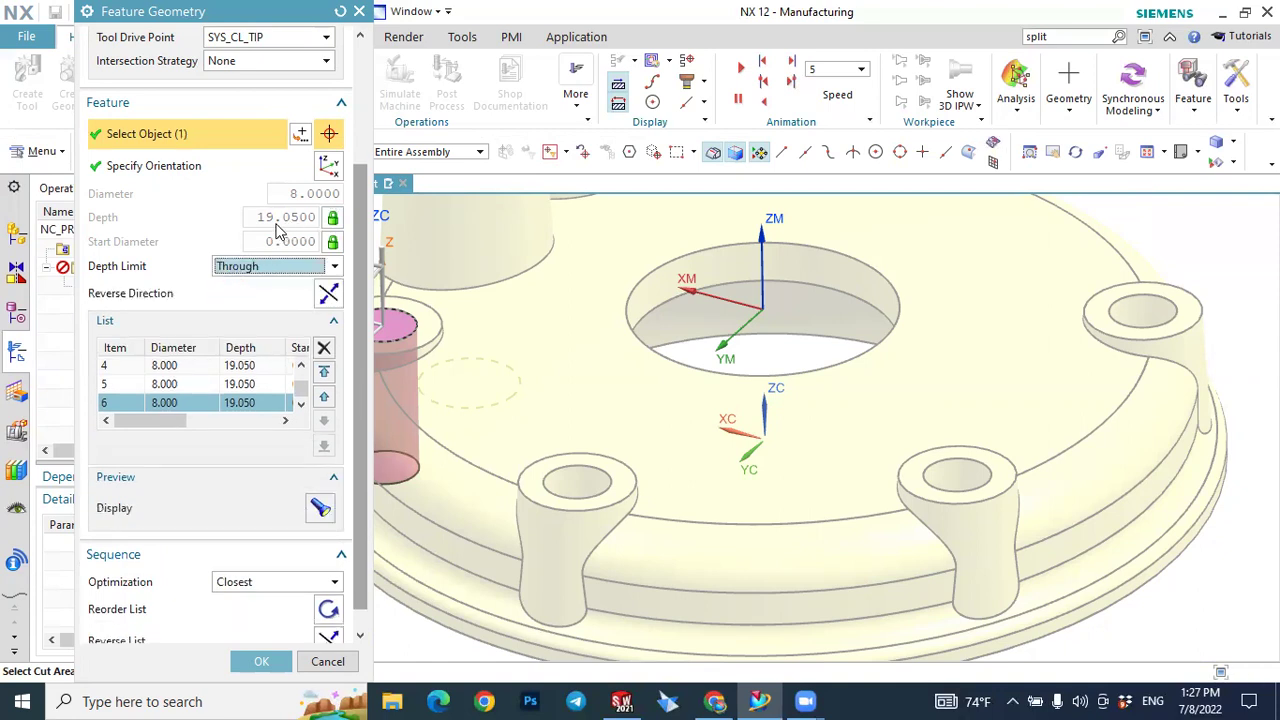
Switch the last hole's depth source to User Defined and return it to From Geometry.
{"action": "left_click", "coordinate": [333, 220]}
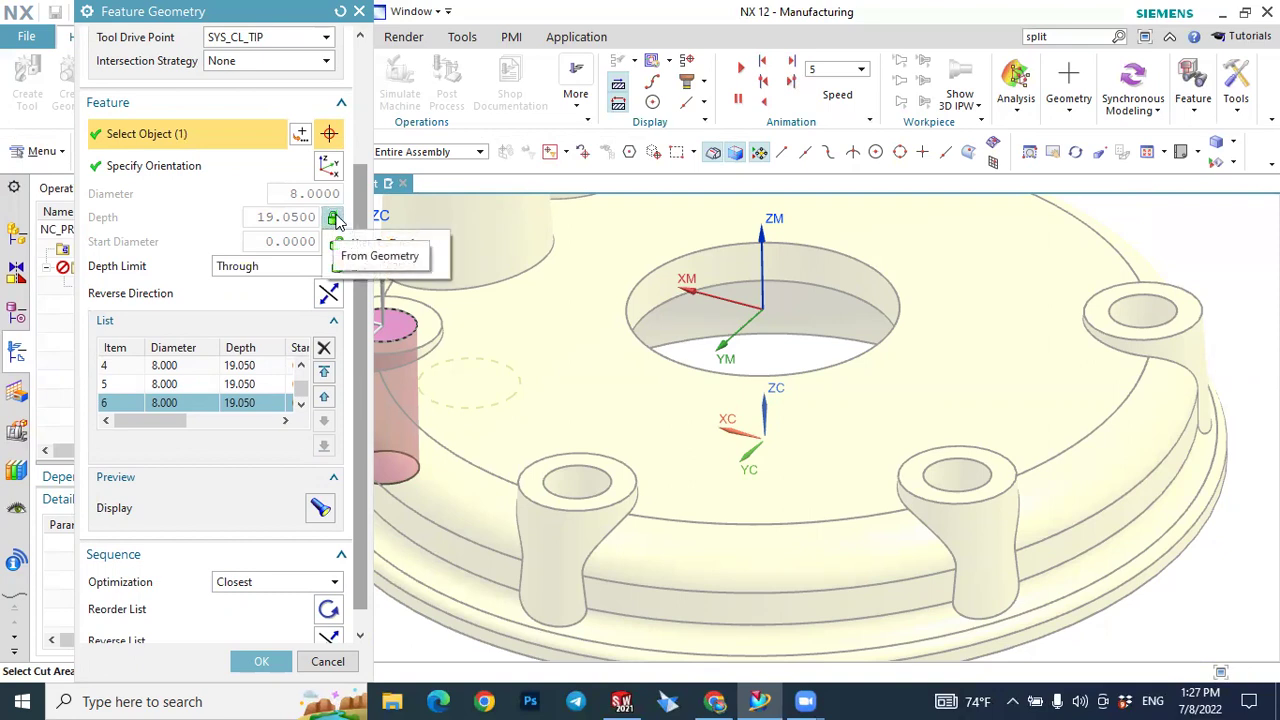
{"action": "left_click", "coordinate": [333, 218]}
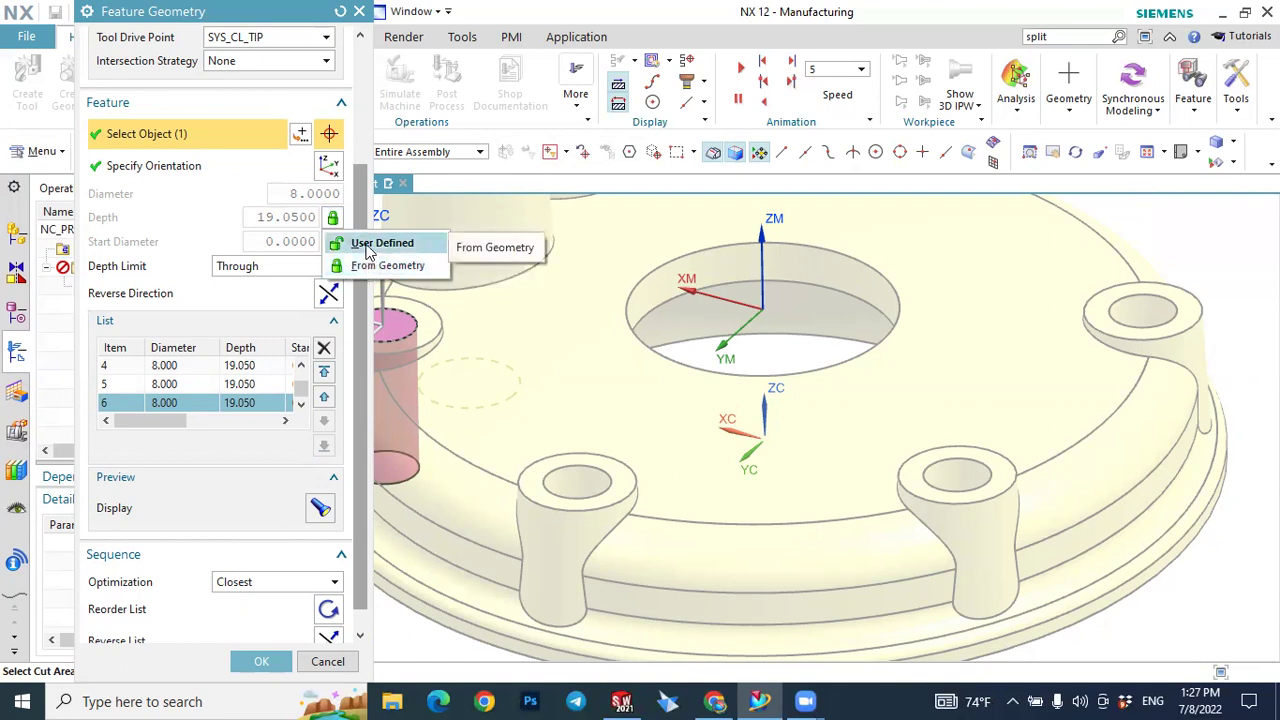
{"action": "left_click", "coordinate": [366, 245]}
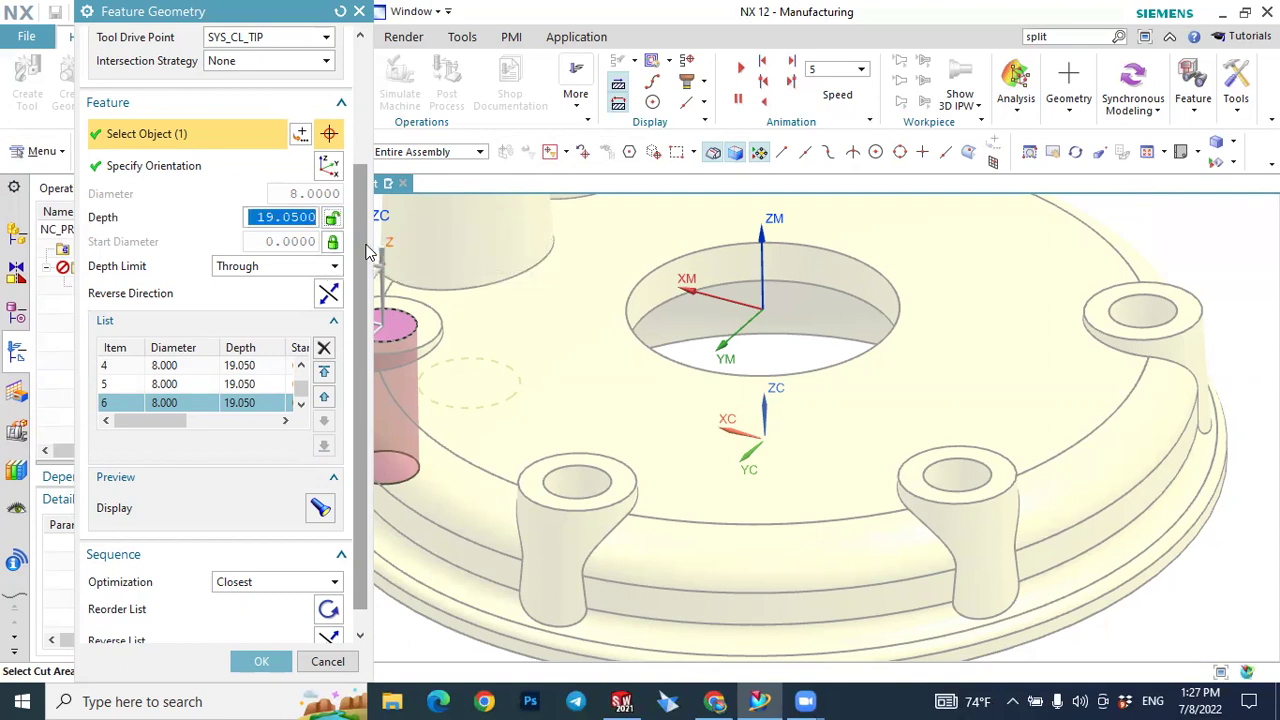
{"action": "left_click", "coordinate": [276, 217]}
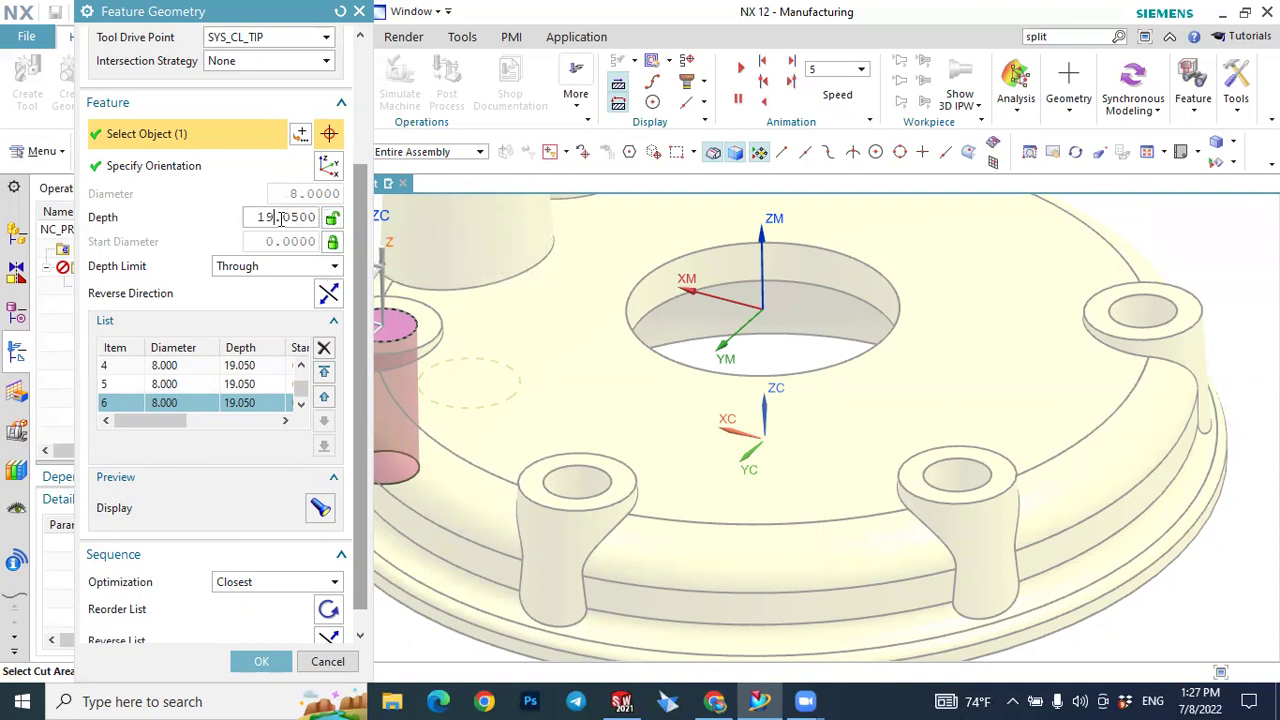
{"action": "left_click", "coordinate": [332, 218]}
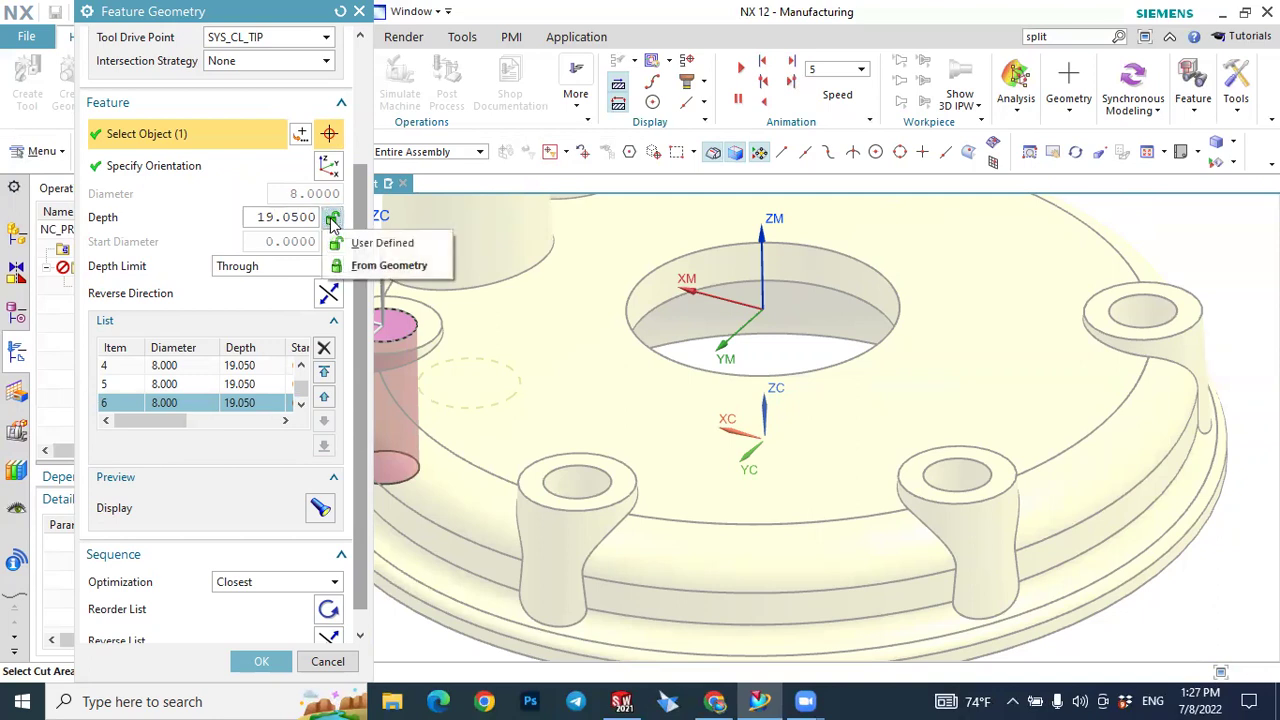
{"action": "left_click", "coordinate": [385, 266]}
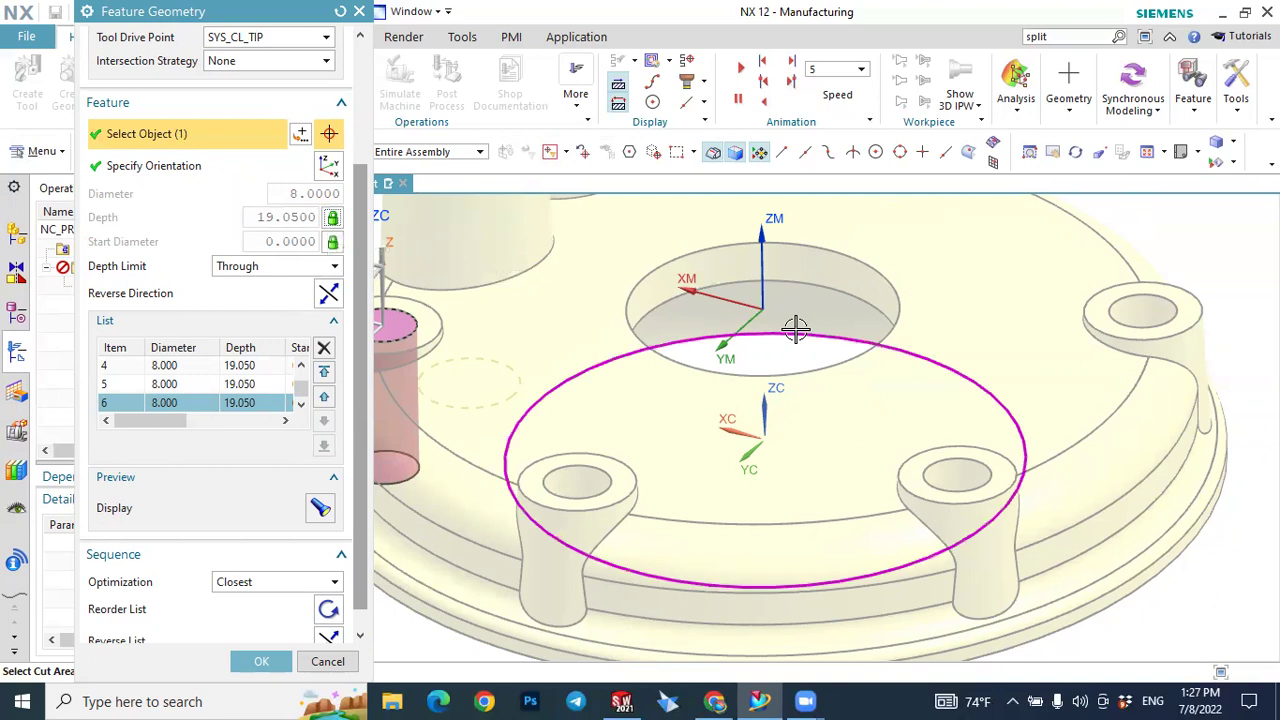
Accept the feature geometry and display the six selected hole features on the part.
{"action": "scroll", "coordinate": [796, 331], "scroll_direction": "down", "scroll_amount": 4}
{"action": "scroll", "coordinate": [688, 277], "scroll_direction": "up", "scroll_amount": 2}
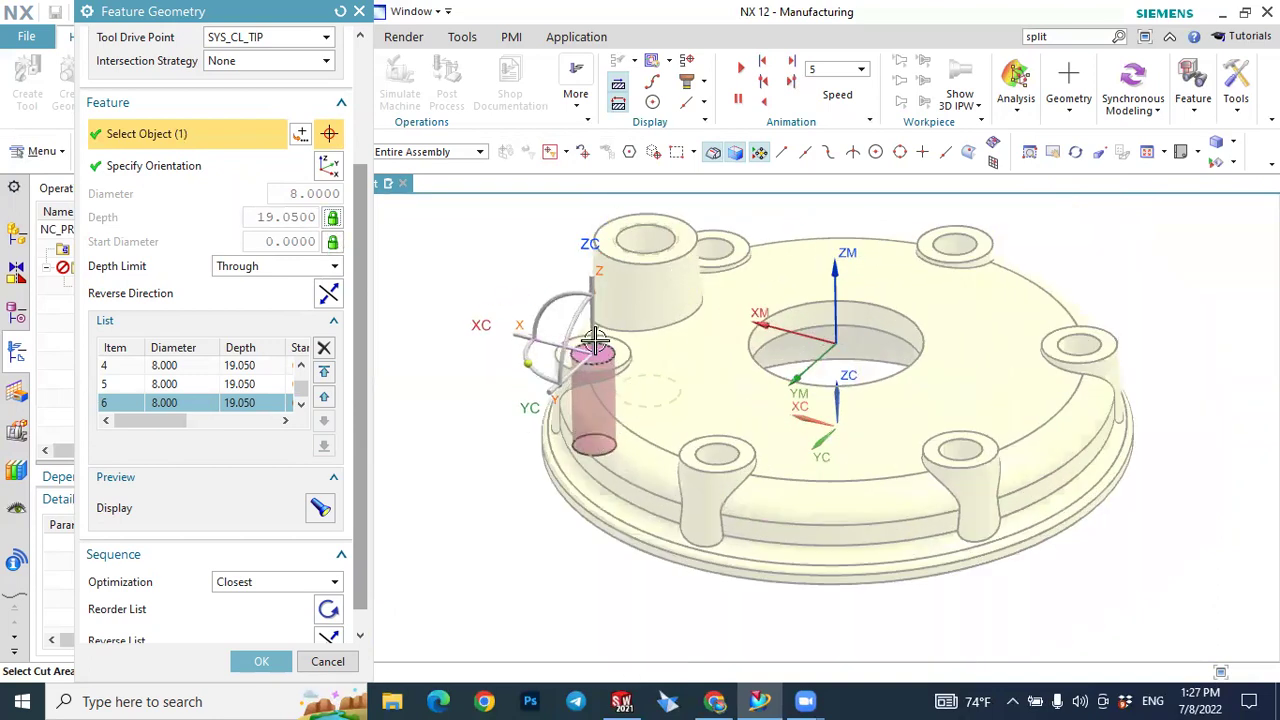
{"action": "middle_click_drag", "start_coordinate": [436, 540], "coordinate": [477, 500]}
{"action": "middle_click_drag", "start_coordinate": [1134, 329], "coordinate": [1130, 352]}
{"action": "left_click", "coordinate": [261, 664]}
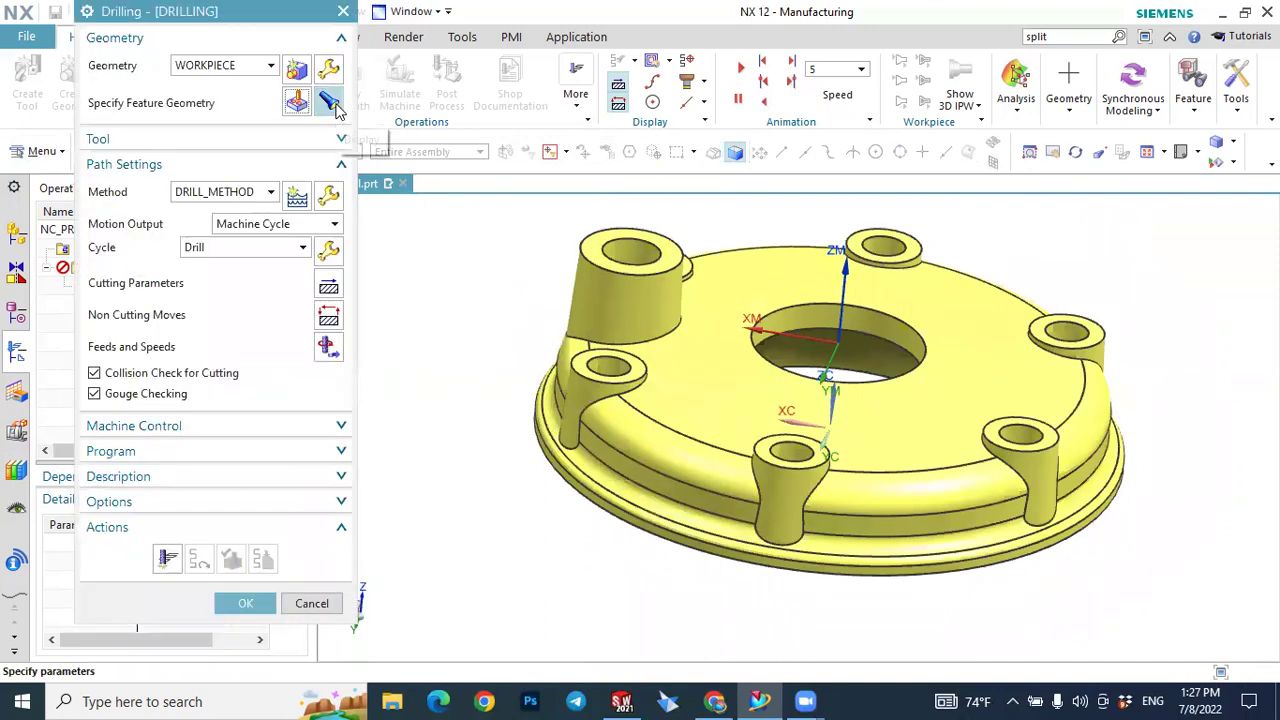
{"action": "left_click", "coordinate": [330, 102]}
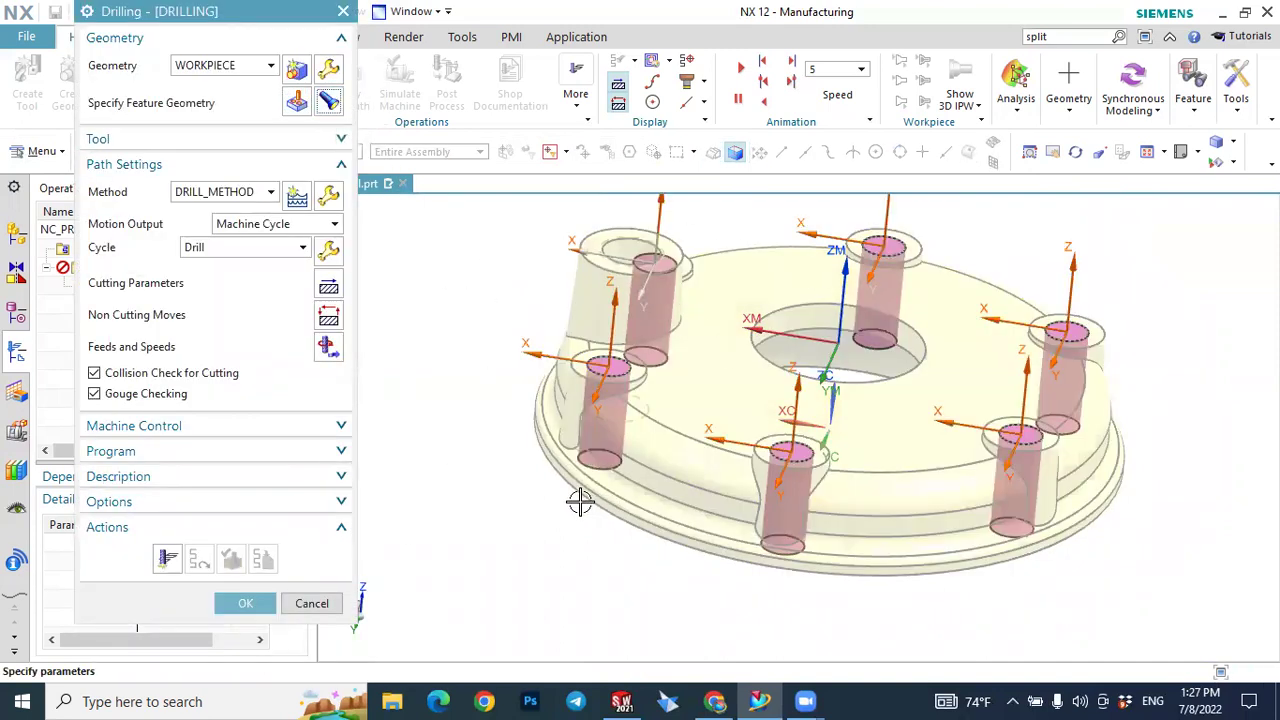
{"action": "scroll", "coordinate": [580, 500], "scroll_direction": "down", "scroll_amount": 3}
{"action": "mouse_move", "coordinate": [1020, 303]}
{"action": "middle_mouse_down"}
{"action": "mouse_move", "coordinate": [974, 294]}
{"action": "mouse_move", "coordinate": [1030, 296]}
{"action": "mouse_move", "coordinate": [1034, 314]}
{"action": "middle_mouse_up"}
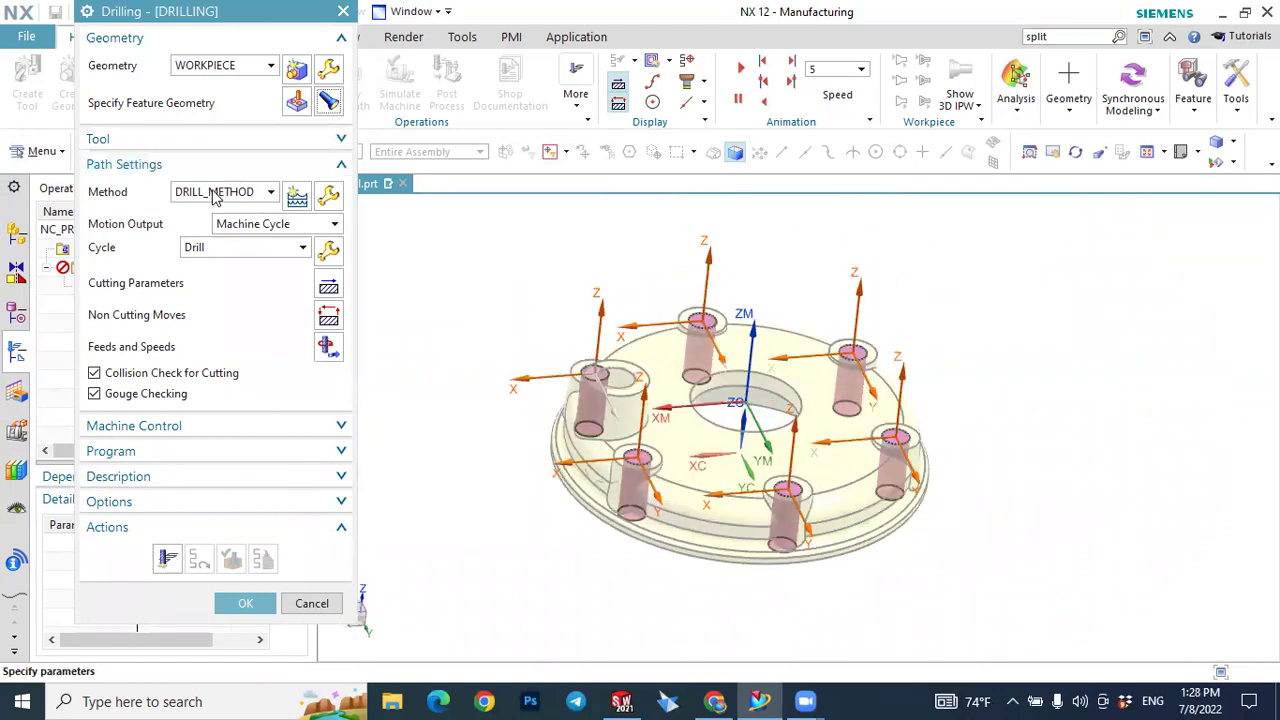
Choose Machine Cycle motion output with the Drill cycle and generate the drilling tool path.
{"action": "left_click", "coordinate": [233, 224]}
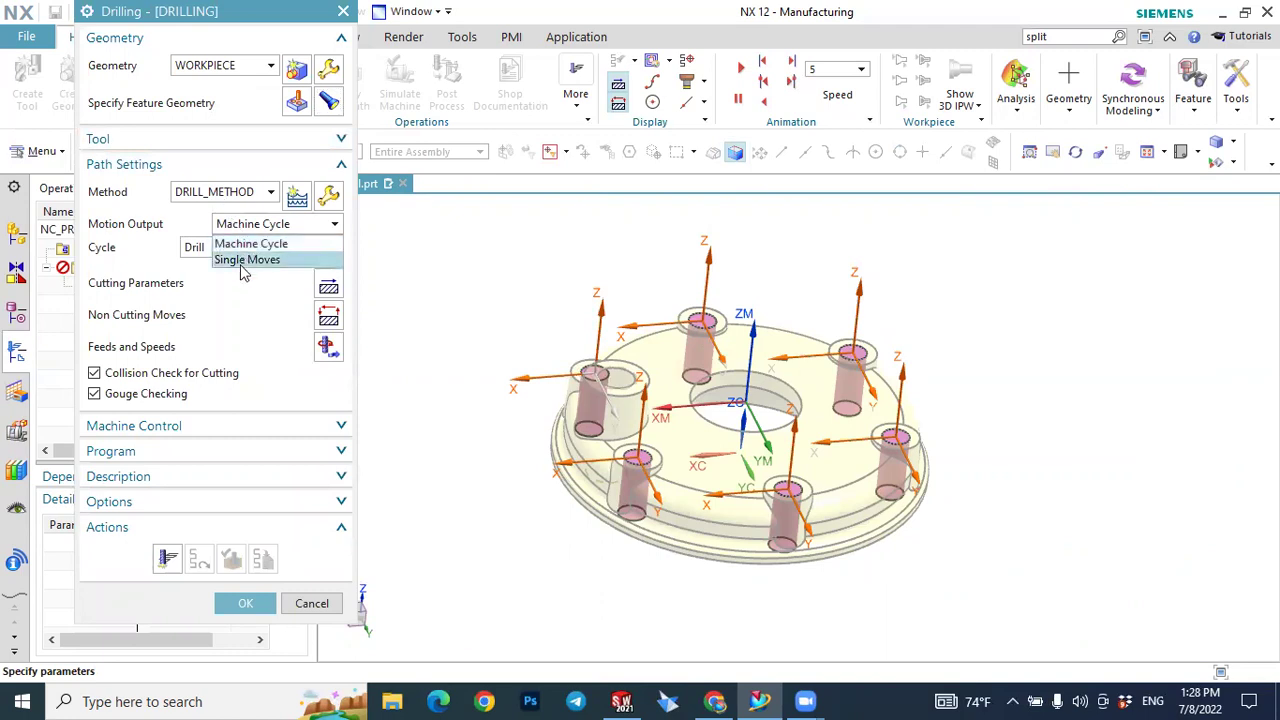
{"action": "left_click", "coordinate": [244, 244]}
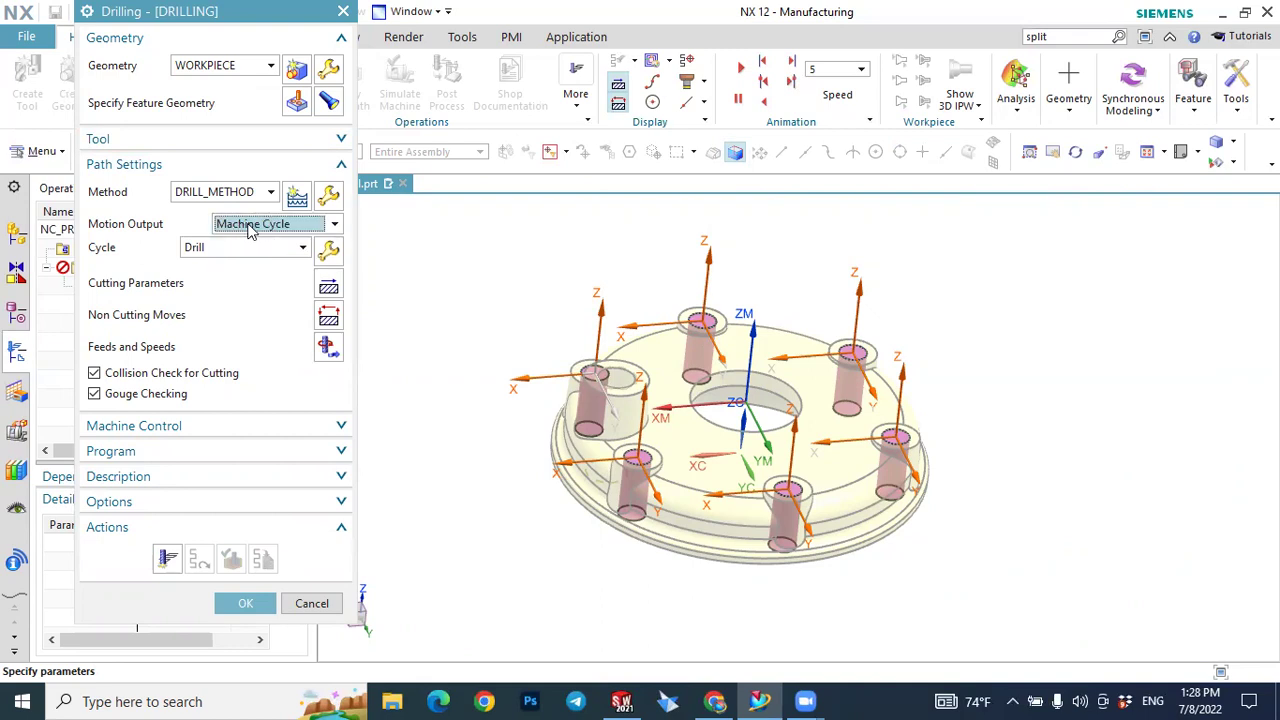
{"action": "left_click", "coordinate": [222, 253]}
{"action": "left_click", "coordinate": [205, 275]}
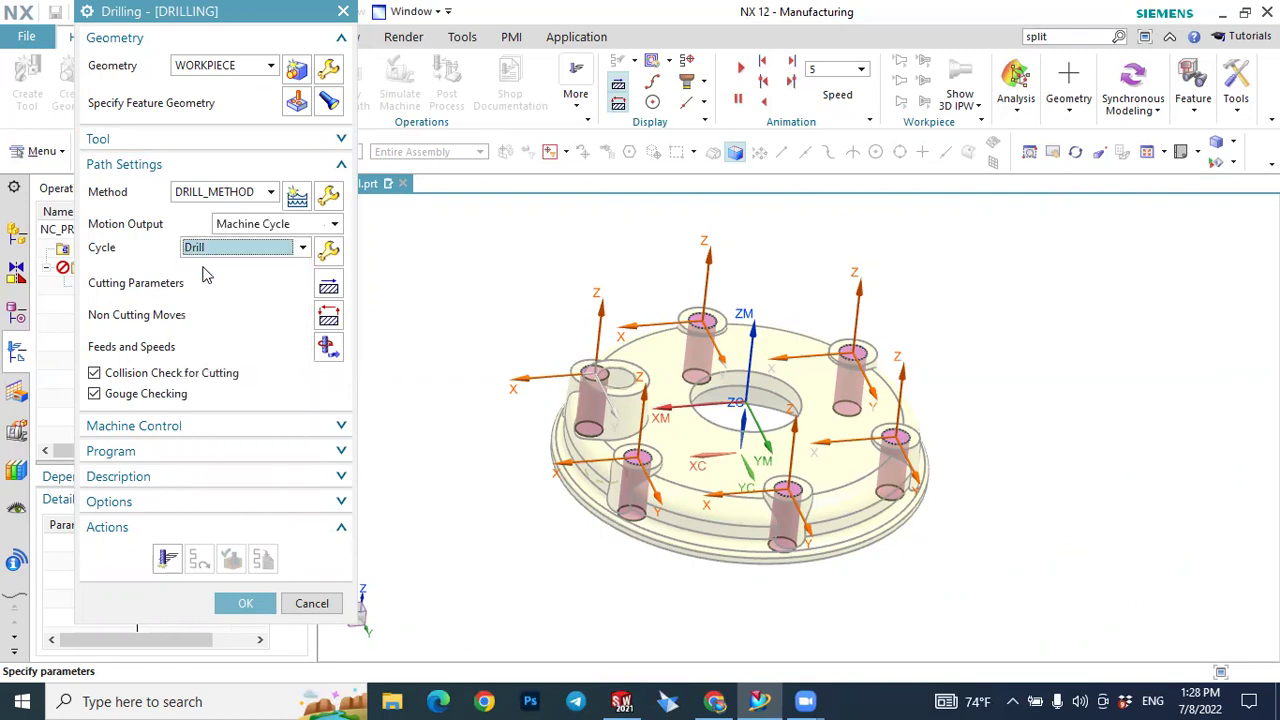
{"action": "left_click", "coordinate": [166, 563]}
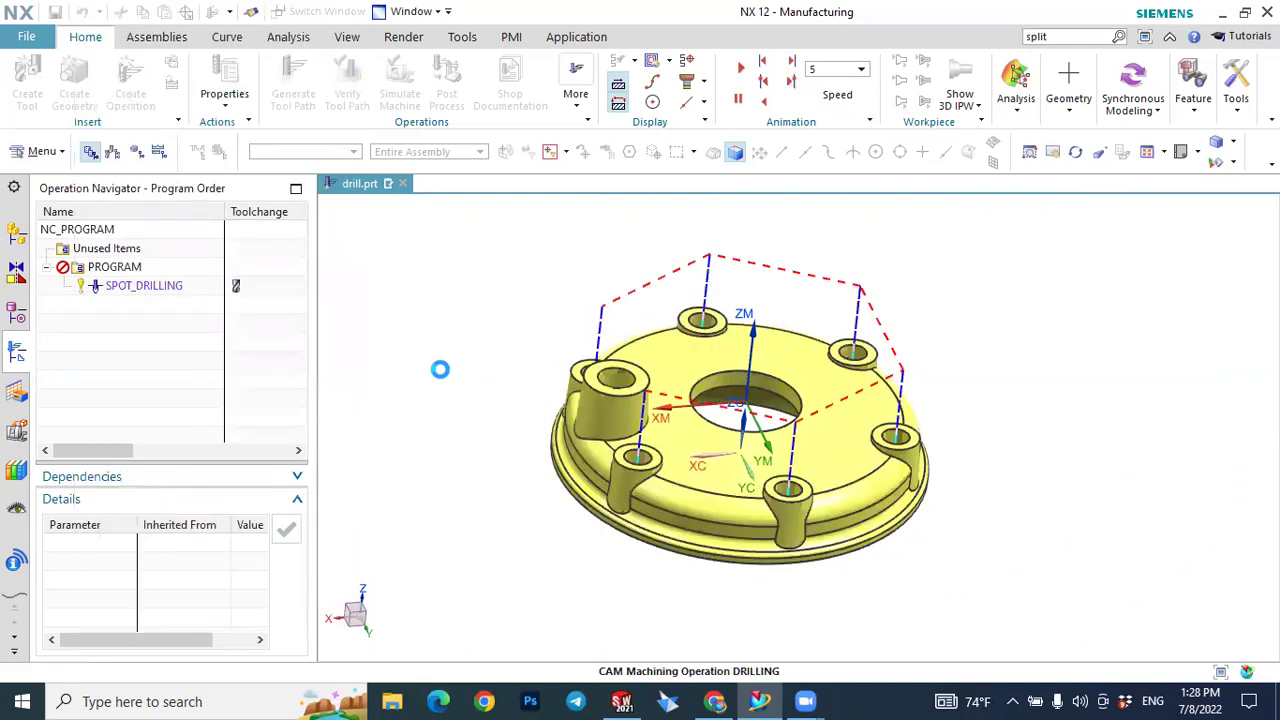
{"action": "mouse_move", "coordinate": [500, 384]}
{"action": "middle_mouse_down"}
{"action": "mouse_move", "coordinate": [500, 366]}
{"action": "mouse_move", "coordinate": [537, 366]}
{"action": "mouse_move", "coordinate": [494, 361]}
{"action": "mouse_move", "coordinate": [514, 363]}
{"action": "mouse_move", "coordinate": [506, 354]}
{"action": "mouse_move", "coordinate": [506, 369]}
{"action": "middle_mouse_up"}
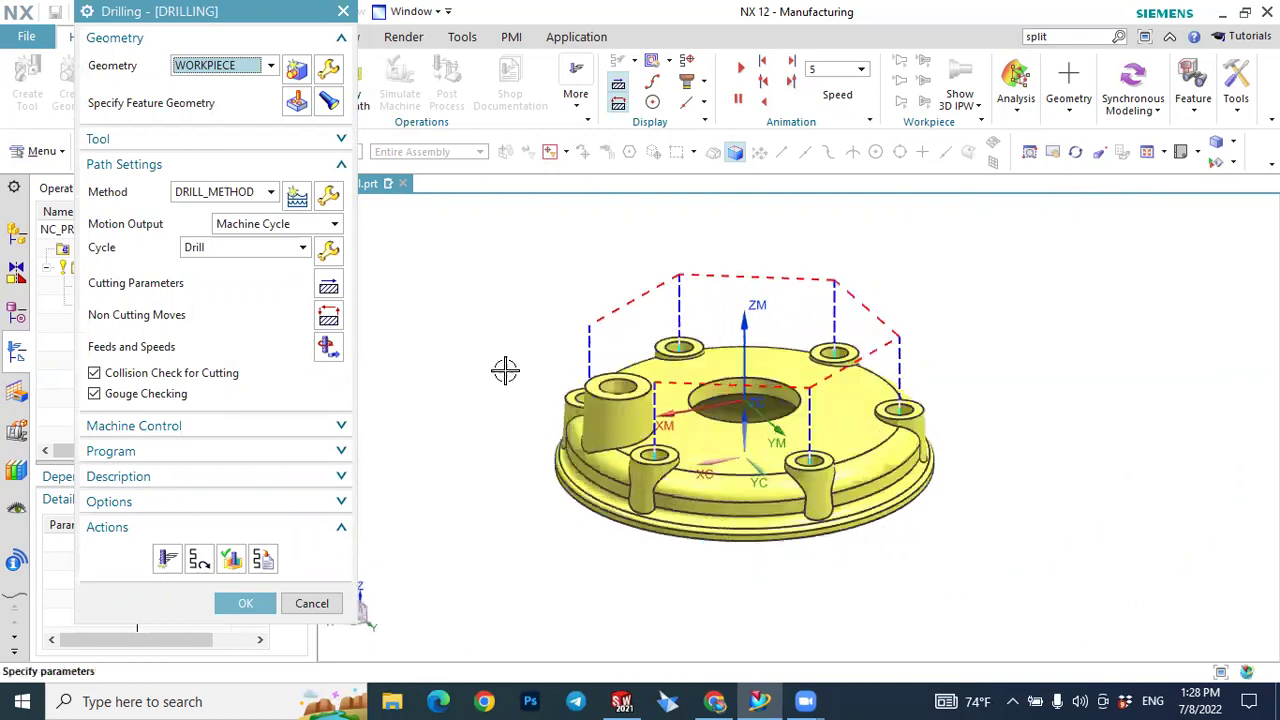
Play the 3D Dynamic verification of the drilling tool path and accept the DRILLING operation.
{"action": "left_click", "coordinate": [230, 560]}
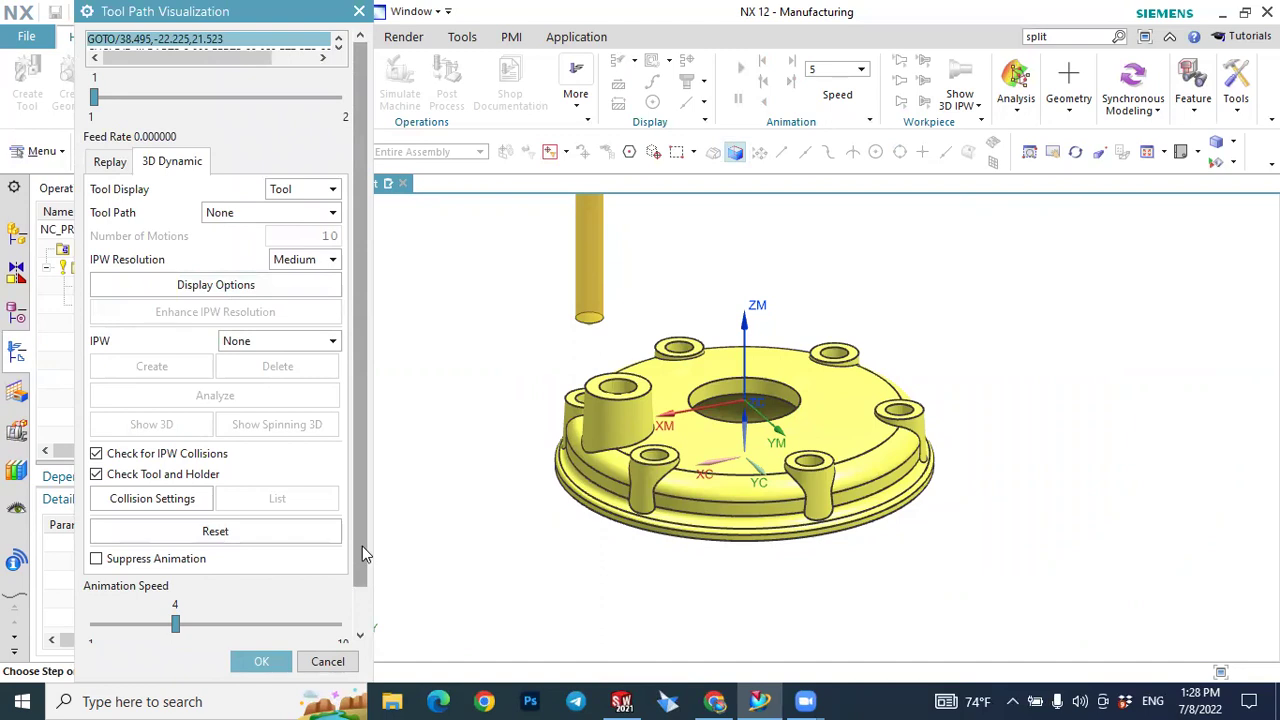
{"action": "scroll", "coordinate": [362, 552], "scroll_direction": "down", "scroll_amount": 1}
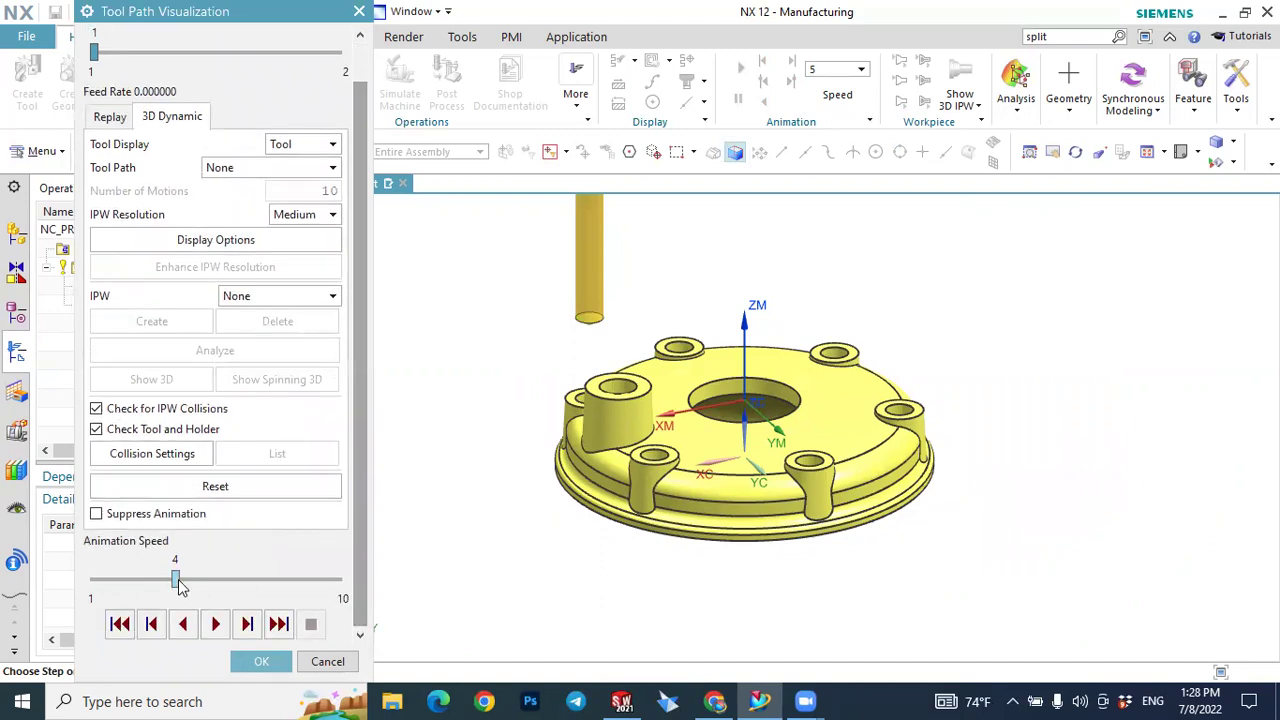
{"action": "left_click", "coordinate": [215, 624]}
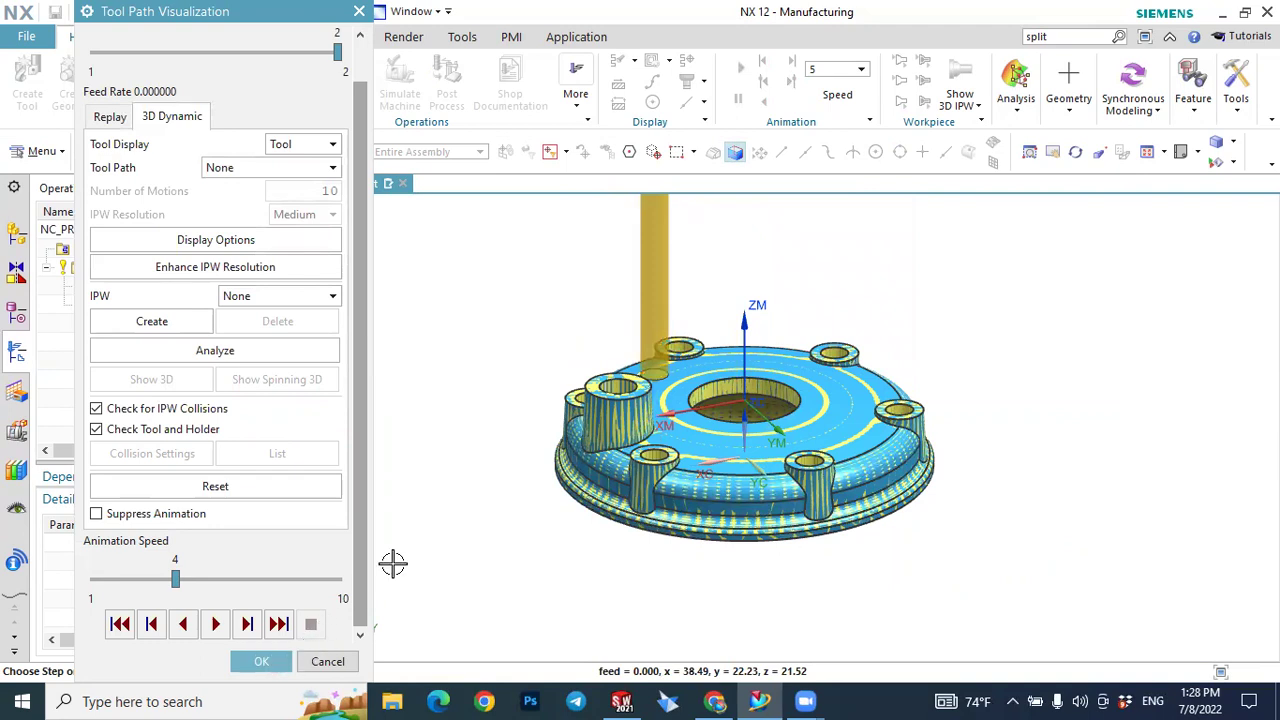
{"action": "left_click", "coordinate": [261, 661]}
{"action": "left_click", "coordinate": [245, 602]}
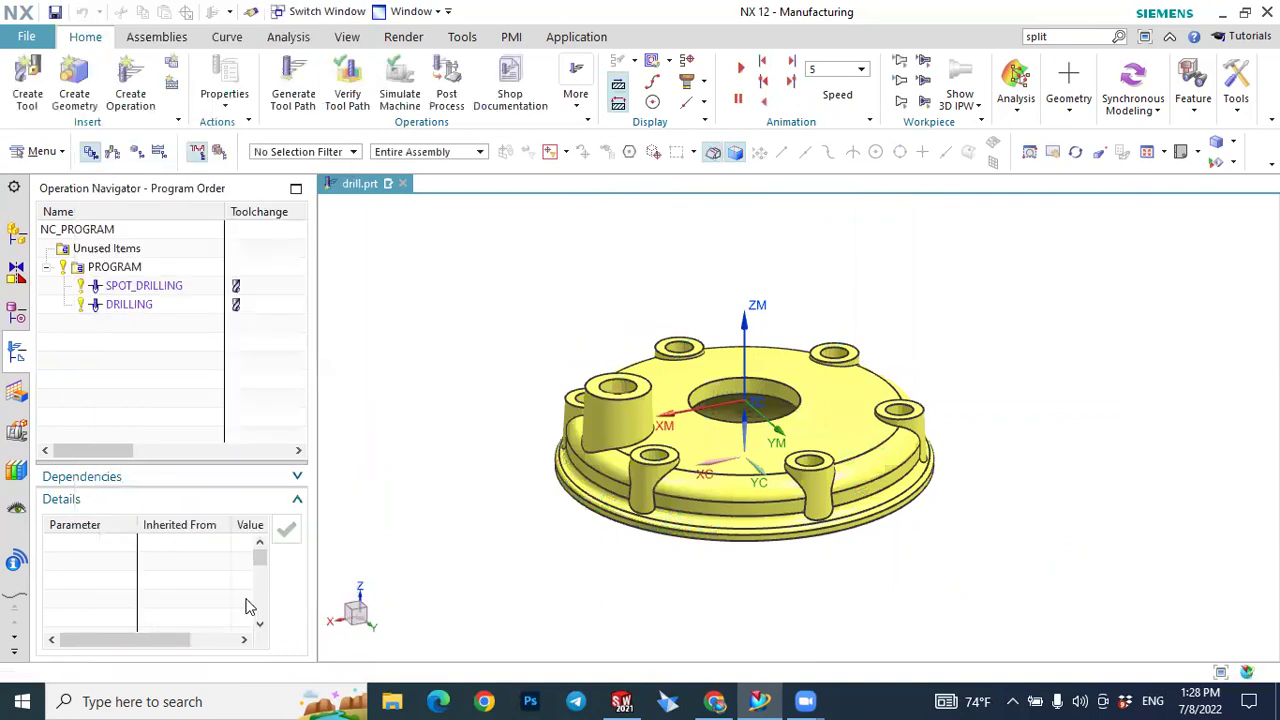
Select the SPOT_DRILLING and DRILLING operations together, play their combined 3D Dynamic tool path verification and accept it.
{"action": "left_click", "coordinate": [138, 269]}
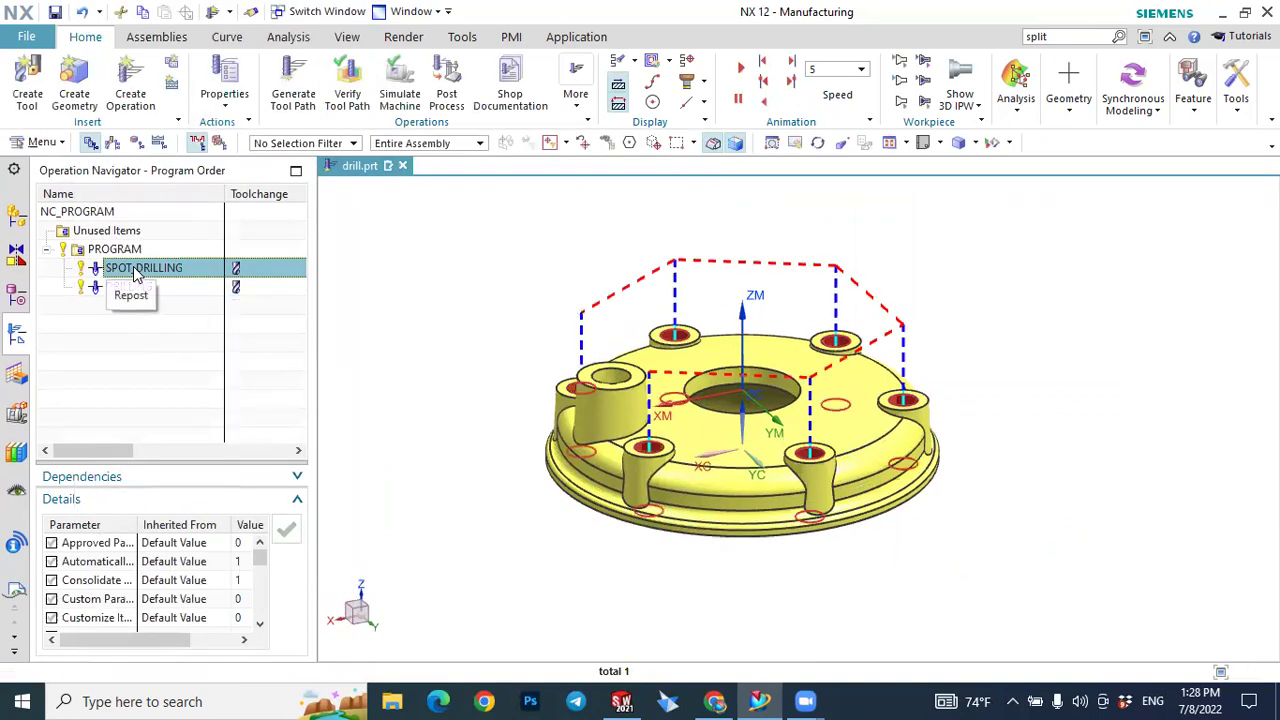
{"action": "left_click", "coordinate": [137, 290]}
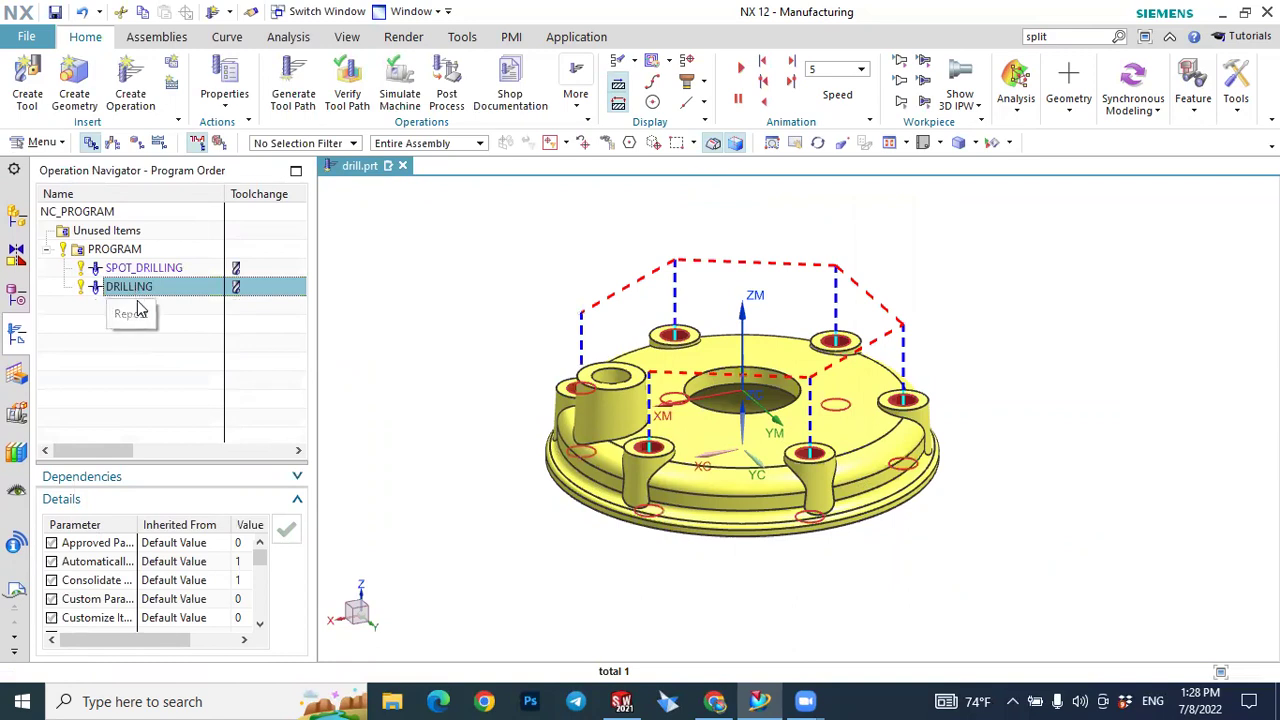
{"action": "left_click", "coordinate": [144, 270], "text": "ctrl"}
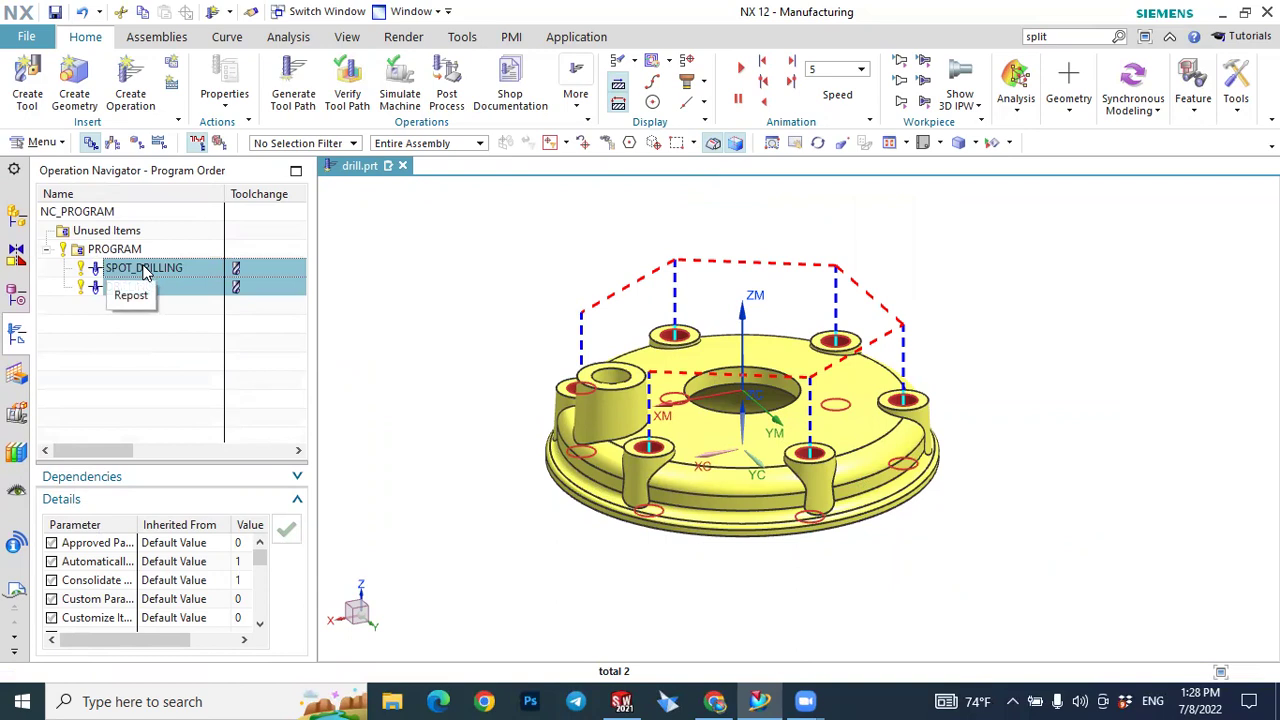
{"action": "left_click", "coordinate": [144, 270]}
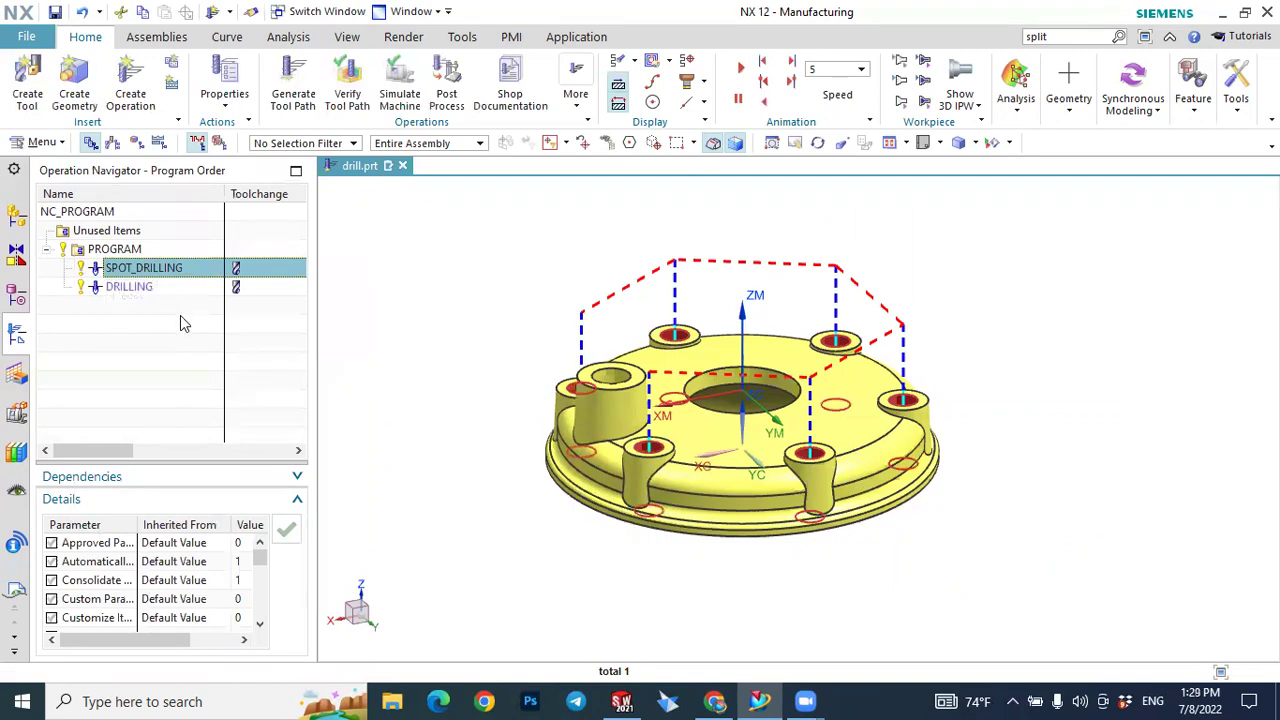
{"action": "left_click", "coordinate": [140, 290], "text": "ctrl"}
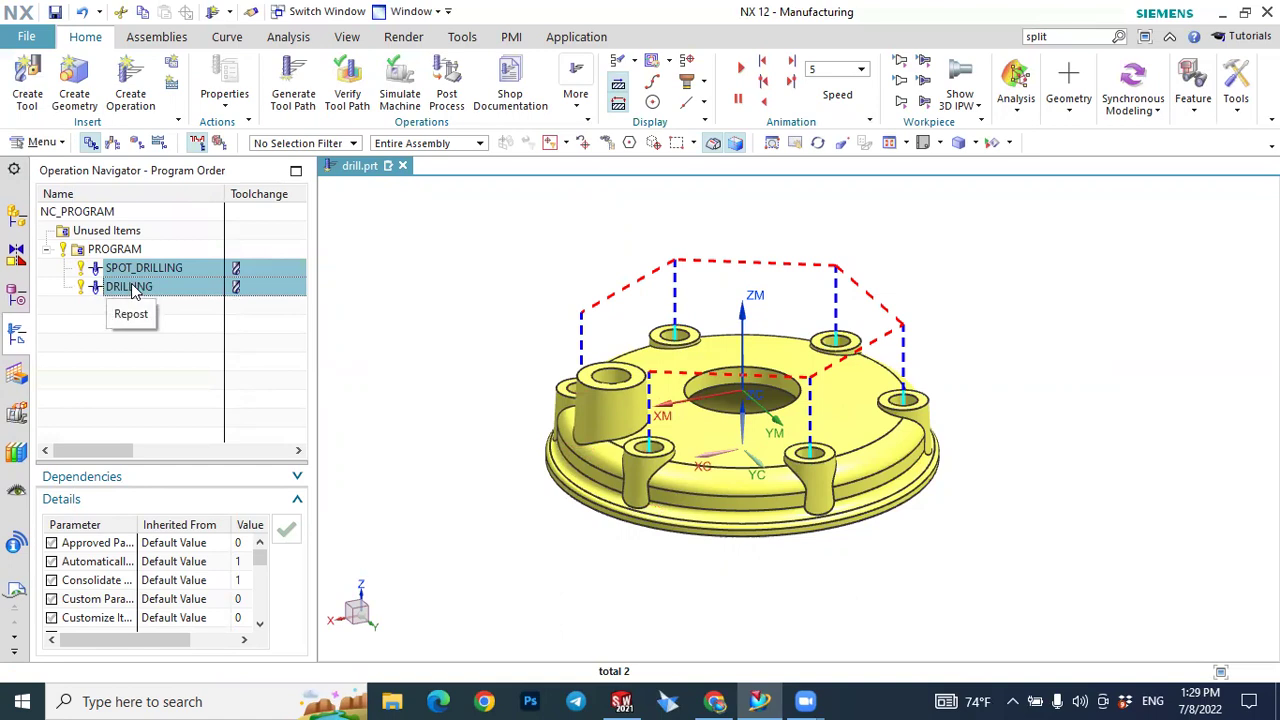
{"action": "left_click", "coordinate": [342, 80]}
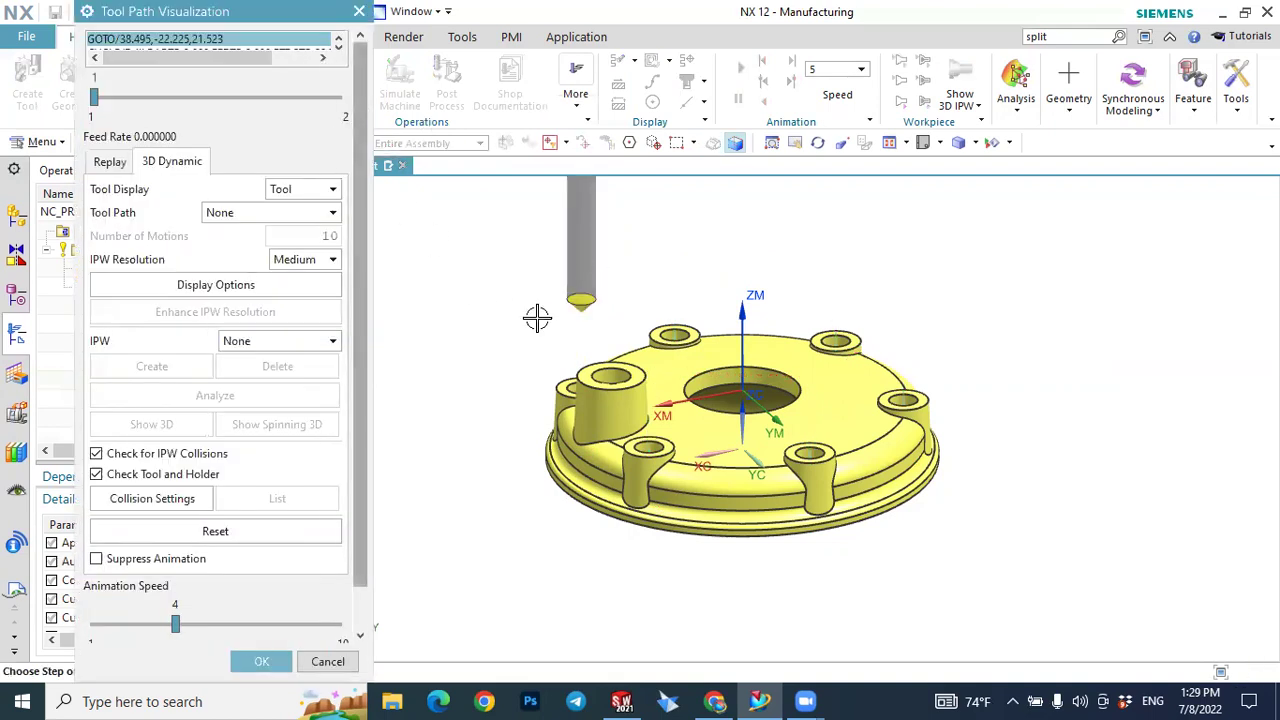
{"action": "left_click_drag", "start_coordinate": [356, 512], "coordinate": [356, 589]}
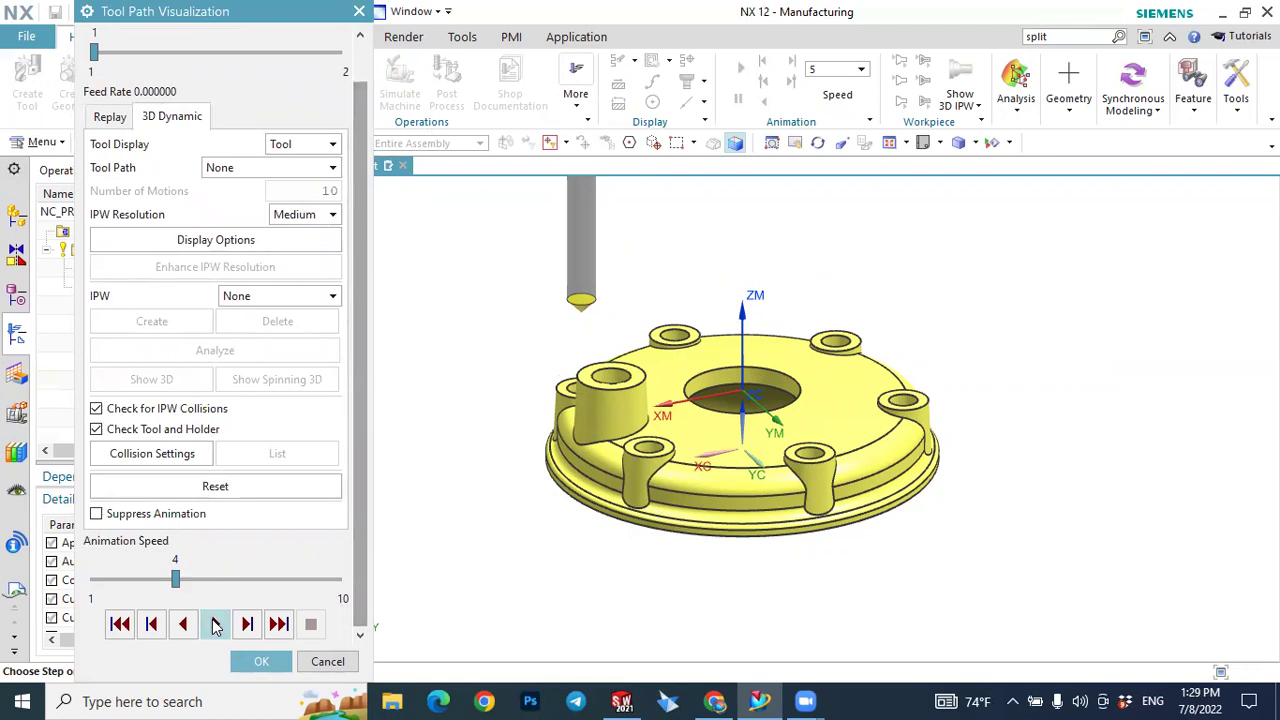
{"action": "left_click", "coordinate": [215, 624]}
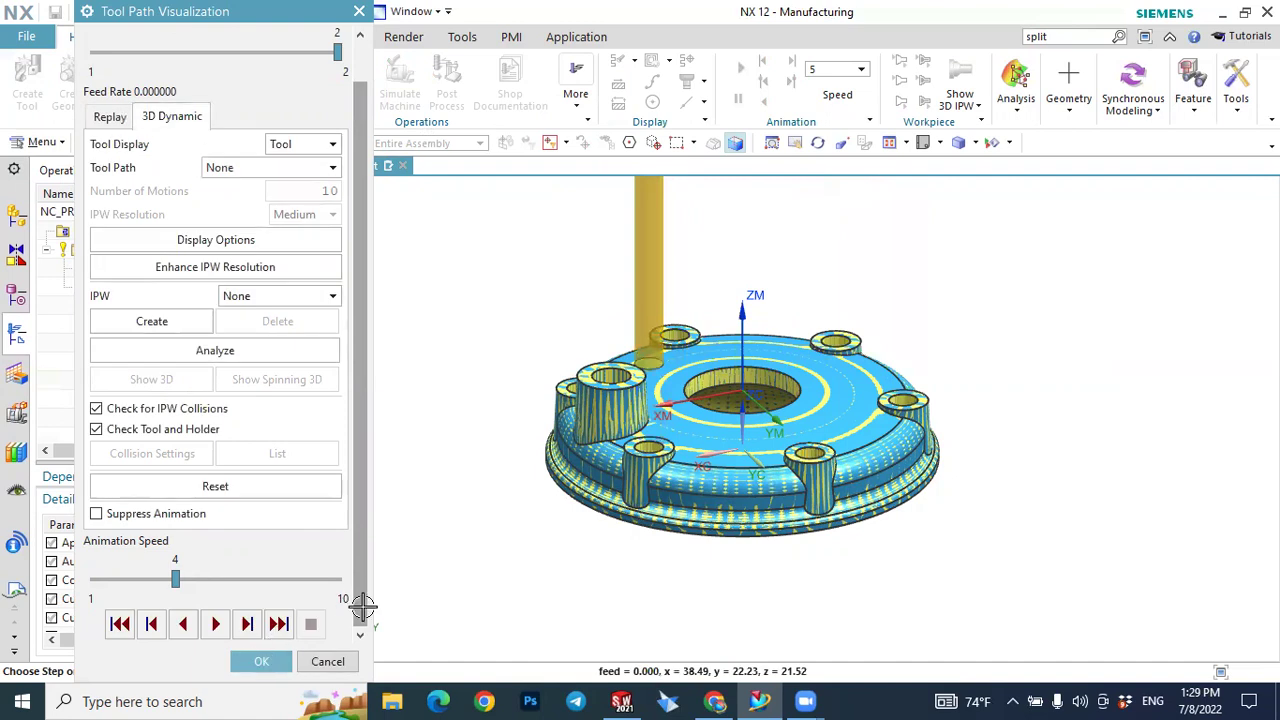
{"action": "left_click", "coordinate": [258, 660]}
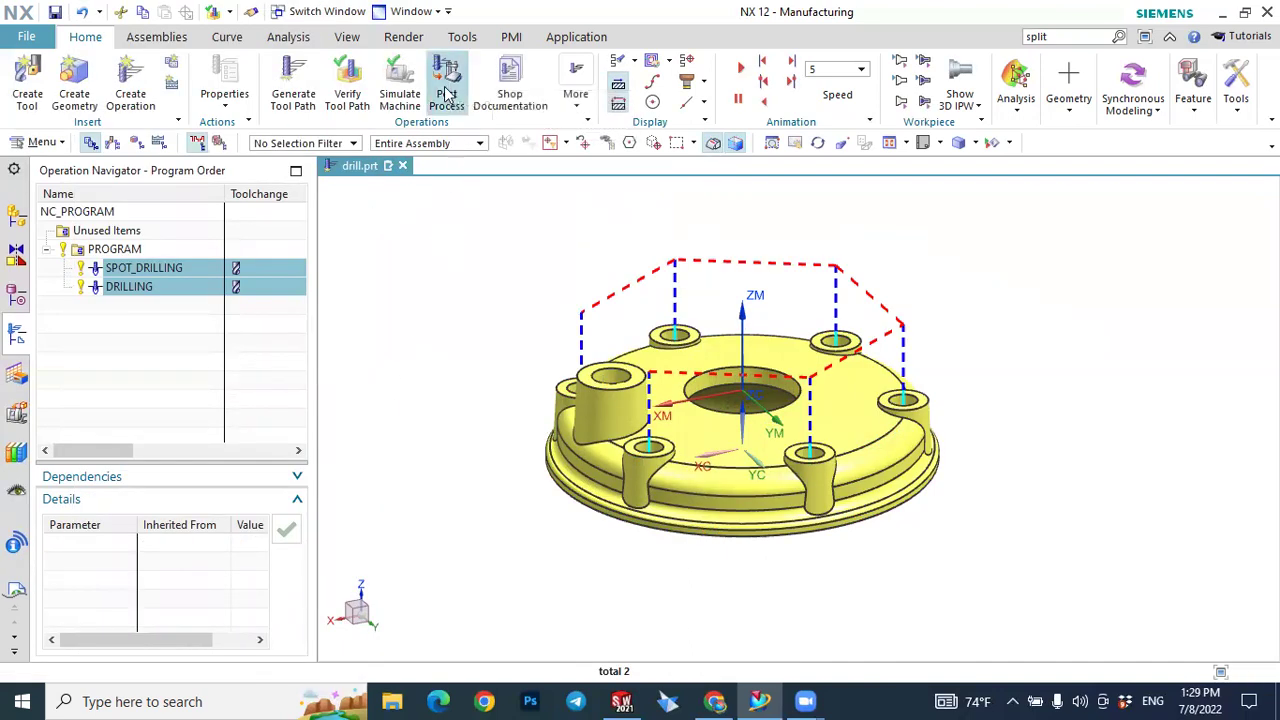
Postprocess both operations with the MILL_3_AXIS postprocessor in Metric/PART units, continuing past the units prompt.
{"action": "left_click", "coordinate": [447, 72]}
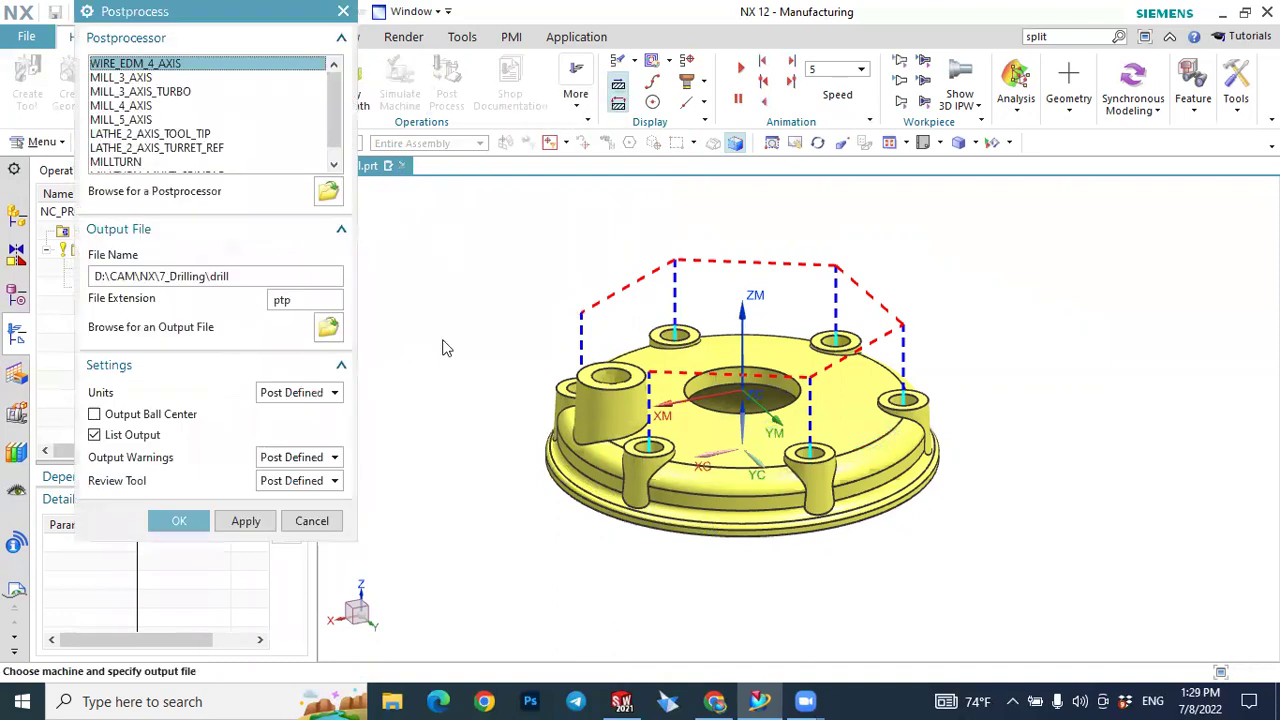
{"action": "left_click", "coordinate": [138, 78]}
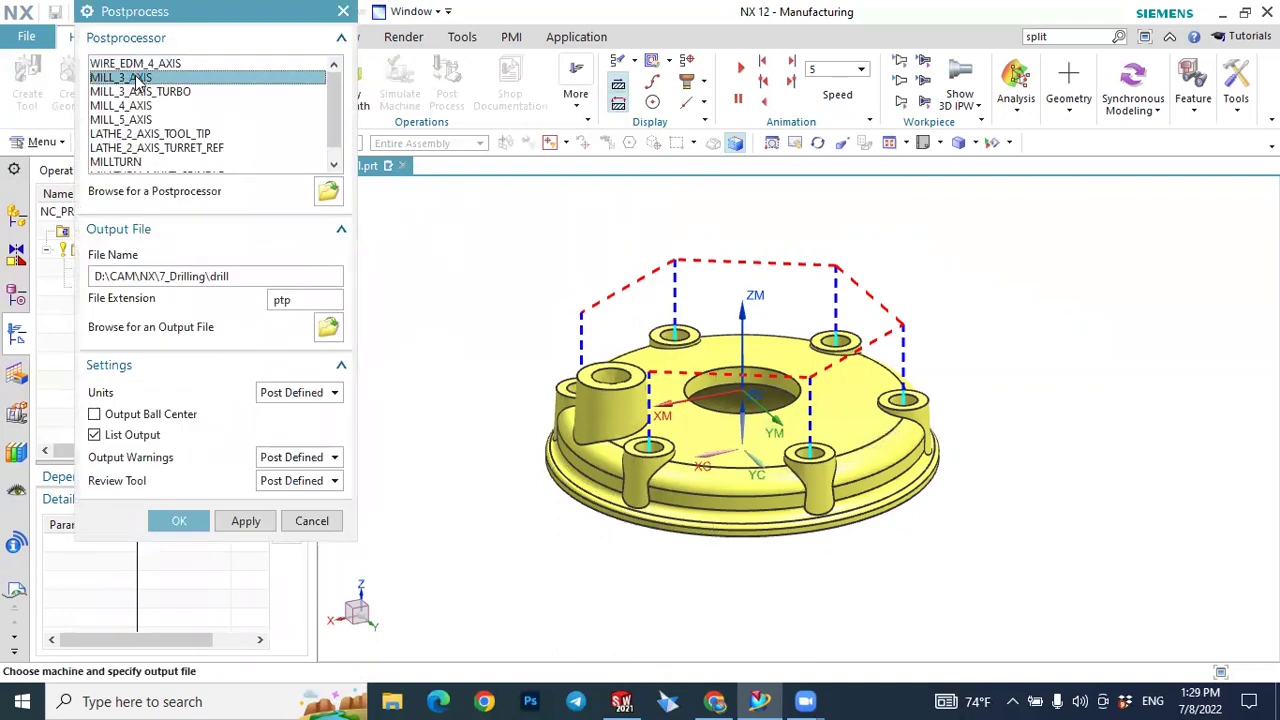
{"action": "left_click", "coordinate": [290, 393]}
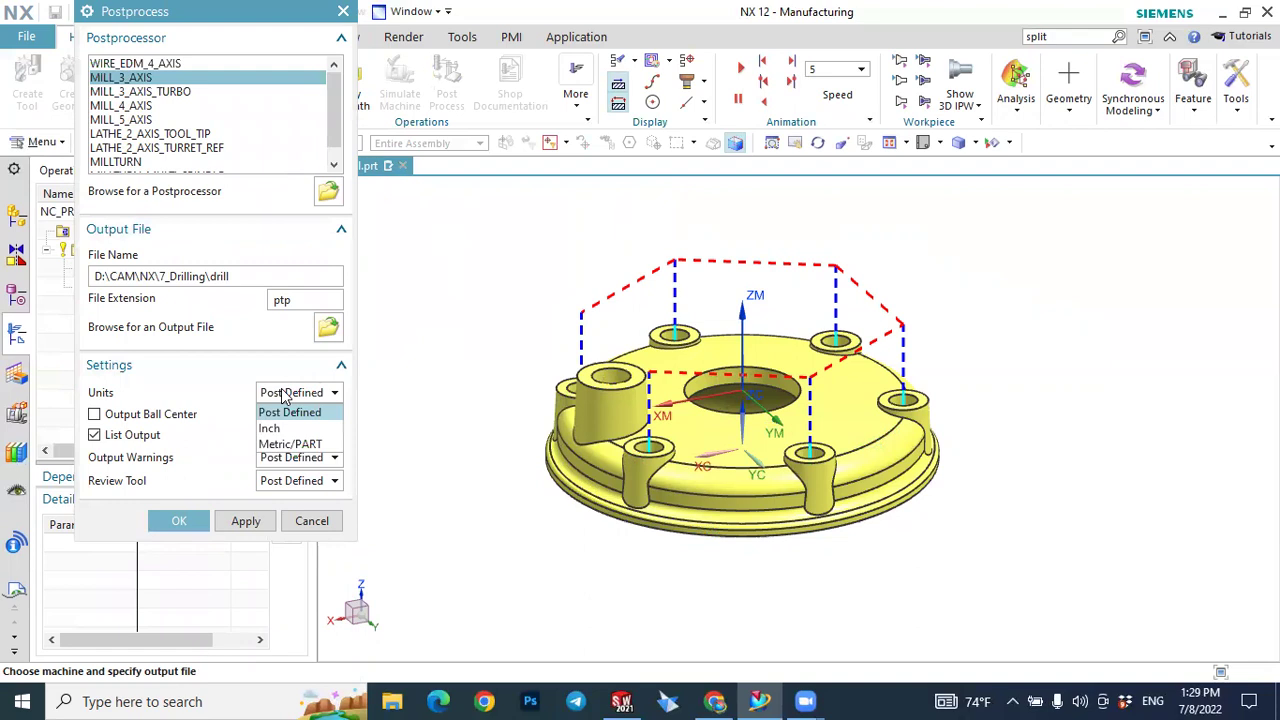
{"action": "left_click", "coordinate": [284, 443]}
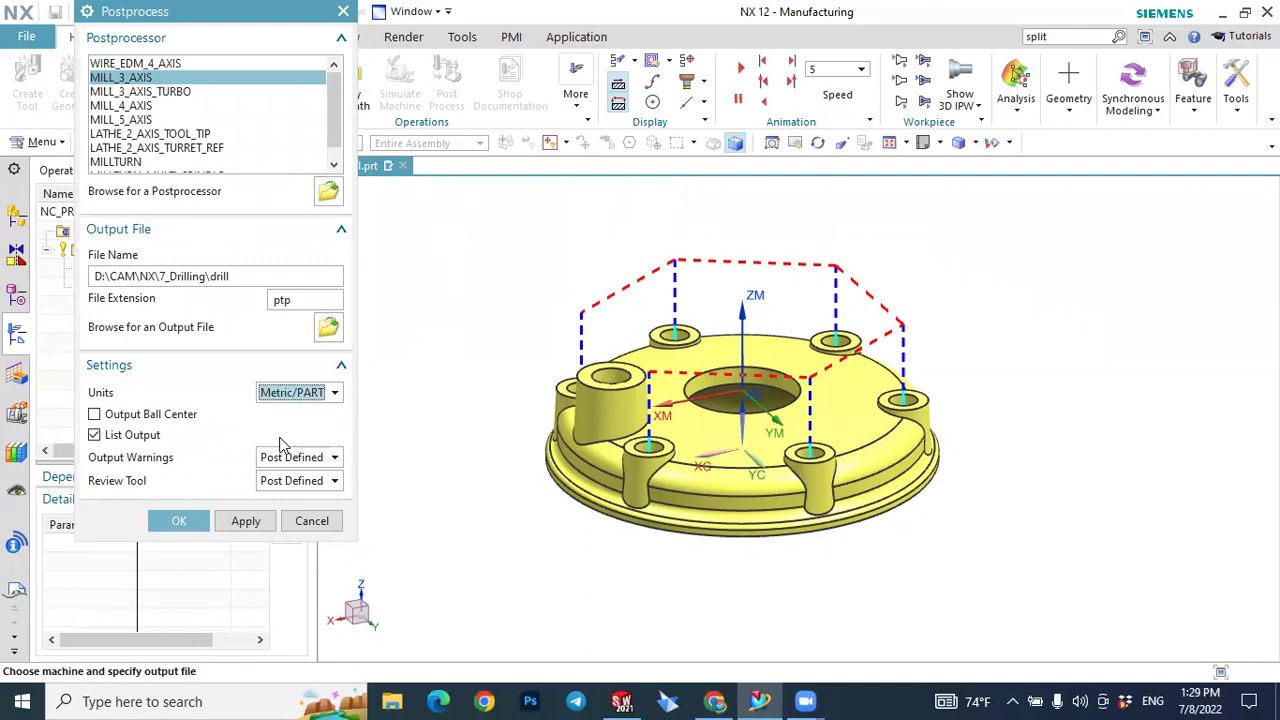
{"action": "left_click", "coordinate": [281, 392]}
{"action": "left_click", "coordinate": [286, 443]}
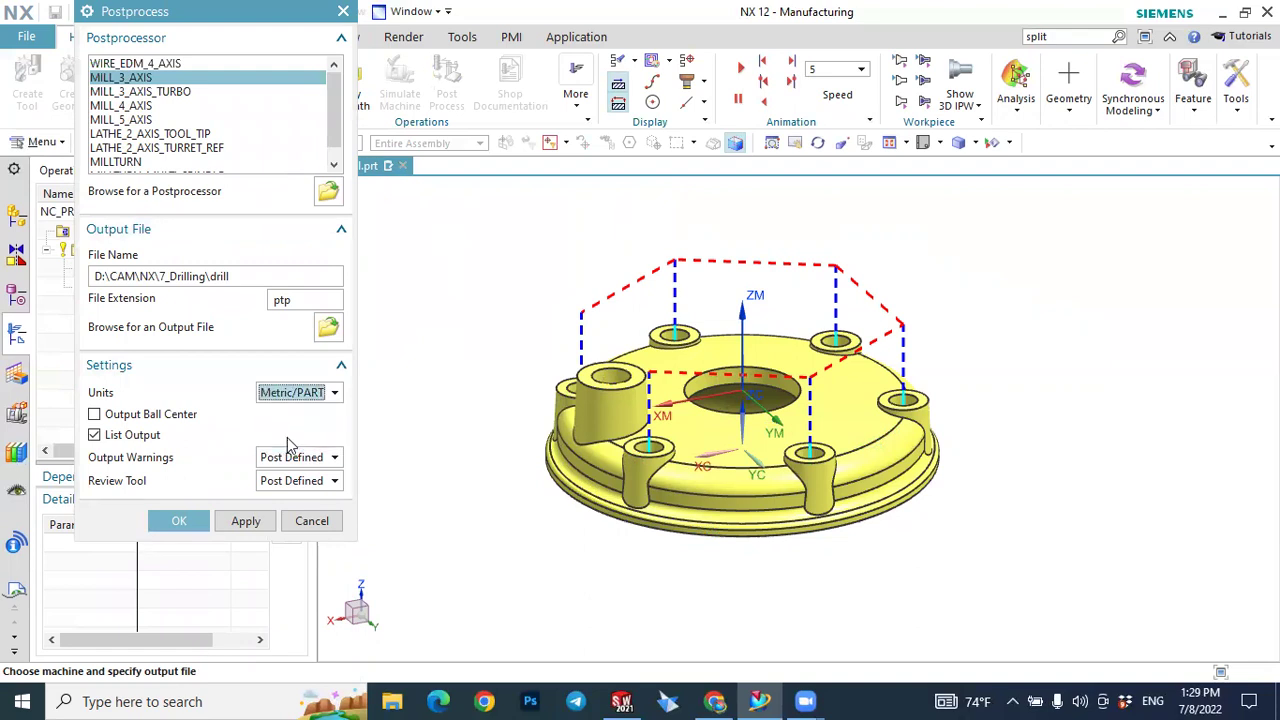
{"action": "left_click", "coordinate": [177, 527]}
{"action": "left_click", "coordinate": [514, 376]}
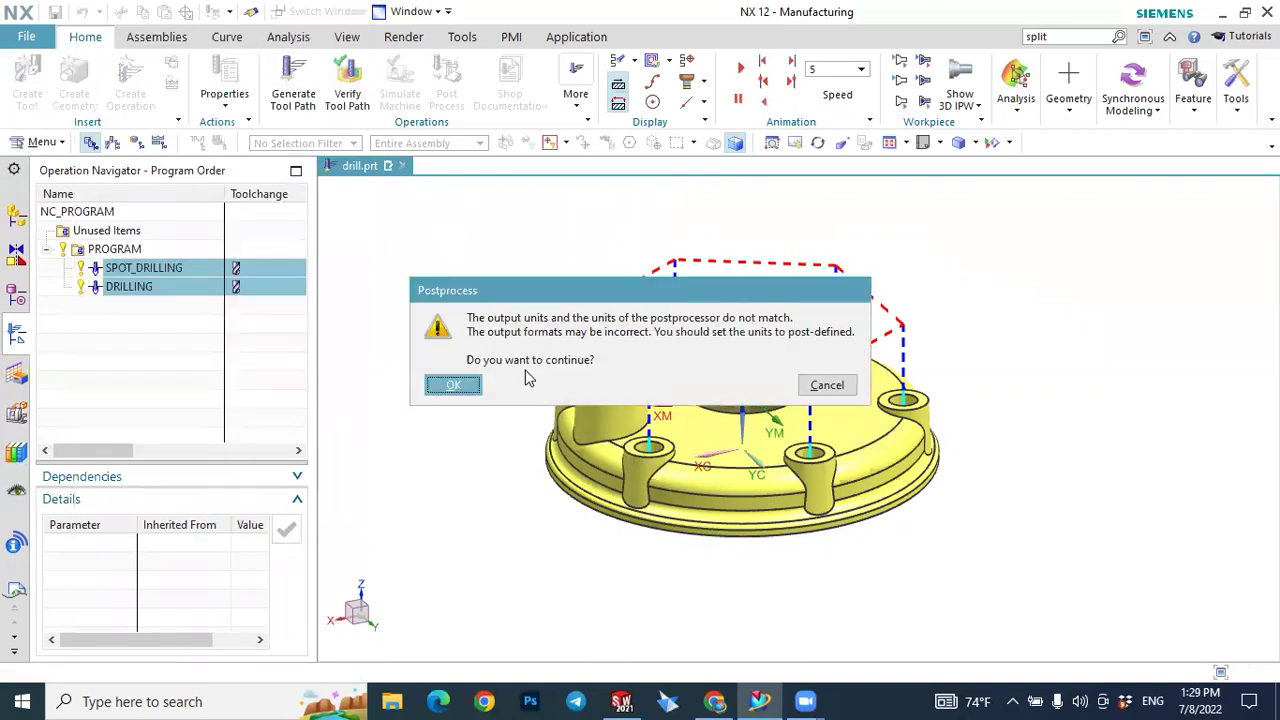
{"action": "left_click", "coordinate": [472, 389]}
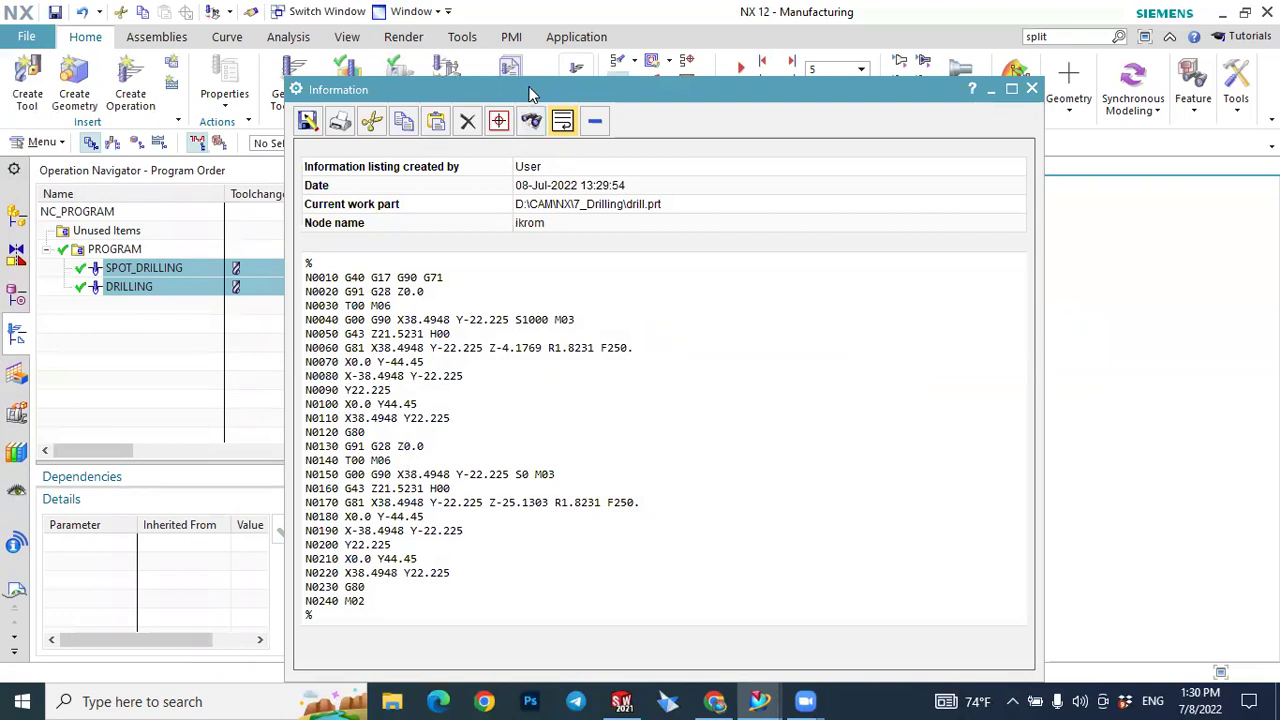
Place the code listing beside the operation list, open the DRILLING operation and examine its Motion Output choices against the G81 cycle line.
{"action": "left_click_drag", "start_coordinate": [530, 93], "coordinate": [790, 62]}
{"action": "left_click", "coordinate": [168, 347]}
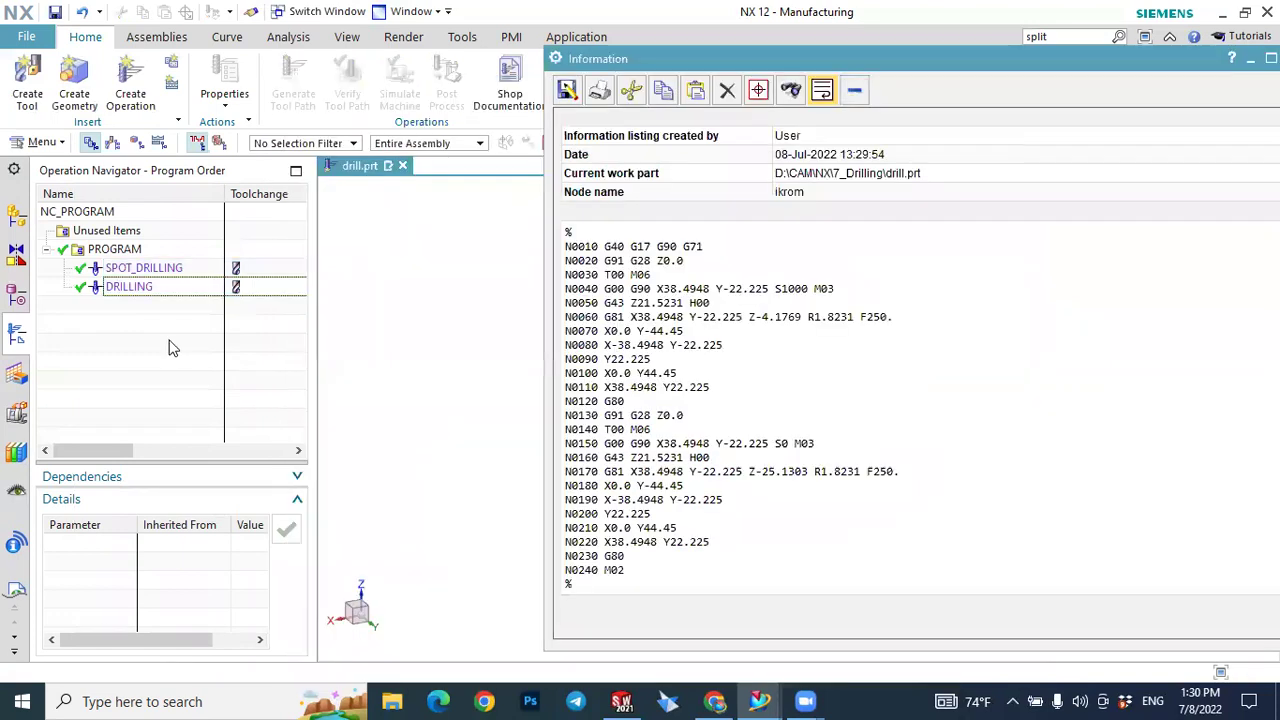
{"action": "double_click", "coordinate": [138, 288]}
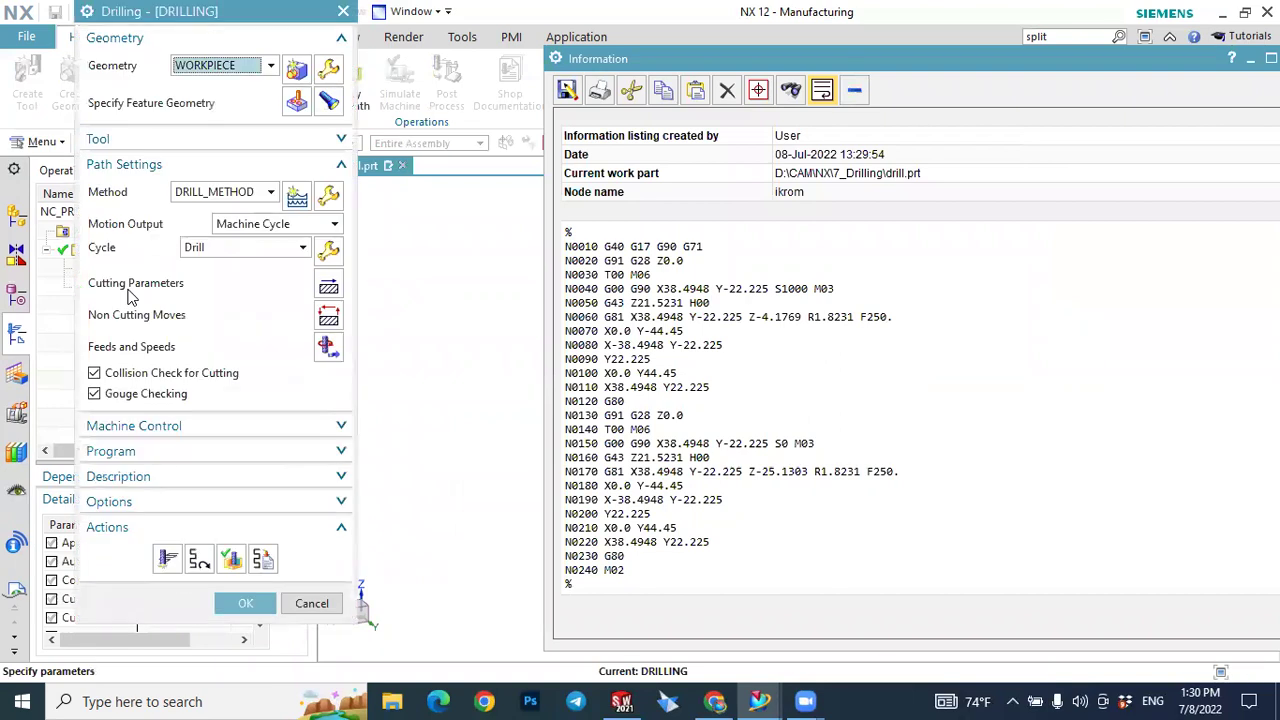
{"action": "left_click", "coordinate": [240, 227]}
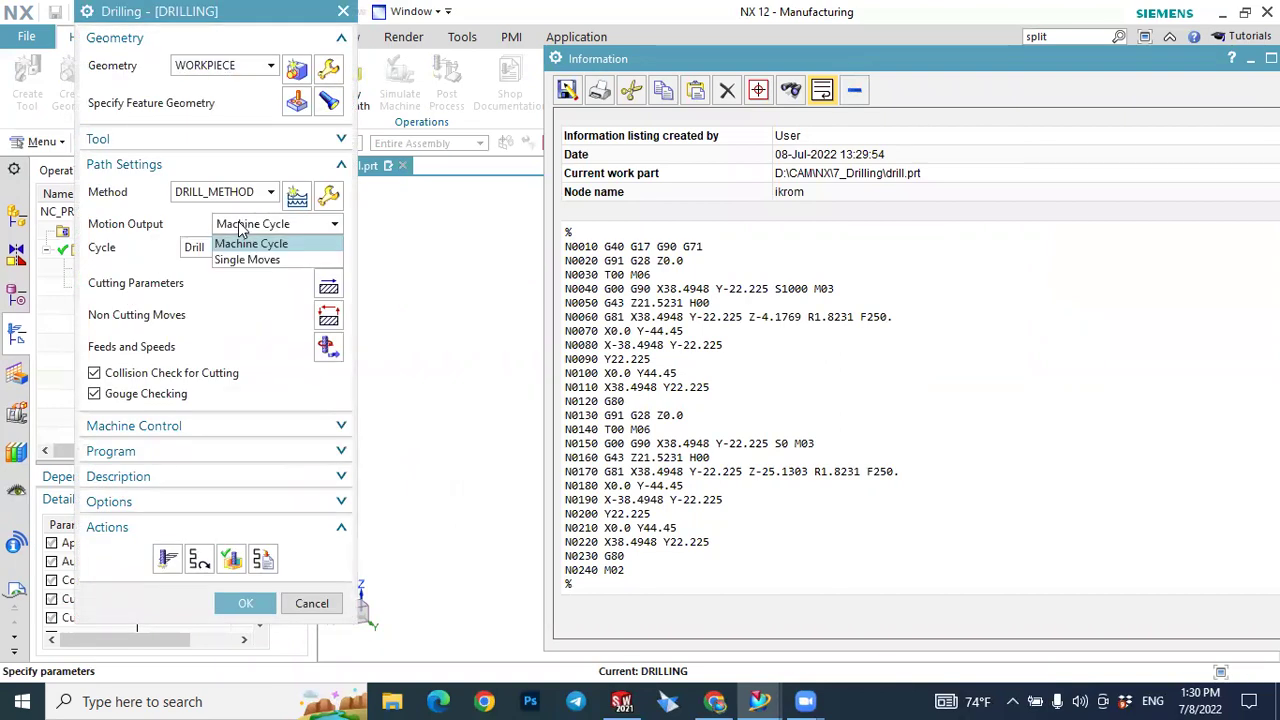
{"action": "left_click", "coordinate": [242, 228]}
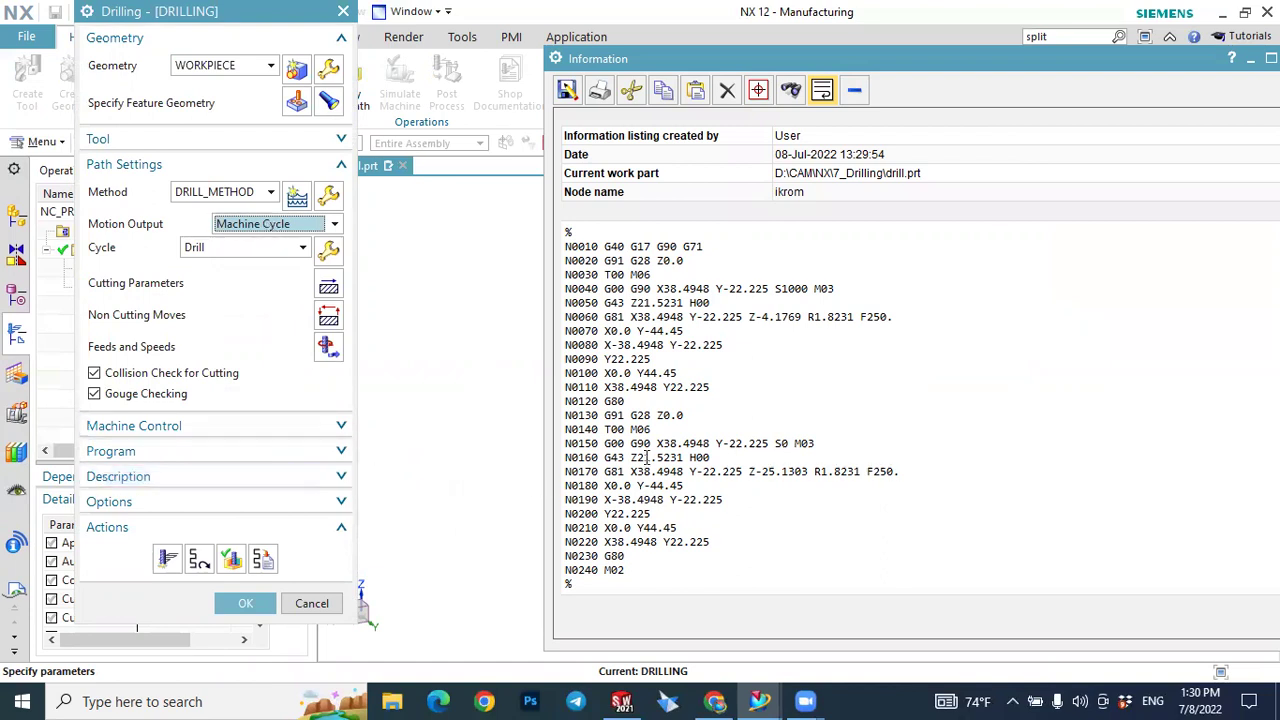
{"action": "scroll", "coordinate": [648, 449], "scroll_direction": "up", "scroll_amount": 1, "text": "ctrl"}
{"action": "scroll", "coordinate": [648, 449], "scroll_direction": "up", "scroll_amount": 1, "text": "ctrl"}
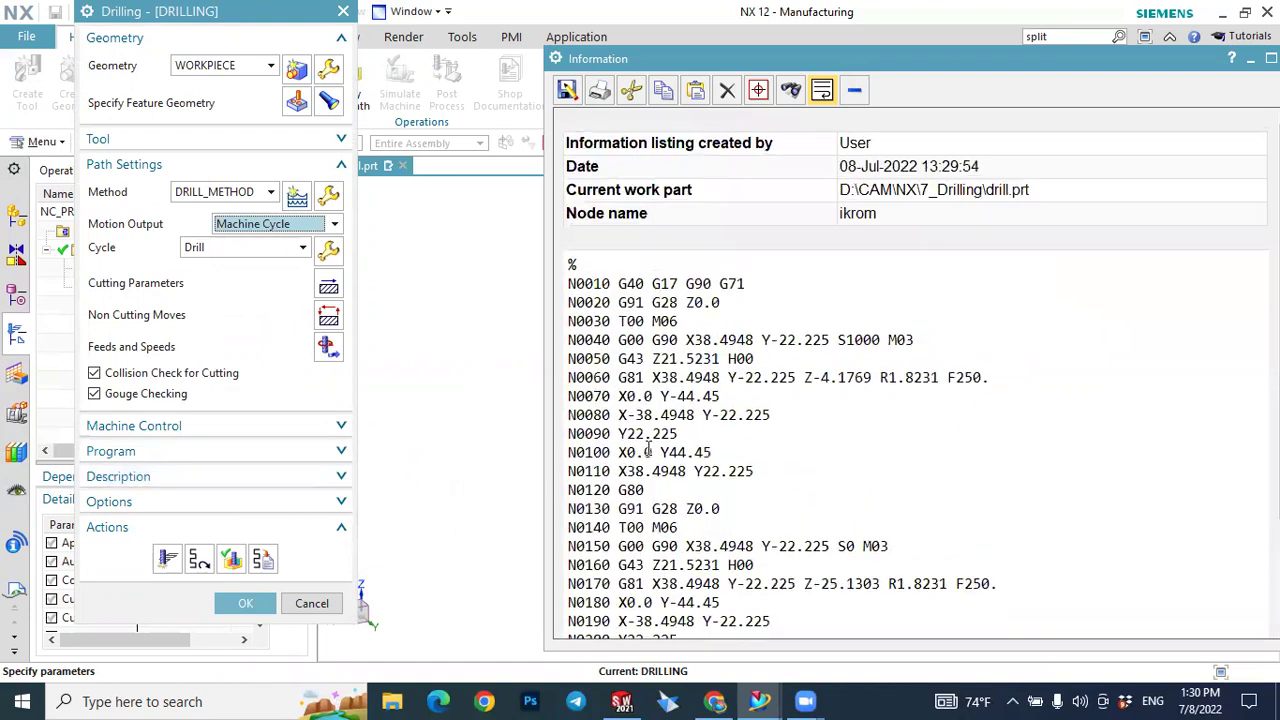
{"action": "left_click_drag", "start_coordinate": [621, 377], "coordinate": [1021, 382]}
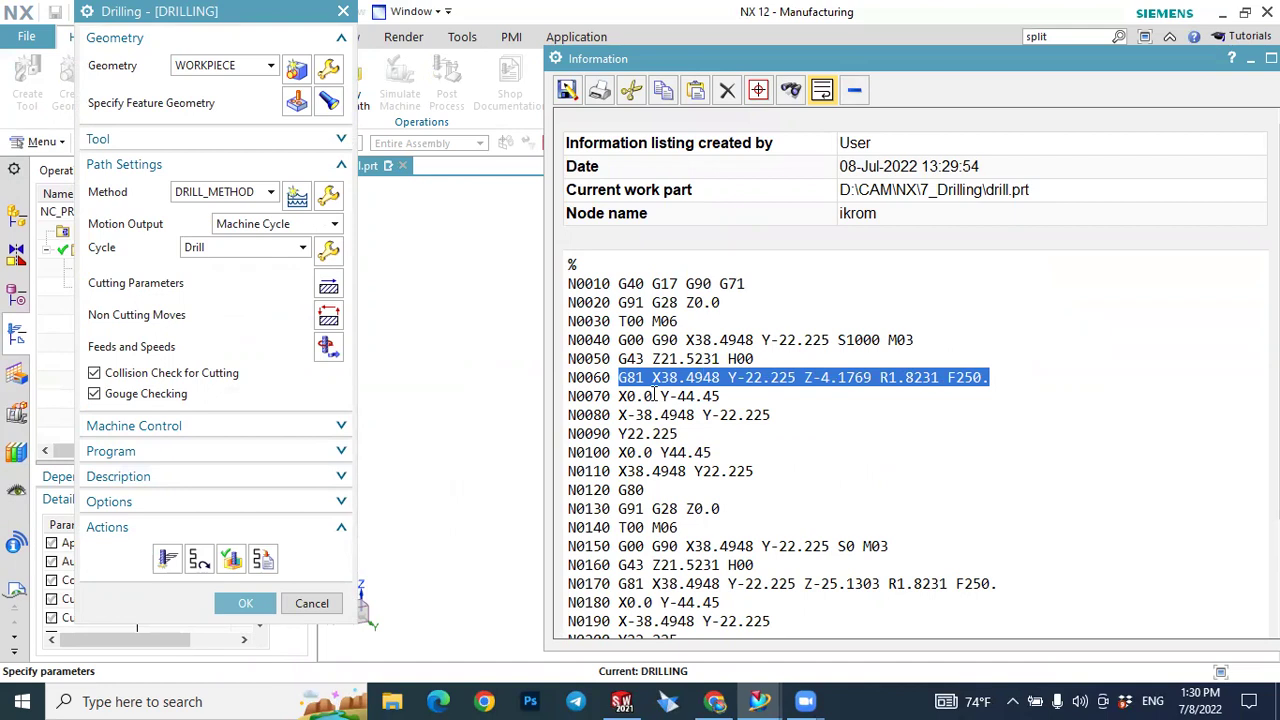
Set the DRILLING operation's motion output to Single Moves, regenerate its tool path and accept the operation.
{"action": "left_click", "coordinate": [226, 226]}
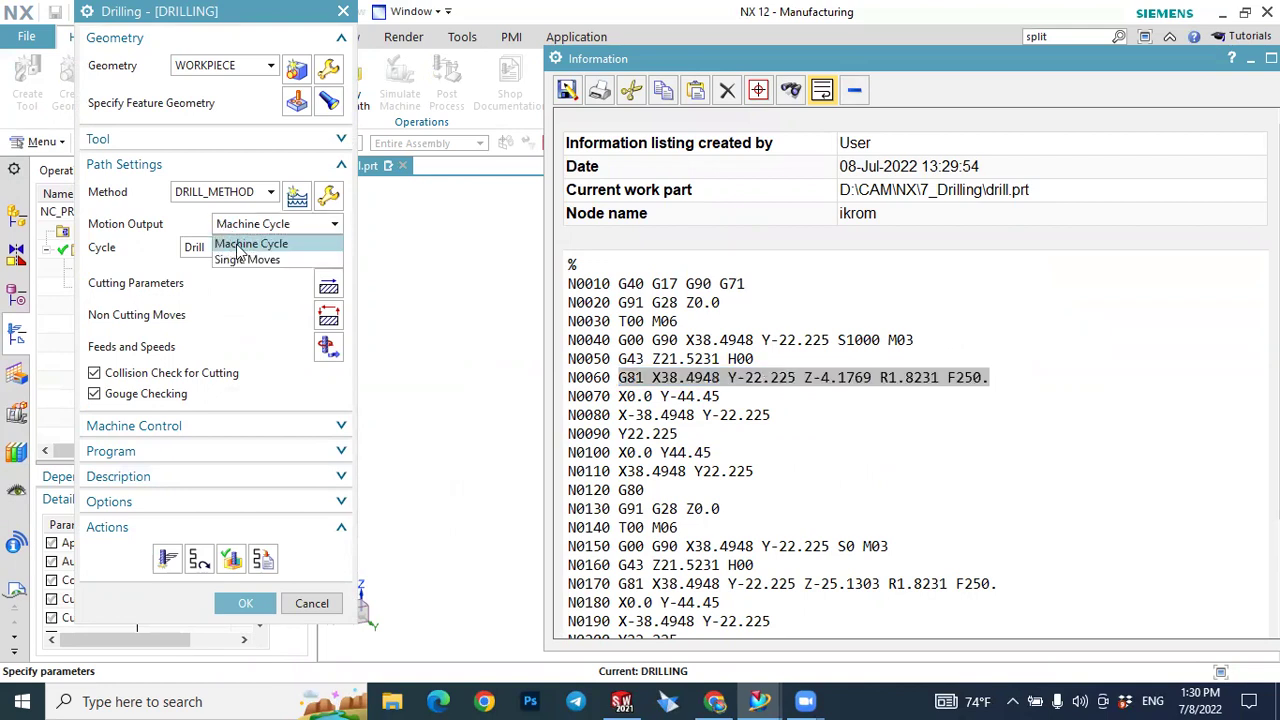
{"action": "left_click", "coordinate": [240, 248]}
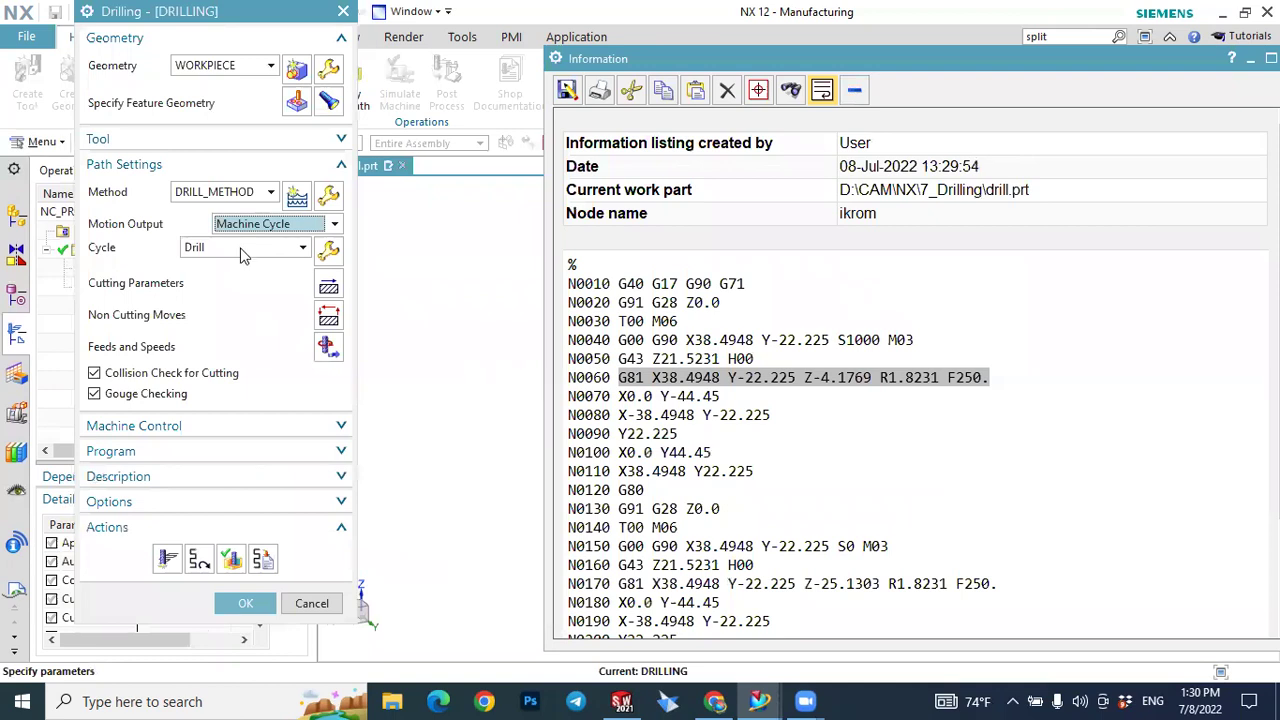
{"action": "left_click", "coordinate": [250, 226]}
{"action": "left_click", "coordinate": [235, 259]}
{"action": "left_click", "coordinate": [166, 559]}
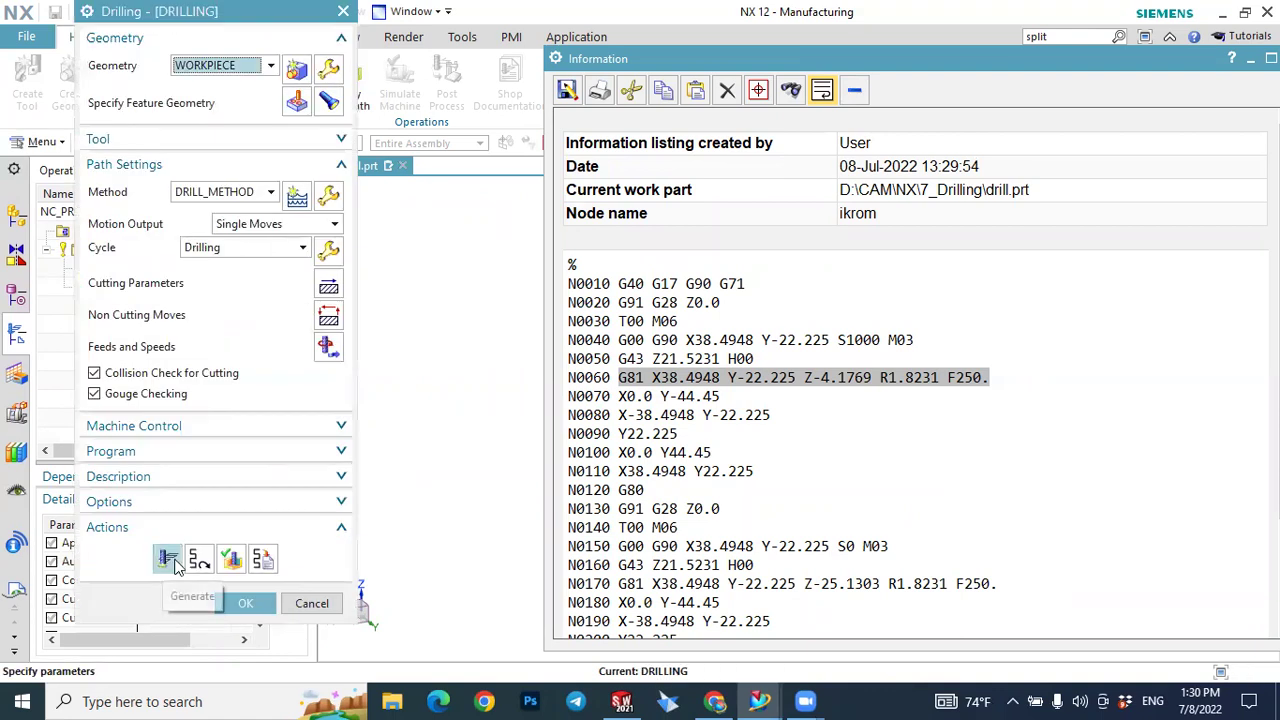
{"action": "left_click", "coordinate": [245, 607]}
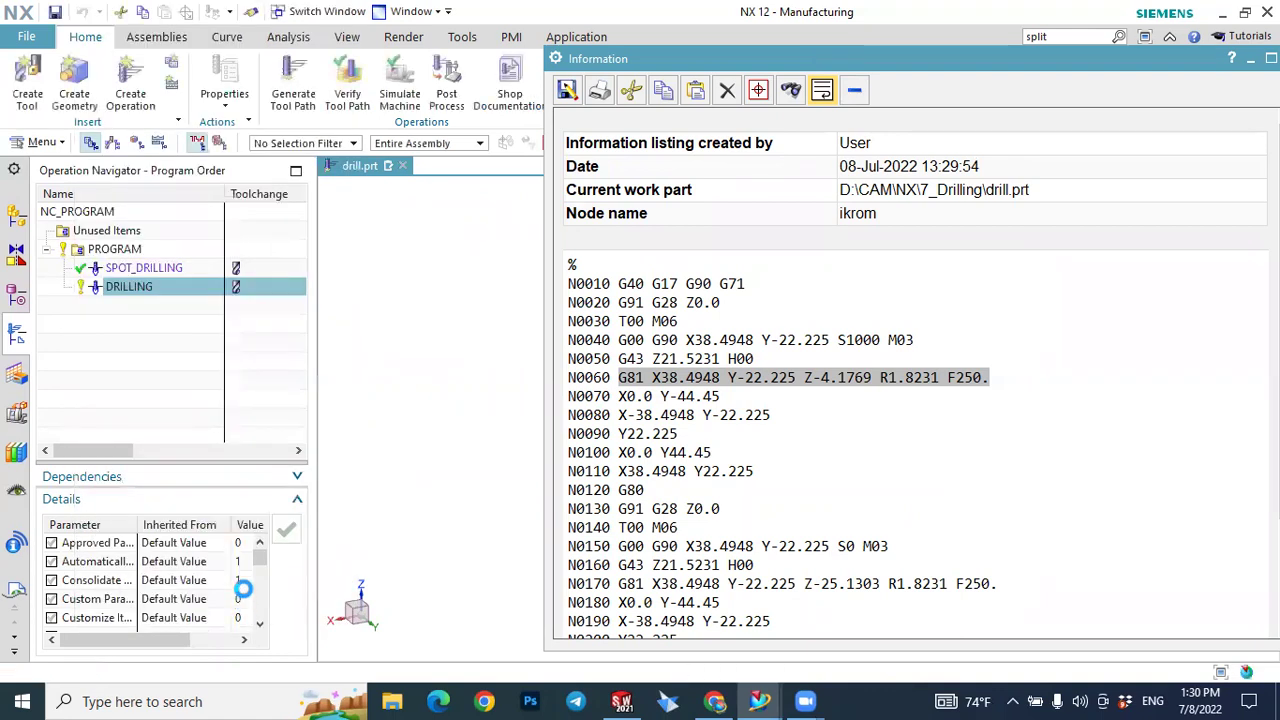
Set the SPOT_DRILLING operation's motion output to Single Moves, regenerate its tool path and accept the operation.
{"action": "left_click", "coordinate": [148, 268]}
{"action": "double_click", "coordinate": [148, 268]}
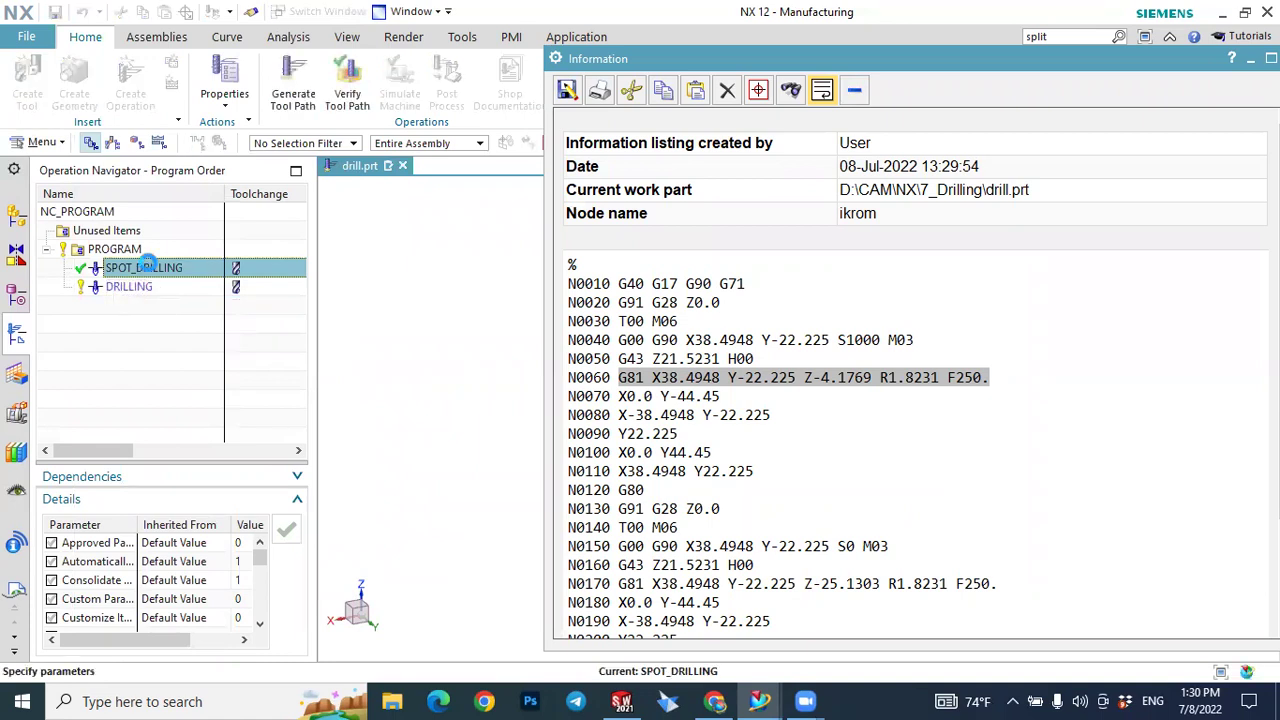
{"action": "left_click", "coordinate": [222, 223]}
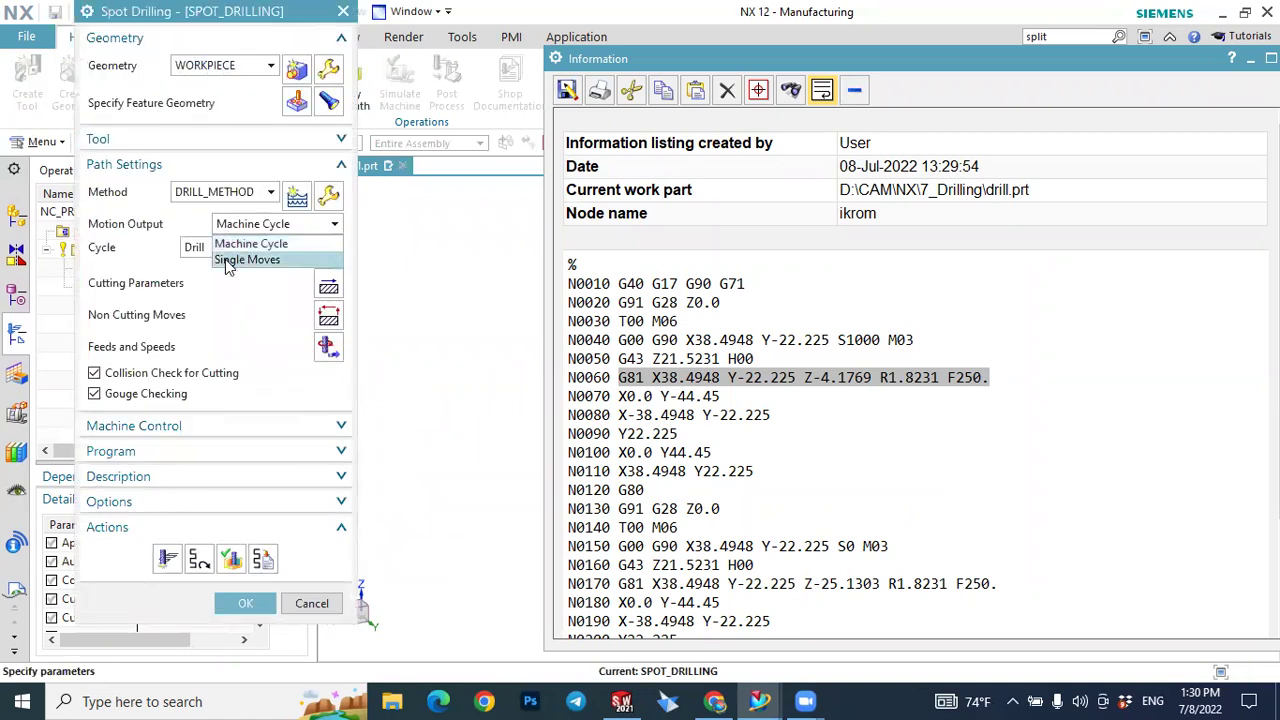
{"action": "left_click", "coordinate": [228, 258]}
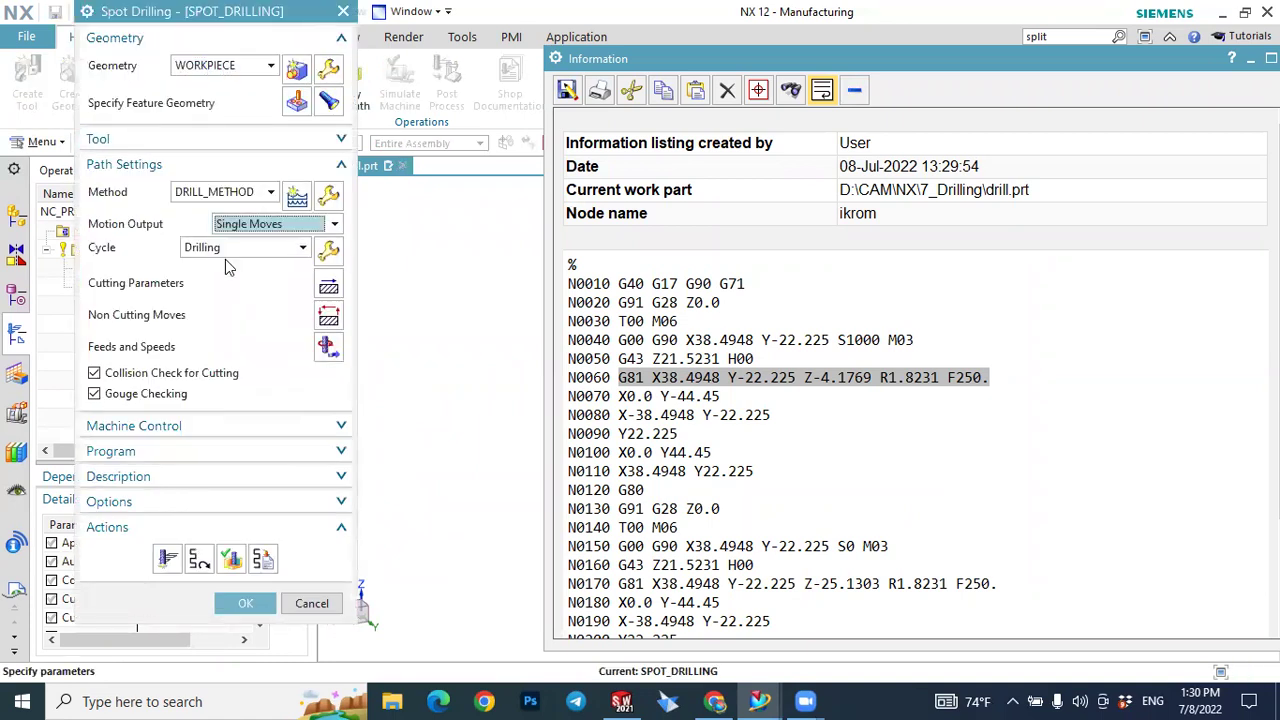
{"action": "left_click", "coordinate": [245, 603]}
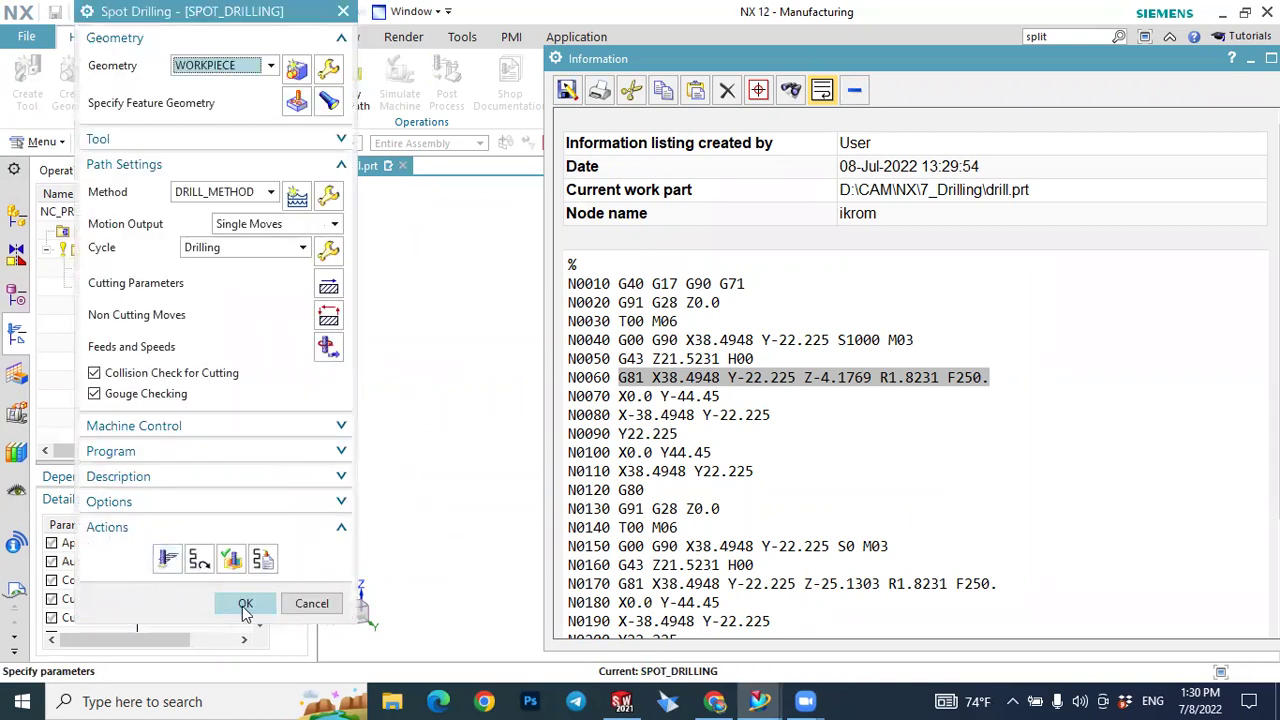
{"action": "left_click", "coordinate": [243, 603]}
Examine the Machine Cycle code listing down to its M02 line and mark that last block's line number.
{"action": "scroll", "coordinate": [705, 418], "scroll_direction": "down", "scroll_amount": 2}
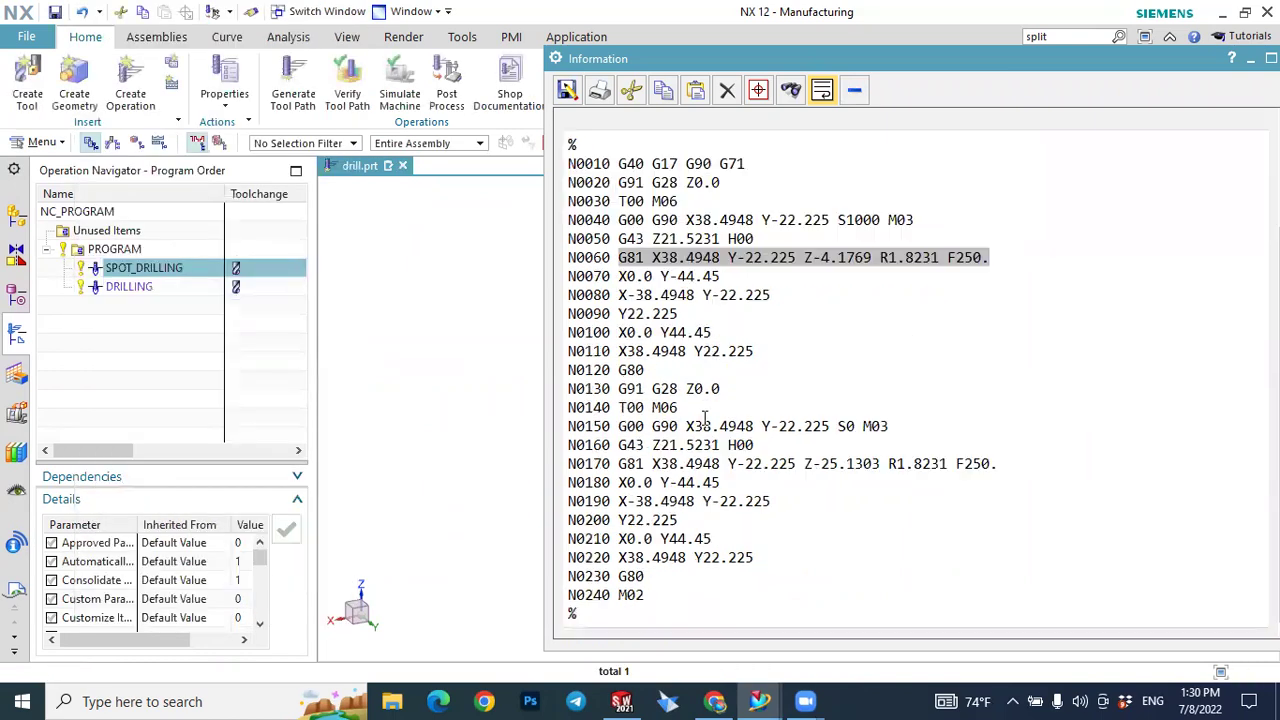
{"action": "double_click", "coordinate": [581, 586]}
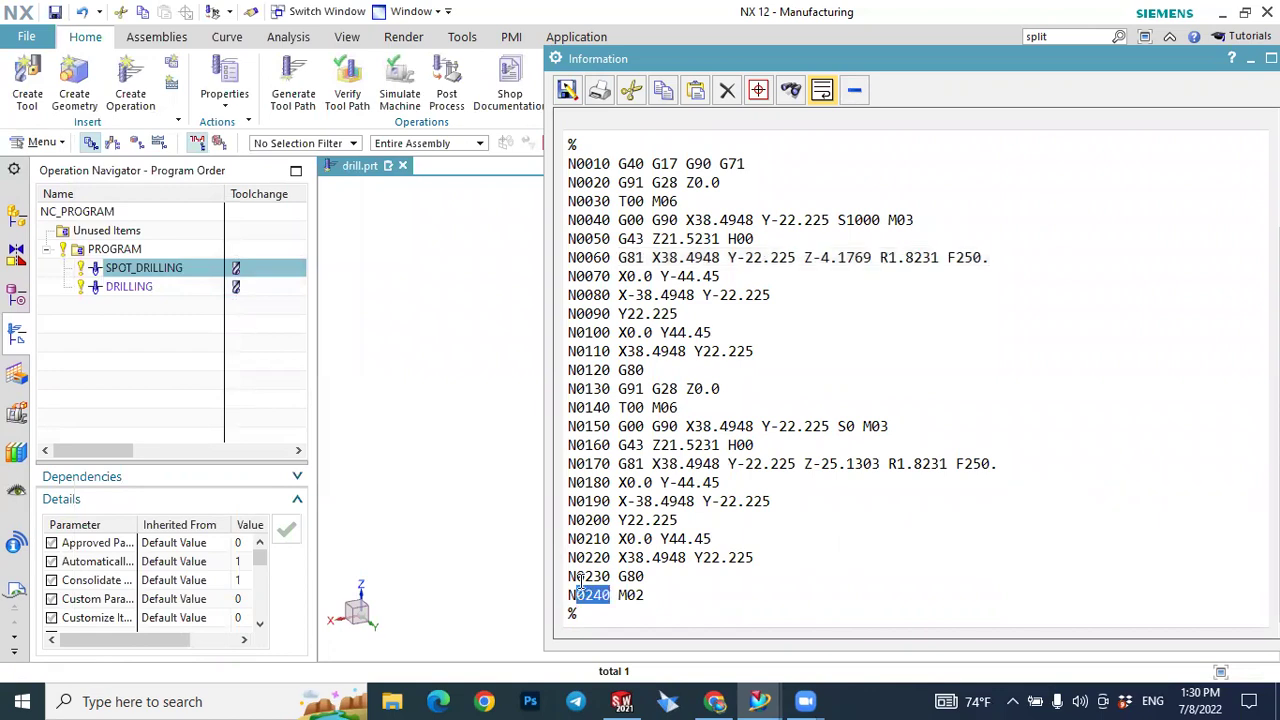
{"action": "left_click", "coordinate": [115, 362]}
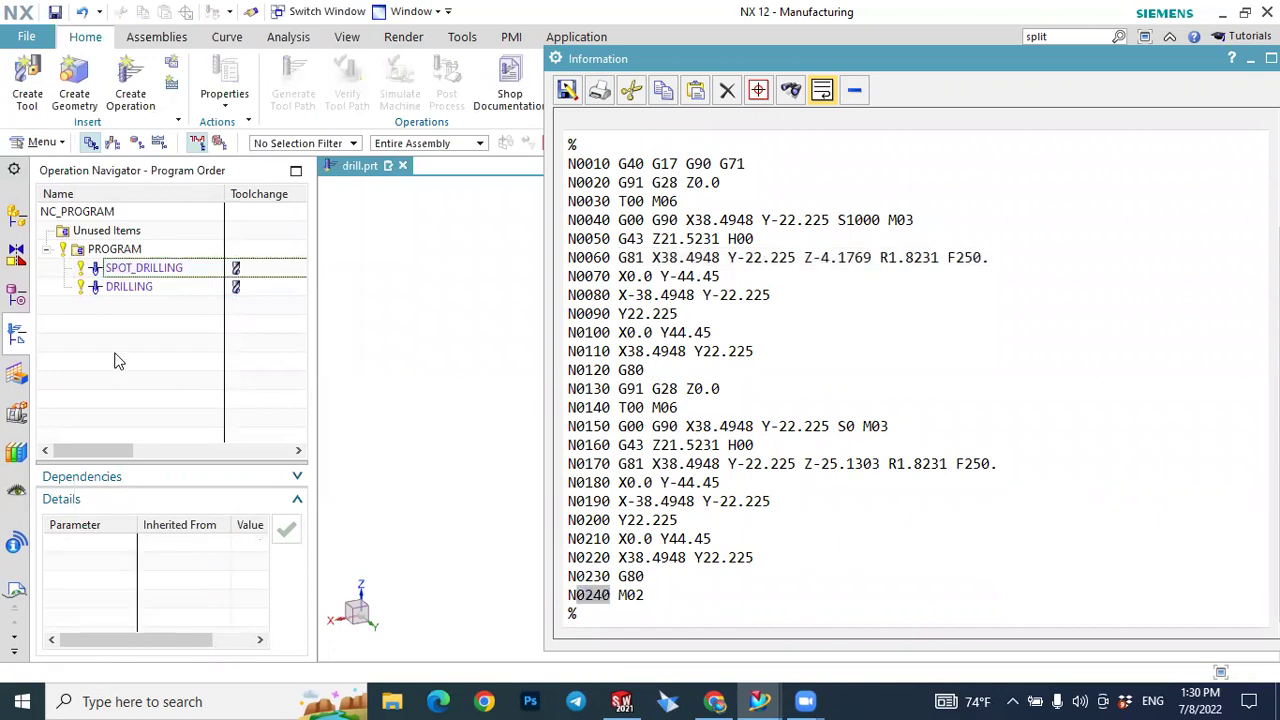
Verify SPOT_DRILLING and DRILLING together by playing their 3D Dynamic simulation with the code listing minimized.
{"action": "left_click", "coordinate": [146, 270]}
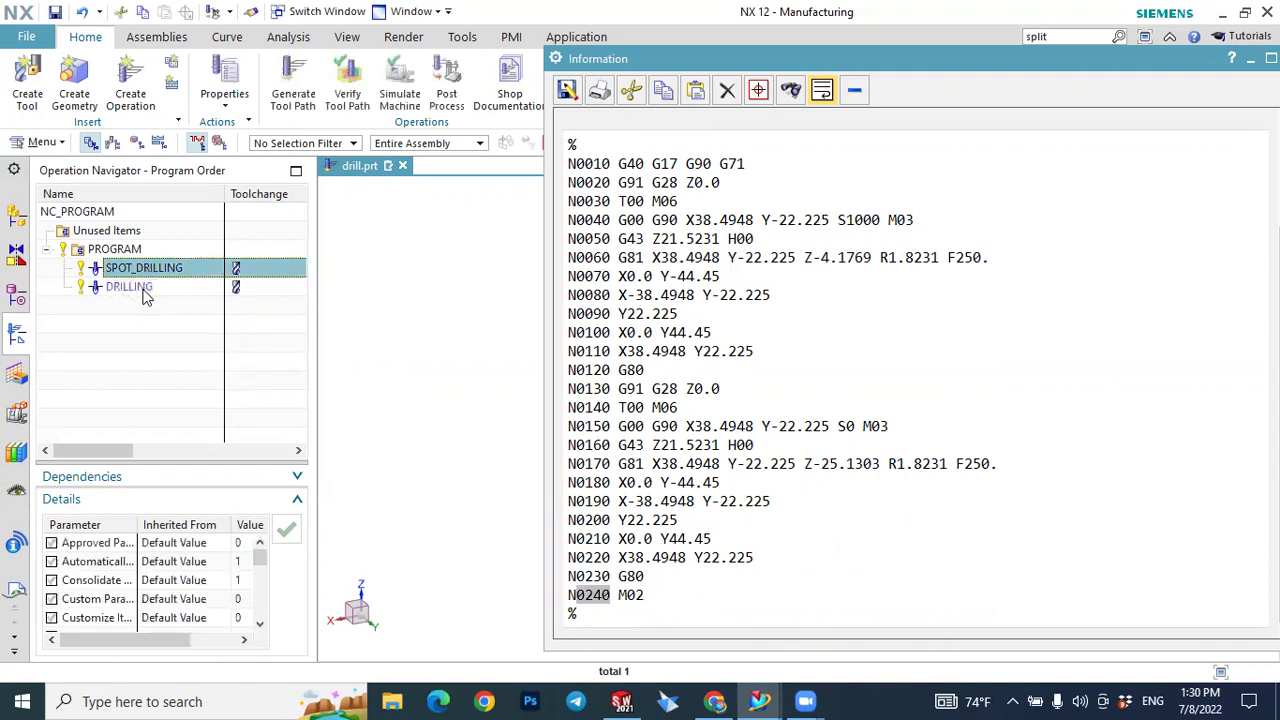
{"action": "left_click", "coordinate": [140, 289]}
{"action": "left_click", "coordinate": [140, 270]}
{"action": "left_click", "coordinate": [128, 289], "text": "shift"}
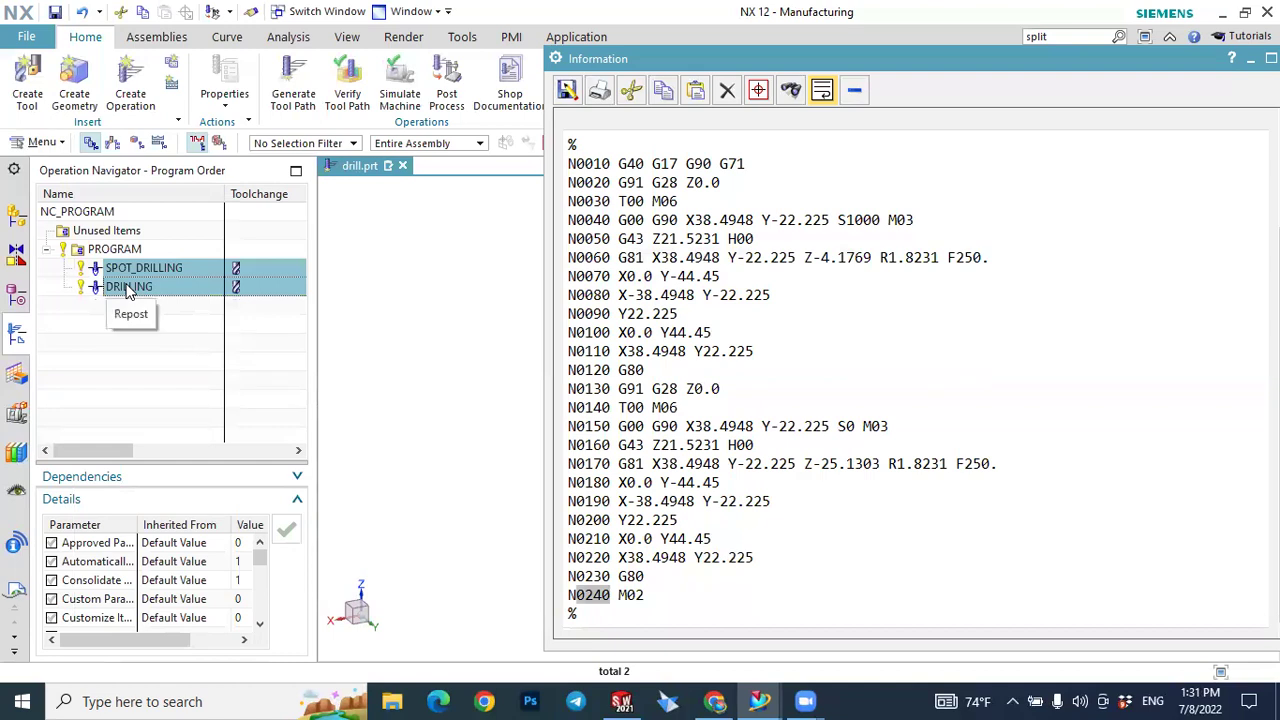
{"action": "left_click", "coordinate": [348, 82]}
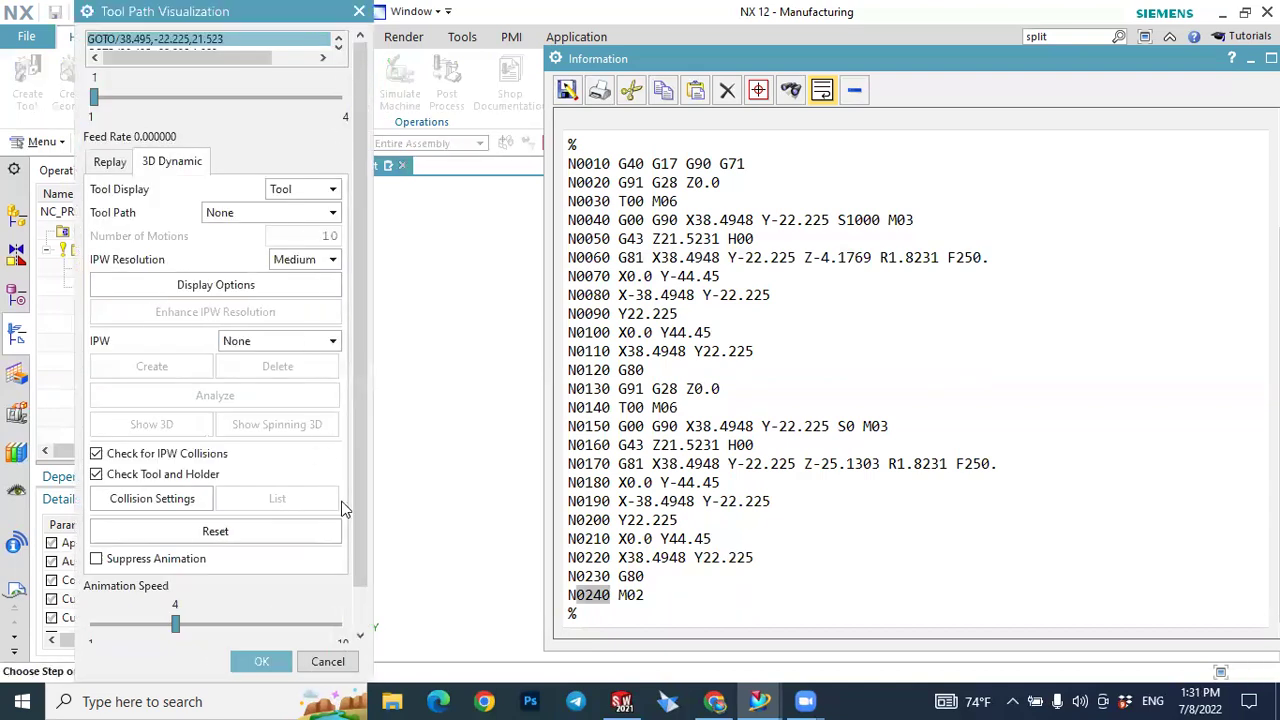
{"action": "left_click", "coordinate": [1251, 58]}
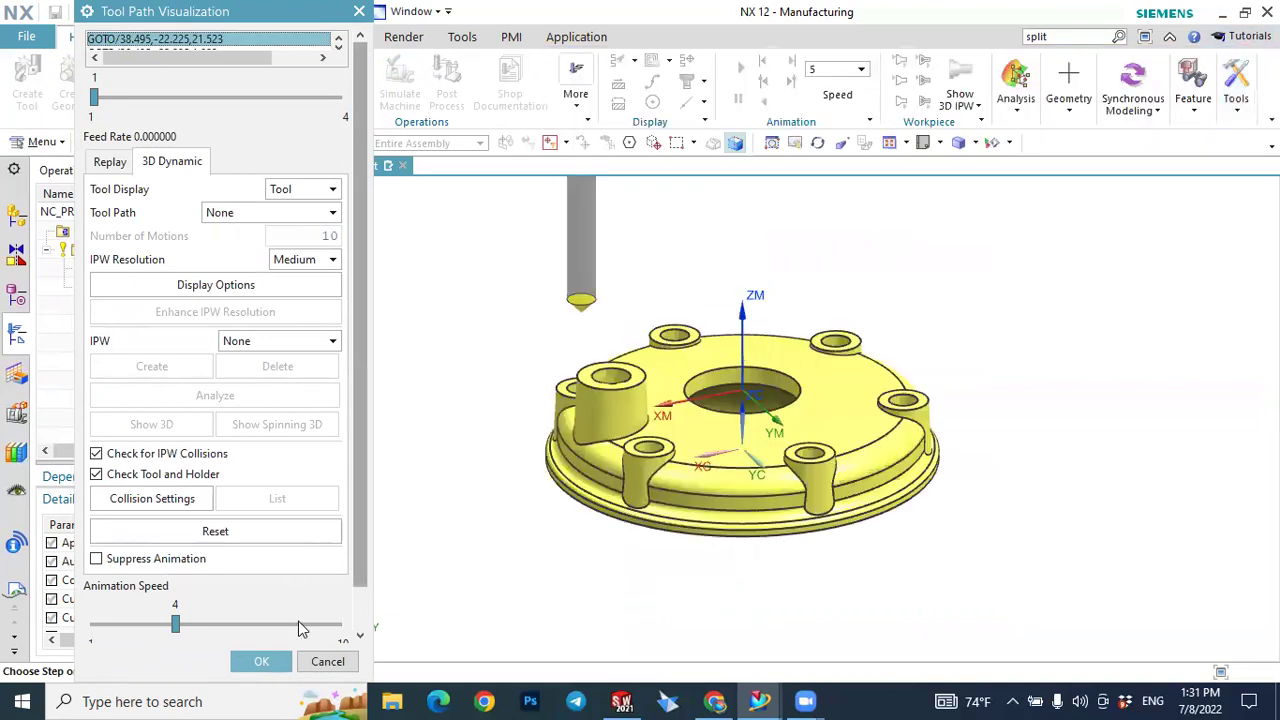
{"action": "scroll", "coordinate": [283, 624], "scroll_direction": "down", "scroll_amount": 1}
{"action": "left_click", "coordinate": [215, 624]}
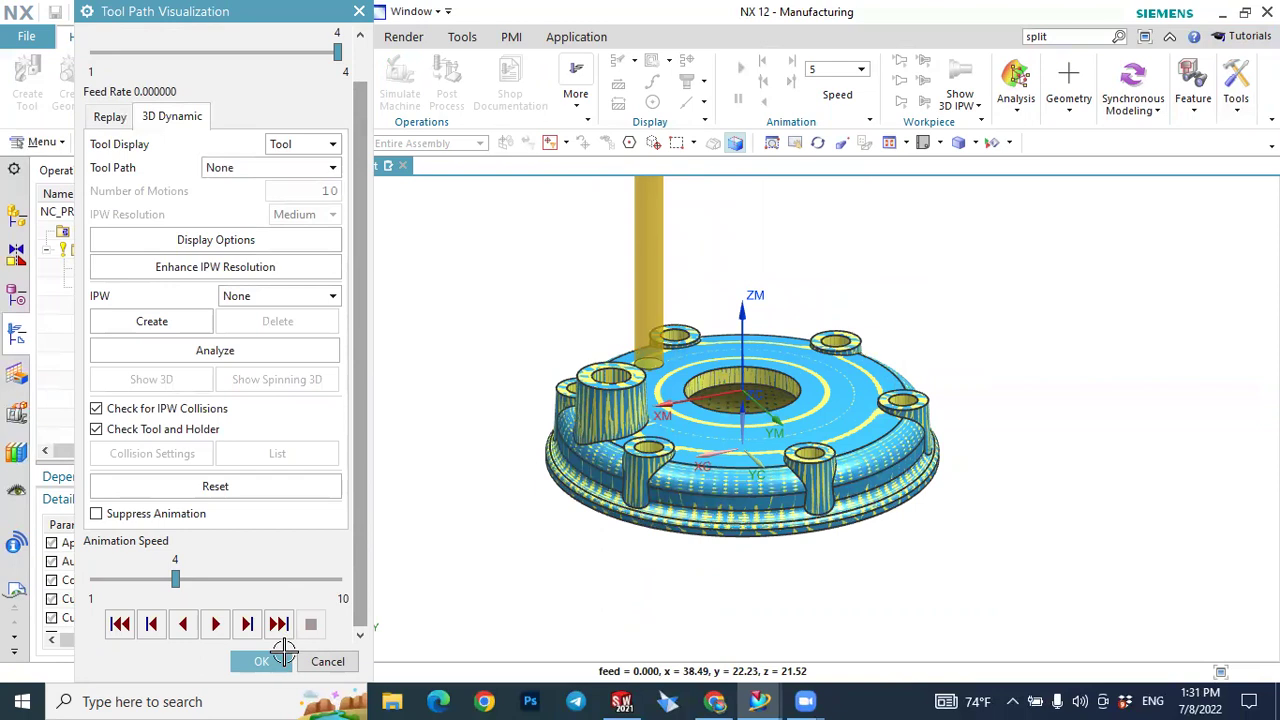
{"action": "left_click", "coordinate": [263, 661]}
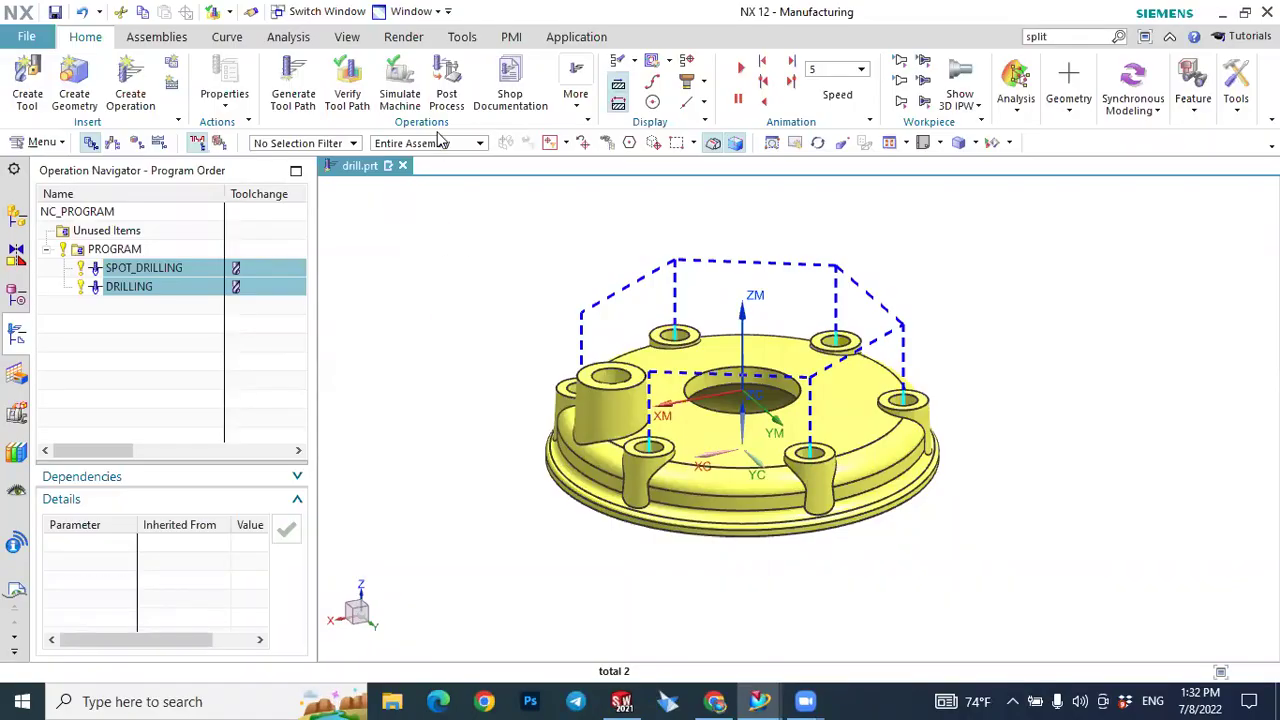
Postprocess SPOT_DRILLING and DRILLING with MILL_3_AXIS in Metric/PART units, continuing past the units prompt.
{"action": "left_click", "coordinate": [438, 66]}
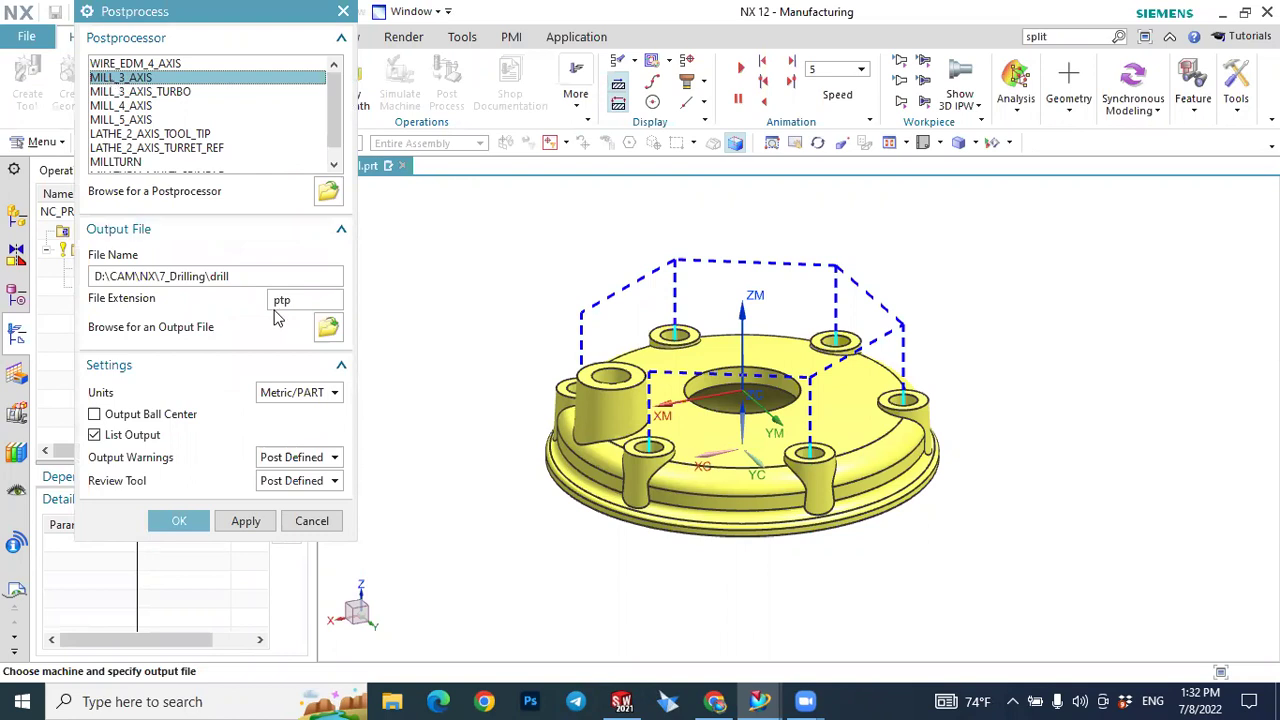
{"action": "left_click", "coordinate": [280, 393]}
{"action": "left_click", "coordinate": [278, 395]}
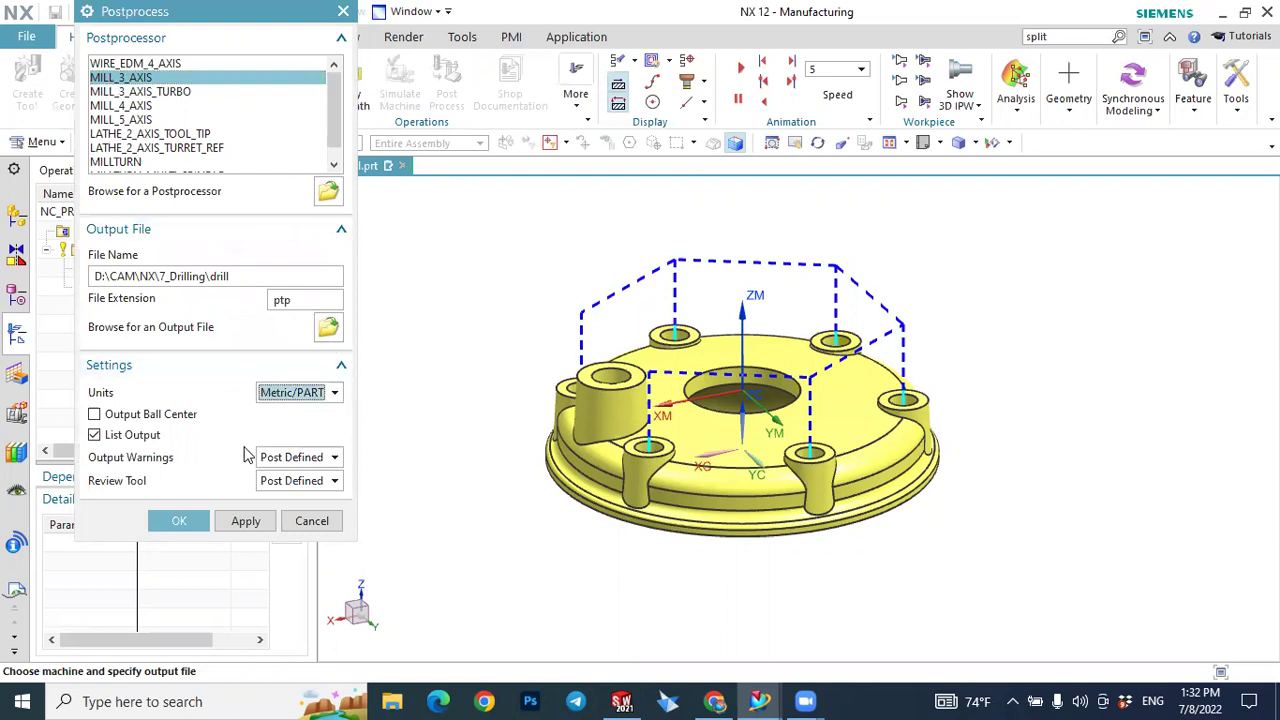
{"action": "left_click", "coordinate": [179, 521]}
{"action": "left_click", "coordinate": [530, 377]}
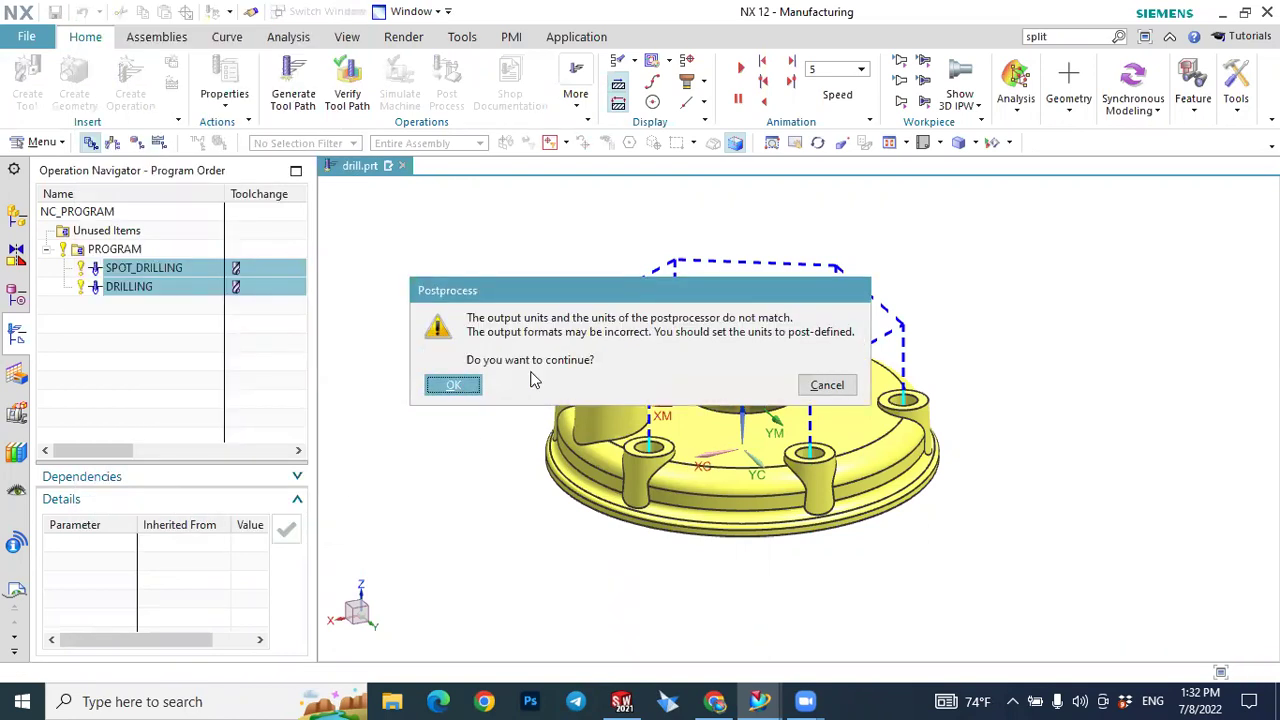
{"action": "left_click", "coordinate": [450, 383]}
{"action": "left_click", "coordinate": [551, 401]}
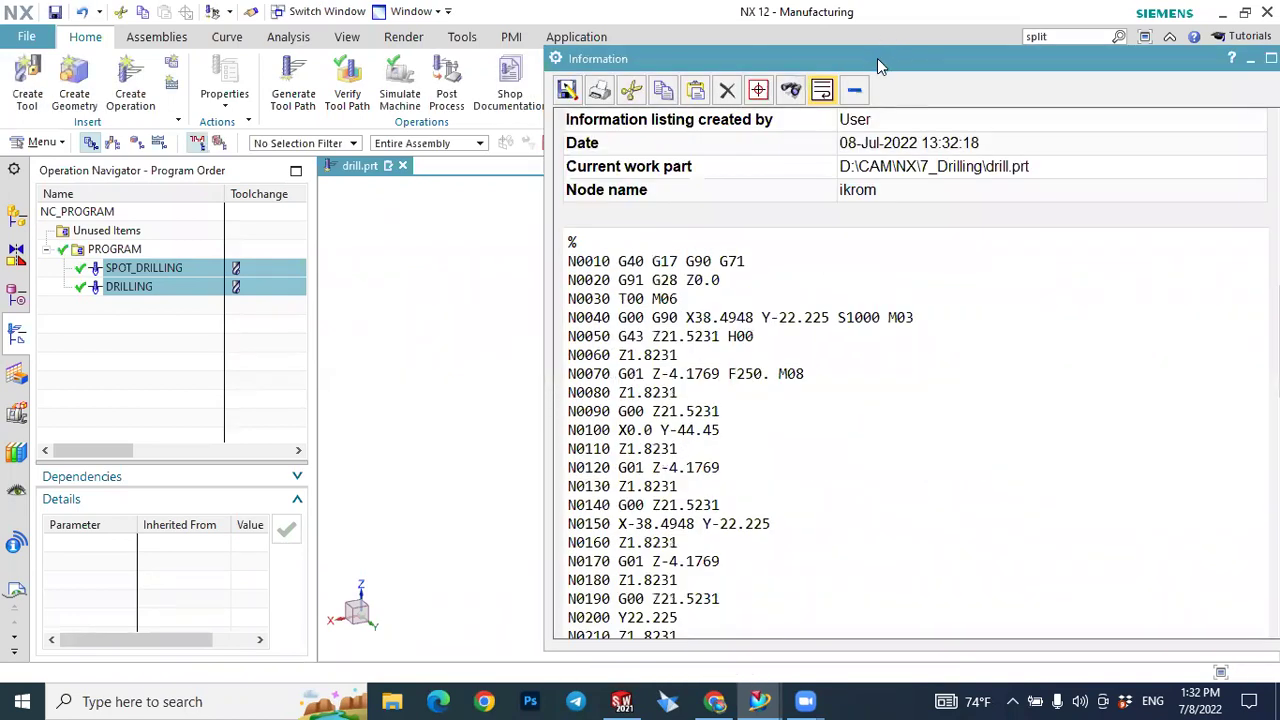
Reposition the new Single Moves code listing so that the operation names stay visible beside it.
{"action": "left_click_drag", "start_coordinate": [868, 58], "coordinate": [361, 29]}
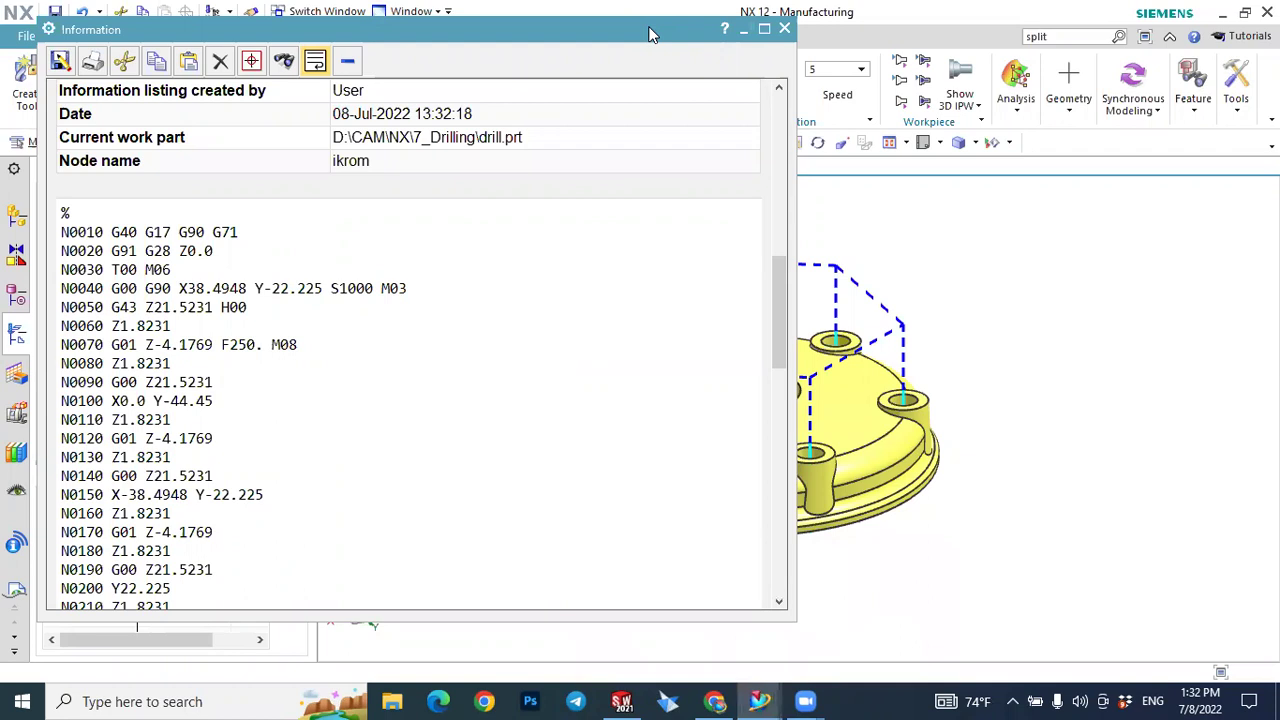
{"action": "left_click_drag", "start_coordinate": [650, 35], "coordinate": [738, 34]}
{"action": "mouse_move", "coordinate": [760, 701]}
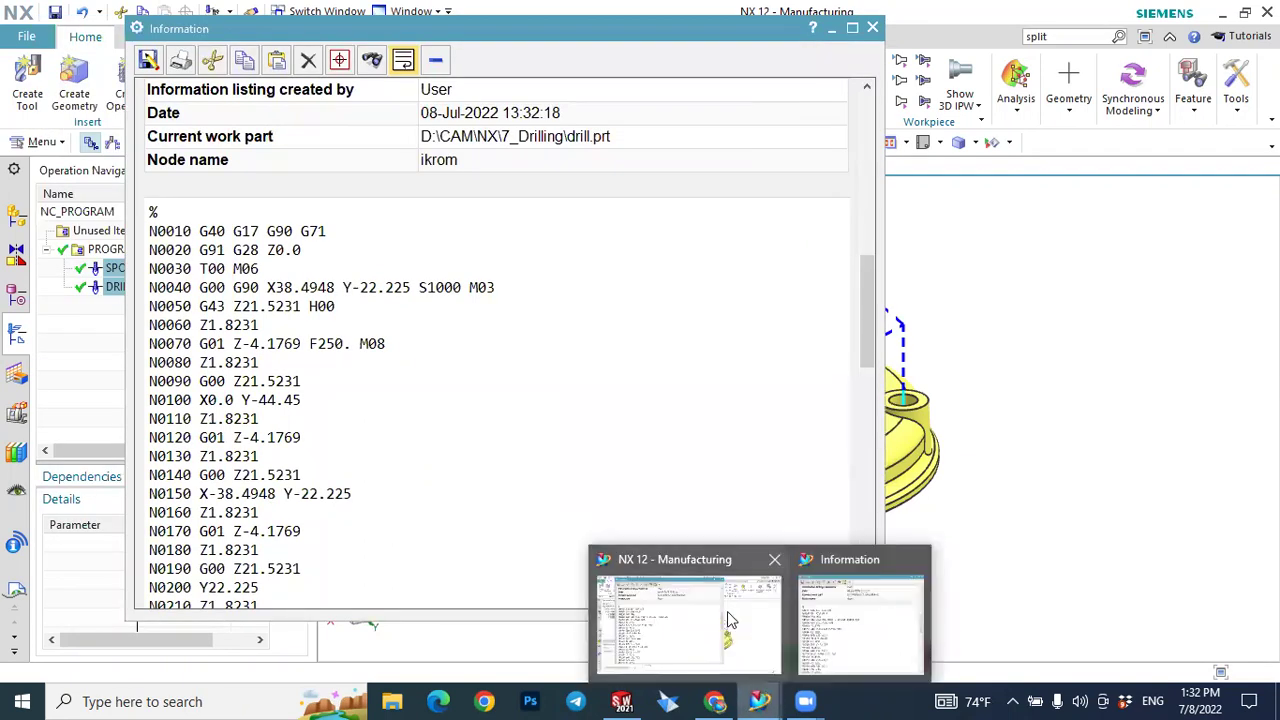
{"action": "left_click", "coordinate": [728, 613]}
{"action": "left_click_drag", "start_coordinate": [734, 34], "coordinate": [612, 57]}
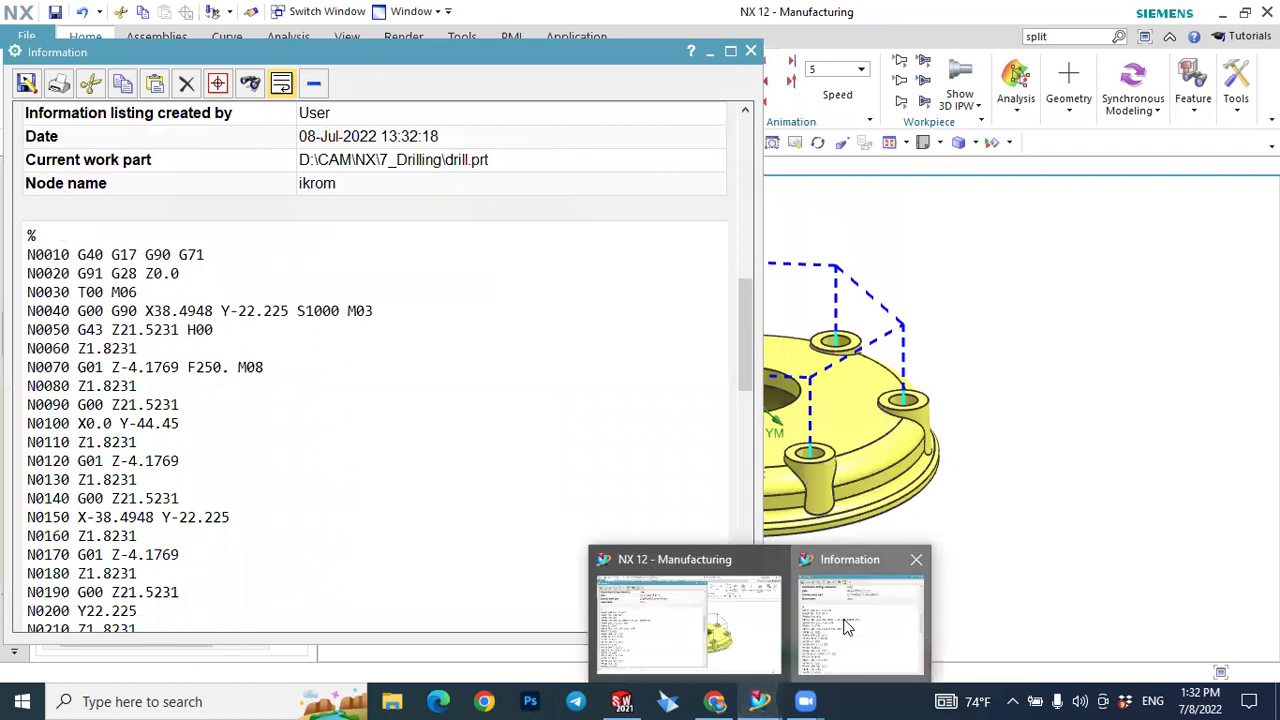
{"action": "left_click_drag", "start_coordinate": [440, 58], "coordinate": [633, 28]}
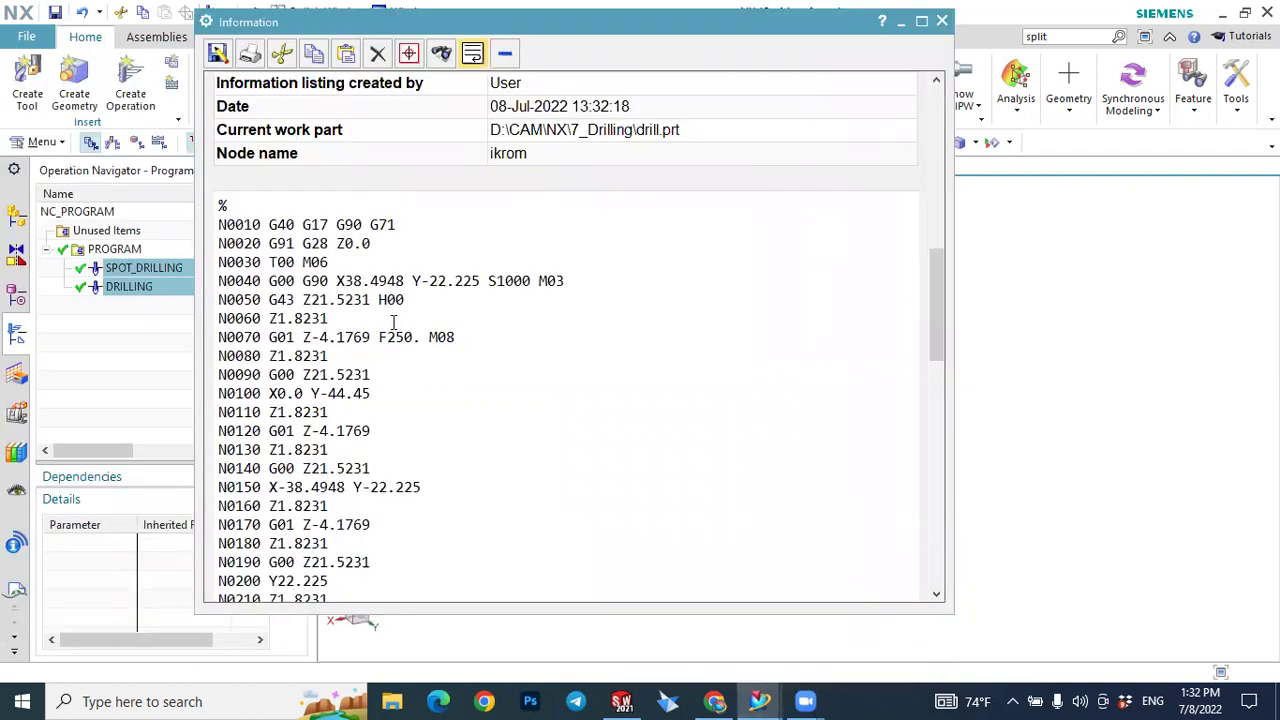
Examine the Single Moves code down to the M02 block, mark the G01 and G00 moves, and minimize the listing.
{"action": "scroll", "coordinate": [320, 290], "scroll_direction": "down", "scroll_amount": 3}
{"action": "scroll", "coordinate": [315, 297], "scroll_direction": "down", "scroll_amount": 1}
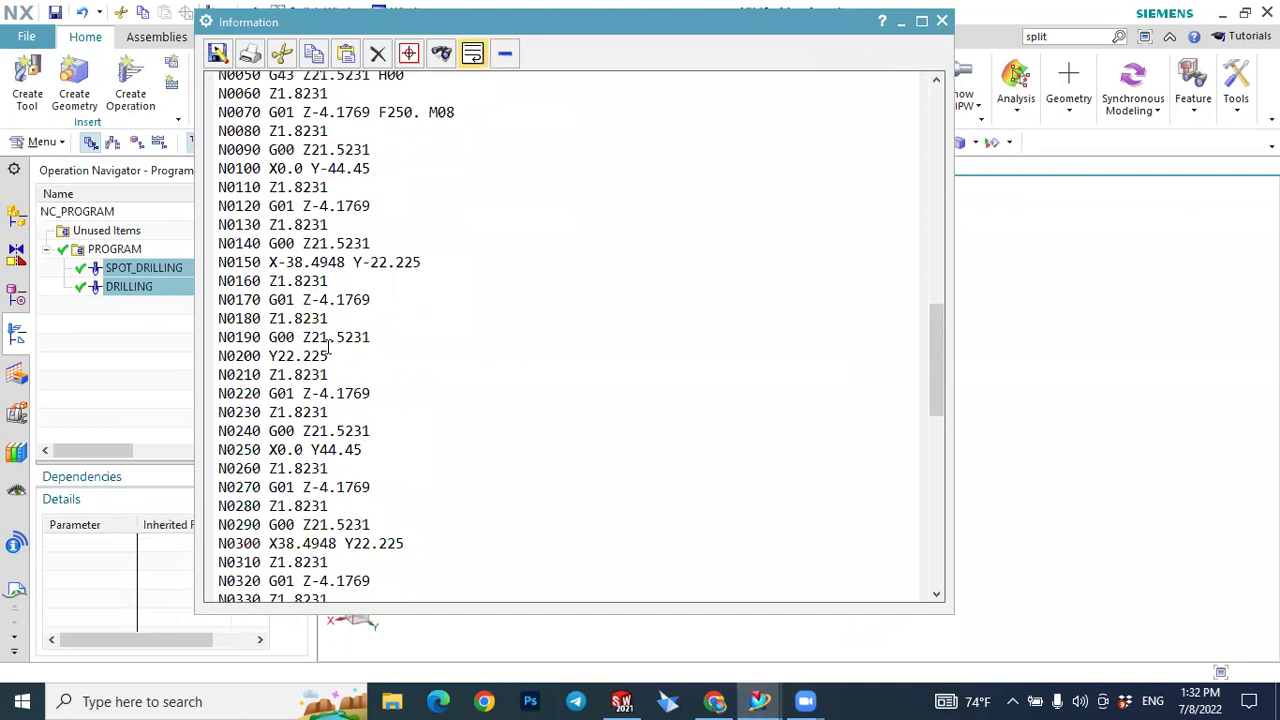
{"action": "scroll", "coordinate": [311, 362], "scroll_direction": "down", "scroll_amount": 12}
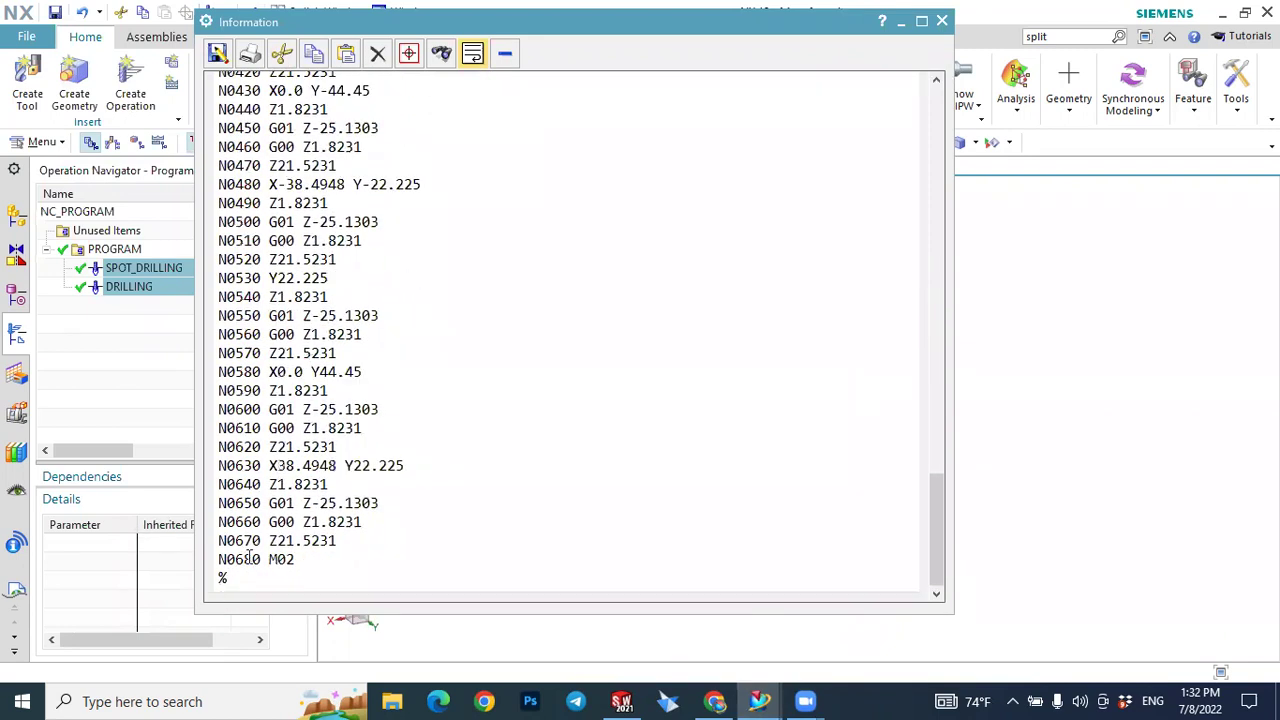
{"action": "scroll", "coordinate": [262, 556], "scroll_direction": "up", "scroll_amount": 12}
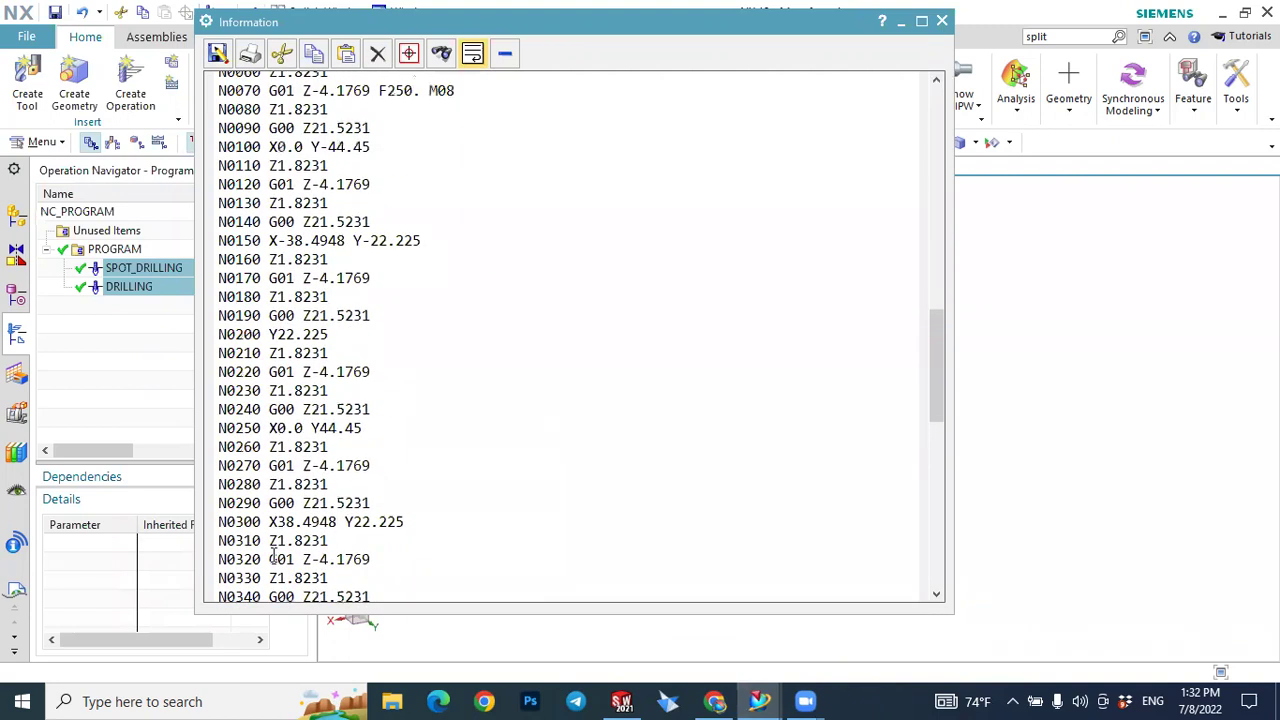
{"action": "scroll", "coordinate": [273, 556], "scroll_direction": "up", "scroll_amount": 5}
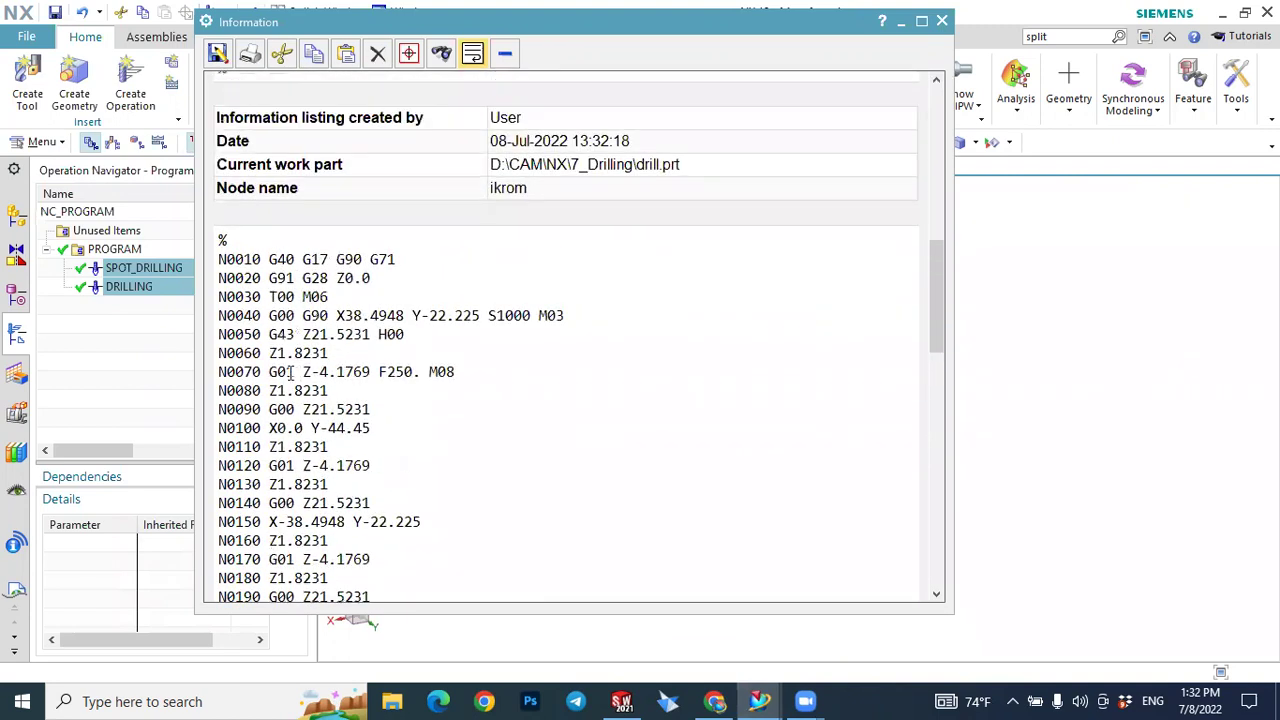
{"action": "left_click_drag", "start_coordinate": [269, 372], "coordinate": [279, 409]}
{"action": "scroll", "coordinate": [334, 409], "scroll_direction": "down", "scroll_amount": 5}
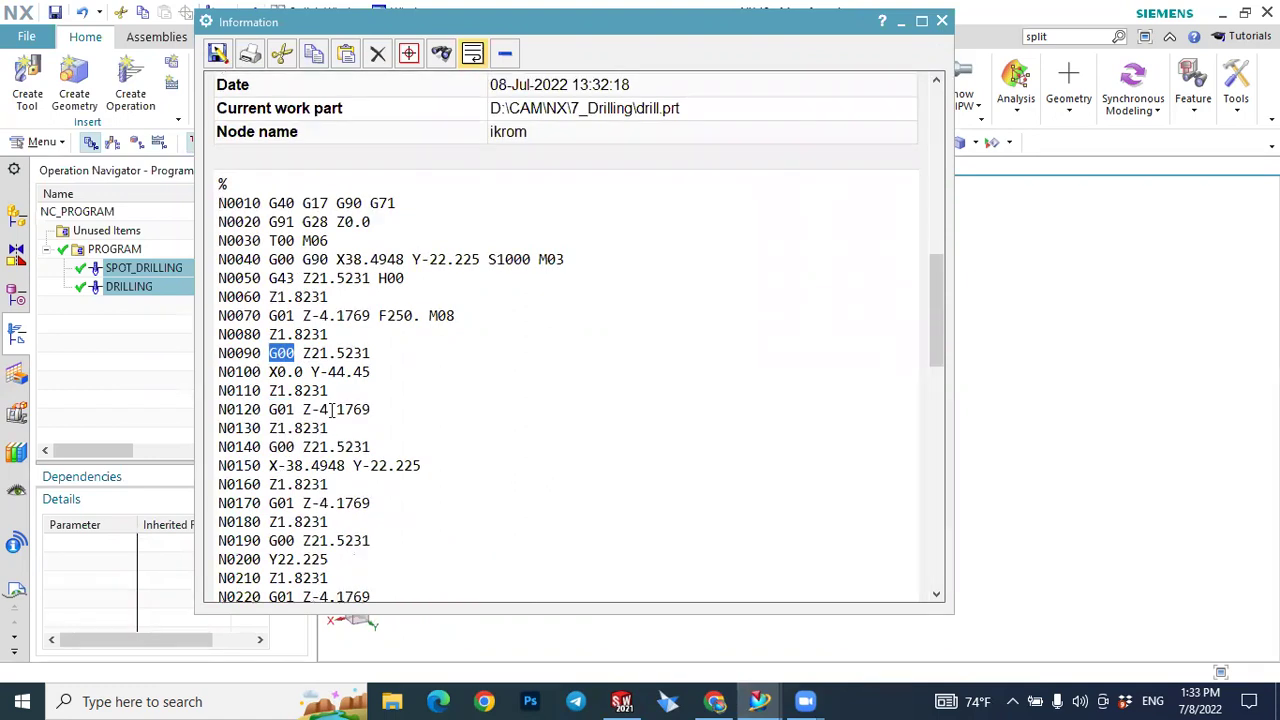
{"action": "left_click", "coordinate": [901, 21]}
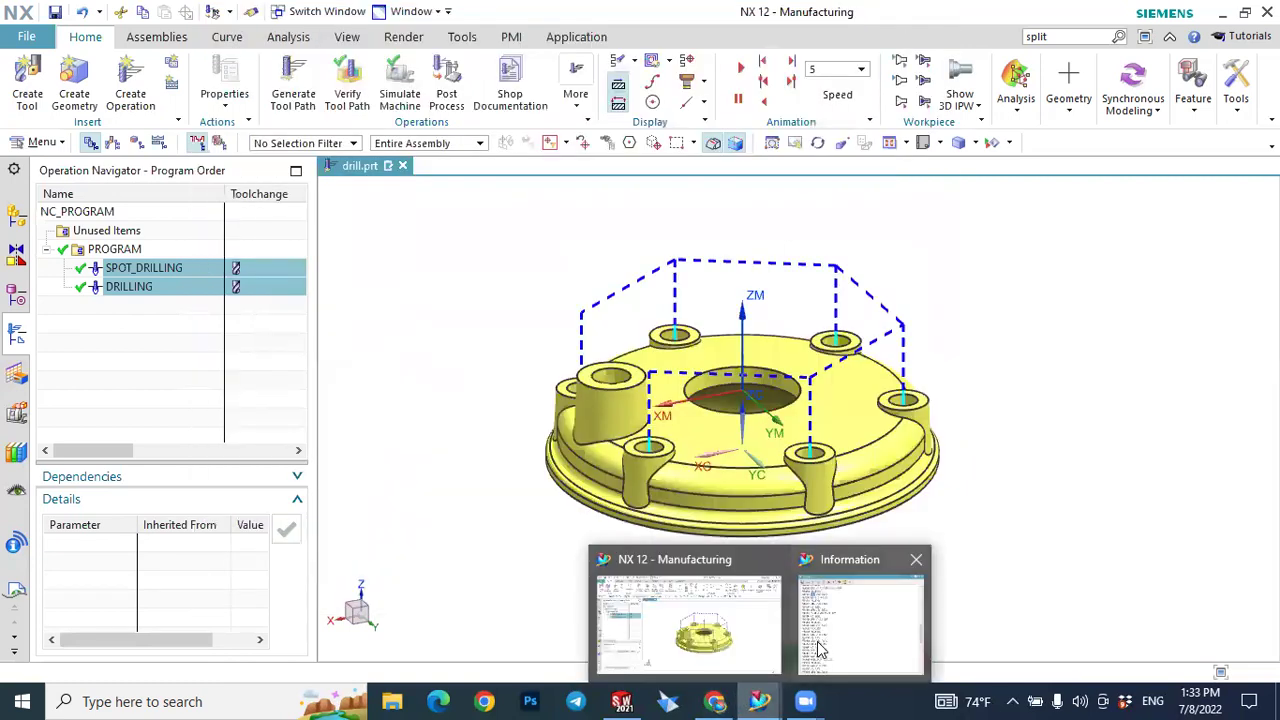
Set the SPOT_DRILLING operation's motion output to Machine Cycle and accept the operation.
{"action": "left_click", "coordinate": [351, 273]}
{"action": "double_click", "coordinate": [135, 268]}
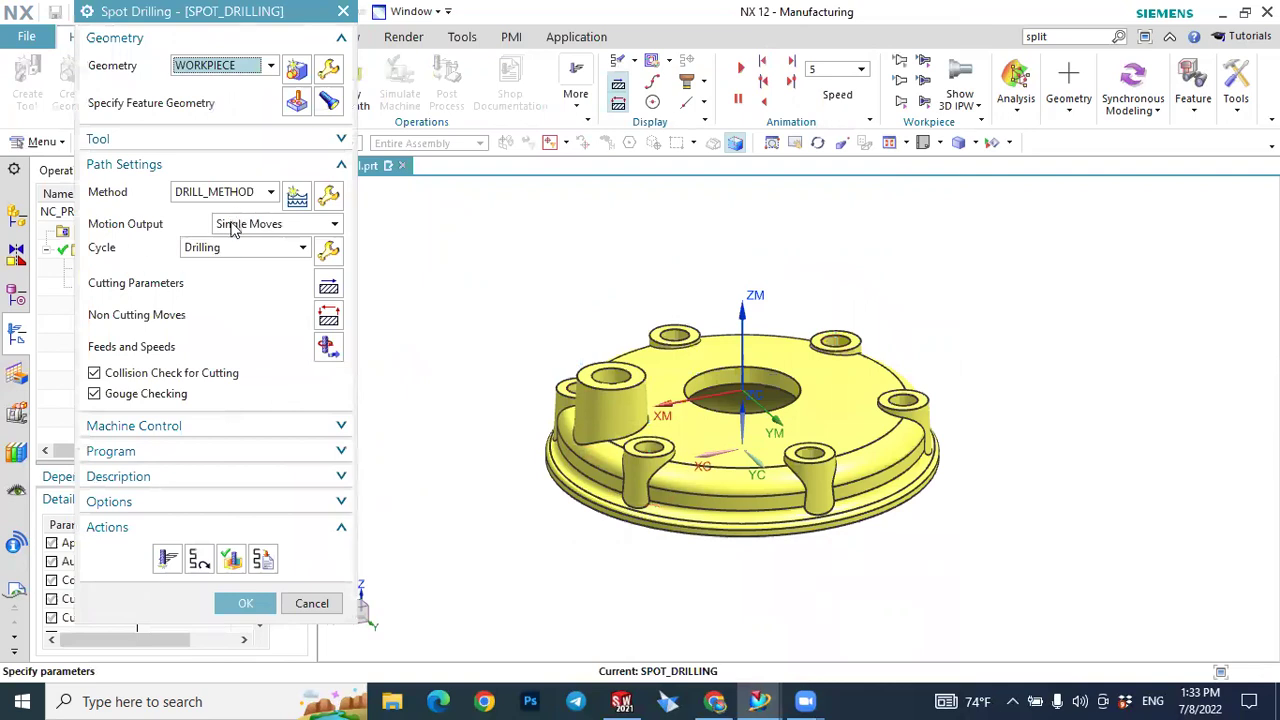
{"action": "left_click", "coordinate": [234, 224]}
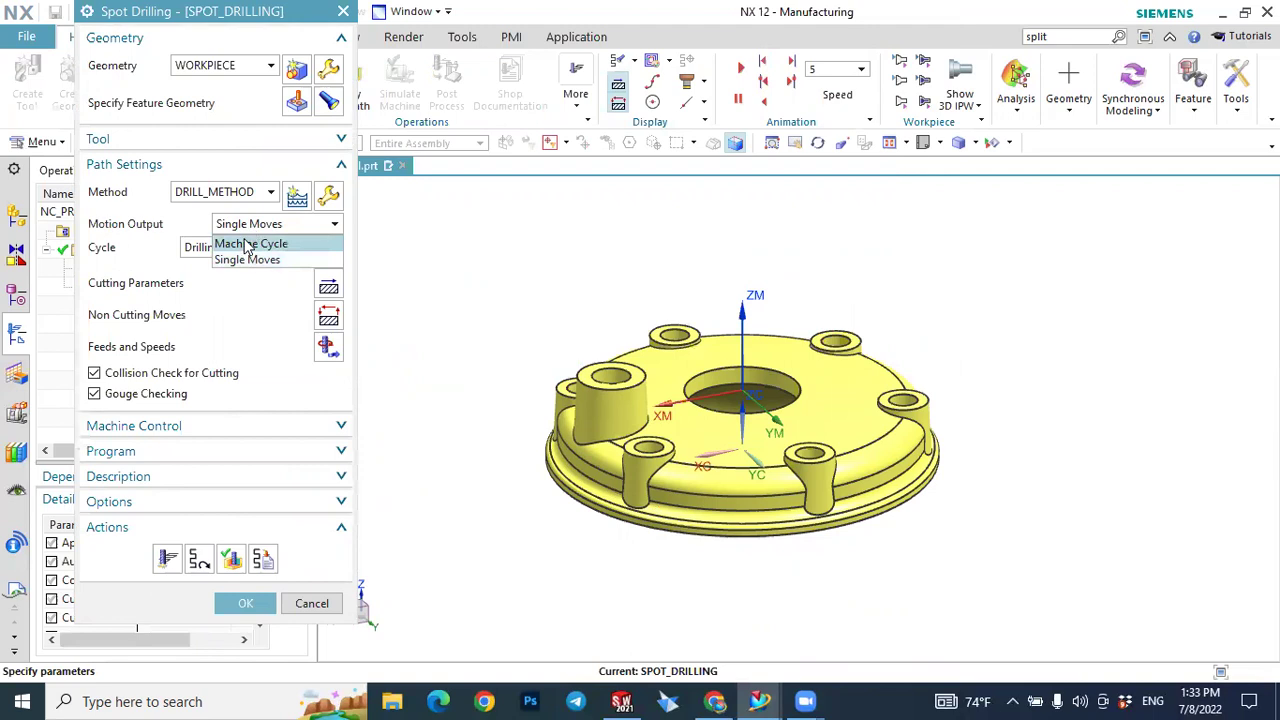
{"action": "left_click", "coordinate": [243, 245]}
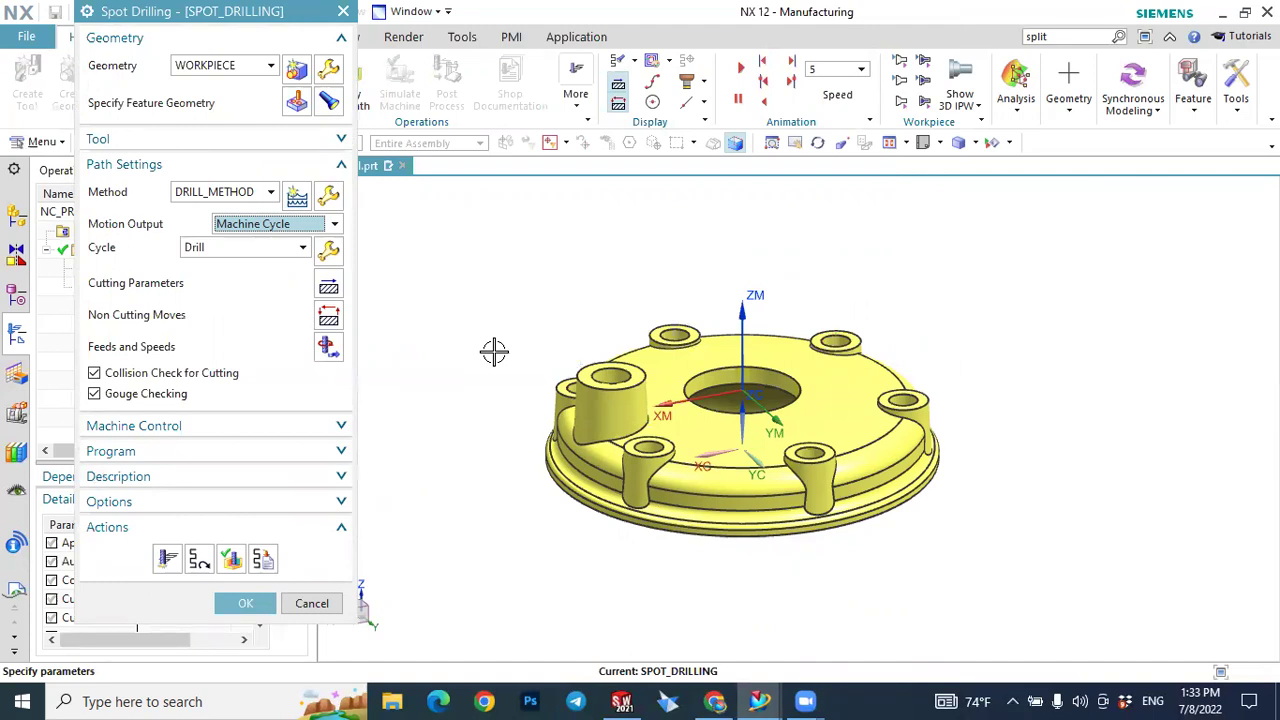
{"action": "left_click", "coordinate": [245, 603]}
Reopen the SPOT_DRILLING operation, regenerate its tool path and accept it.
{"action": "left_click", "coordinate": [145, 288]}
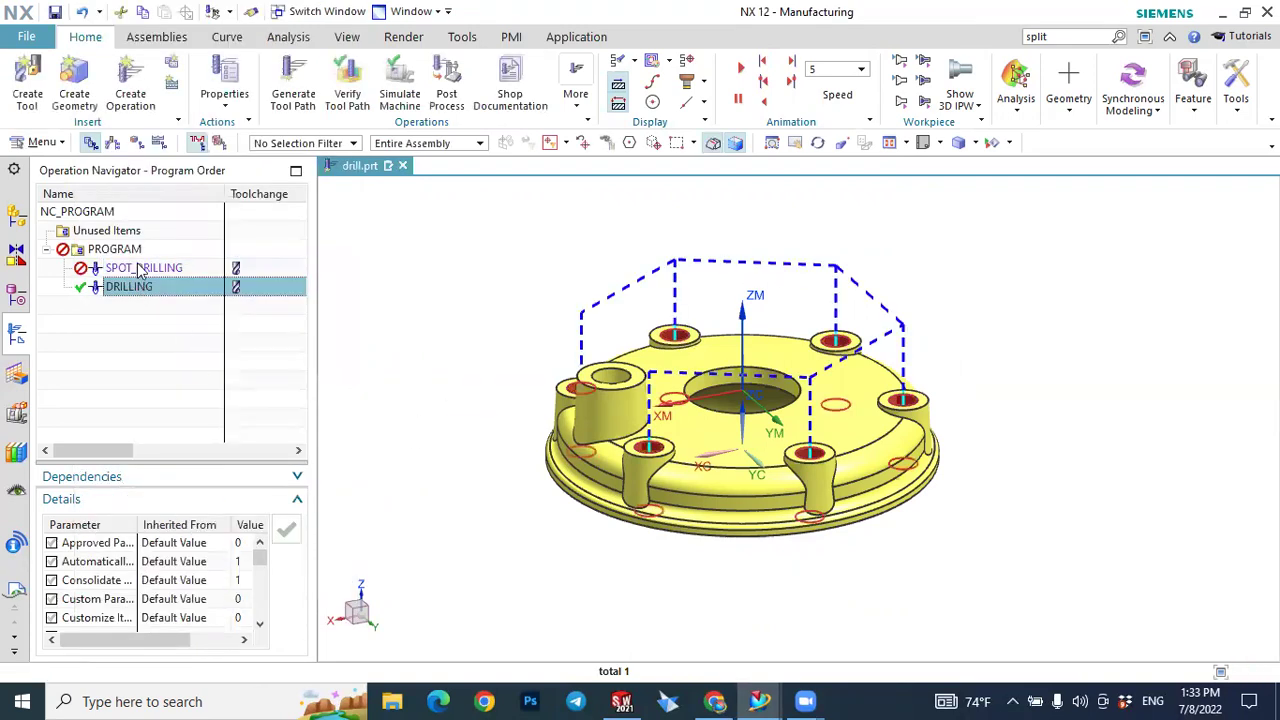
{"action": "double_click", "coordinate": [138, 267]}
{"action": "left_click", "coordinate": [166, 560]}
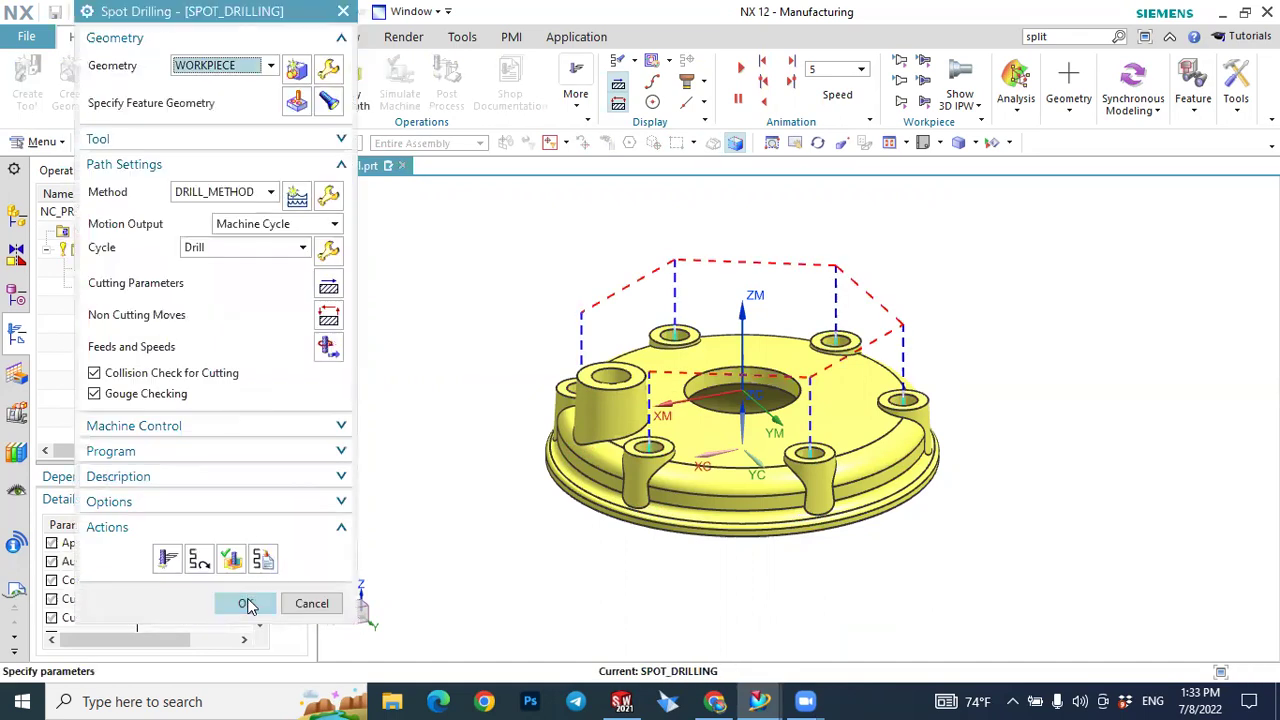
{"action": "left_click", "coordinate": [246, 603]}
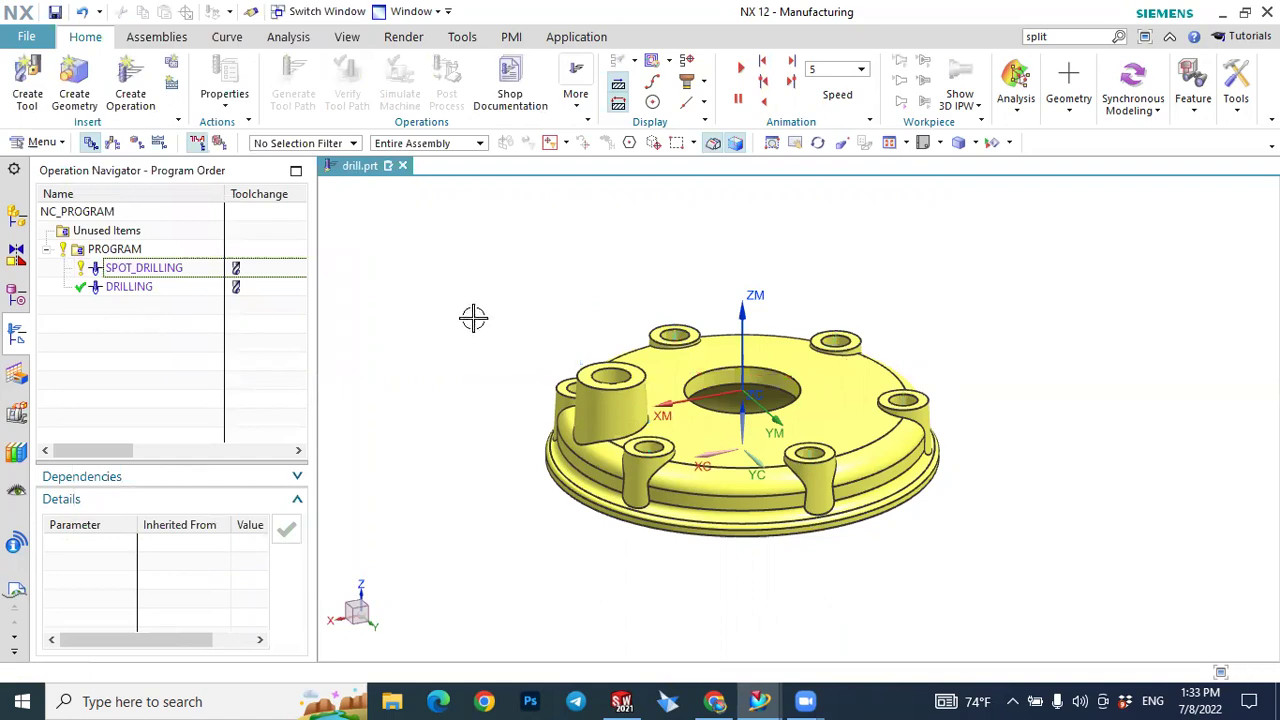
{"action": "mouse_move", "coordinate": [1040, 313]}
{"action": "middle_mouse_down"}
{"action": "mouse_move", "coordinate": [992, 348]}
{"action": "mouse_move", "coordinate": [1049, 317]}
{"action": "mouse_move", "coordinate": [1051, 346]}
{"action": "mouse_move", "coordinate": [1026, 346]}
{"action": "mouse_move", "coordinate": [1043, 323]}
{"action": "mouse_move", "coordinate": [990, 323]}
{"action": "mouse_move", "coordinate": [1051, 334]}
{"action": "mouse_move", "coordinate": [1028, 331]}
{"action": "middle_mouse_up"}
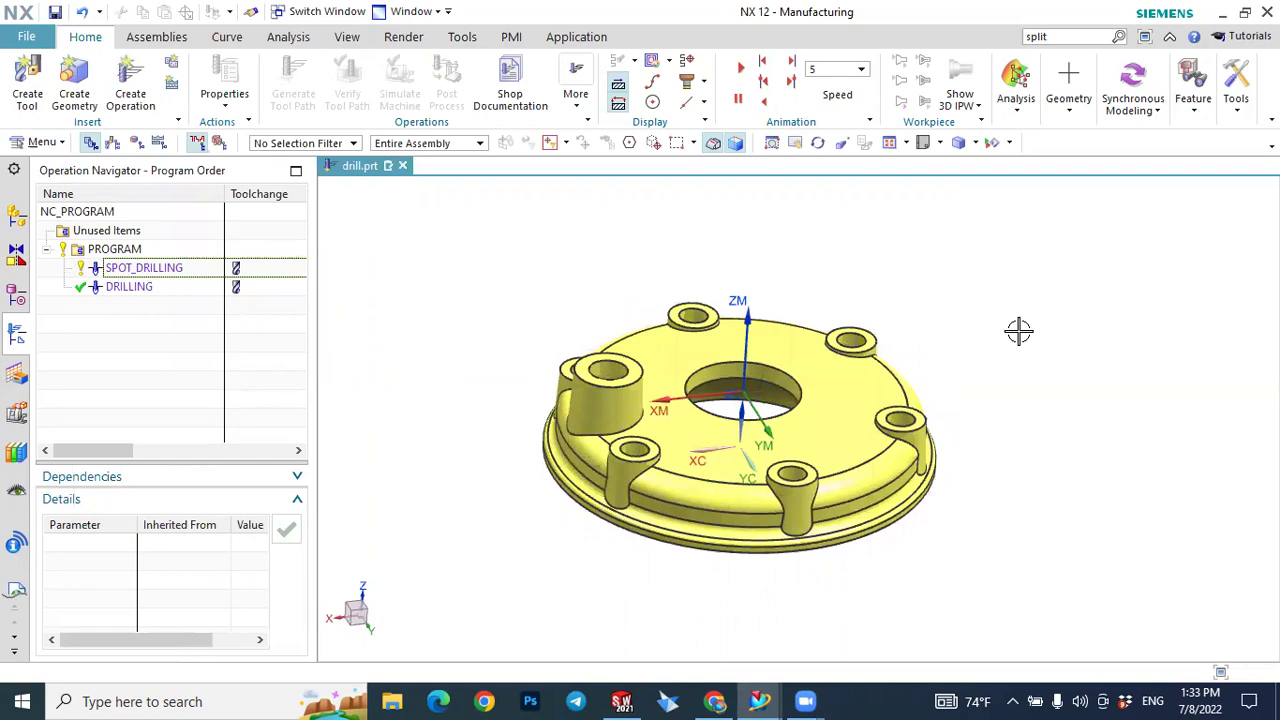